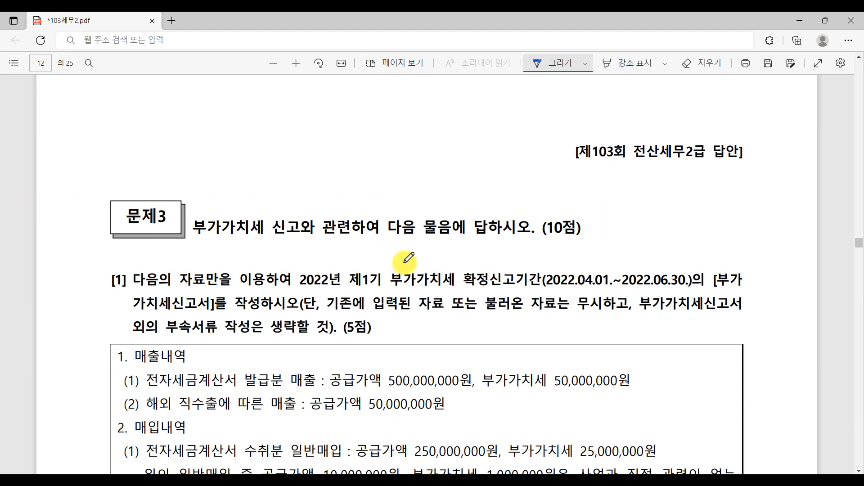
Step: Underline question [1]'s reporting period and 부가가치세신고서 wording in blue ink
scroll(597, 235, "down", 4)
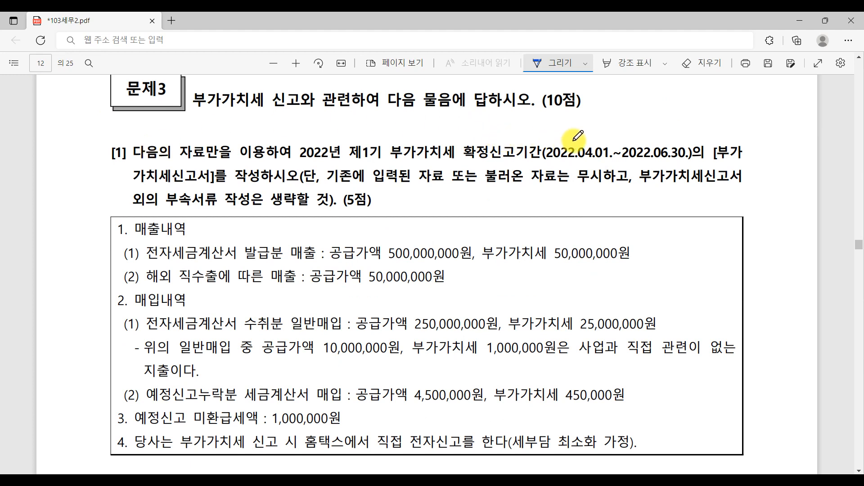
left_click_drag(584, 159, 695, 159)
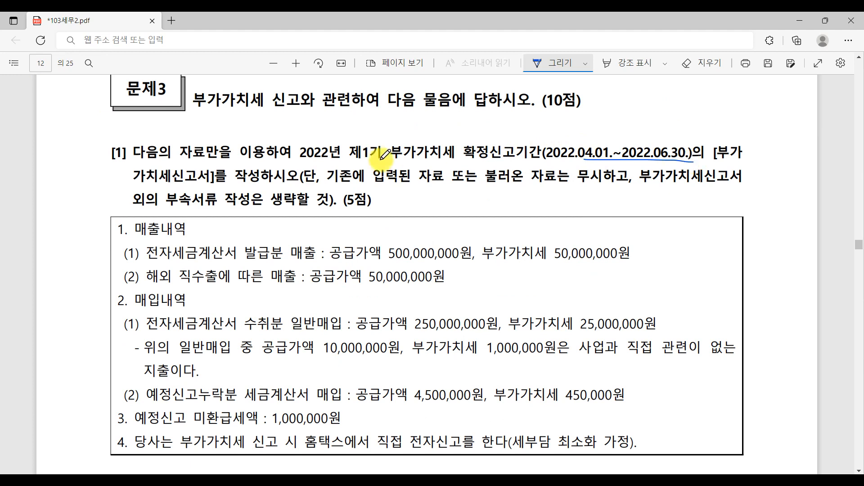
mouse_move(273, 178)
left_mouse_down()
mouse_move(247, 172)
mouse_move(272, 185)
left_mouse_up()
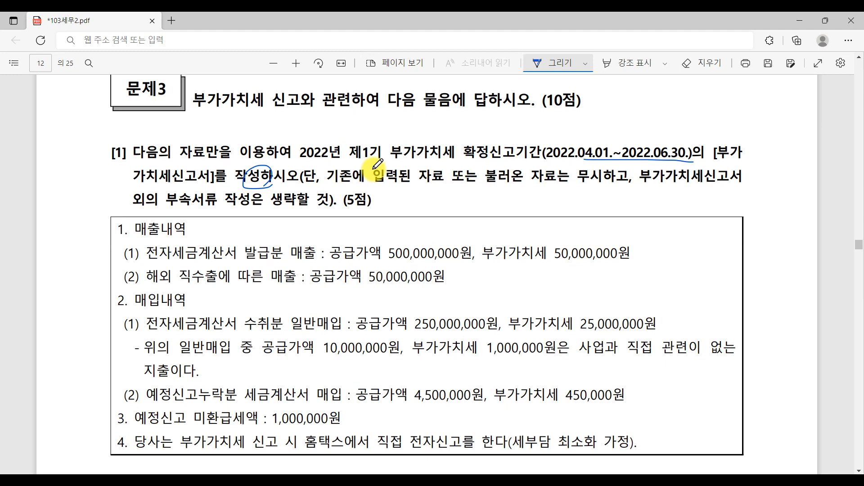
left_click(572, 181)
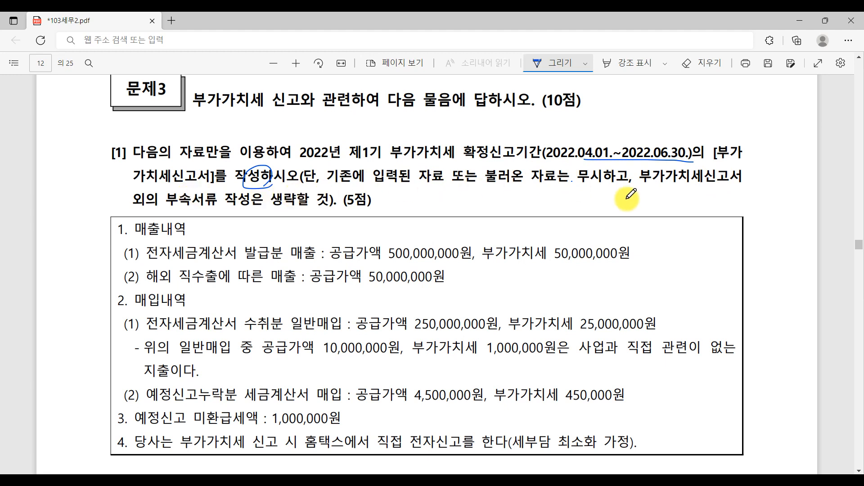
left_click_drag(133, 181, 221, 183)
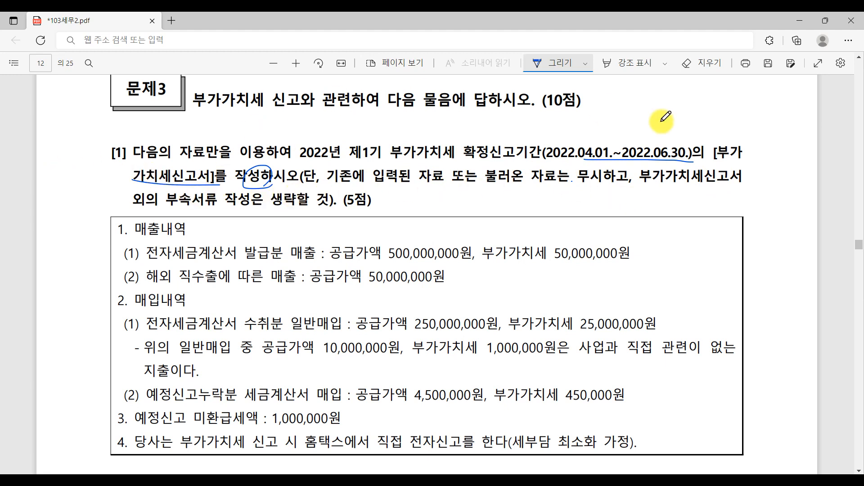
left_click_drag(706, 159, 775, 149)
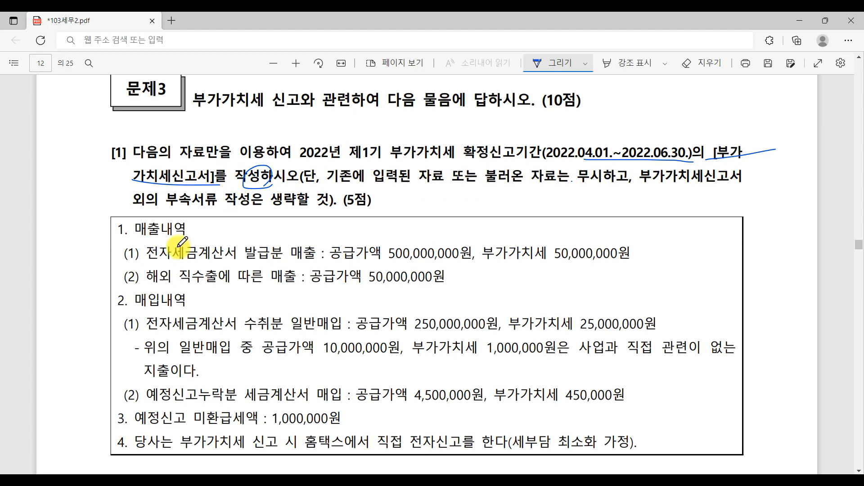
Step: Circle the numbers 1. (매출내역) and 2. (매입내역) and scroll further down the question
mouse_move(123, 225)
left_mouse_down()
mouse_move(112, 230)
mouse_move(129, 233)
left_mouse_up()
mouse_move(128, 296)
left_mouse_down()
mouse_move(113, 301)
mouse_move(133, 303)
mouse_move(125, 306)
left_mouse_up()
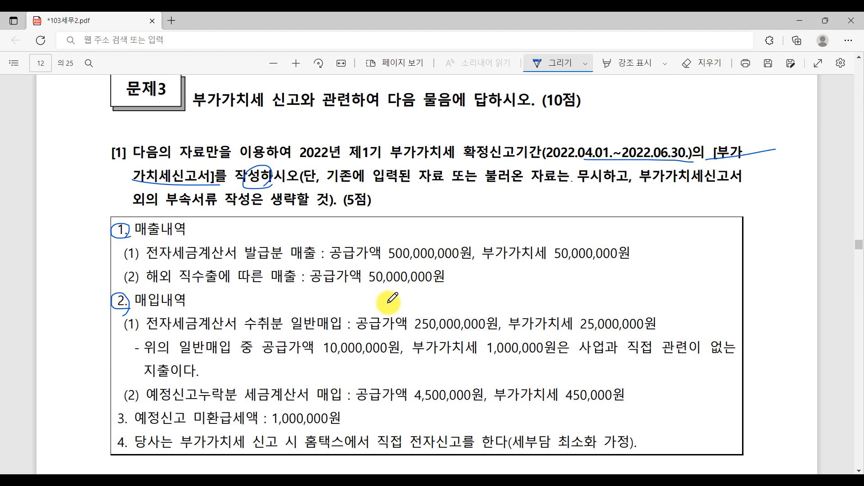
scroll(390, 300, "down", 3)
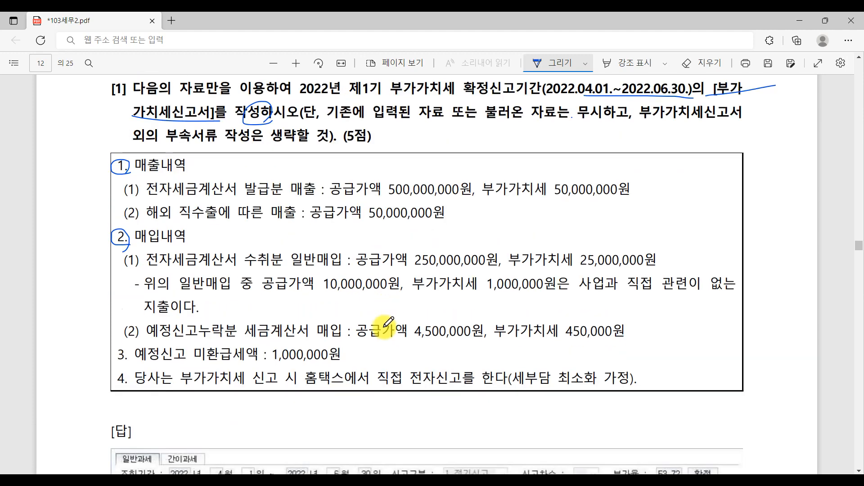
Step: Open KcLep's 부가가치세신고서 for the period April 1 to June 30, 2022
key("alt+Tab")
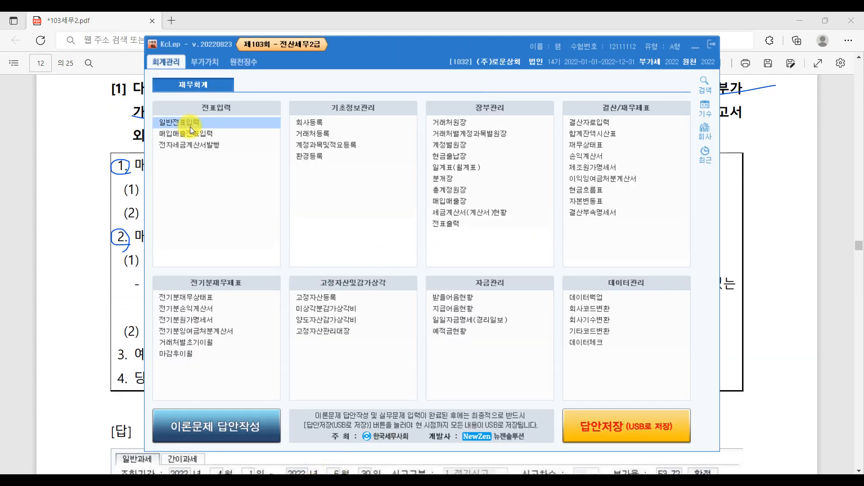
left_click(204, 61)
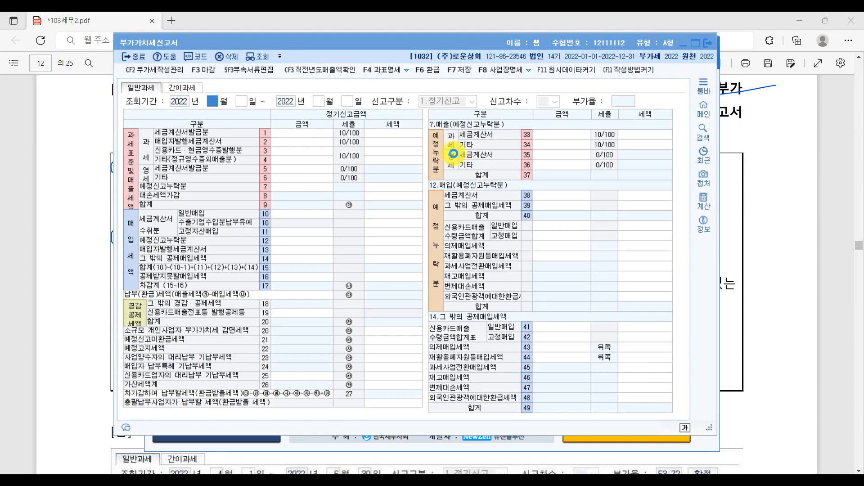
type("4")
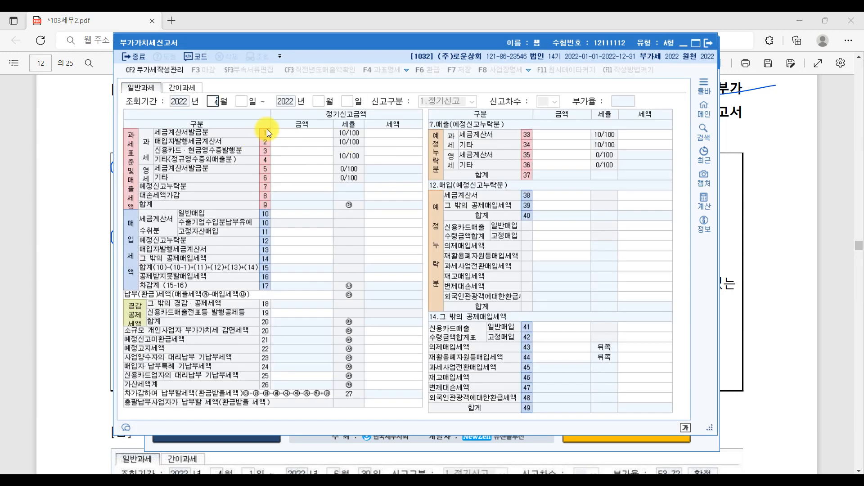
key("Return")
type("1")
key("Return")
type("6")
key("Return")
key("Return")
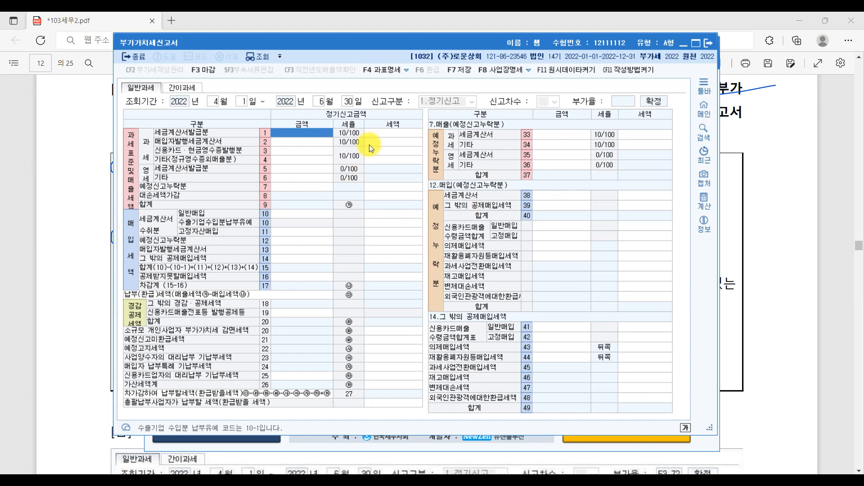
Step: Move and enlarge the VAT return window, then bring the question PDF forward
left_click_drag(473, 40, 405, 29)
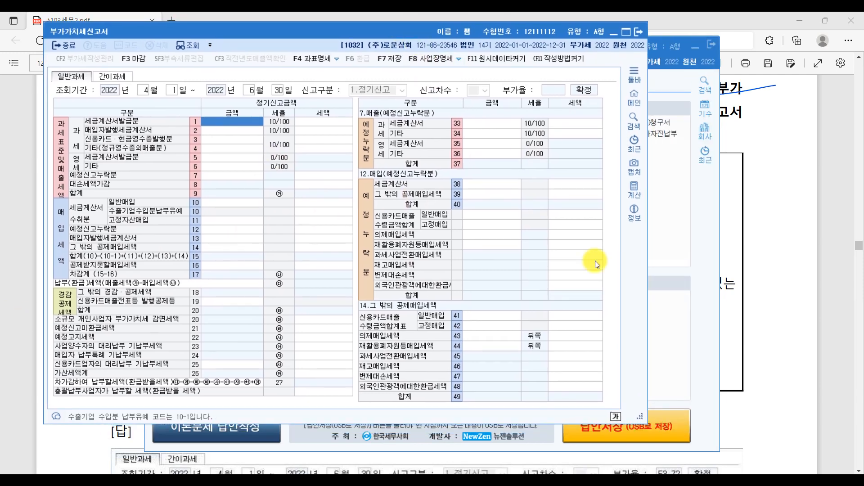
left_click_drag(743, 432, 827, 451)
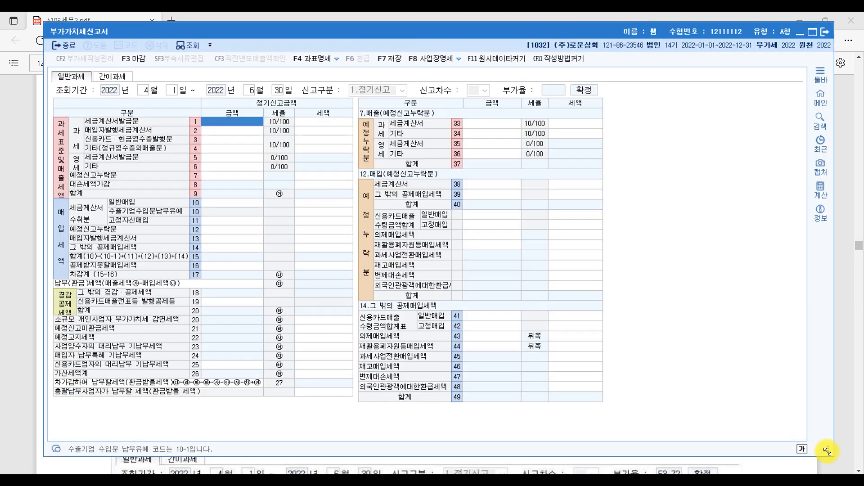
left_click(853, 447)
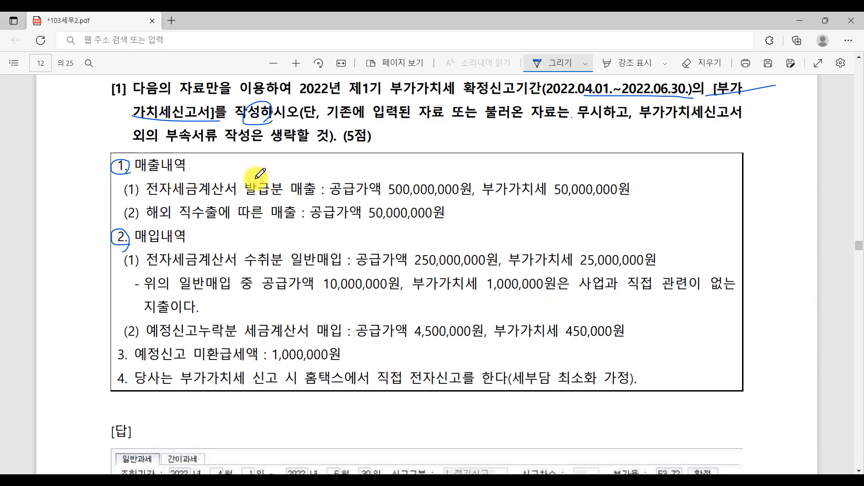
Step: Enter 500,000,000 as row 1 e-invoice sales, then underline 직수 on the PDF's export line
left_click(194, 481)
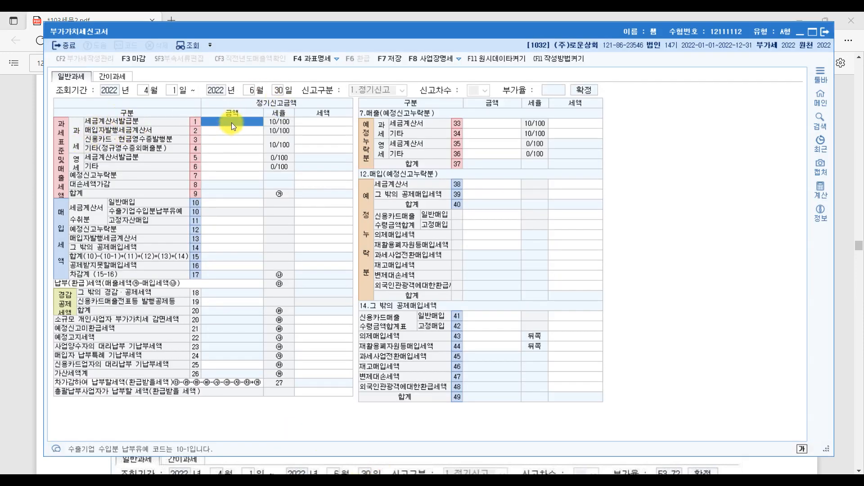
type("500,000,000")
key("Return")
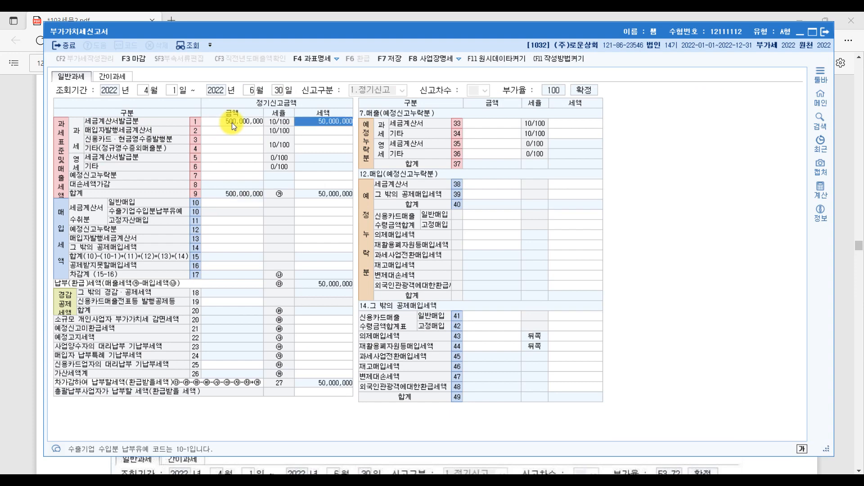
left_click(837, 342)
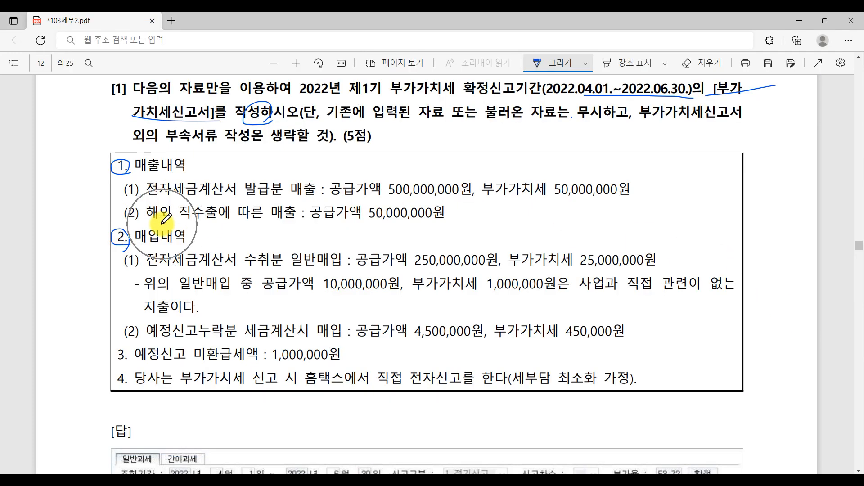
left_click_drag(181, 218, 207, 220)
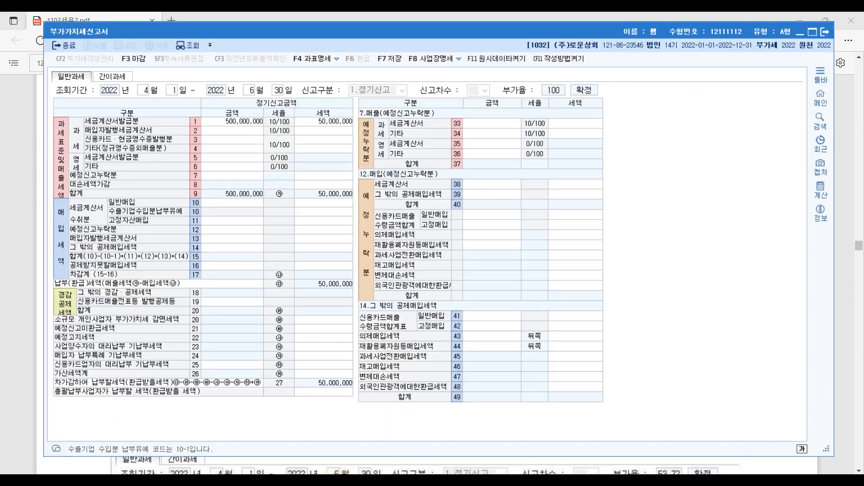
Step: Enter 50,000,000 as row 6 zero-rated other sales and bracket both sales lines in the PDF
left_click(336, 470)
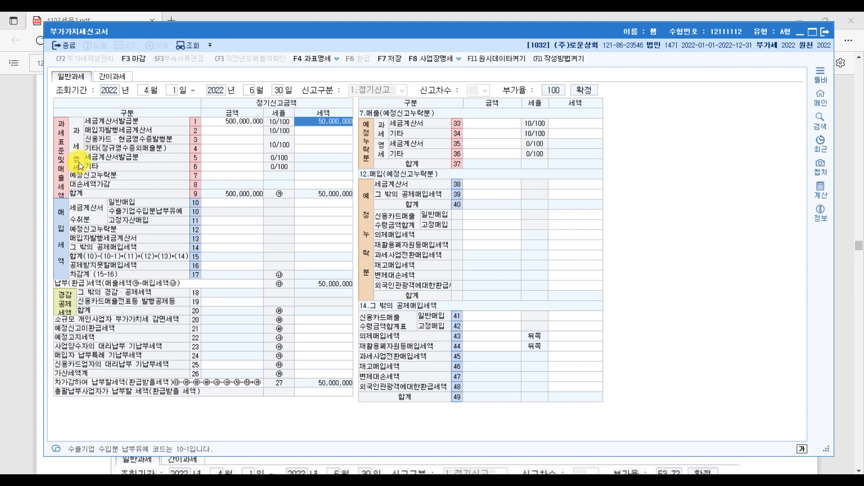
left_click(224, 166)
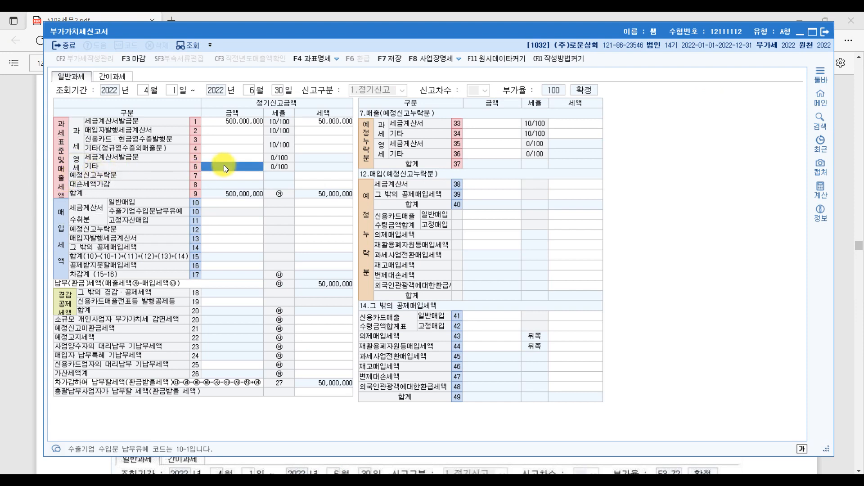
type("50000000")
key("Return")
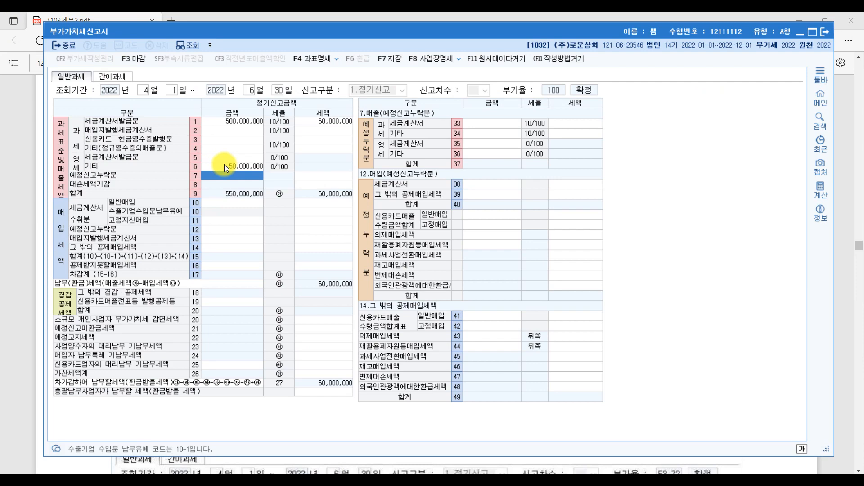
left_click(849, 310)
left_click_drag(126, 185, 116, 213)
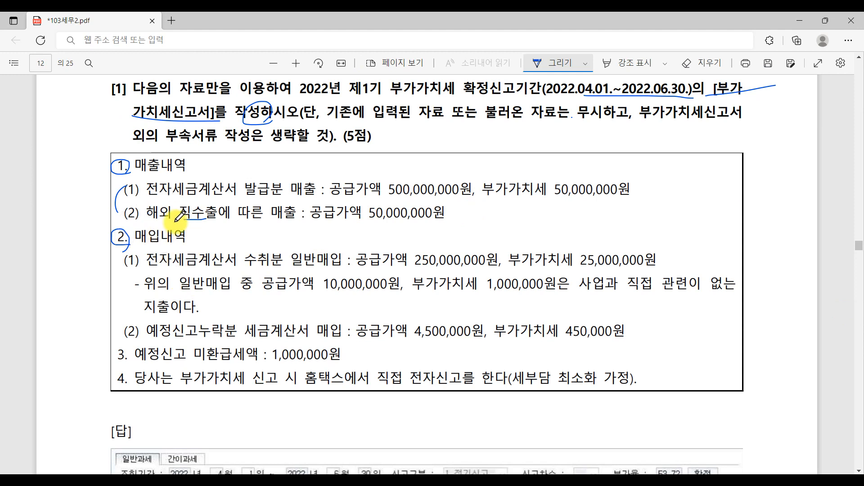
Step: Mark purchase item (1): underline 전자세금계산서 수취, 250,000,000 and 25,000,000원, circle 일반매입
left_click_drag(154, 269, 335, 271)
left_click_drag(413, 268, 482, 266)
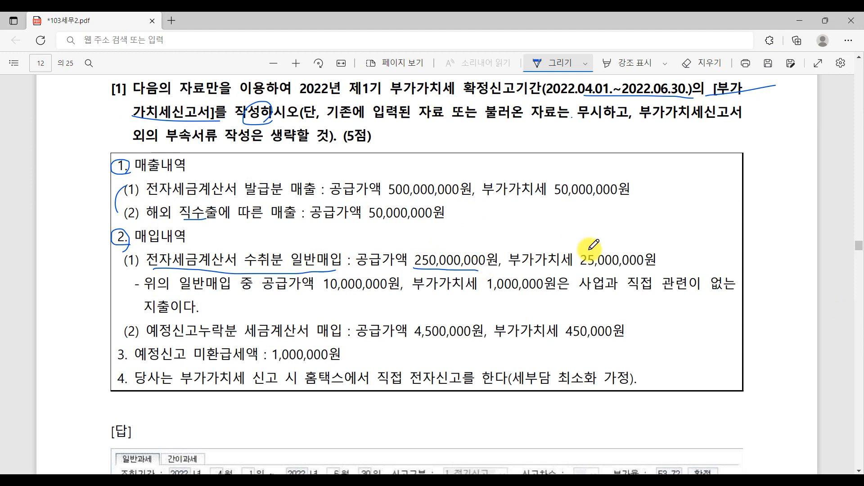
left_click_drag(577, 269, 687, 271)
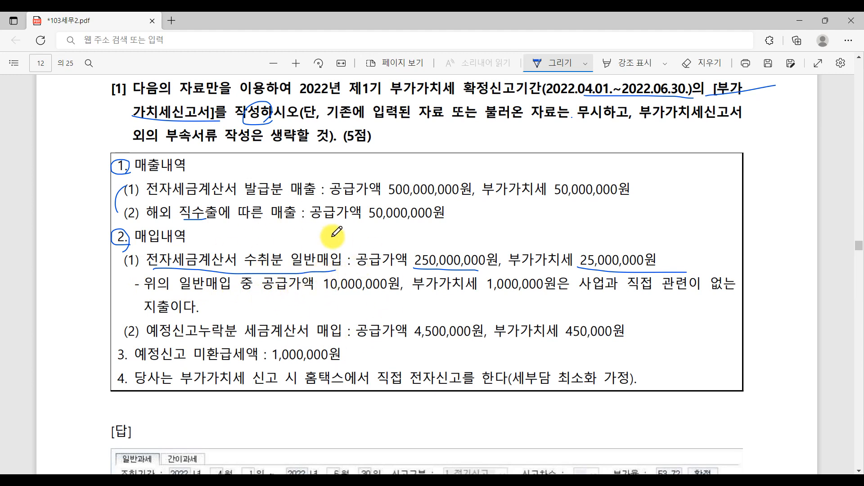
mouse_move(338, 250)
left_mouse_down()
mouse_move(324, 266)
mouse_move(303, 246)
mouse_move(342, 248)
left_mouse_up()
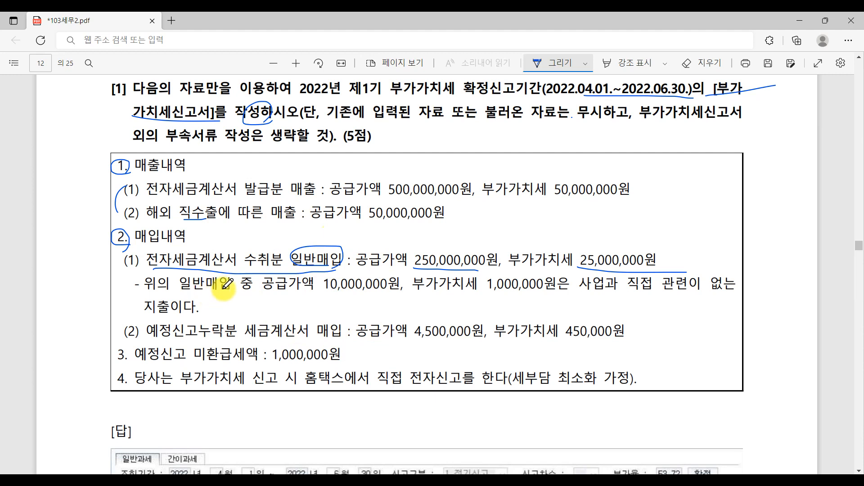
left_click_drag(224, 290, 223, 284)
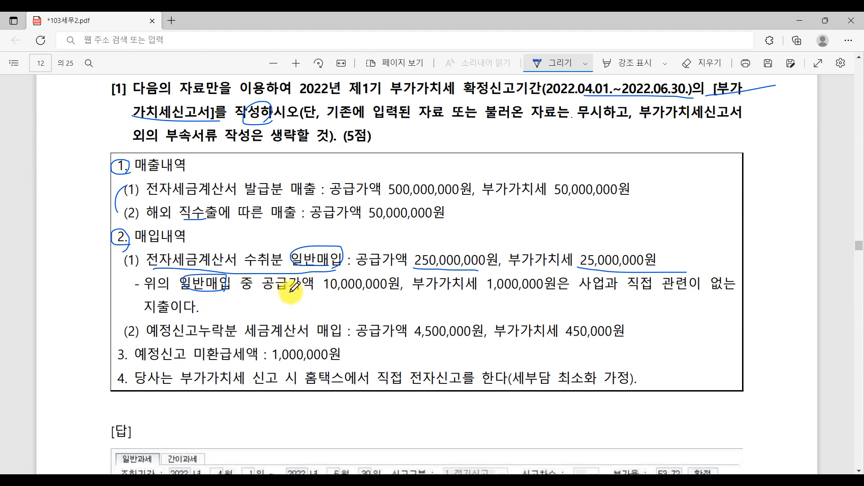
Step: Underline the non-business exclusion note and 지출이다., and tick 250,000,000원 and 25,000,000원
left_click(368, 292)
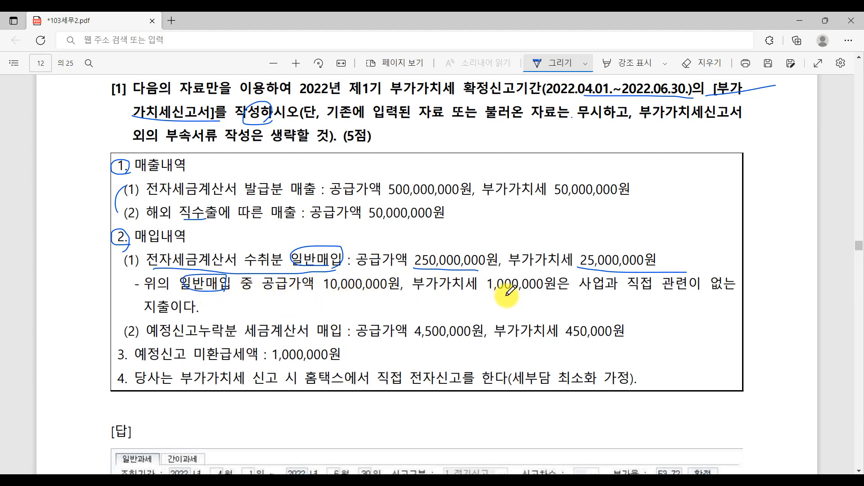
left_click_drag(580, 290, 711, 293)
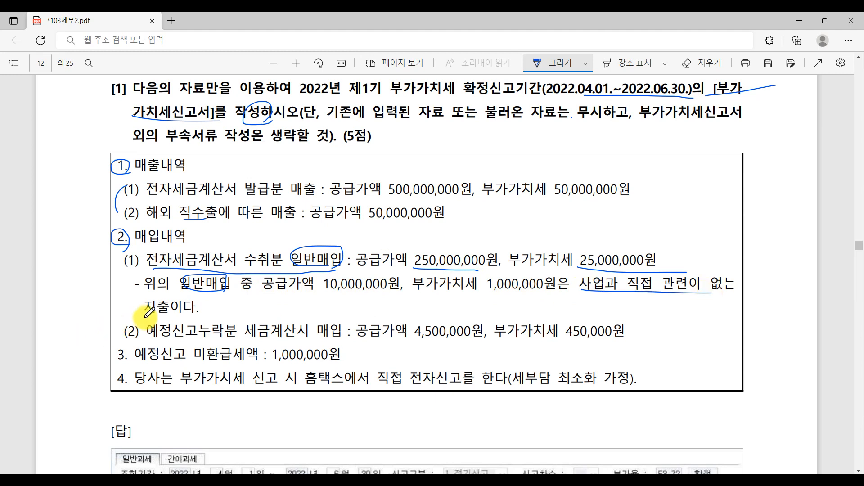
left_click_drag(145, 316, 199, 315)
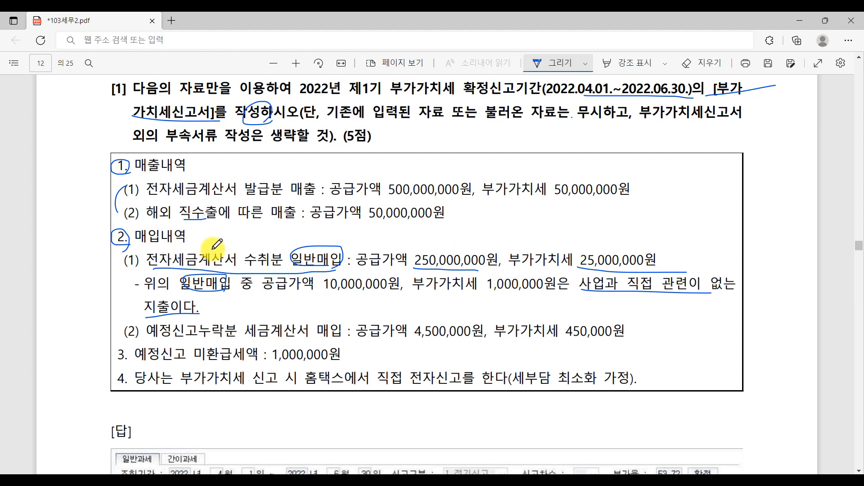
mouse_move(448, 240)
left_mouse_down()
mouse_move(460, 253)
mouse_move(487, 234)
left_mouse_up()
mouse_move(625, 236)
left_mouse_down()
mouse_move(637, 254)
mouse_move(663, 235)
left_mouse_up()
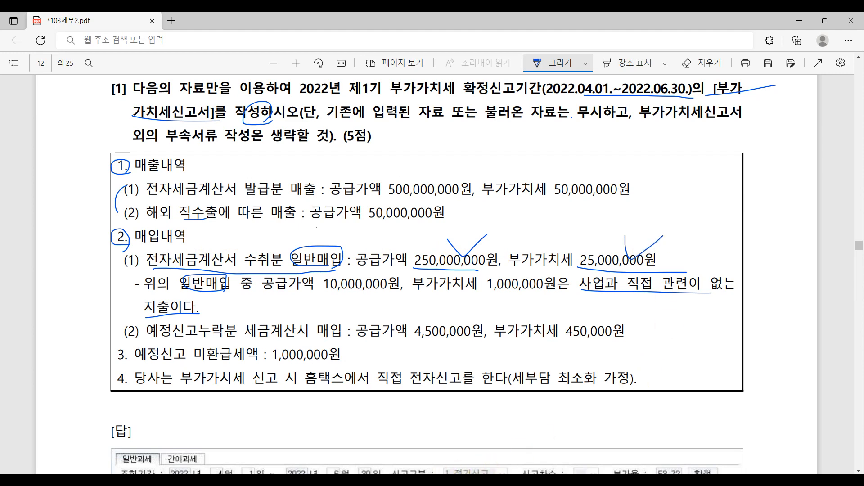
key("alt+Tab")
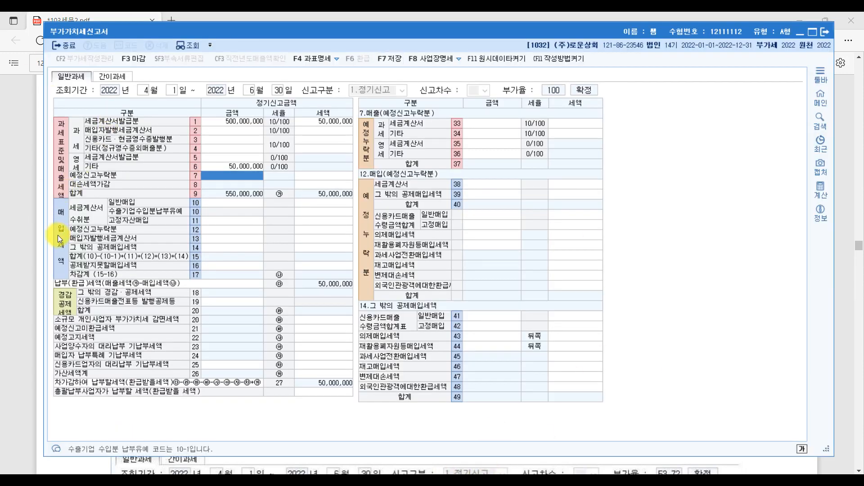
Step: Enter 250,000,000 with 25,000,000 tax as row 10 general purchases
left_click(234, 200)
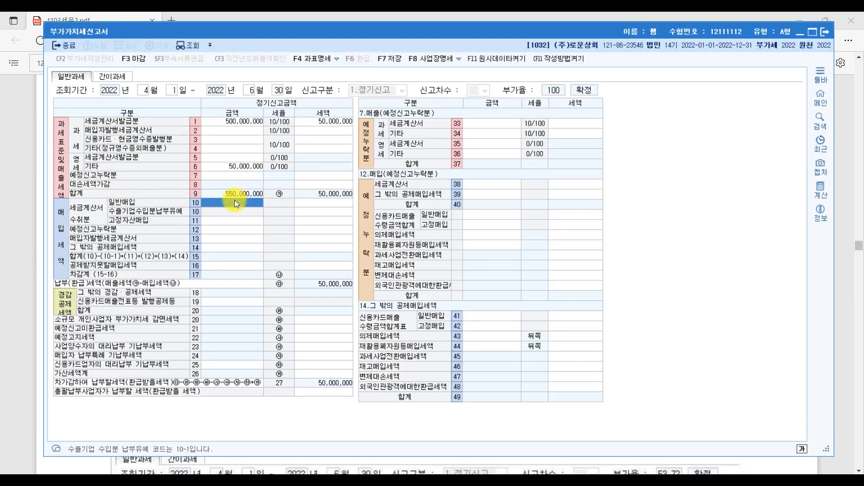
type("250,000,000")
key("Return")
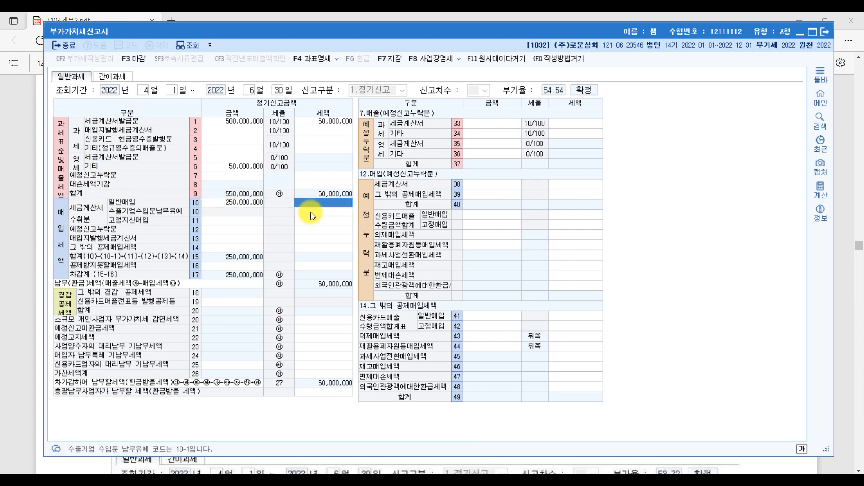
type("25000000")
key("Return")
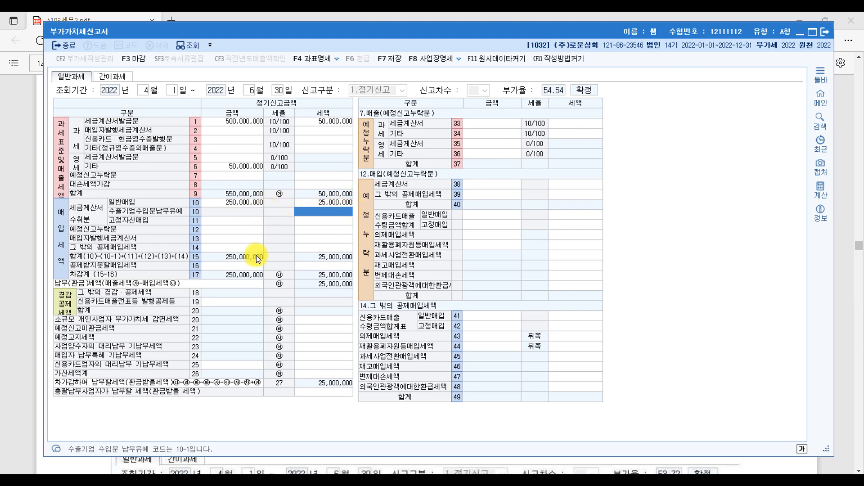
Step: Open row 16's non-deductible details at row 50 and underline 10,000,000원 and 1,000,000원 in the question
left_click(245, 266)
left_click(87, 269)
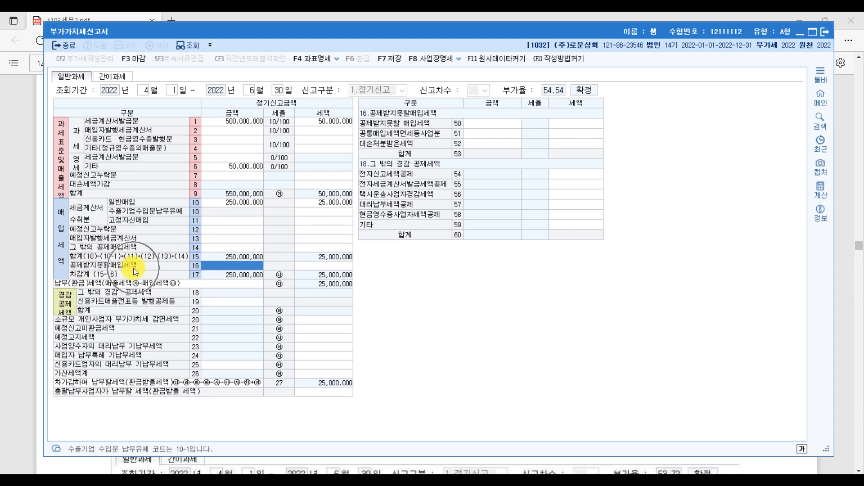
left_click(492, 125)
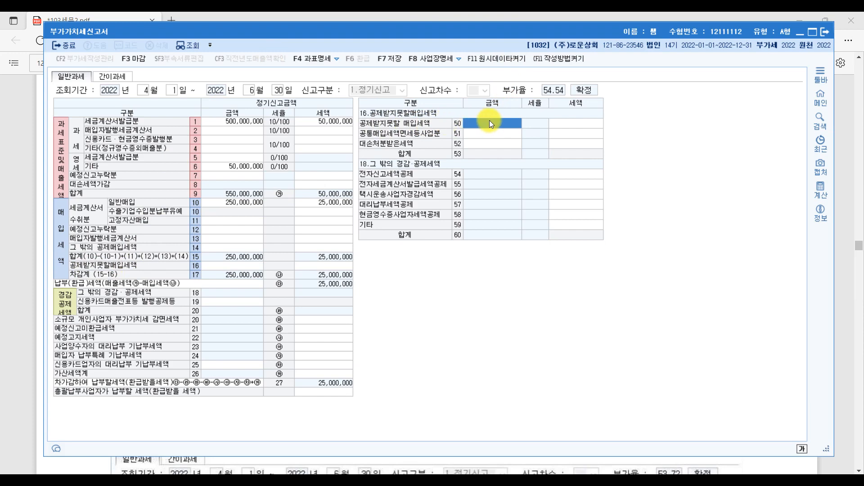
left_click(841, 258)
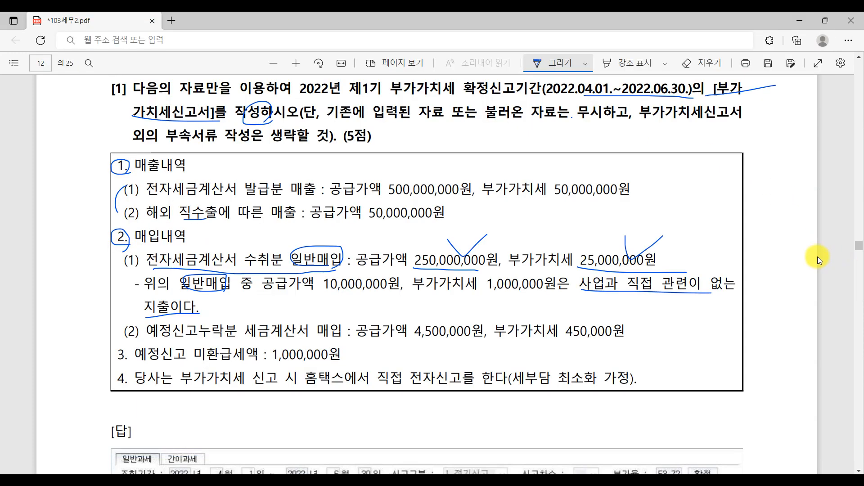
left_click_drag(331, 293, 423, 294)
left_click_drag(500, 293, 563, 293)
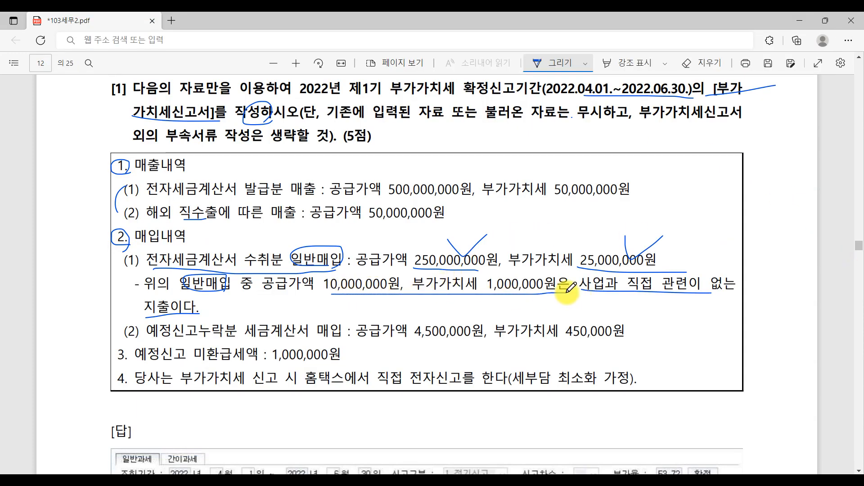
key("alt+Tab")
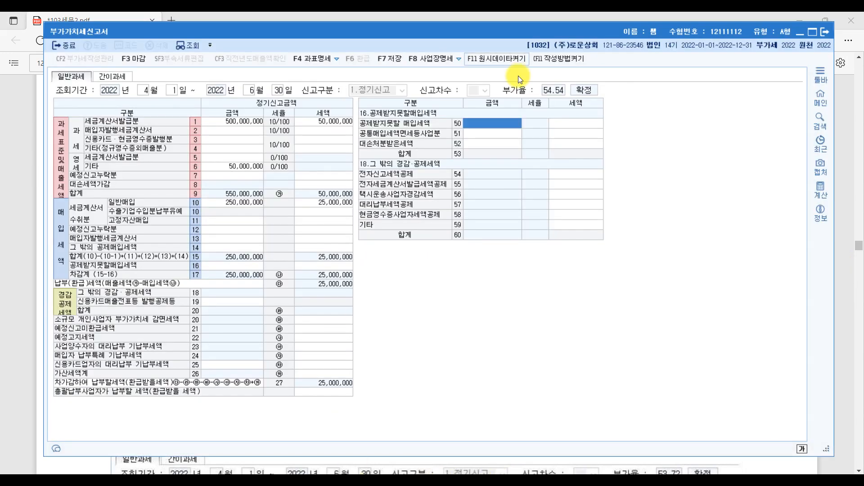
Step: Enter 10,000,000 with 1,000,000 tax as row 50 non-deductible purchases, leaving 26,000,000 payable
type("10000000")
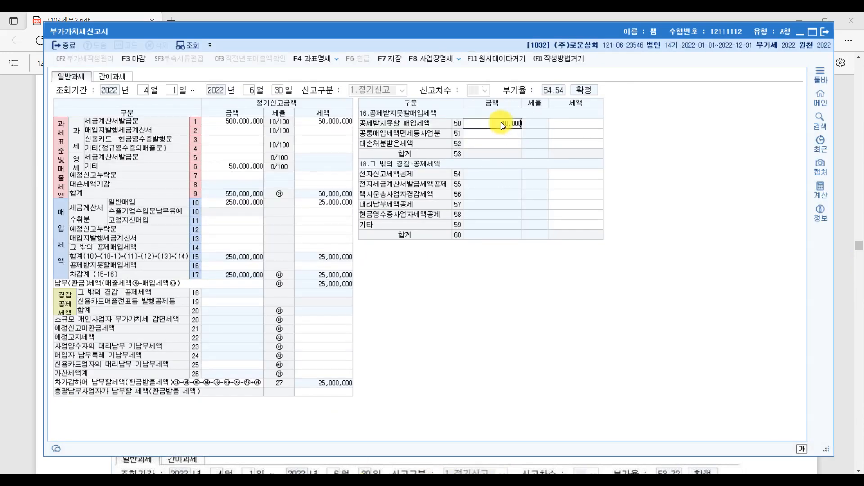
key("Return")
type("1000000")
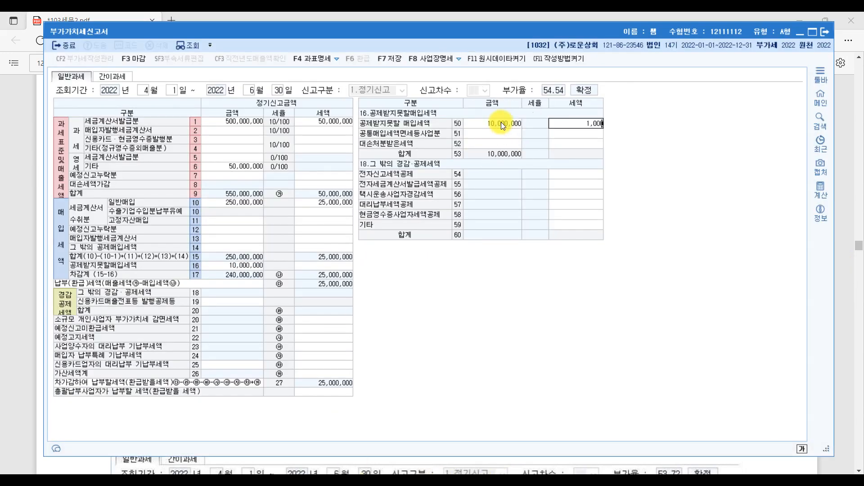
key("Return")
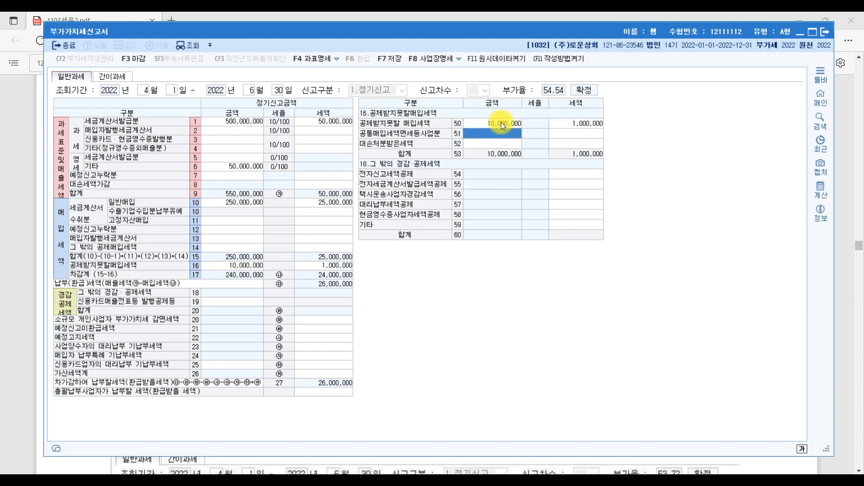
left_click(844, 333)
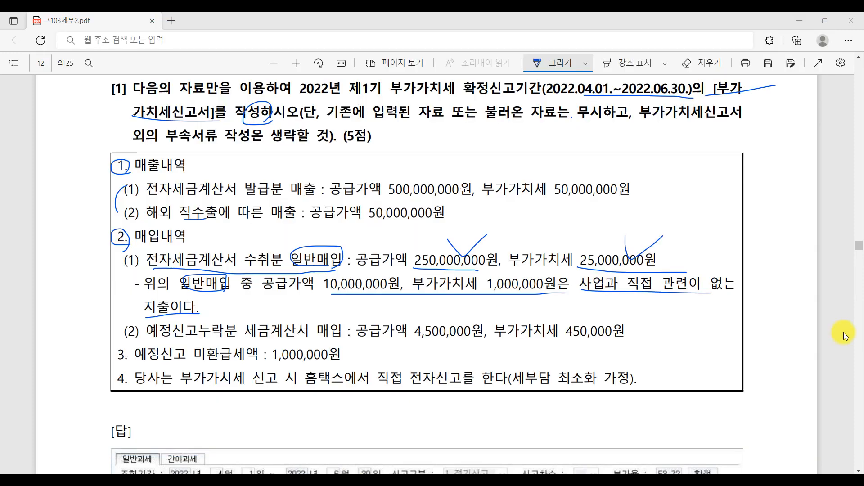
Step: Underline 예정신고누락분 in purchase item (2) and tick its 세금계산서
scroll(411, 322, "down", 1)
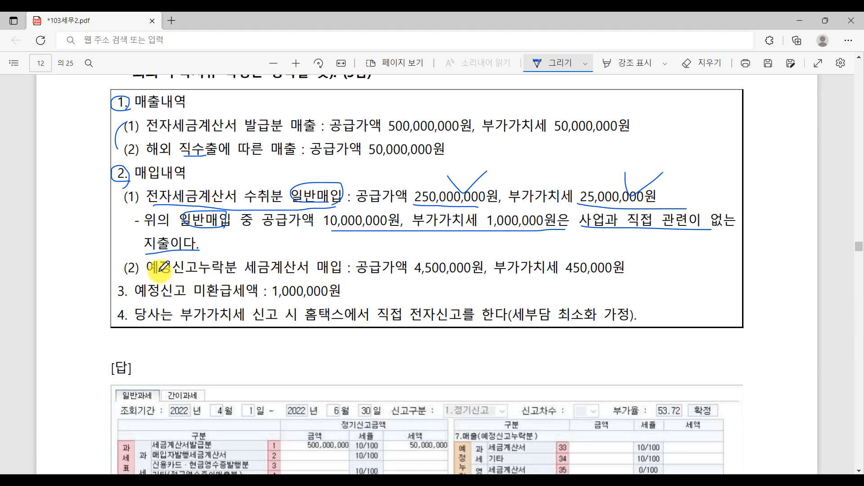
left_click_drag(146, 273, 237, 273)
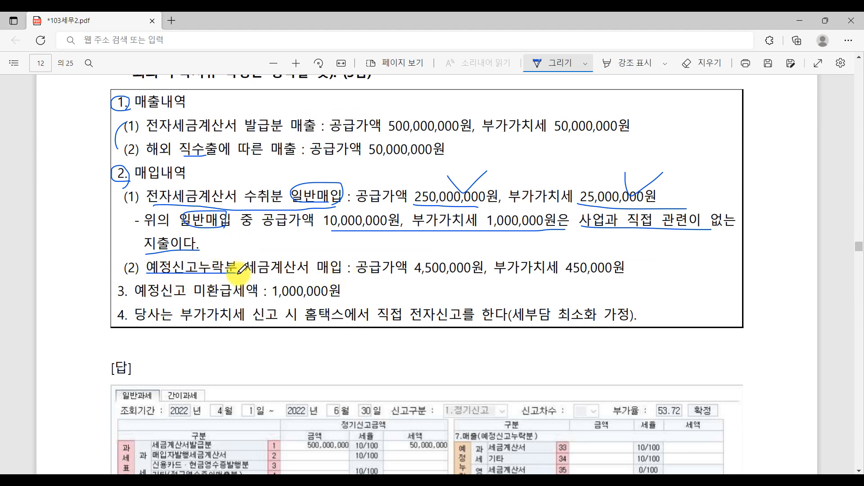
left_click_drag(278, 254, 325, 242)
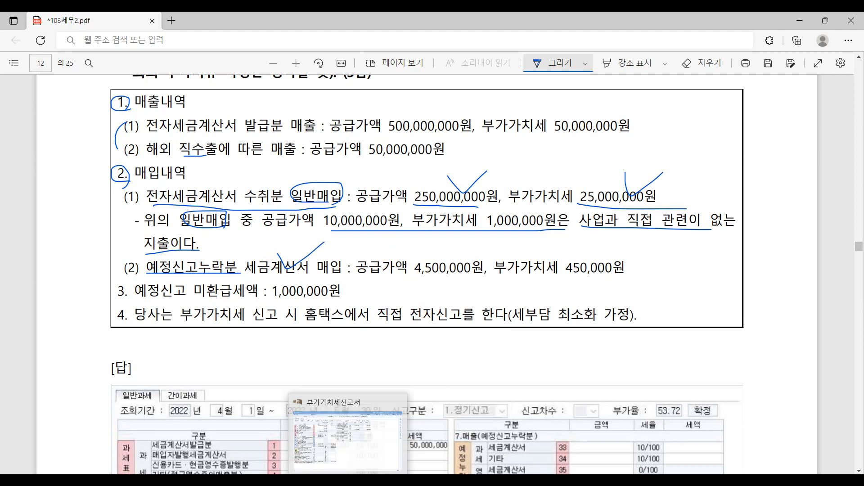
Step: Record 4,500,000 (tax 450,000) as row 38 omitted preliminary-return invoice purchases under row 12
left_click(342, 481)
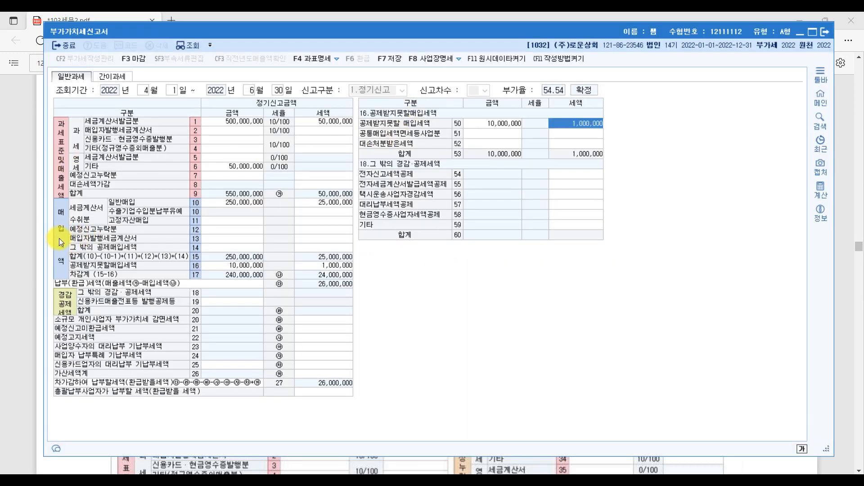
left_click(220, 230)
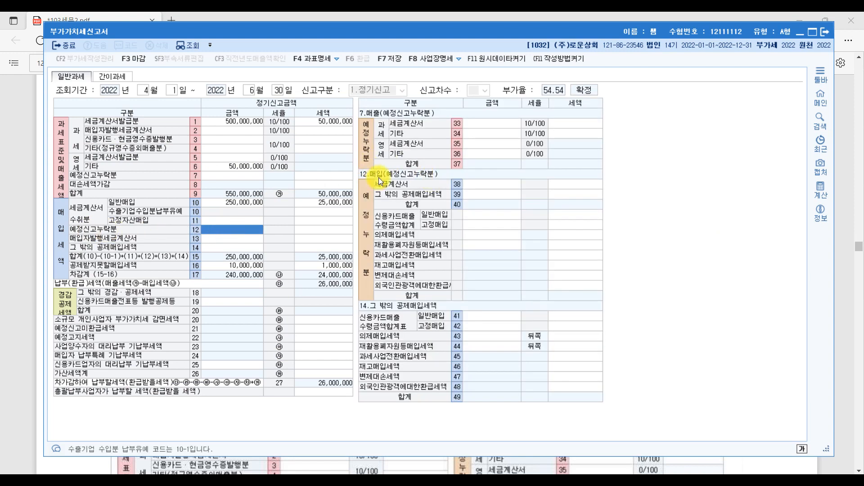
left_click(489, 185)
left_click(579, 185)
left_click(511, 186)
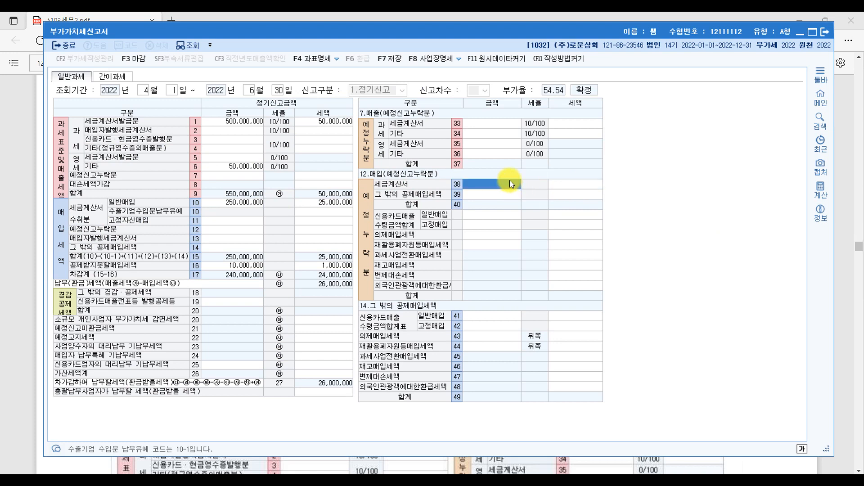
left_click(510, 181)
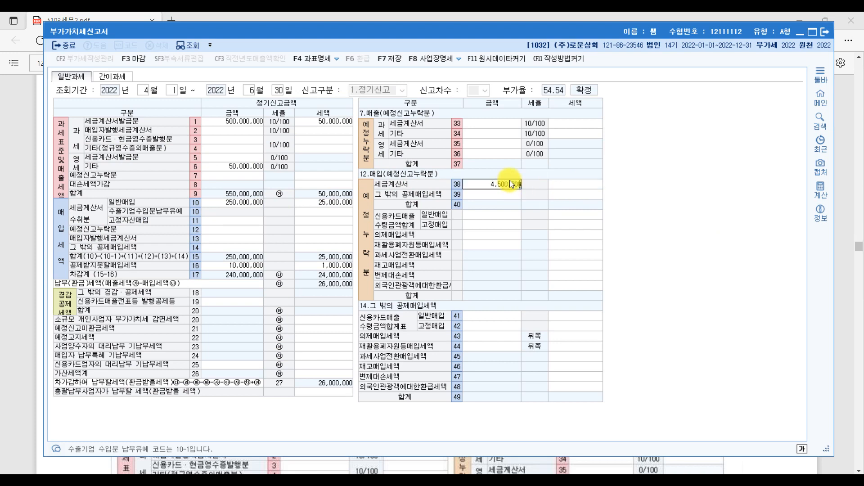
key("Return")
key("Return")
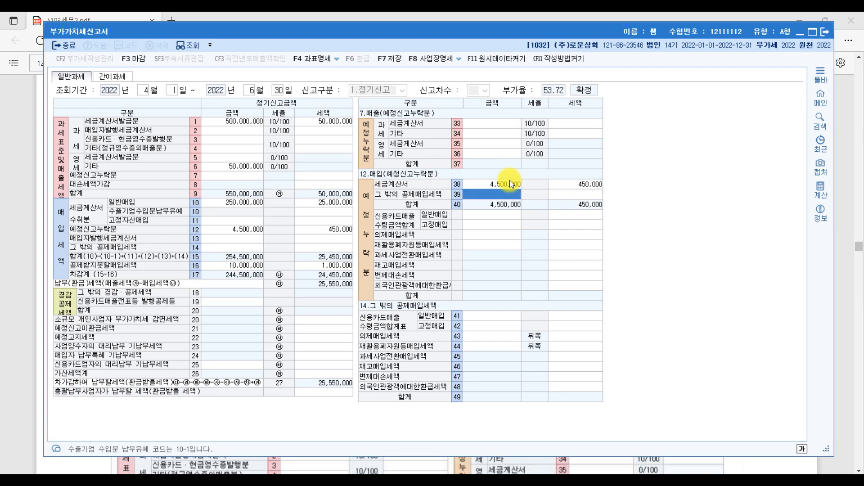
left_click(839, 217)
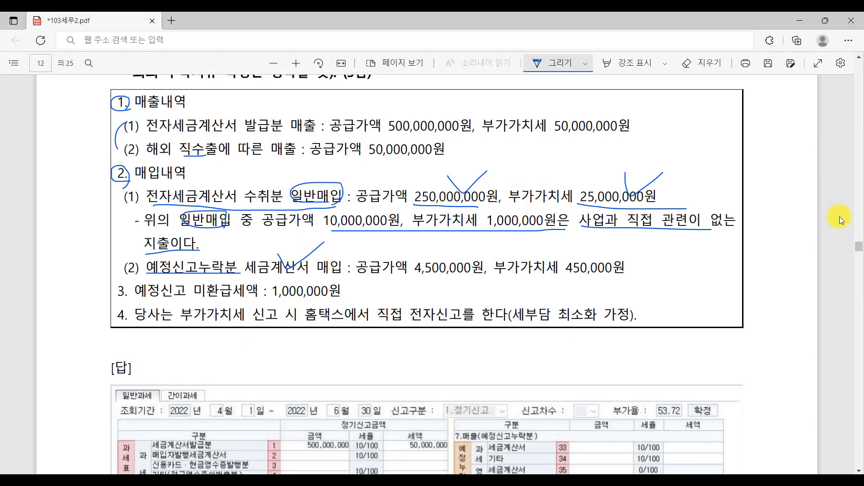
Step: Tick item (2) and underline item 3's 예정신고 미환급세액 1,000,000원 in the PDF
left_click_drag(277, 254, 324, 243)
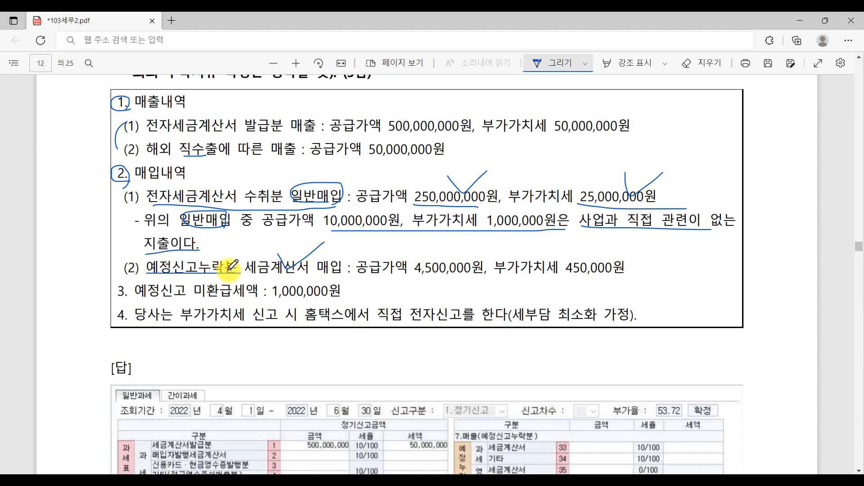
left_click_drag(112, 257, 124, 259)
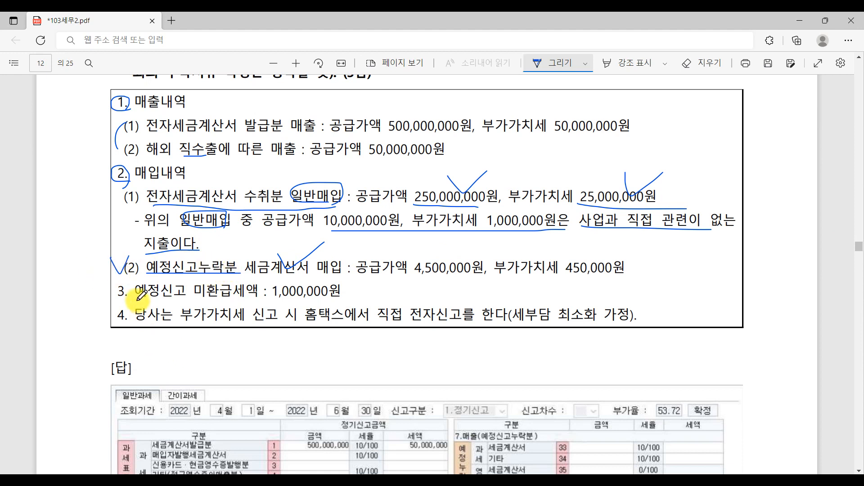
left_click_drag(135, 301, 348, 298)
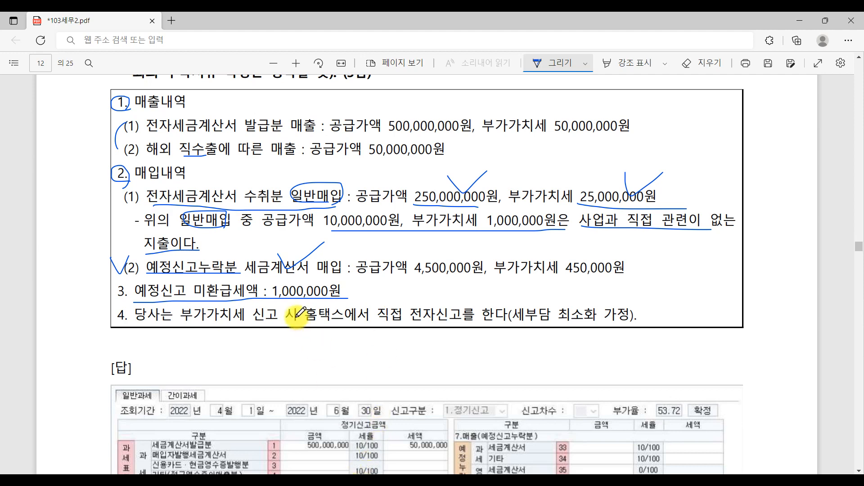
left_click(359, 480)
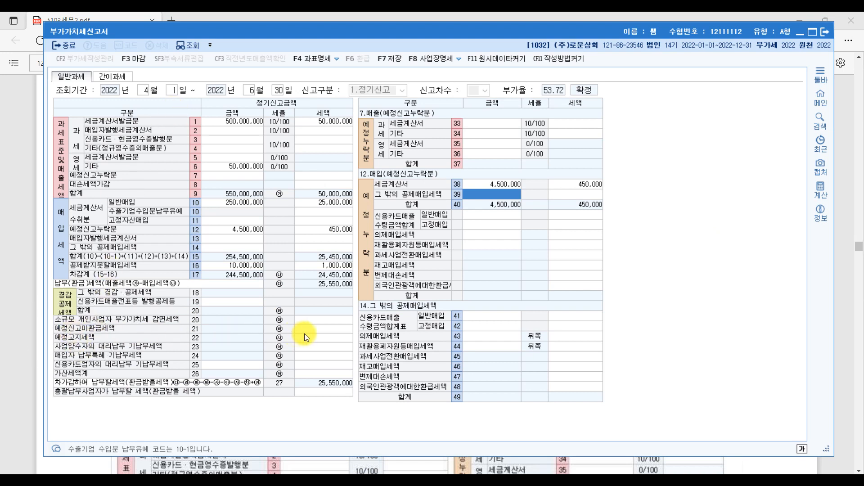
Step: Enter 1,000,000 as row 21 preliminary unrefunded tax, reducing the payable to 24,550,000
left_click(325, 329)
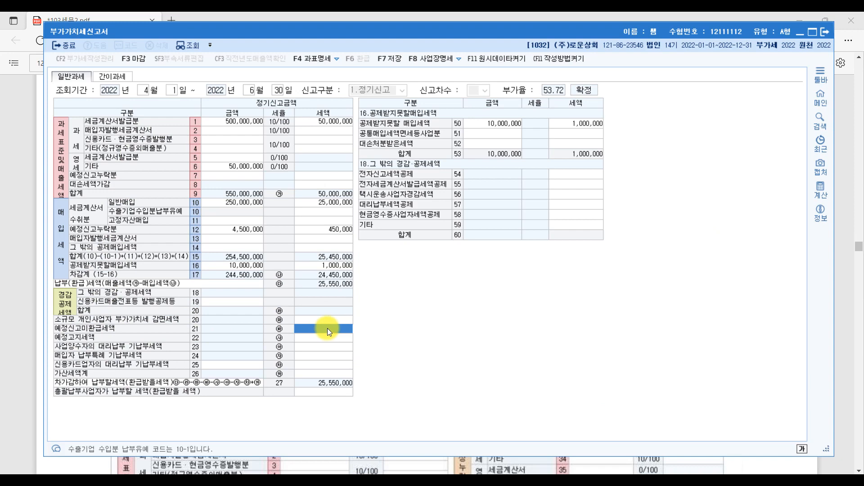
type("1000000")
key("Return")
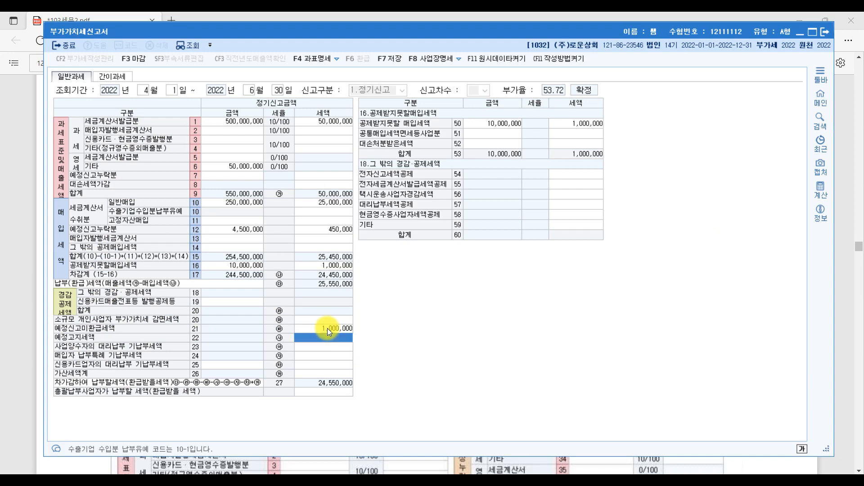
left_click(842, 348)
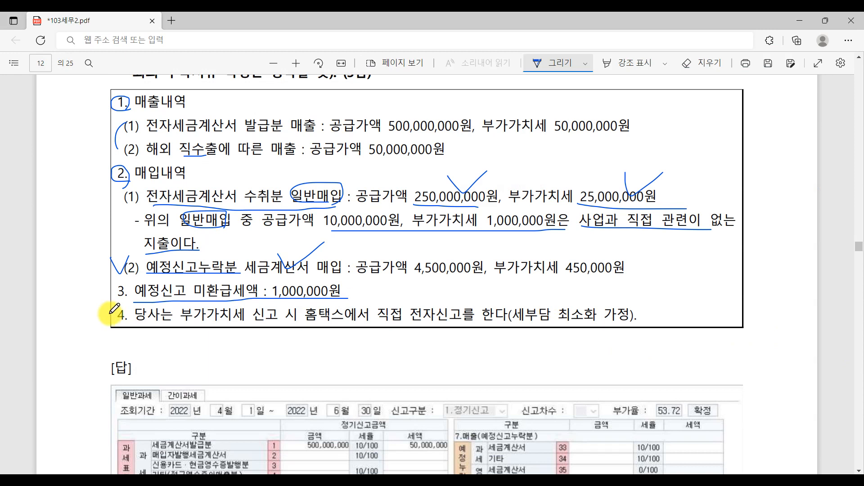
Step: Underline item 4's filing statement, circle 전자신고 and write the 10,000 e-filing credit above it
left_click_drag(135, 321, 342, 325)
mouse_move(411, 323)
left_mouse_down()
mouse_move(449, 323)
mouse_move(428, 306)
mouse_move(436, 327)
left_mouse_up()
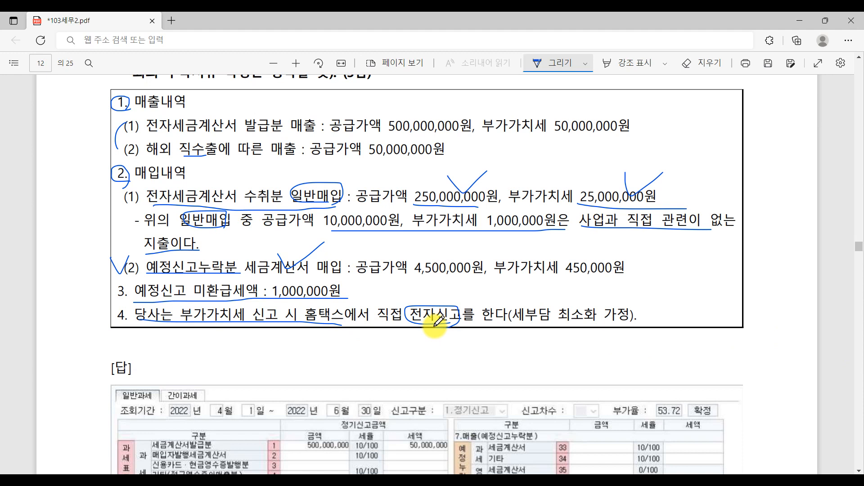
mouse_move(447, 289)
left_mouse_down()
mouse_move(447, 302)
mouse_move(457, 290)
mouse_move(466, 302)
mouse_move(478, 291)
mouse_move(499, 298)
left_mouse_up()
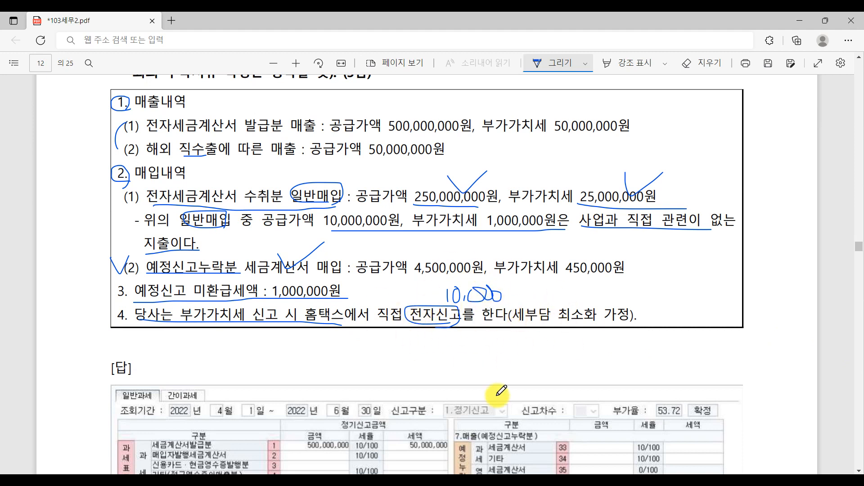
mouse_move(349, 483)
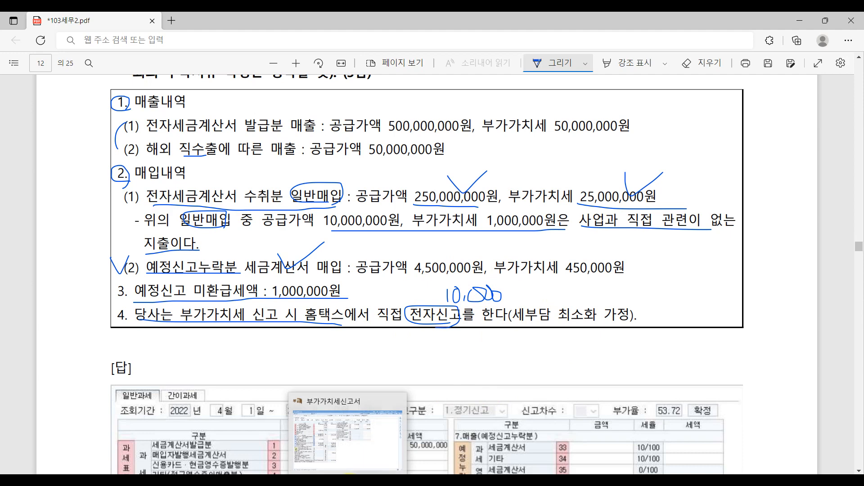
left_click(346, 435)
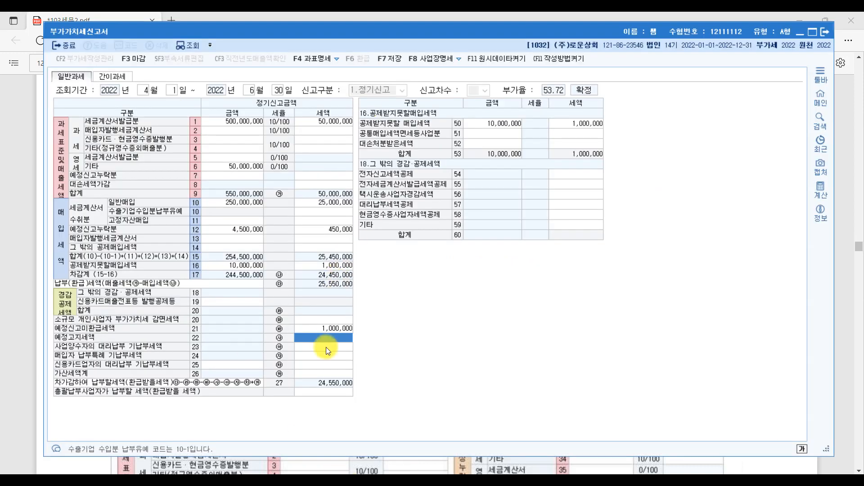
Step: Enter a 10,000 e-filing tax credit on line 54, bringing the payable to 24,540,000
key("ctrl")
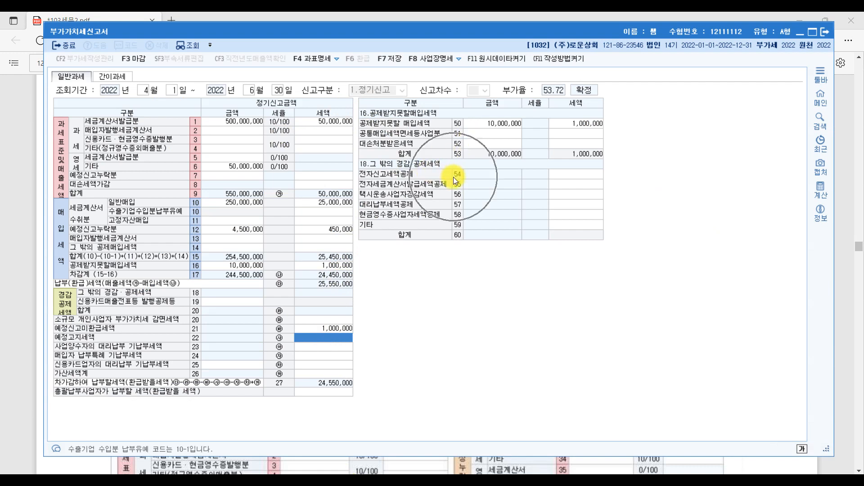
left_click(566, 175)
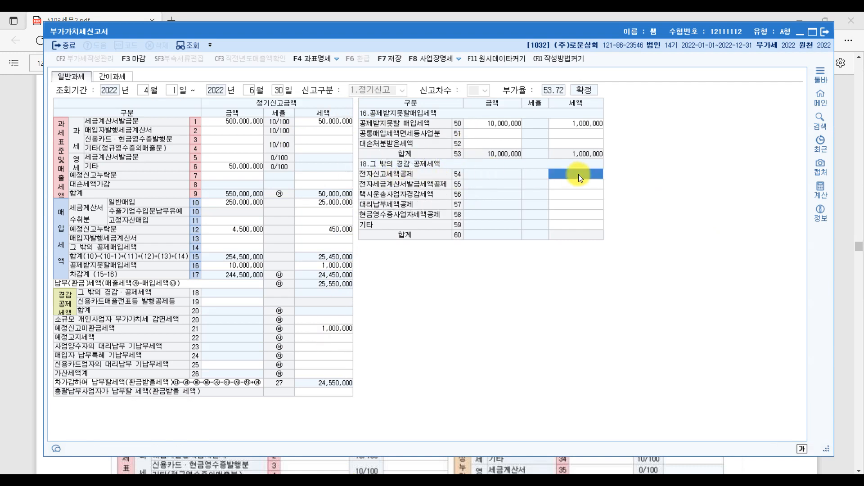
type("100000")
key("Return")
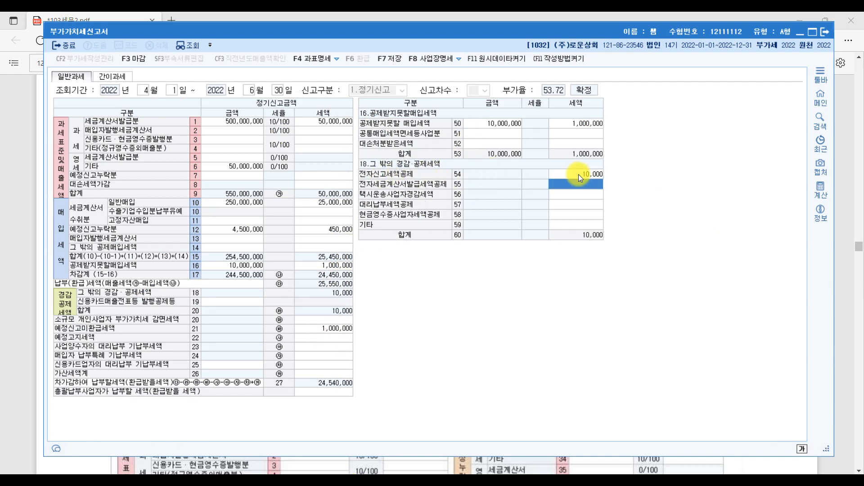
left_click(838, 357)
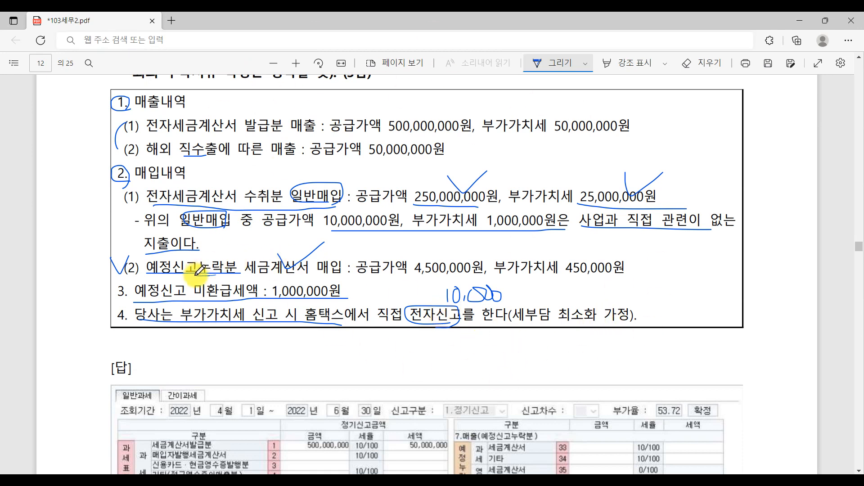
Step: Circle 누락분 in the PDF and open the 가산세명세 penalty breakdown from line 26
mouse_move(198, 270)
left_mouse_down()
mouse_move(194, 259)
mouse_move(229, 272)
left_mouse_up()
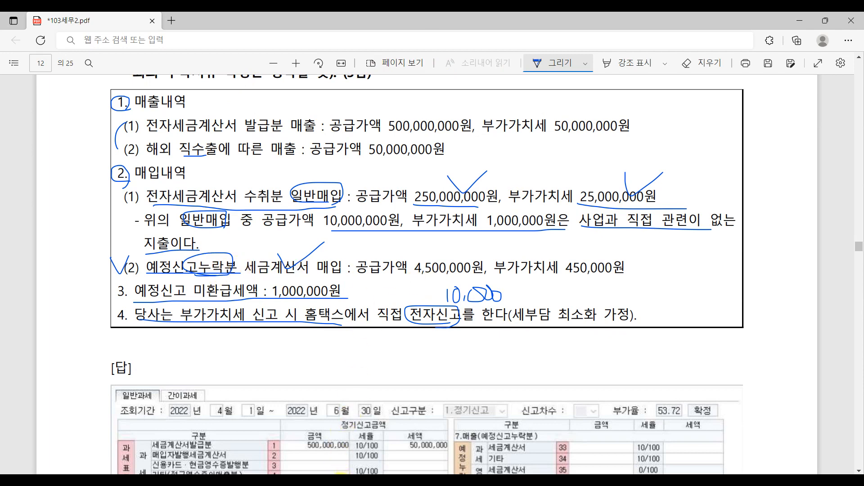
left_click(340, 470)
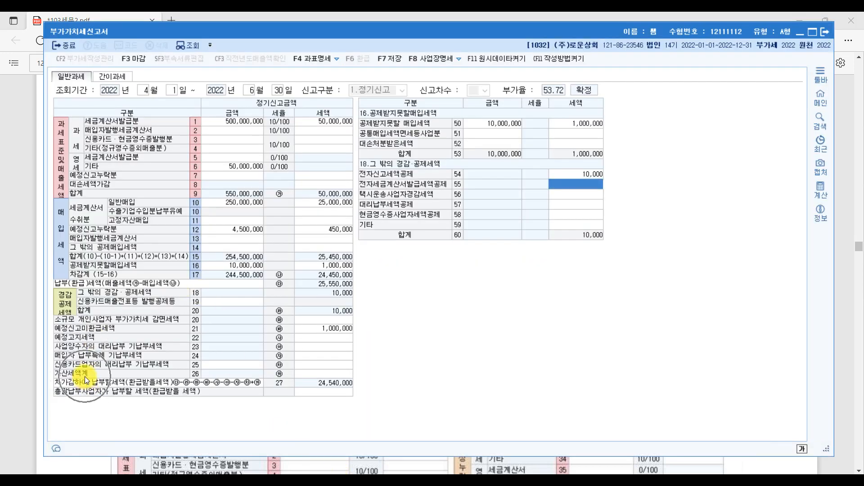
left_click(334, 375)
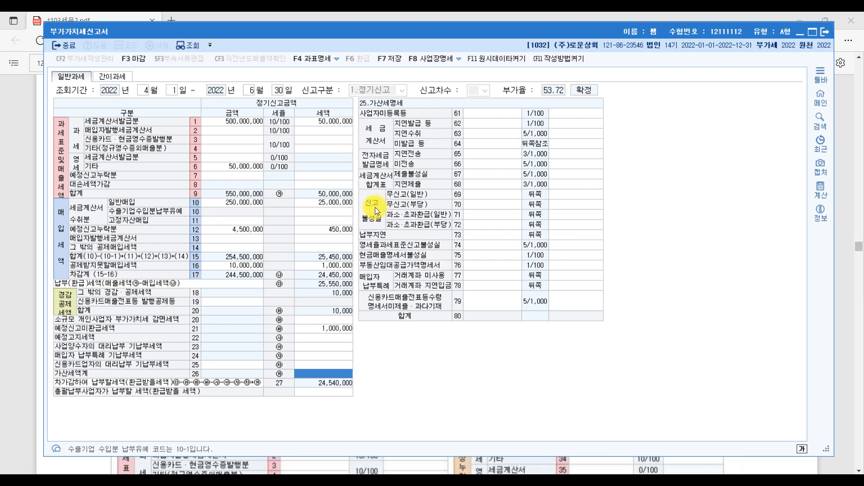
Step: Review the row 71 underreporting and row 73 late-payment penalty cells without entering values
left_click(477, 214)
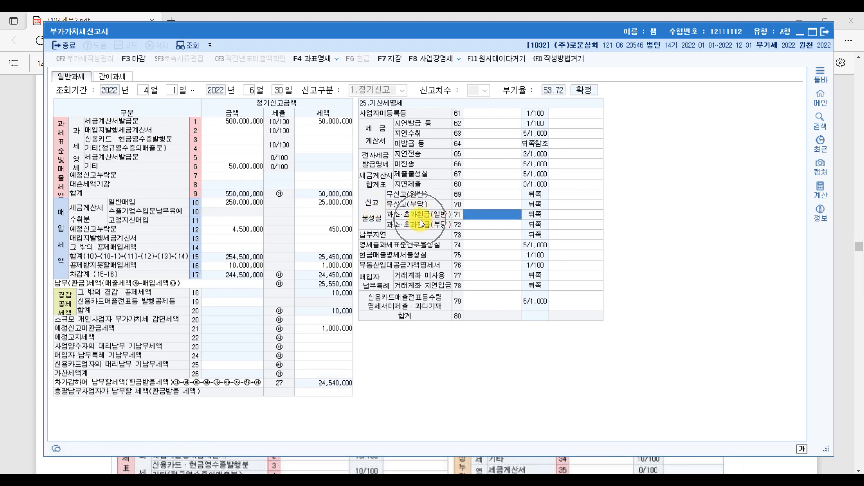
left_click(470, 232)
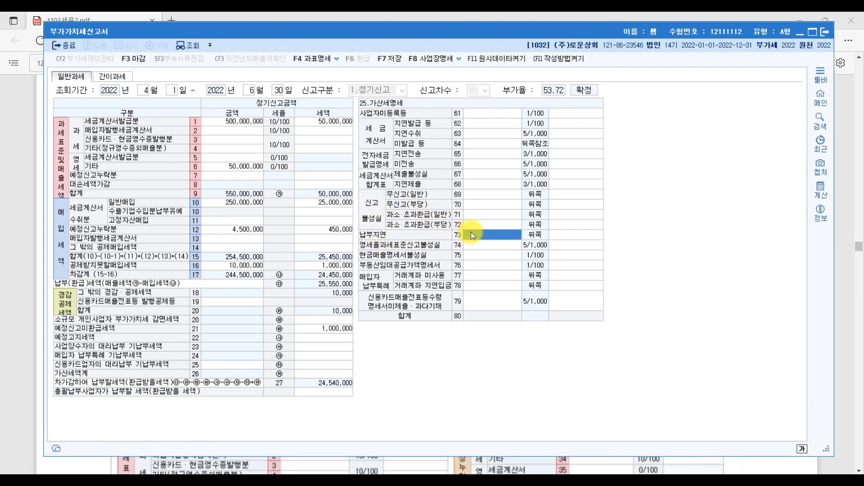
left_click(482, 214)
left_click(482, 231)
left_click(480, 217)
left_click(479, 233)
left_click(481, 211)
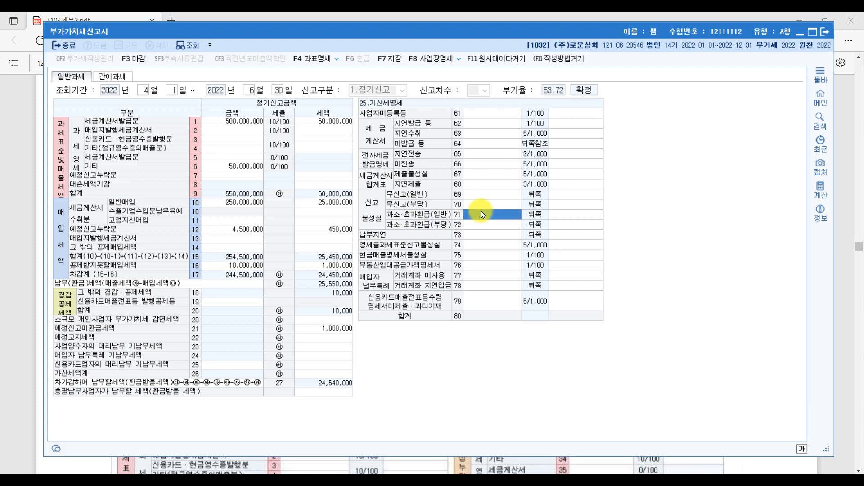
left_click(479, 233)
left_click(479, 213)
left_click(476, 234)
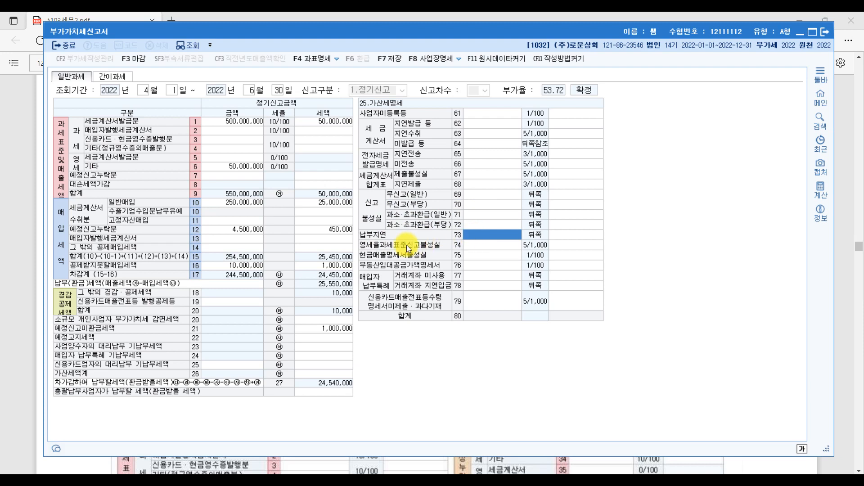
Step: Check the row 74 penalty cell and recheck rows 71 and 73, leaving all empty
left_click(468, 242)
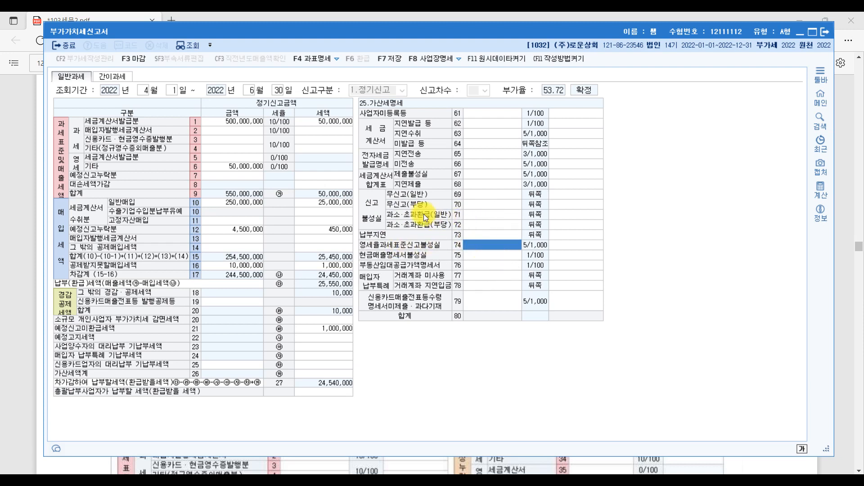
left_click(476, 215)
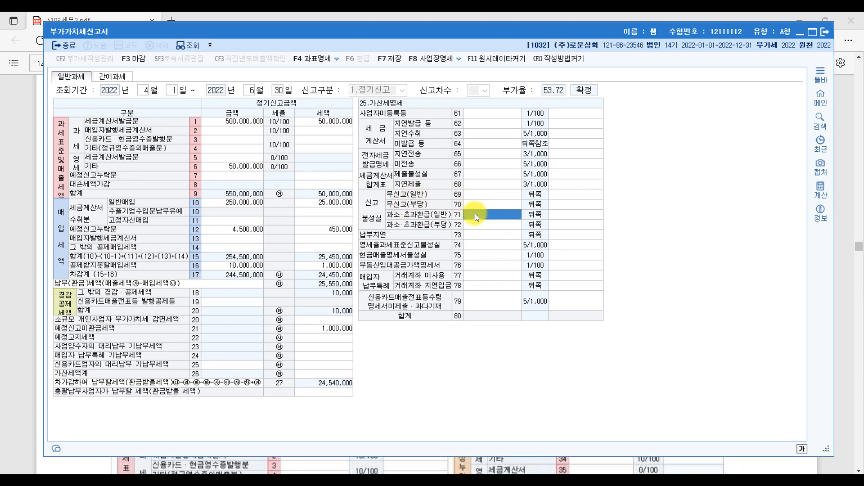
left_click(476, 233)
left_click(478, 214)
left_click(476, 235)
left_click(479, 215)
left_click(846, 347)
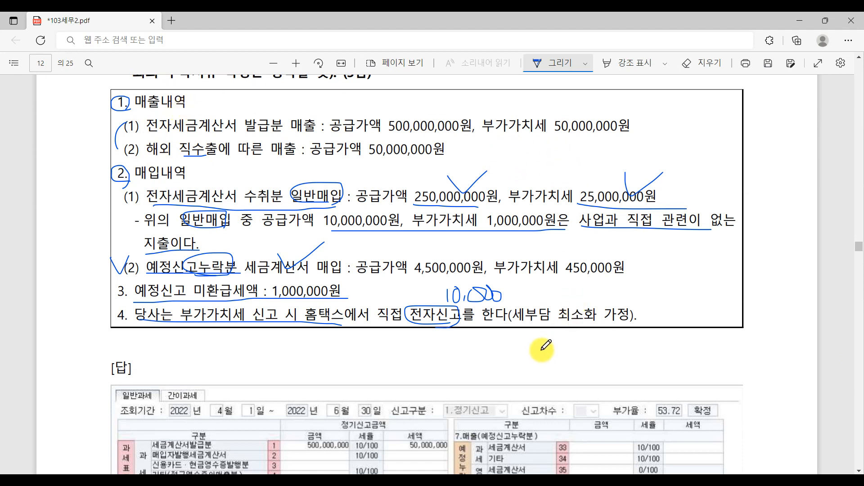
Step: Circle 450,000원 and handwrite 0 − 450,000 = −450,000 below the data box
left_click_drag(542, 350, 585, 358)
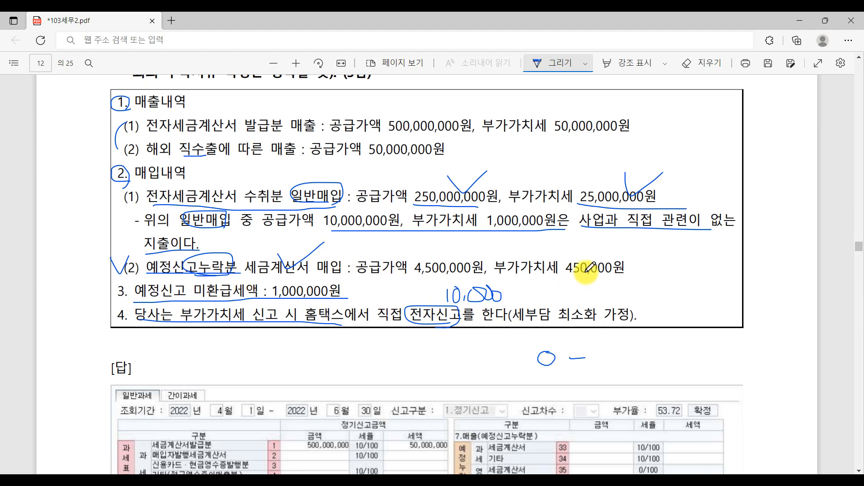
left_click_drag(619, 279, 639, 283)
mouse_move(600, 351)
left_mouse_down()
mouse_move(619, 363)
mouse_move(611, 366)
mouse_move(651, 350)
mouse_move(660, 363)
left_mouse_up()
mouse_move(676, 348)
left_mouse_down()
mouse_move(717, 360)
mouse_move(772, 355)
left_mouse_up()
mouse_move(768, 346)
left_mouse_down()
mouse_move(769, 367)
mouse_move(798, 348)
left_mouse_up()
left_click_drag(809, 349, 815, 352)
Step: Underline the −450,000 result and circle its minus sign
left_click(758, 373)
left_click_drag(739, 370, 817, 374)
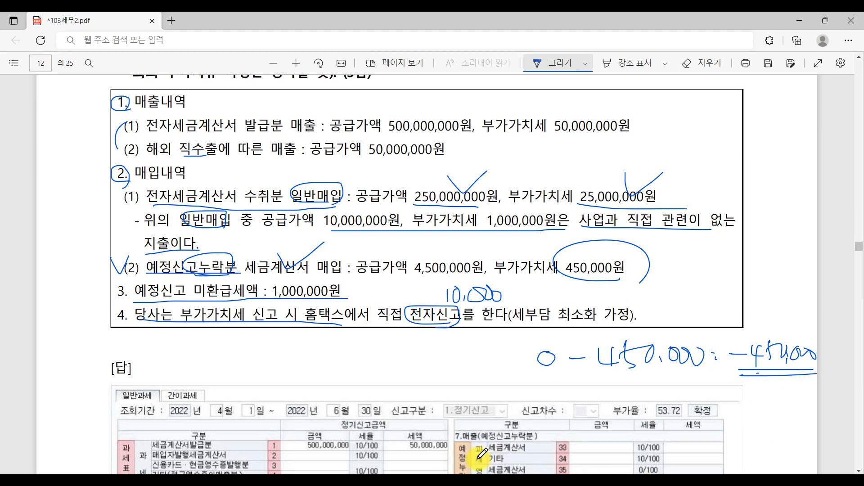
left_click_drag(734, 360, 740, 365)
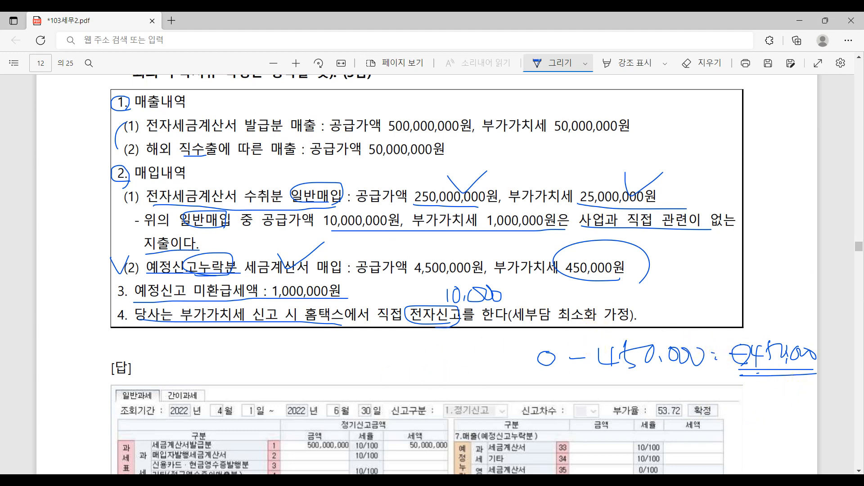
scroll(378, 358, "up", 3)
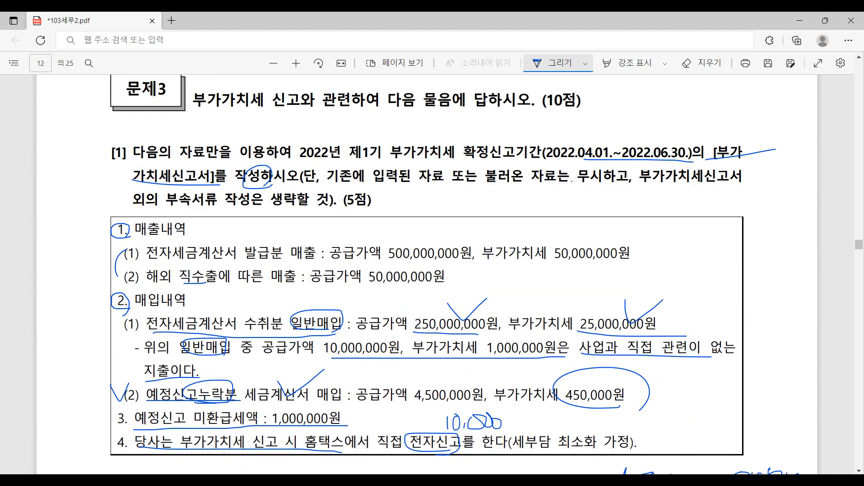
Step: Save the VAT return with payable 24,540,000 and close the 부가가치세신고서 form
key("alt+Tab")
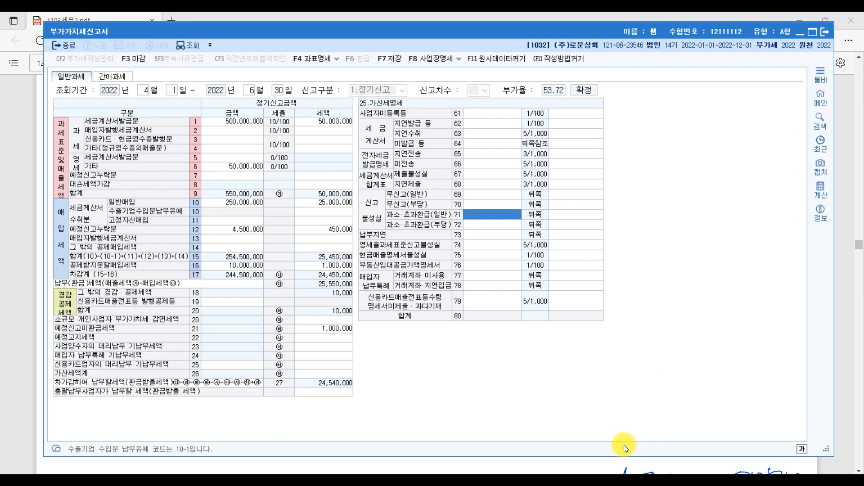
key("Escape")
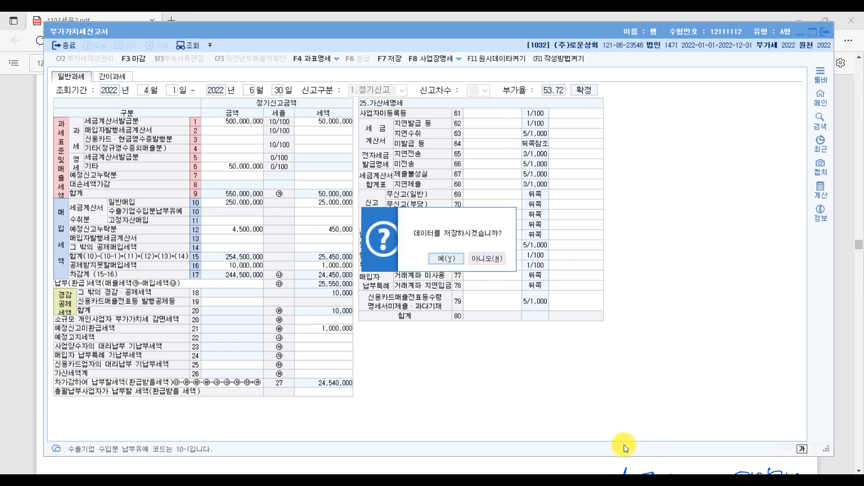
left_click(444, 259)
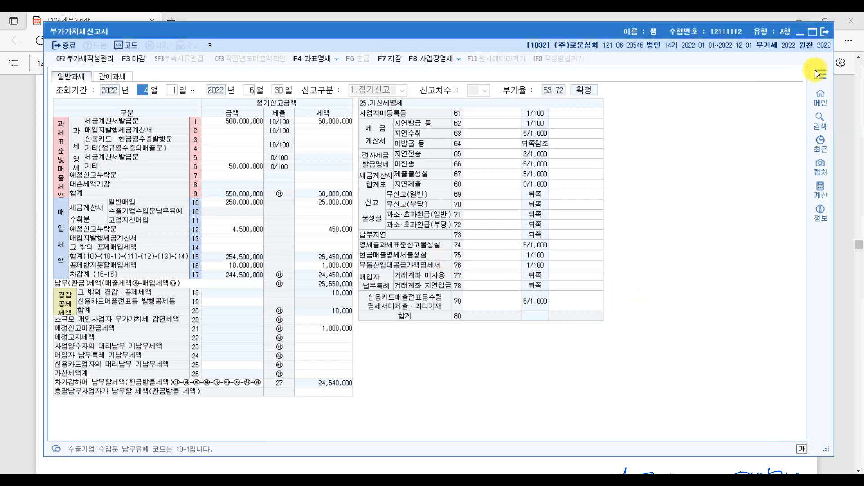
left_click(821, 34)
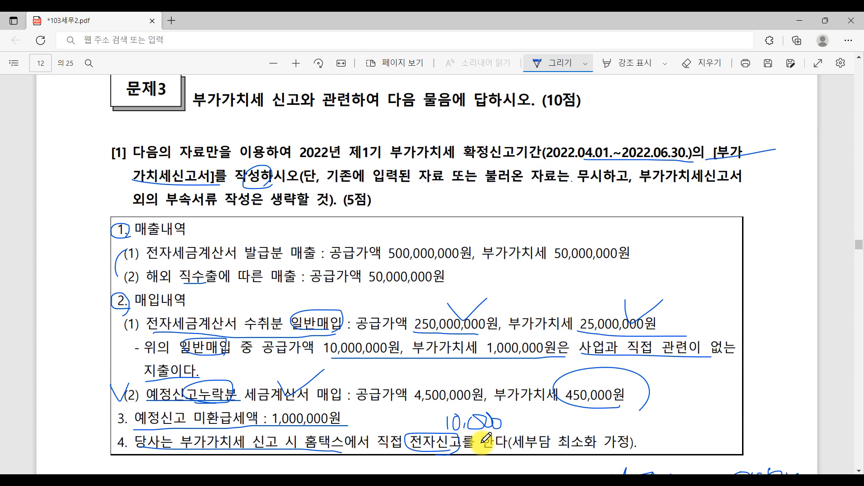
Step: Underline 발행금, circle the issuance wording, and write a note above 제2기 in the heading
scroll(487, 439, "down", 5)
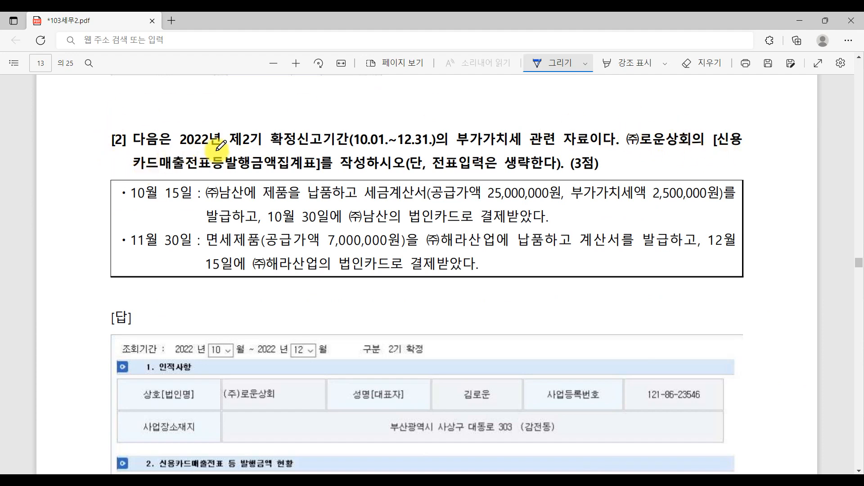
left_click_drag(232, 171, 261, 171)
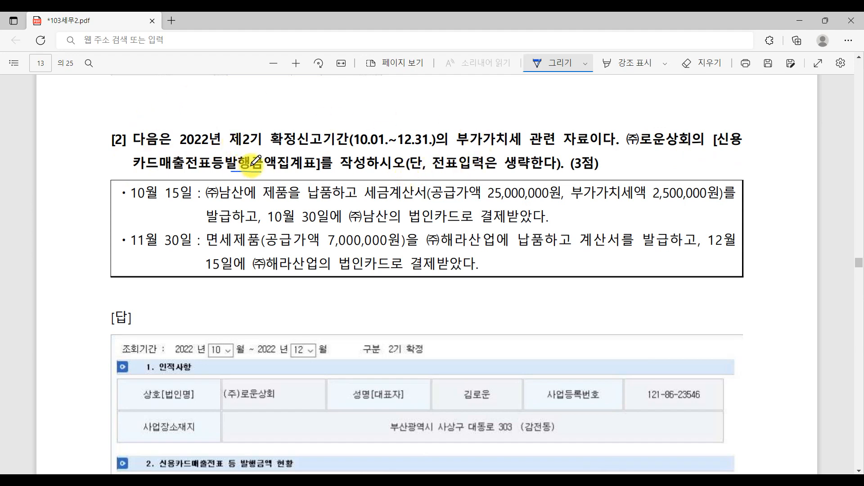
mouse_move(250, 171)
left_mouse_down()
mouse_move(225, 156)
mouse_move(252, 166)
left_mouse_up()
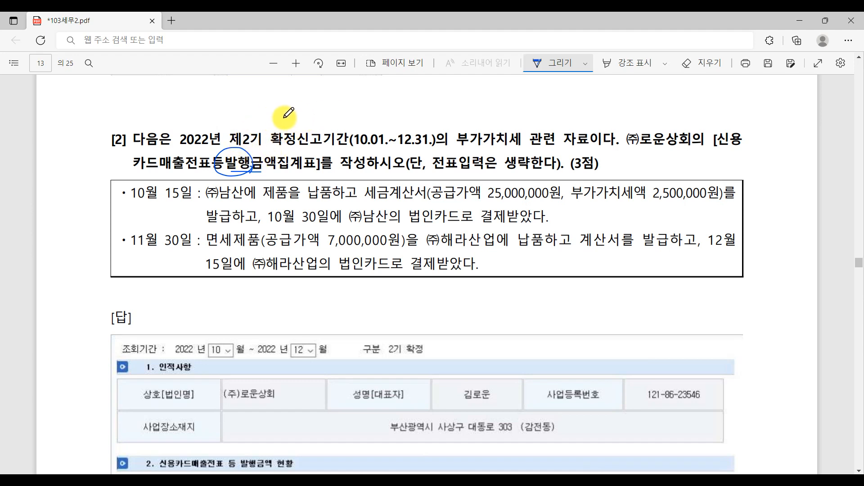
mouse_move(233, 123)
left_mouse_down()
mouse_move(257, 106)
mouse_move(287, 125)
mouse_move(311, 107)
left_mouse_up()
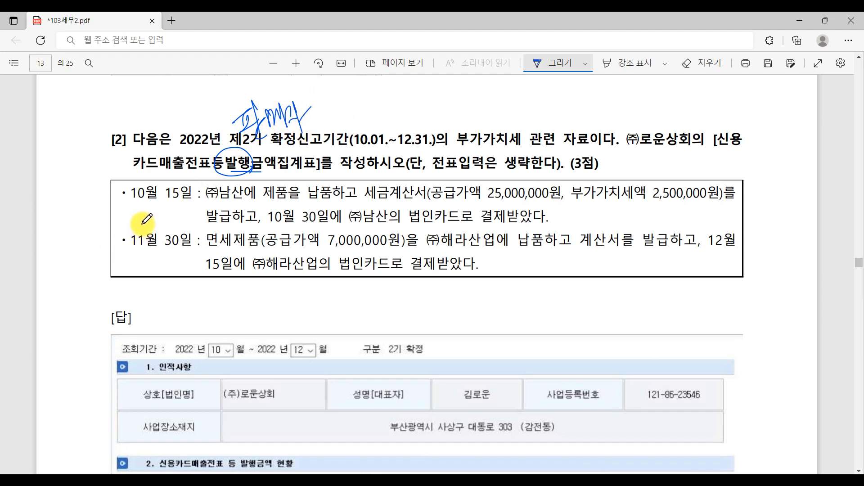
Step: Underline the dates 10월 15일 and 11월 30일 in question [2]
left_click_drag(130, 204, 183, 196)
left_click_drag(128, 255, 190, 246)
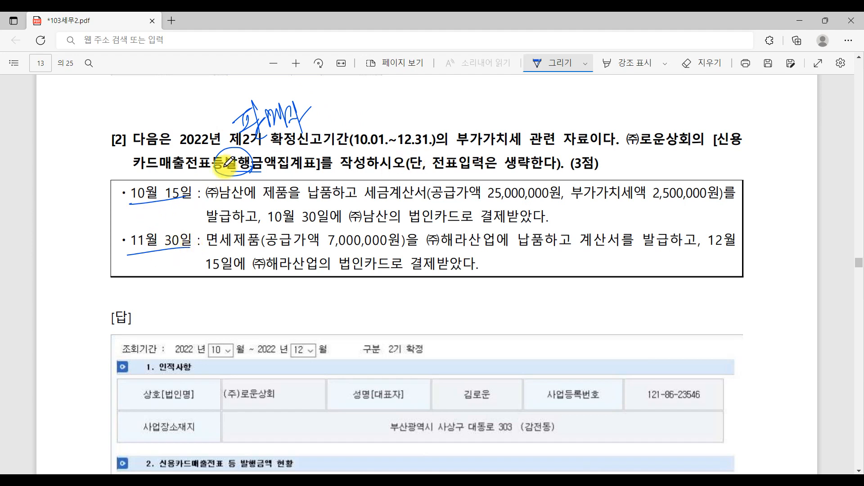
key("alt+Tab")
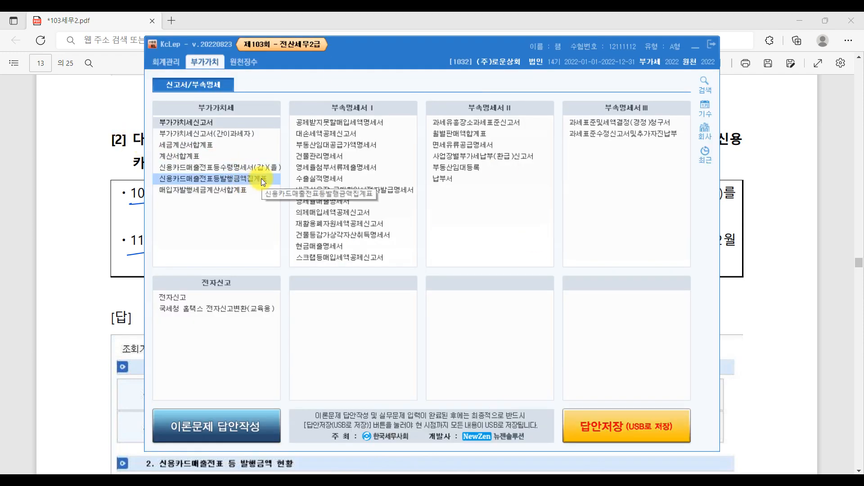
Step: Open 신용카드매출전표등발행금액집계표 from the 부가가치 menu and enlarge its window
left_click(221, 169)
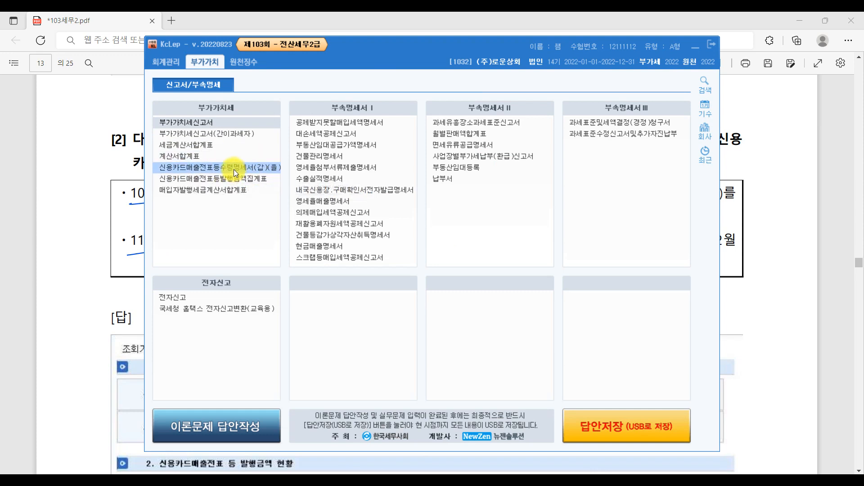
left_click(271, 180)
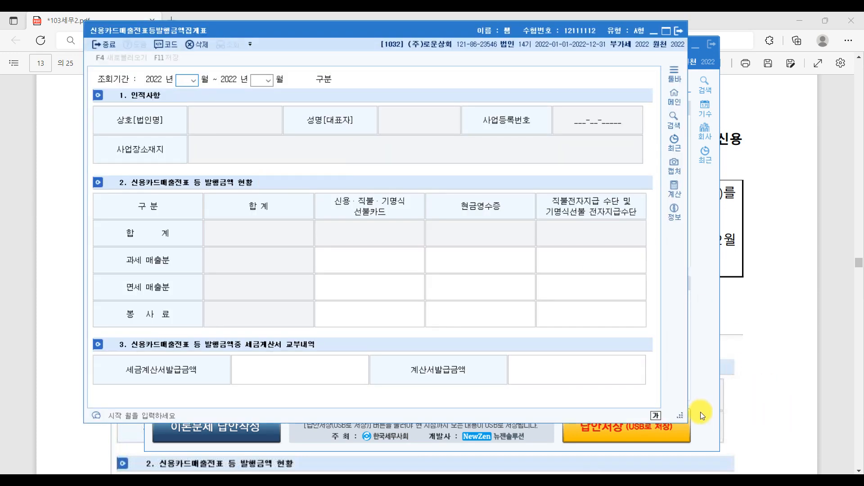
left_click_drag(679, 414, 791, 444)
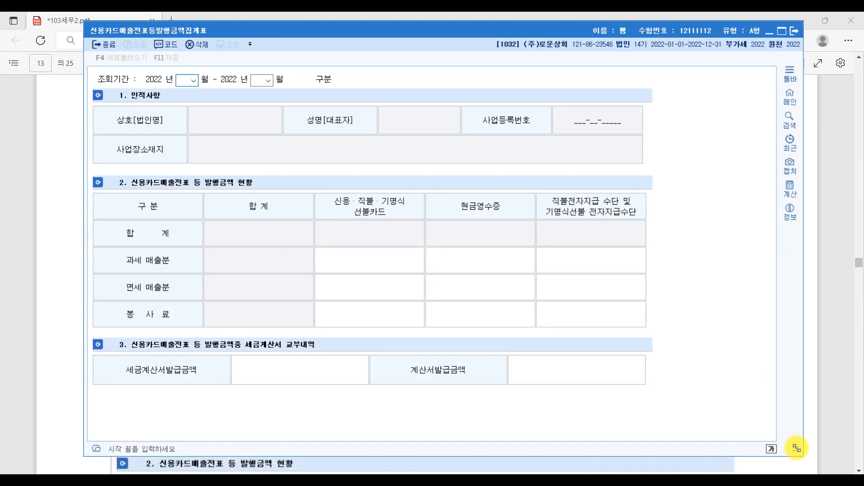
left_click_drag(381, 36, 352, 33)
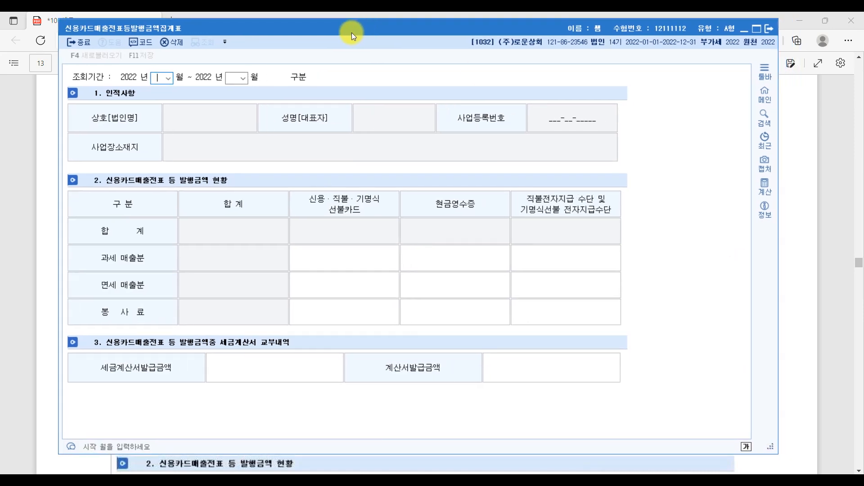
left_click_drag(769, 449, 828, 458)
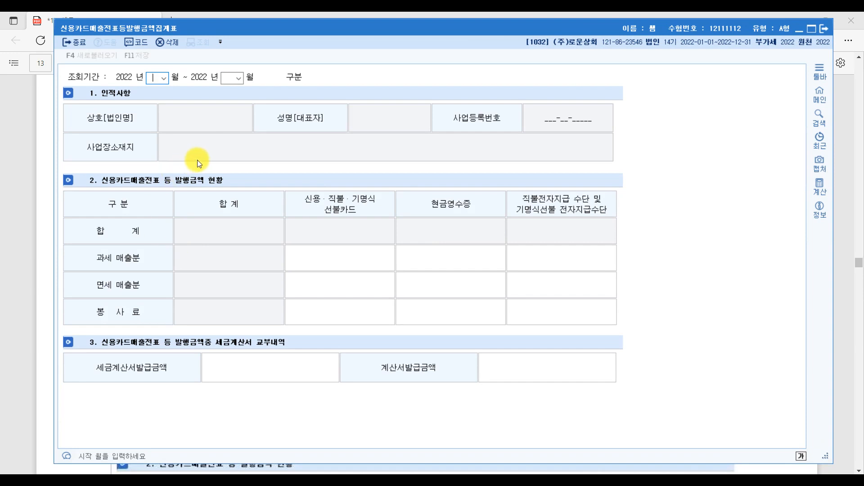
Step: Set the summary period to October–December 2022 (2기 확정)
type("1009")
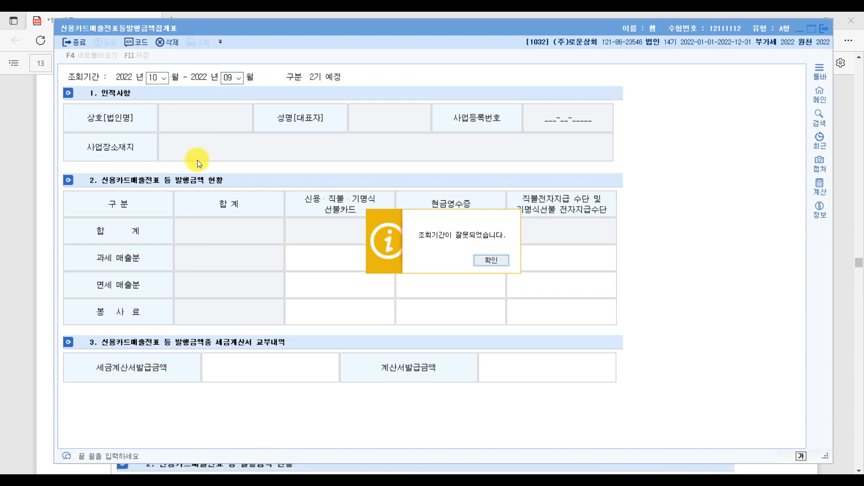
key("Return")
key("Return")
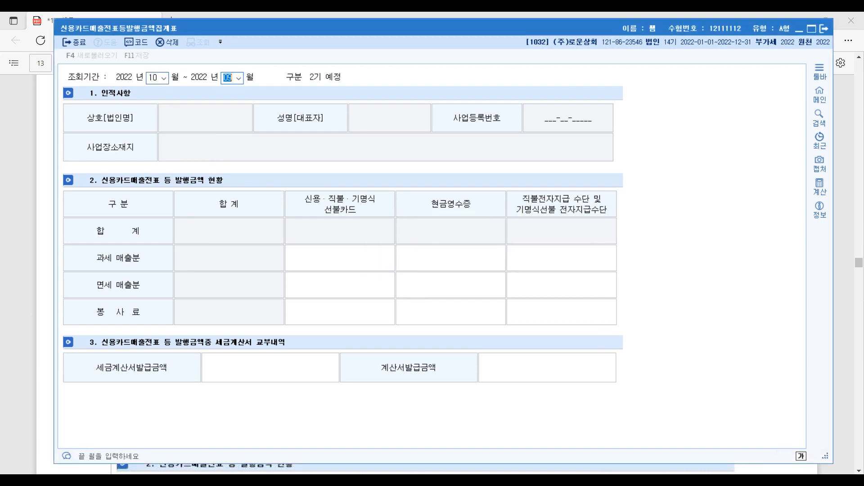
type("12")
key("Return")
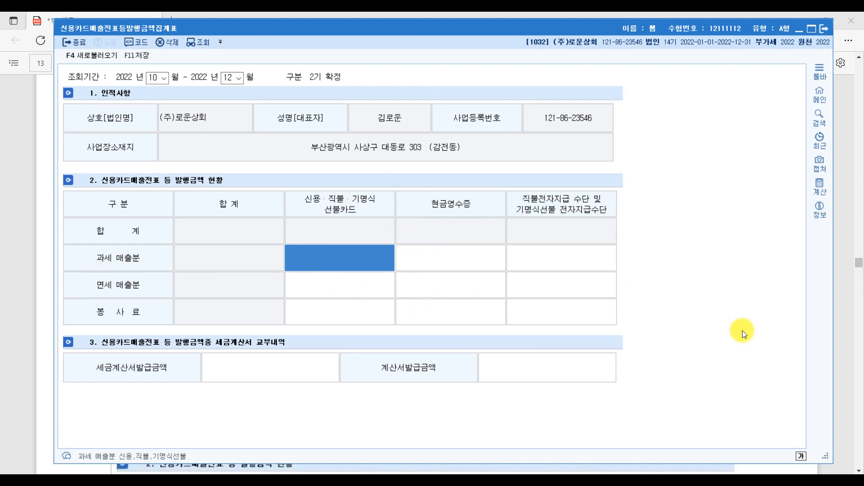
left_click(845, 395)
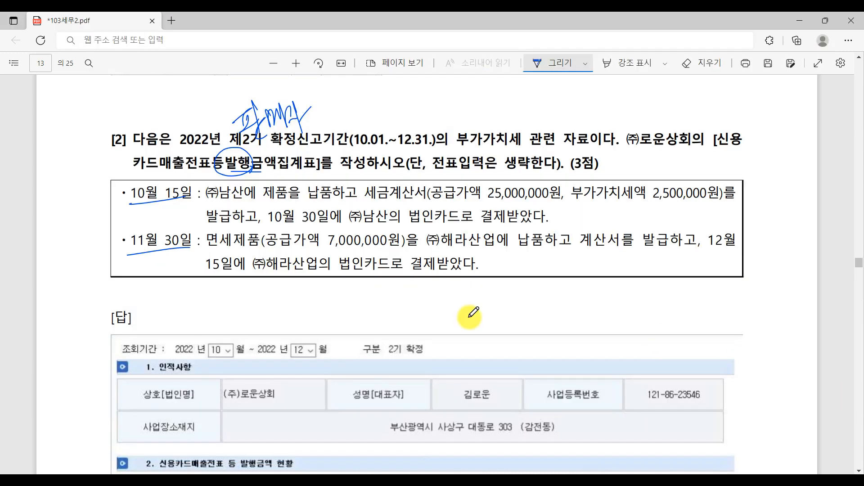
Step: Underline ㈜남산에 제품을 and mark 10월 15일 and 30일 in the first transaction
left_click(270, 198)
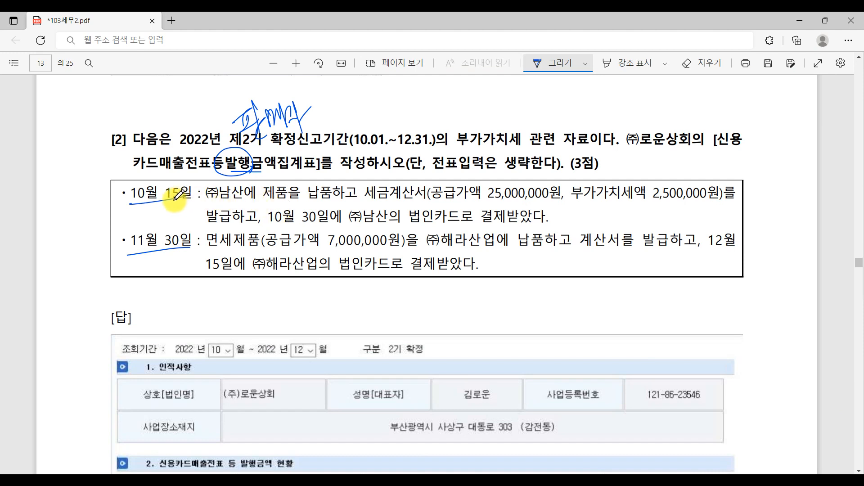
mouse_move(219, 207)
left_mouse_down()
mouse_move(314, 207)
mouse_move(310, 192)
mouse_move(362, 194)
left_mouse_up()
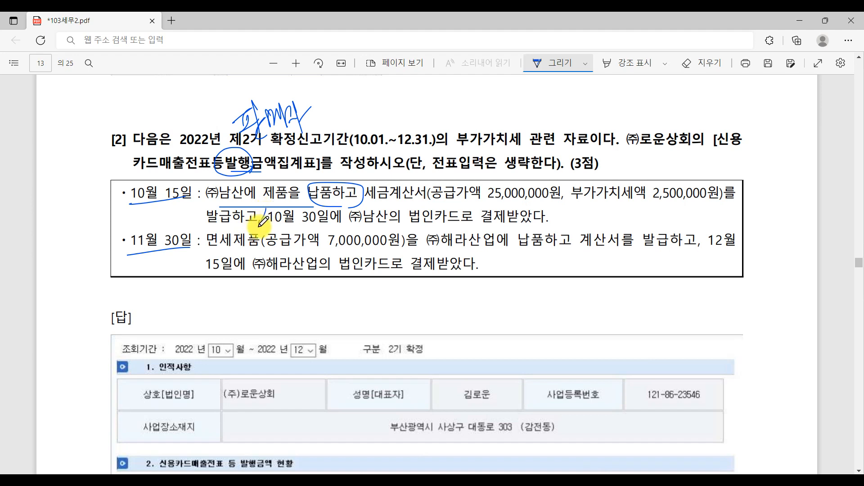
left_click_drag(266, 208, 261, 224)
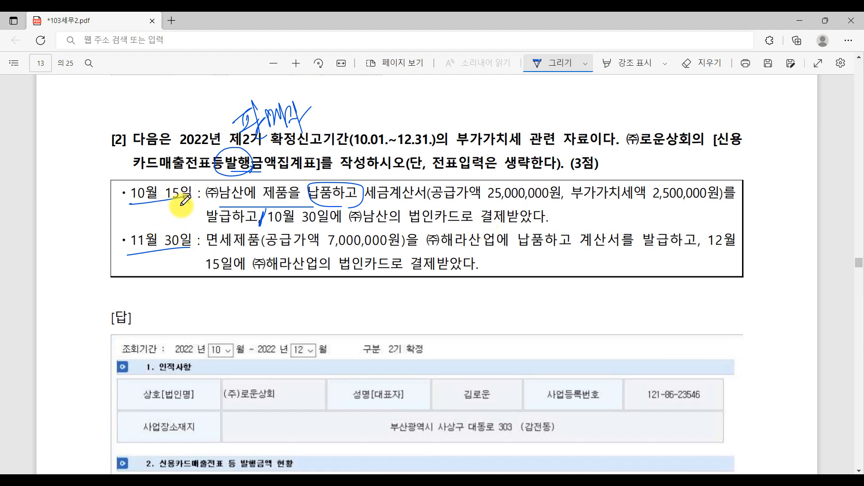
mouse_move(183, 200)
left_mouse_down()
mouse_move(176, 210)
mouse_move(263, 178)
mouse_move(200, 203)
left_mouse_up()
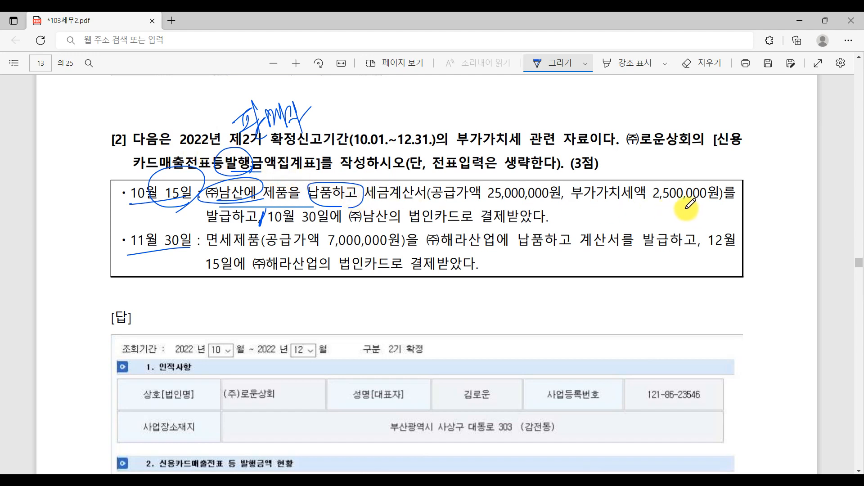
left_click_drag(328, 221, 297, 223)
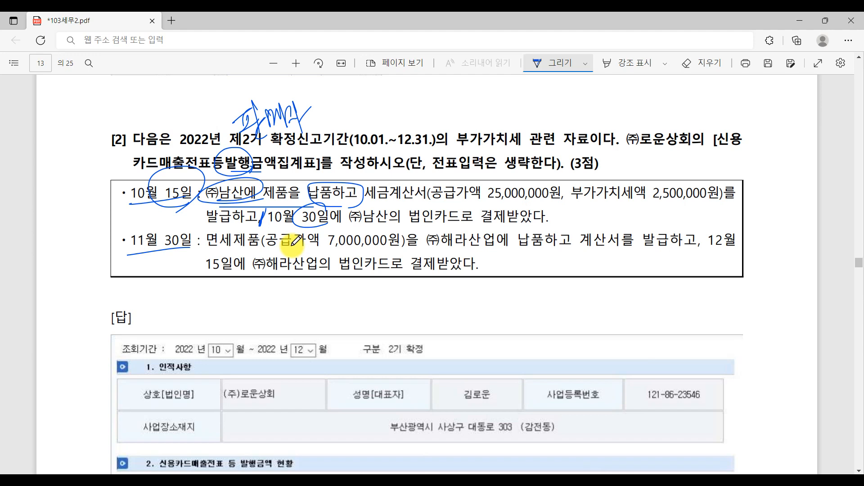
Step: Mark the 세금계산서 and 법인카드 payment wording, note beside (3점), and underline the form name
left_click_drag(428, 224, 548, 222)
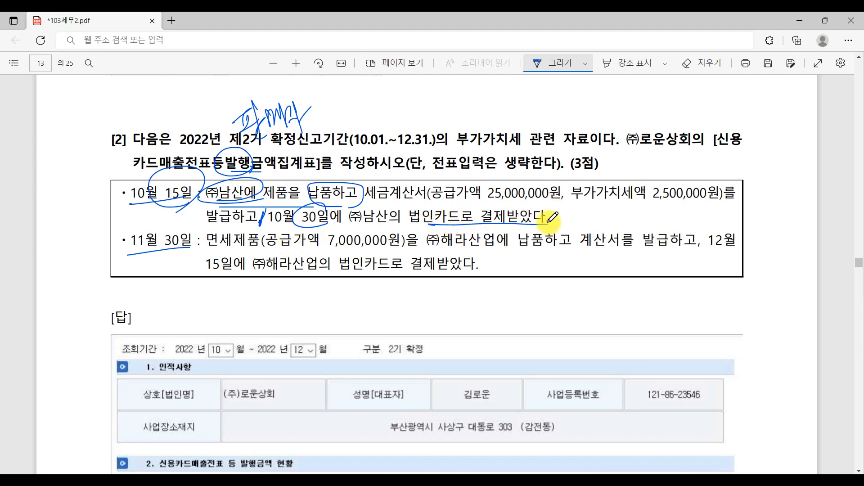
mouse_move(367, 199)
left_mouse_down()
mouse_move(439, 199)
mouse_move(549, 217)
left_mouse_up()
left_click_drag(547, 180, 577, 222)
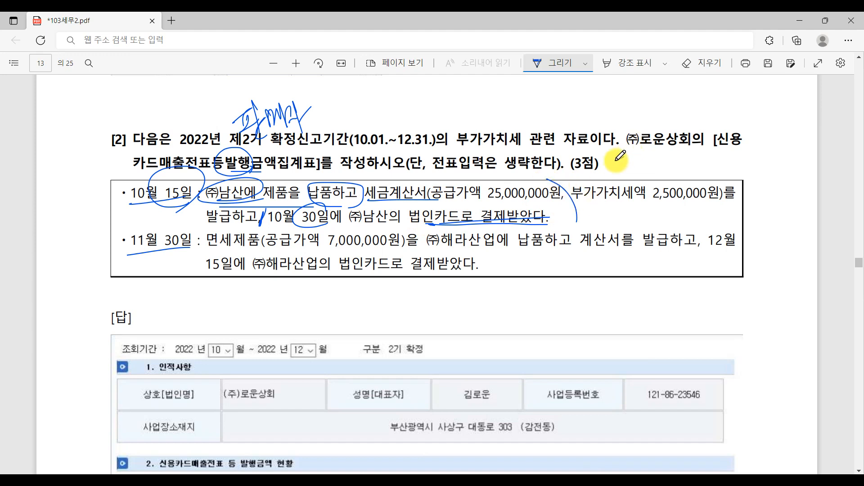
mouse_move(616, 161)
left_mouse_down()
mouse_move(648, 166)
mouse_move(650, 178)
mouse_move(672, 163)
left_mouse_up()
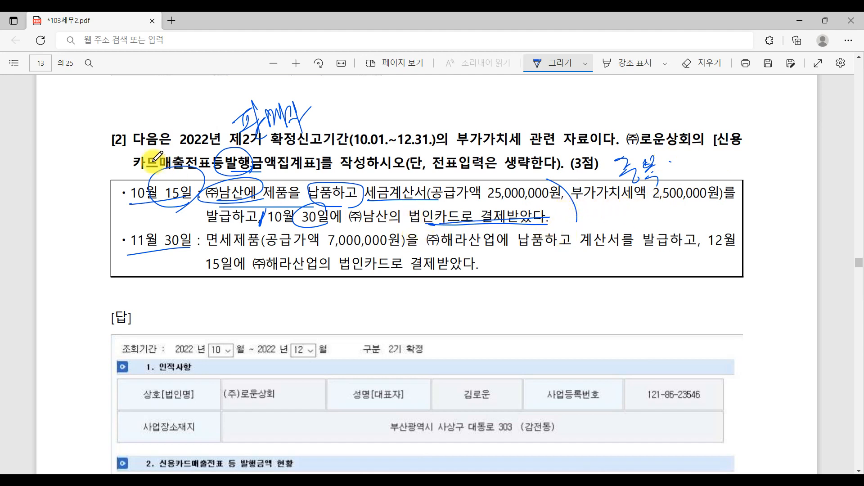
left_click_drag(127, 171, 266, 167)
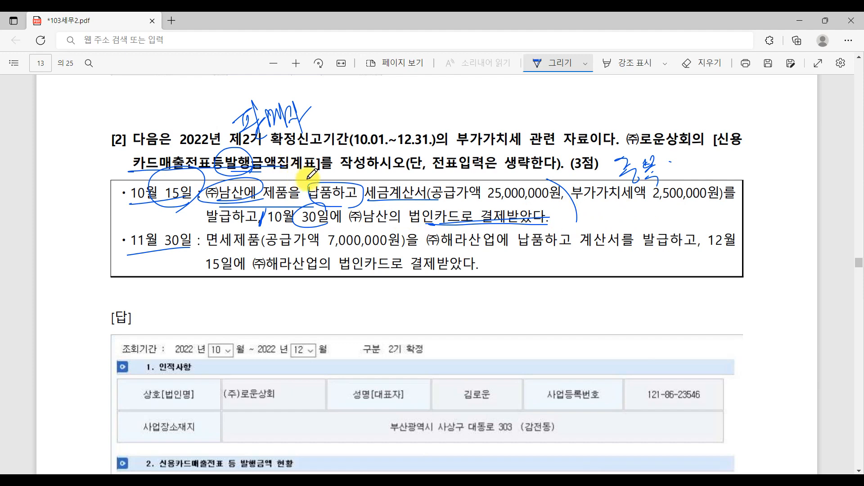
mouse_move(454, 223)
left_mouse_down()
mouse_move(427, 221)
mouse_move(464, 246)
left_mouse_up()
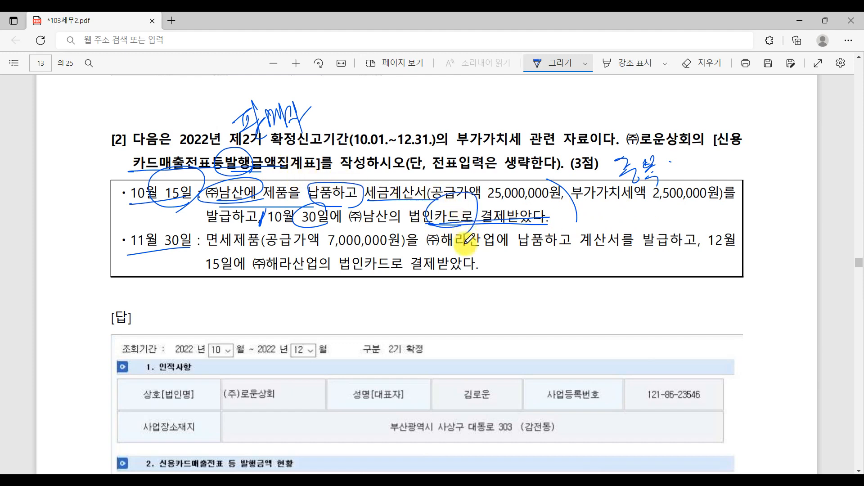
key("alt+Tab")
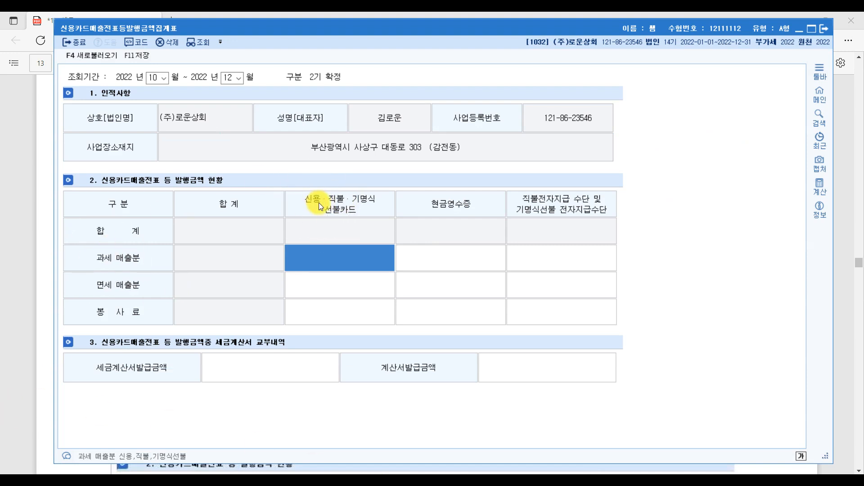
Step: Enter 27,500,000 as taxable card sales in the 과세 매출분 credit-card cell
left_click(347, 258)
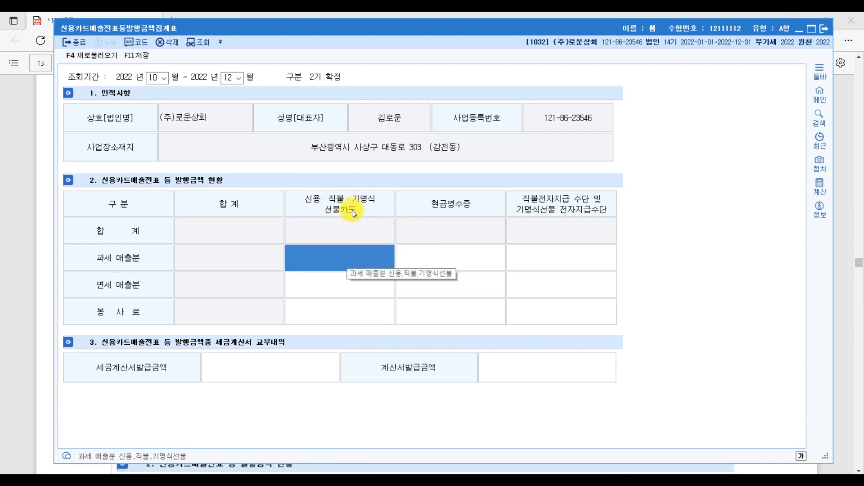
left_click(336, 258)
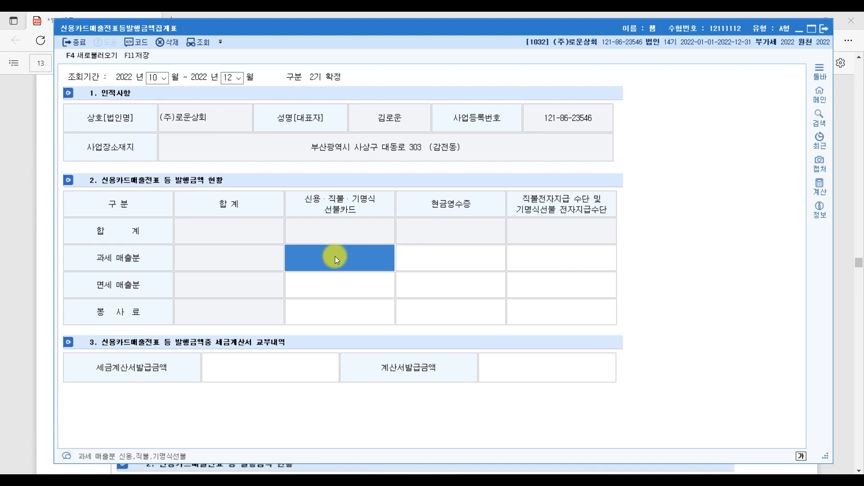
type("27500000")
key("Return")
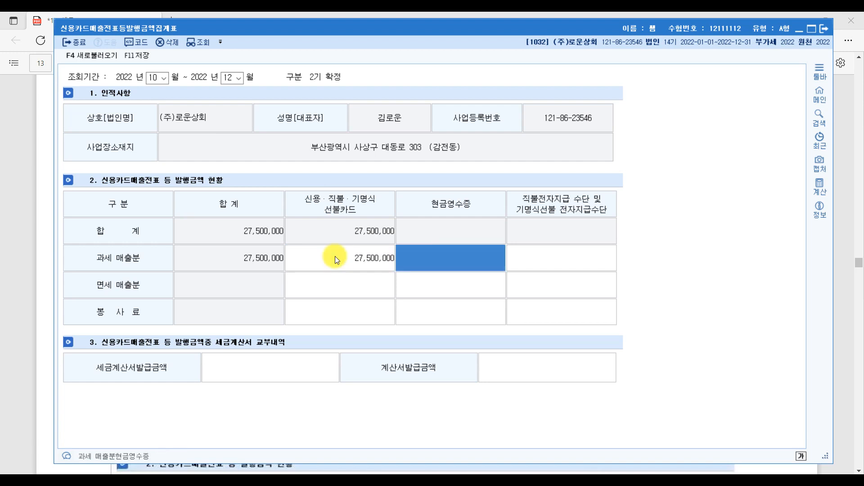
left_click(335, 256)
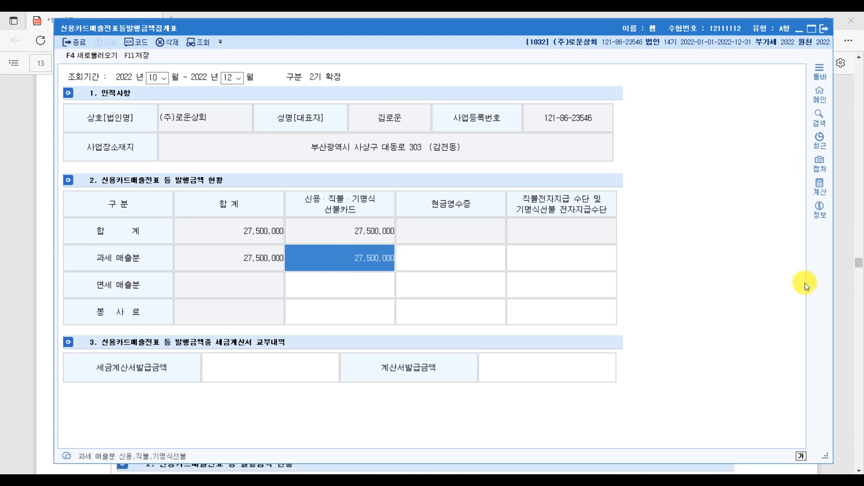
left_click(839, 340)
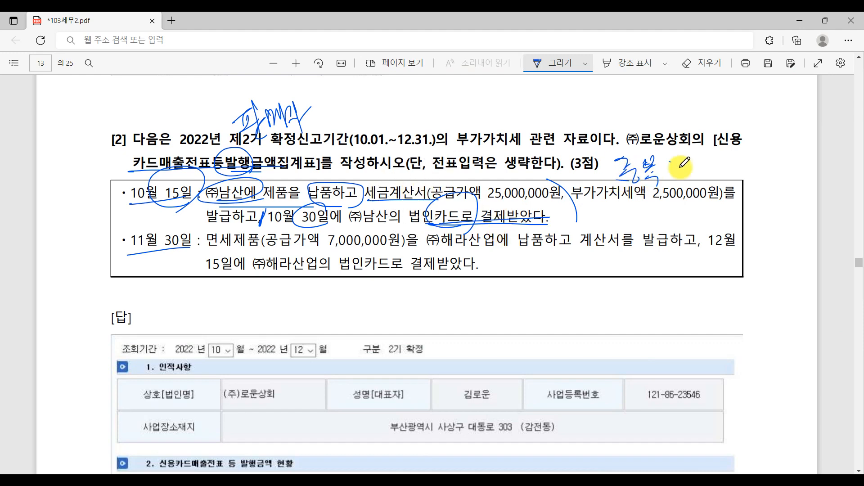
Step: Record 27,500,000 as the 세금계산서발급금액 and recheck the entered amounts
key("alt+Tab")
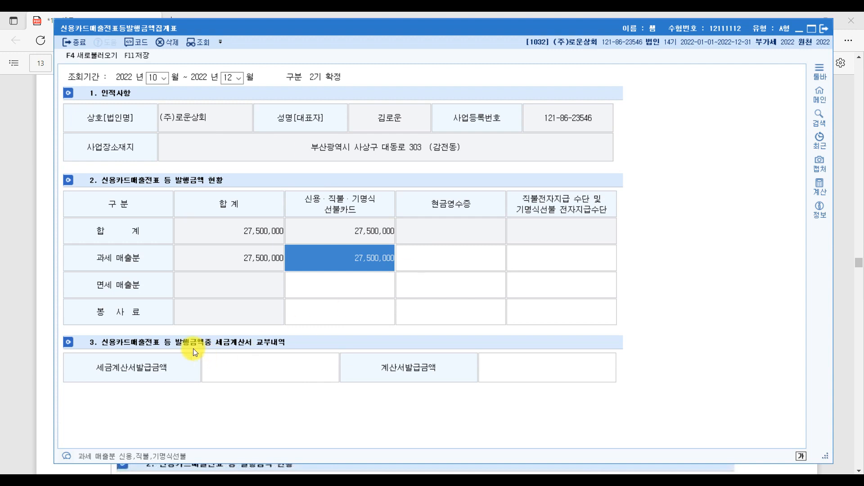
left_click(249, 368)
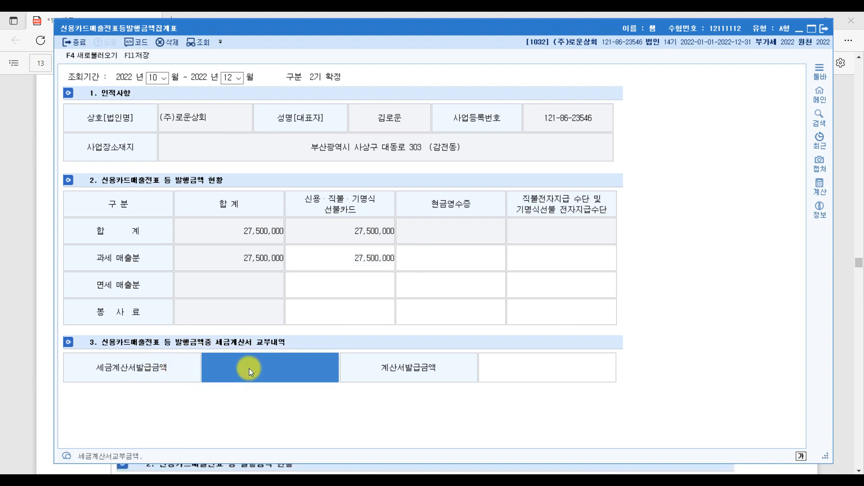
type("27")
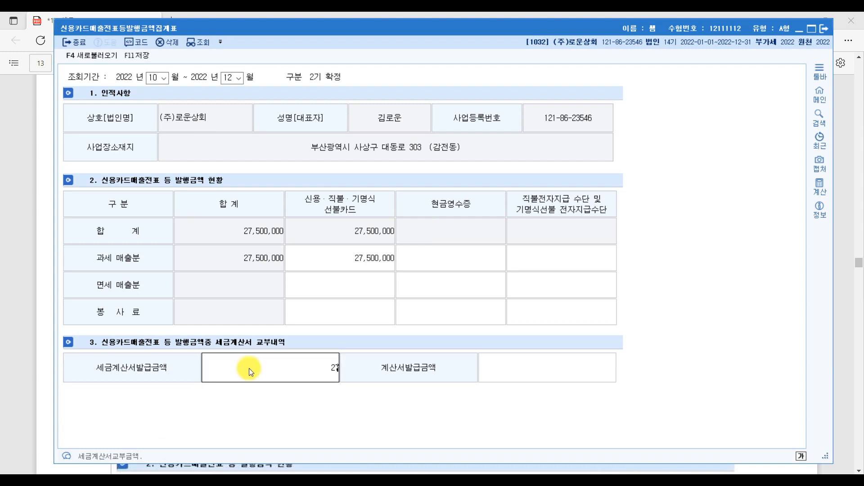
type(",500,000")
key("Return")
left_click(360, 262)
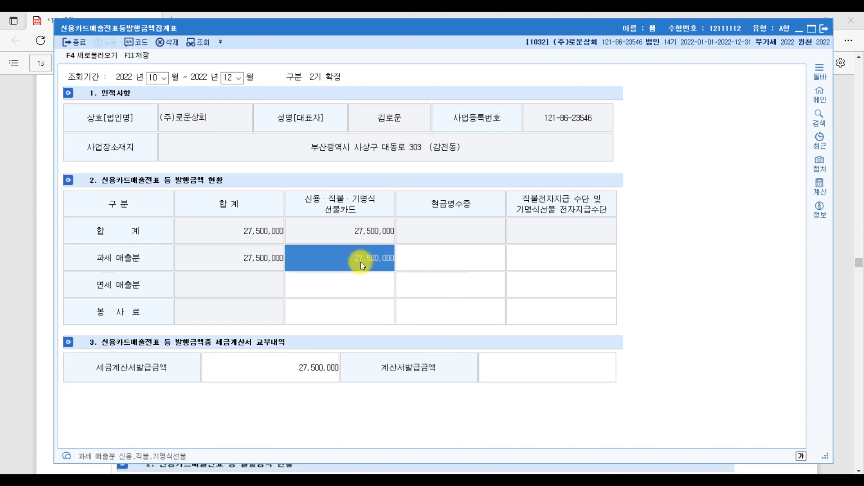
left_click(323, 370)
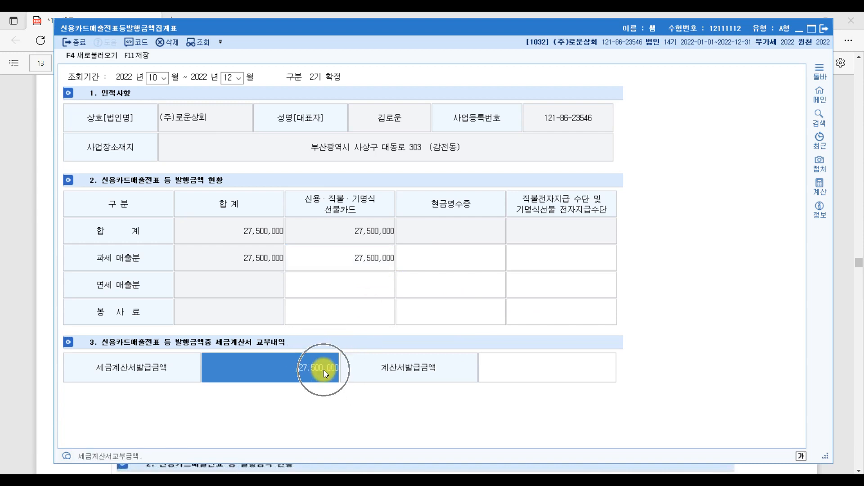
left_click(128, 376)
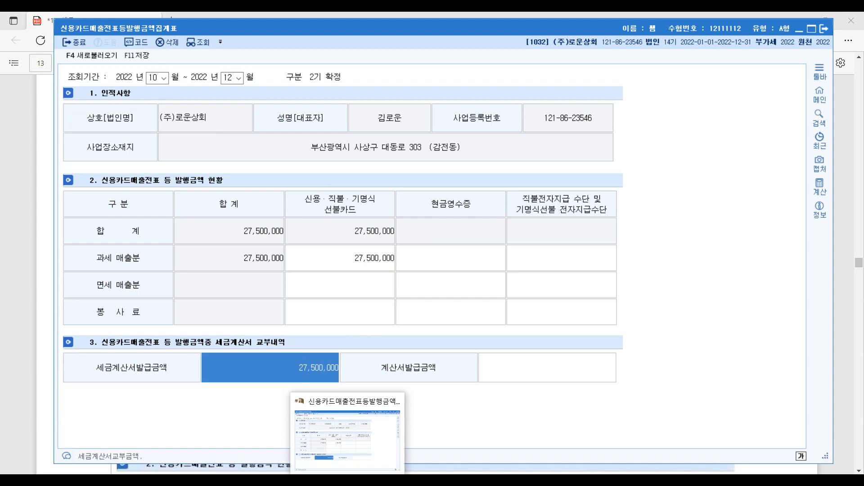
left_click(347, 483)
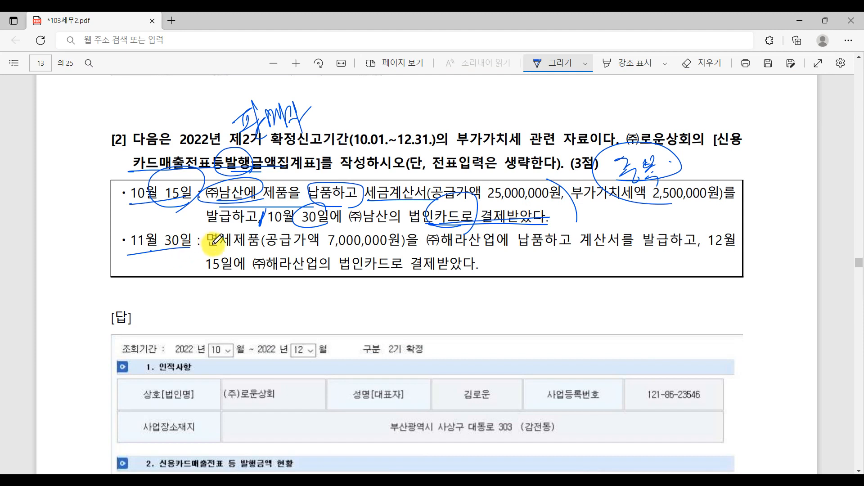
Step: Underline 면세제품, 7,000,000원 and 법인카드로 결제받았다, and circle 계산서를 in the second transaction
left_click_drag(206, 247, 261, 246)
left_click_drag(319, 247, 389, 246)
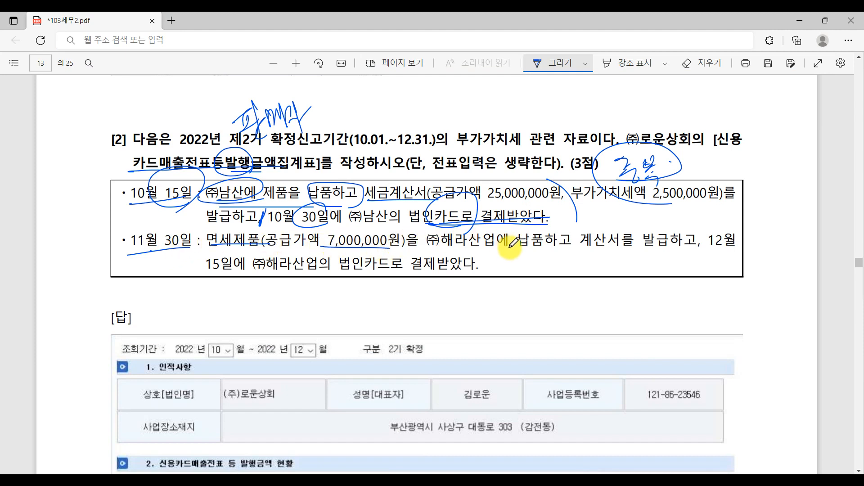
left_click_drag(570, 222, 632, 259)
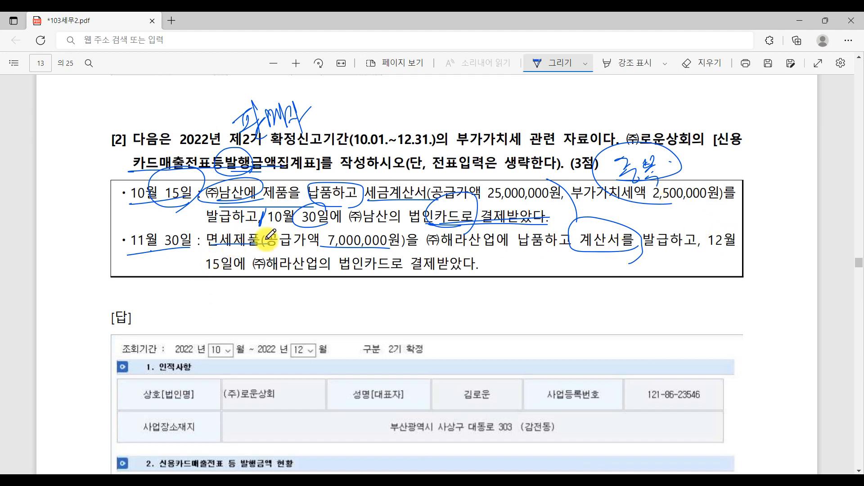
left_click_drag(337, 272, 507, 276)
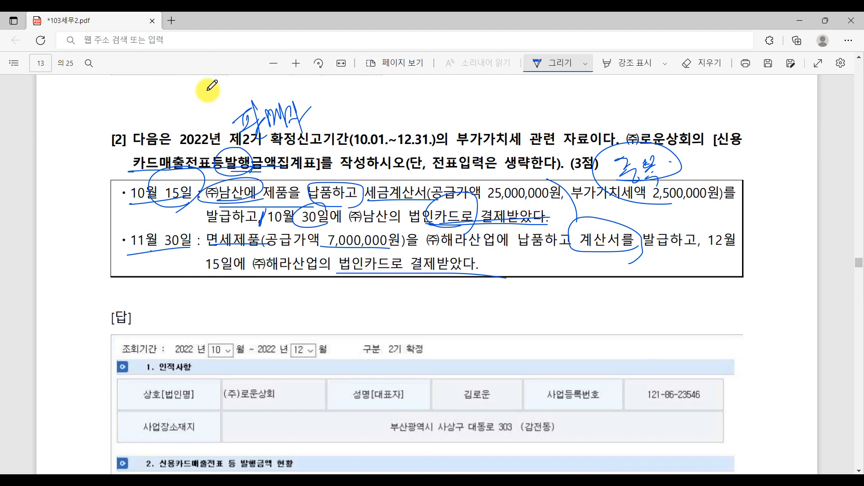
Step: Ink-mark 카드매출전표, the 카드 in 법인카드로 and 면세 in the November 30 line
mouse_move(225, 166)
left_mouse_down()
mouse_move(204, 163)
mouse_move(198, 151)
mouse_move(230, 175)
left_mouse_up()
left_click_drag(387, 180, 266, 180)
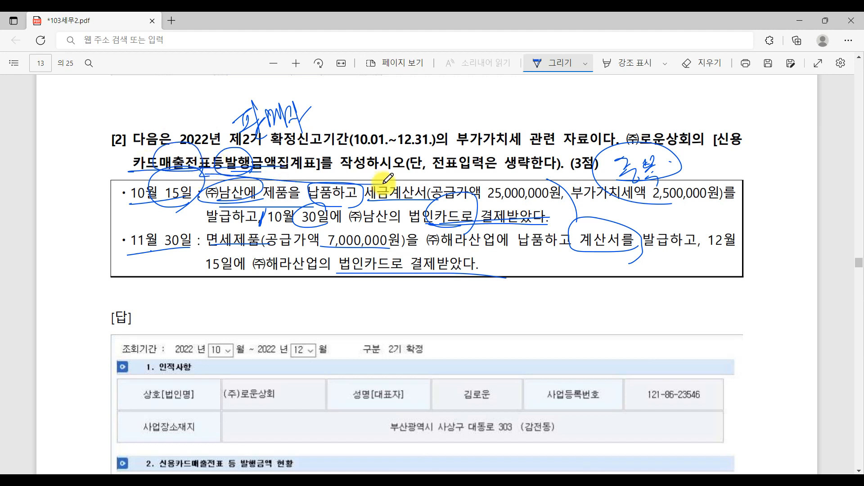
mouse_move(381, 249)
left_mouse_down()
mouse_move(362, 277)
mouse_move(396, 257)
mouse_move(368, 270)
left_mouse_up()
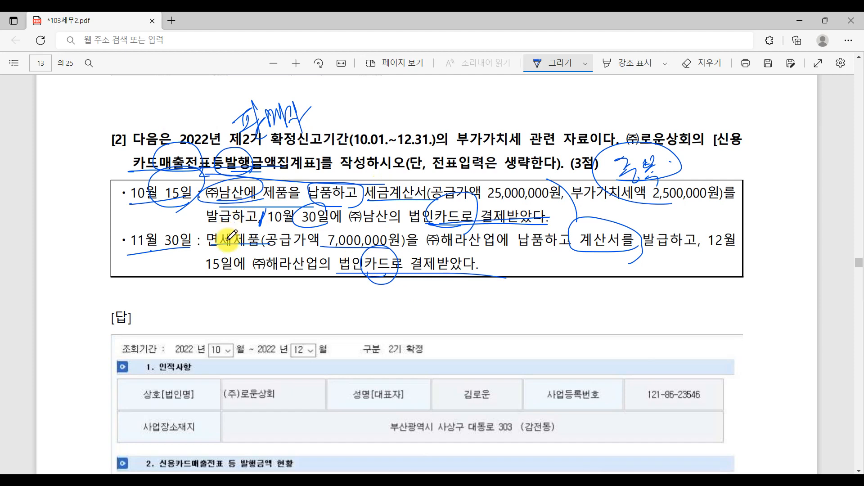
left_click_drag(229, 244, 243, 244)
key("alt+Tab")
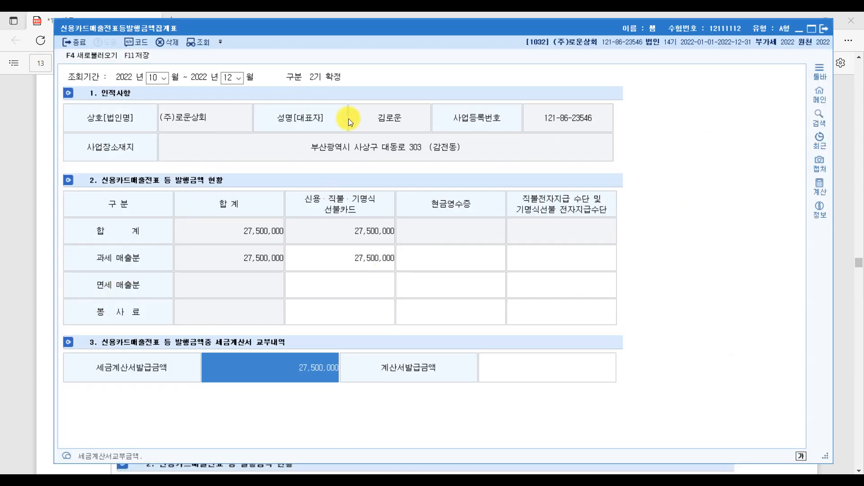
Step: Enter 7,000,000 as tax-exempt credit-card sales in the summary
left_click(349, 278)
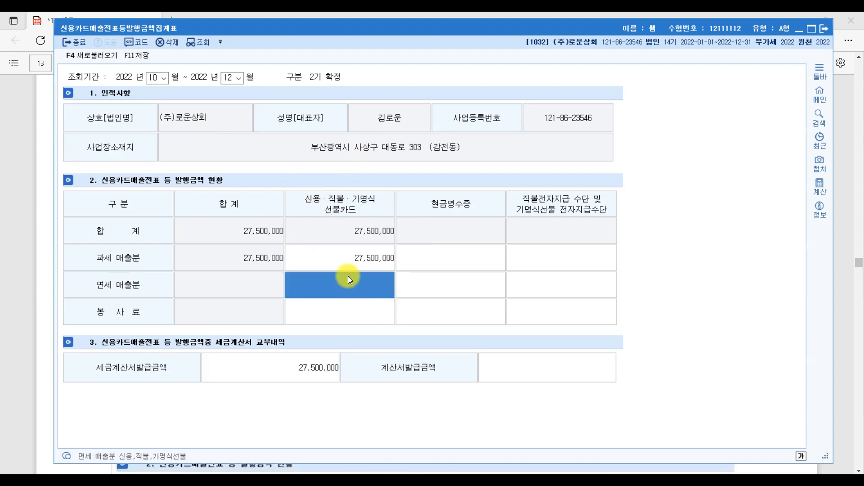
type("7000000")
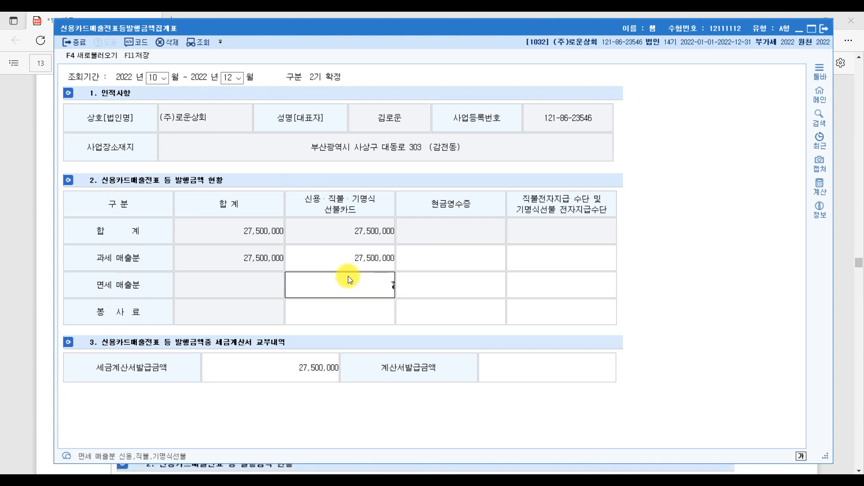
key("Return")
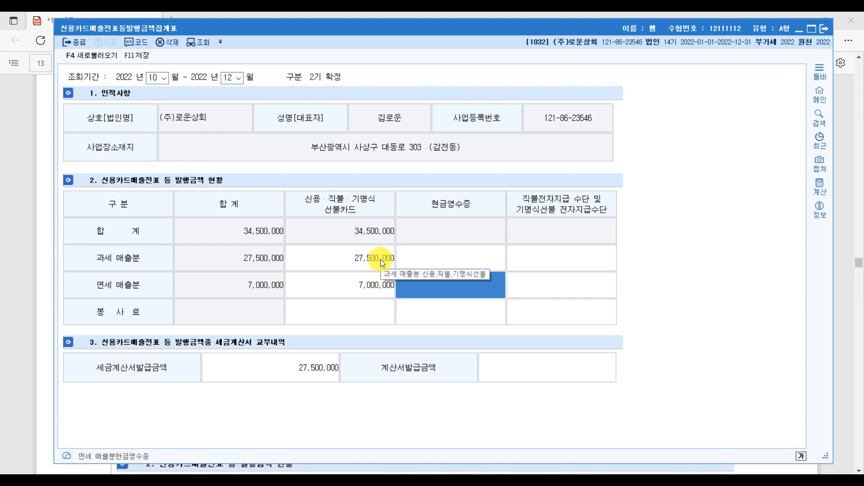
left_click(401, 375)
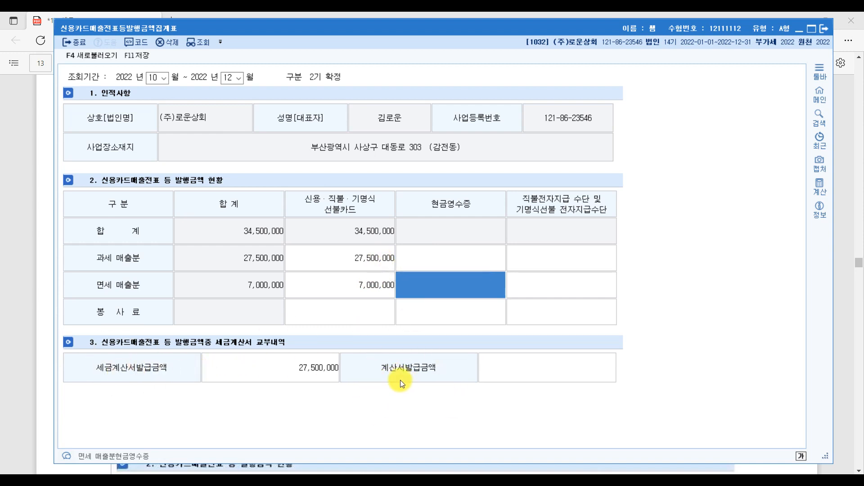
left_click(398, 376)
Step: Enter 7,000,000 as the 계산서발급금액 (invoice issuance amount)
left_click(536, 374)
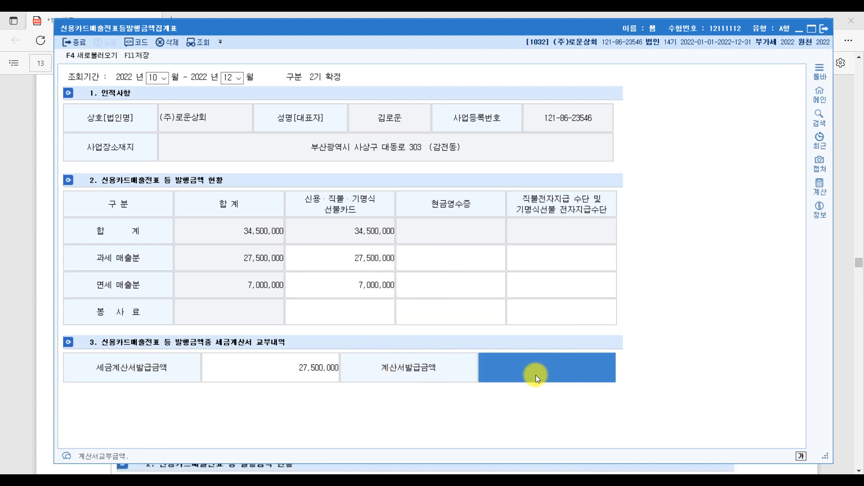
type("7000000")
key("Return")
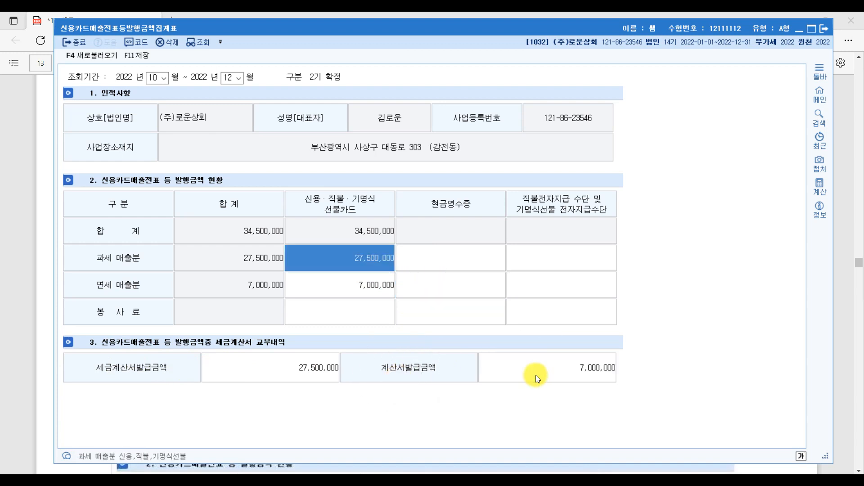
Step: Compare the 27,500,000 tax invoice and 7,000,000 invoice amounts against the PDF
left_click(332, 370)
left_click(585, 377)
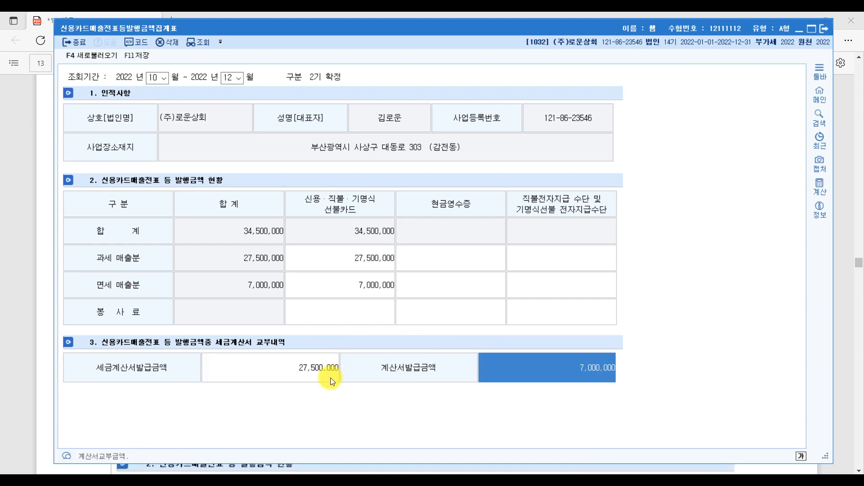
left_click(316, 375)
left_click(583, 379)
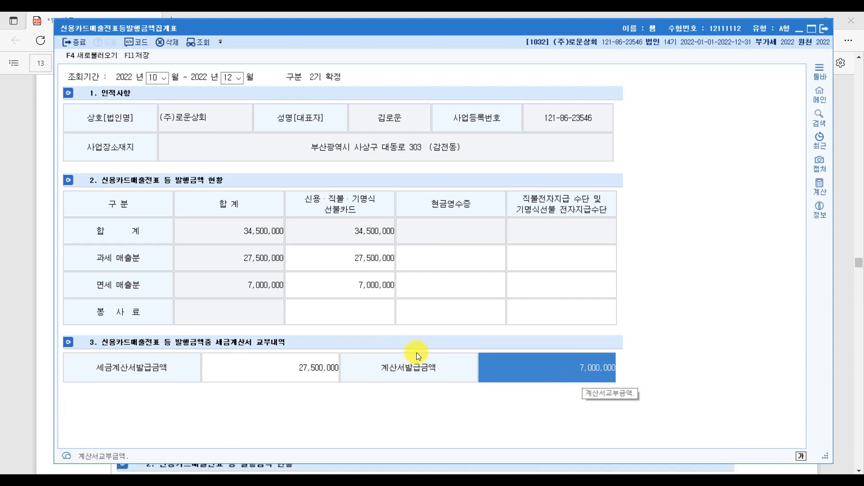
left_click(318, 369)
left_click(517, 379)
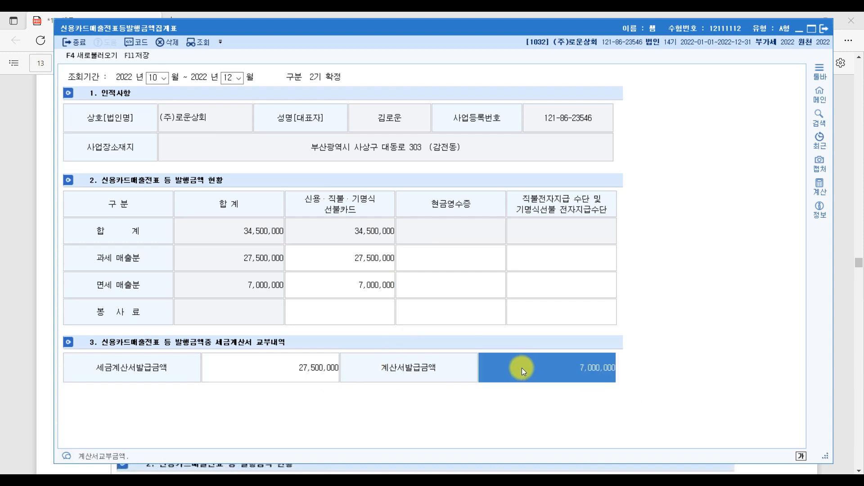
left_click(300, 361)
left_click(546, 372)
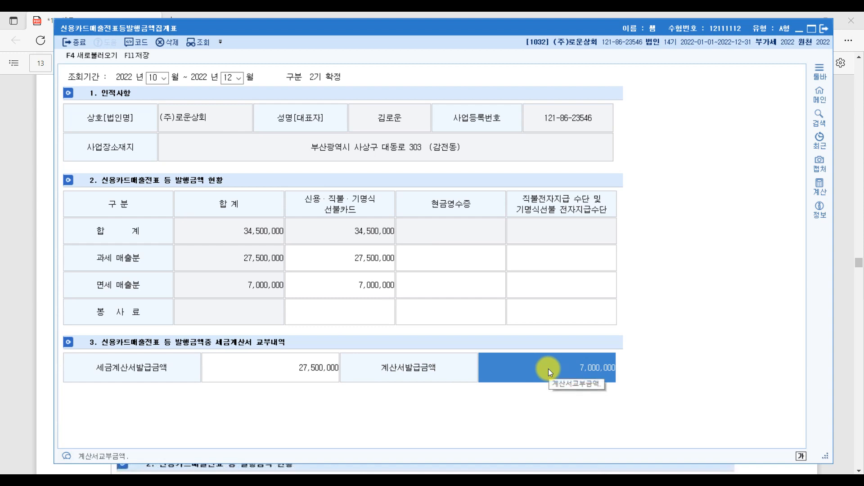
left_click(846, 369)
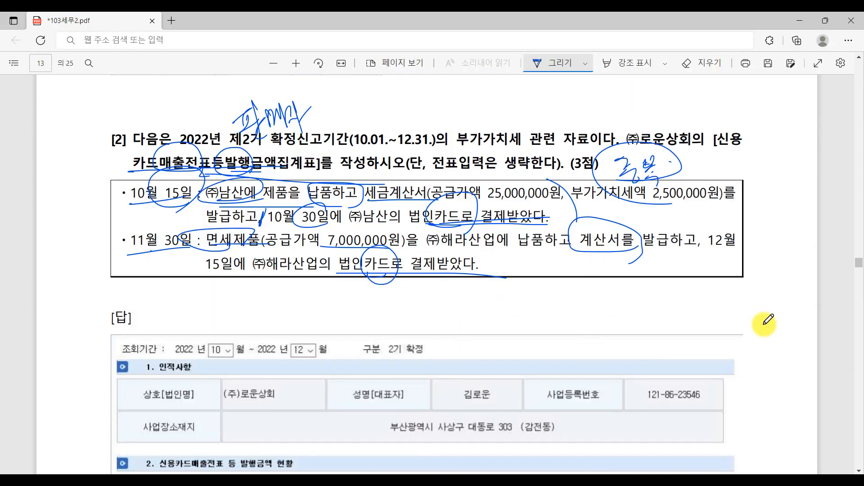
Step: Save the 신용카드매출전표등발행금액집계표 totalling 34,500,000 and close it
scroll(764, 324, "down", 5)
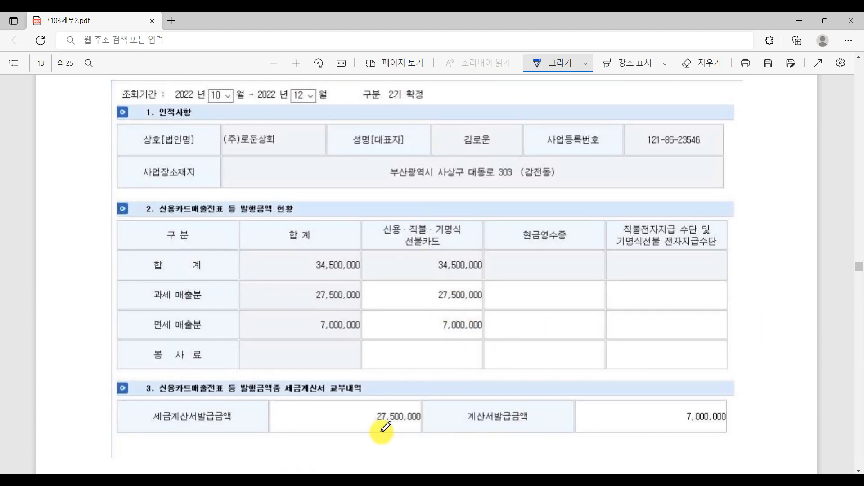
scroll(616, 228, "up", 1)
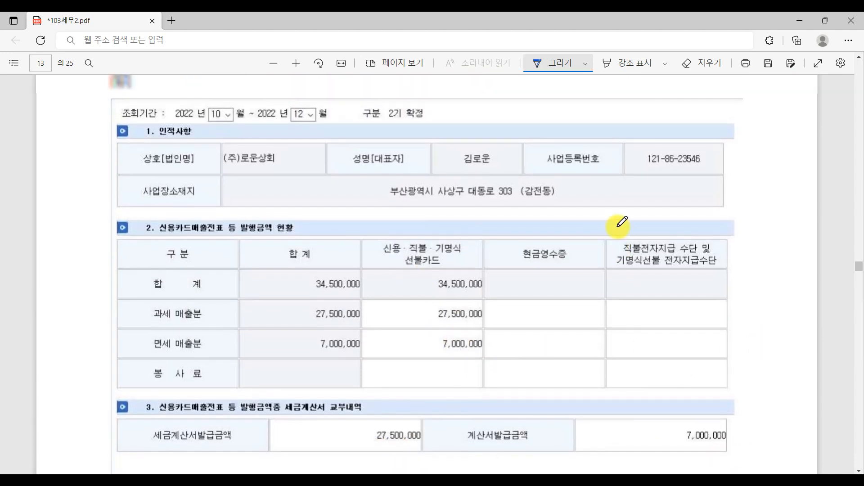
scroll(622, 222, "up", 5)
key("alt+Tab")
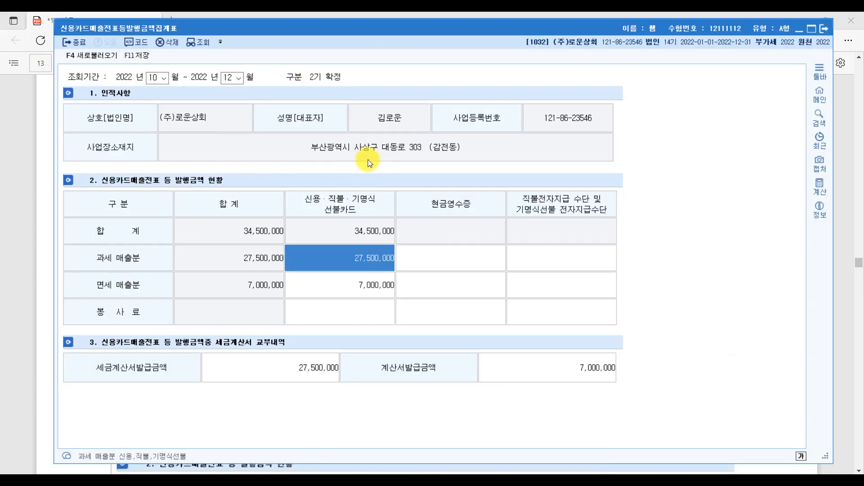
key("Escape")
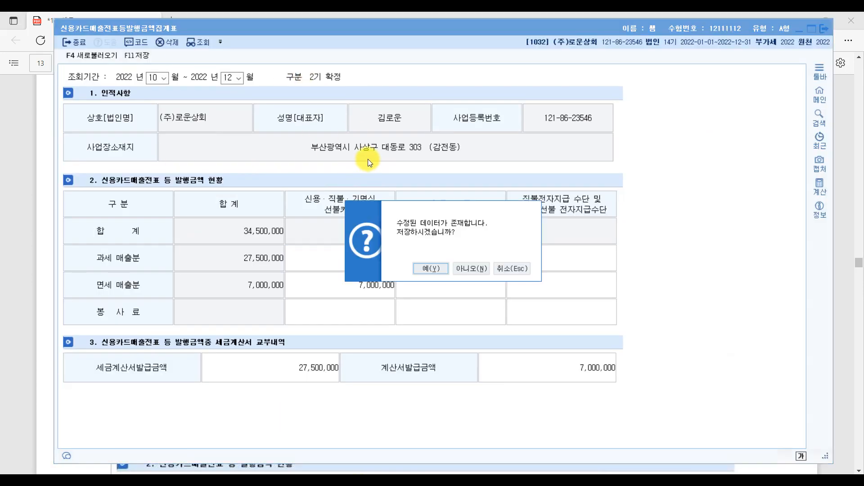
left_click(431, 268)
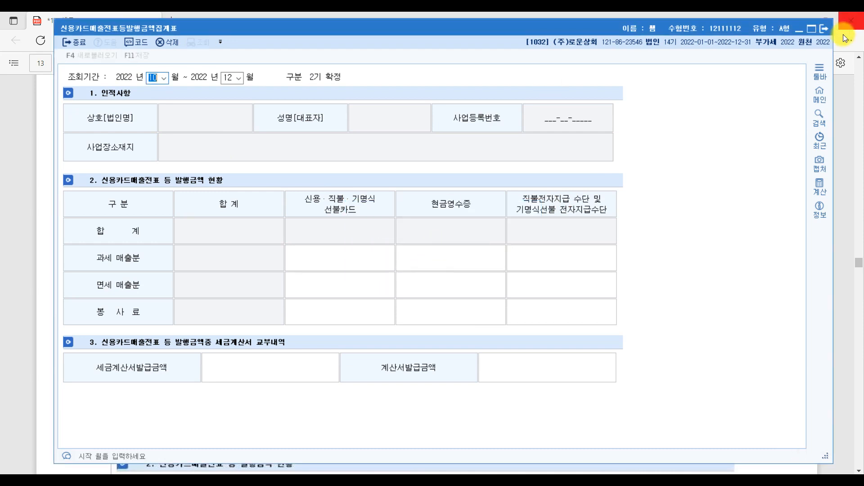
left_click(821, 31)
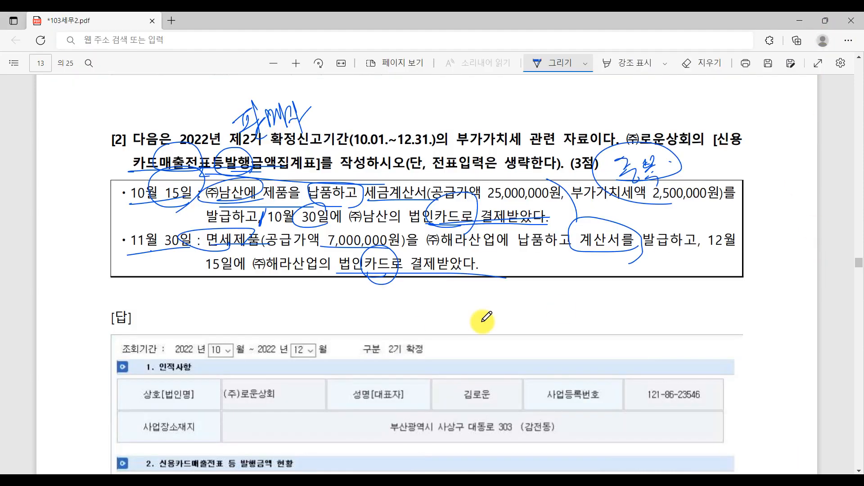
scroll(411, 330, "down", 10)
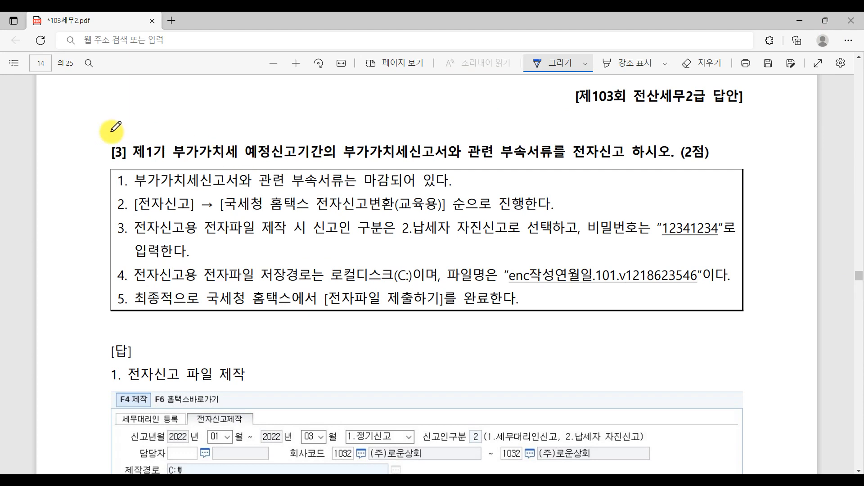
Step: Star question [3], circle its (2점) and underline item 1 in blue ink
left_click_drag(129, 158, 134, 155)
mouse_move(138, 120)
left_mouse_down()
mouse_move(104, 135)
mouse_move(142, 100)
left_mouse_up()
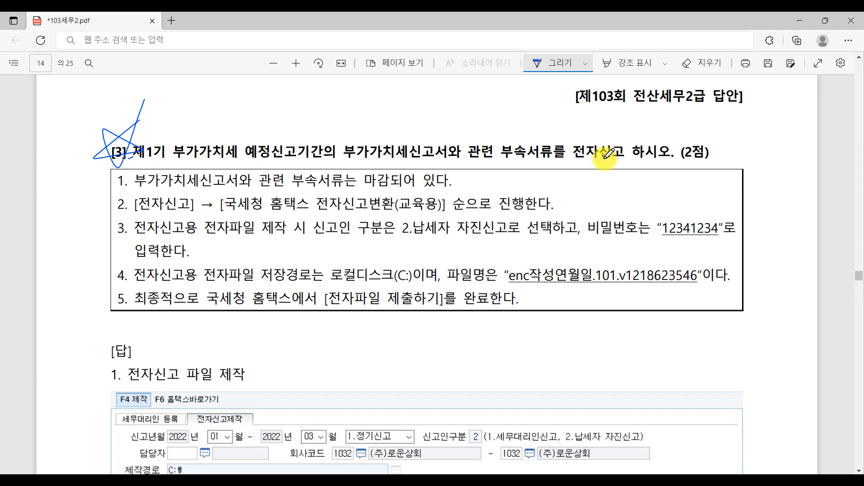
left_click_drag(666, 163, 689, 170)
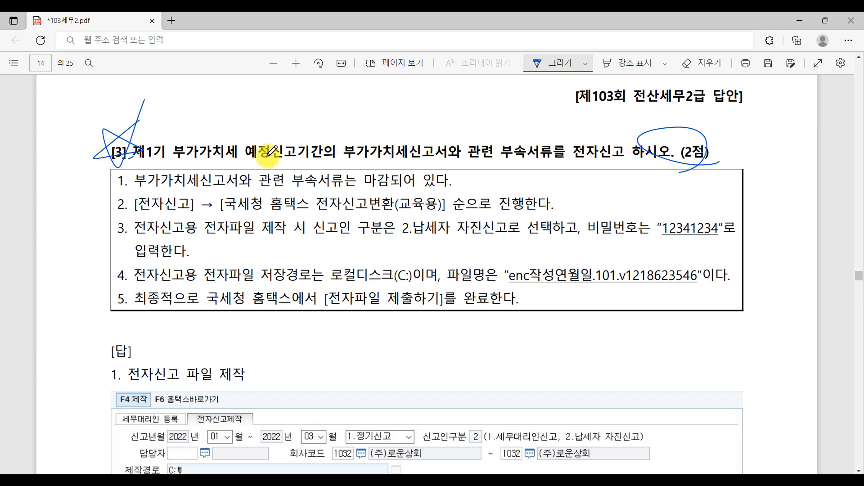
left_click_drag(120, 191, 452, 187)
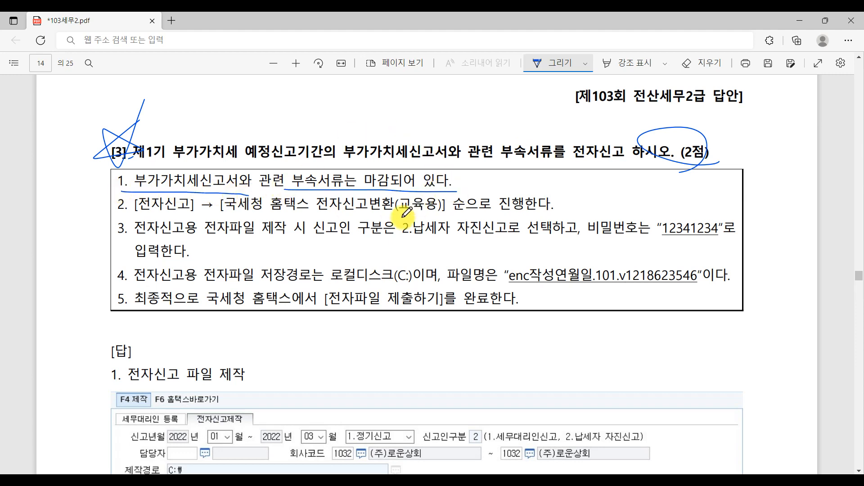
key("alt+Tab")
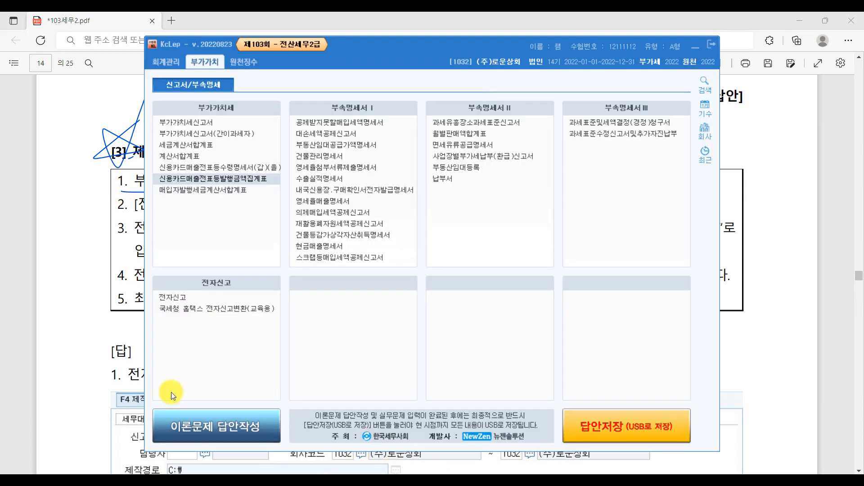
Step: Load the 부가가치세신고서 for 1/1–3/31, check the 3,940,000 payable, then close it
left_click(194, 120)
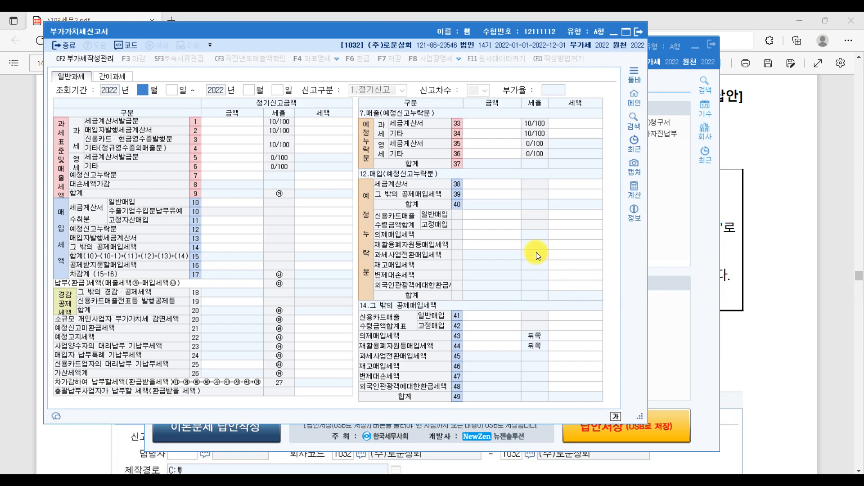
type("1")
key("Return")
type("1")
key("Return")
type("3")
key("Return")
type("31")
key("Return")
key("Return")
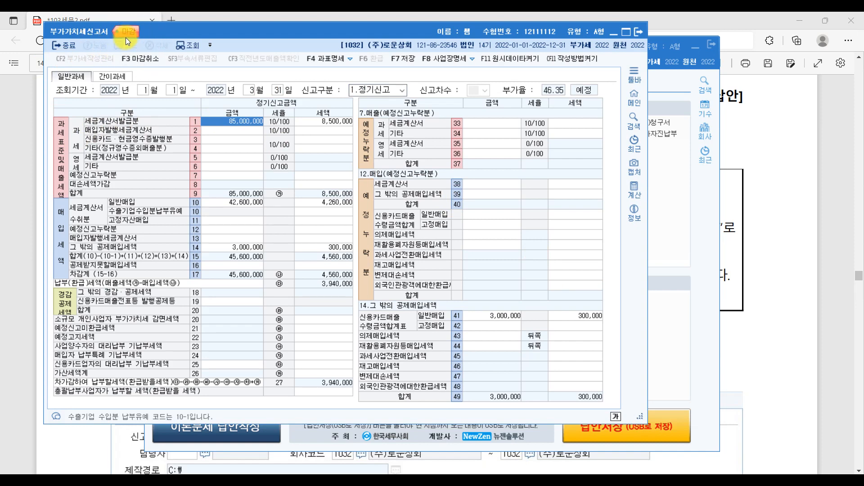
key("ctrl")
left_click(639, 31)
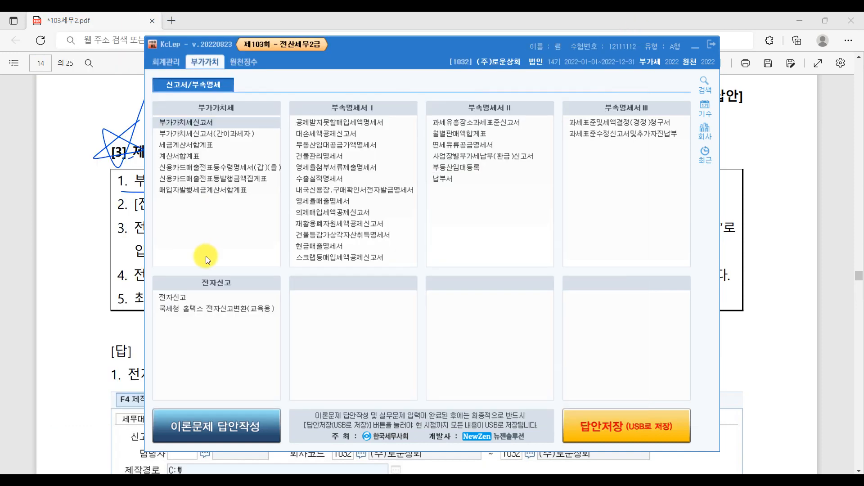
left_click(833, 244)
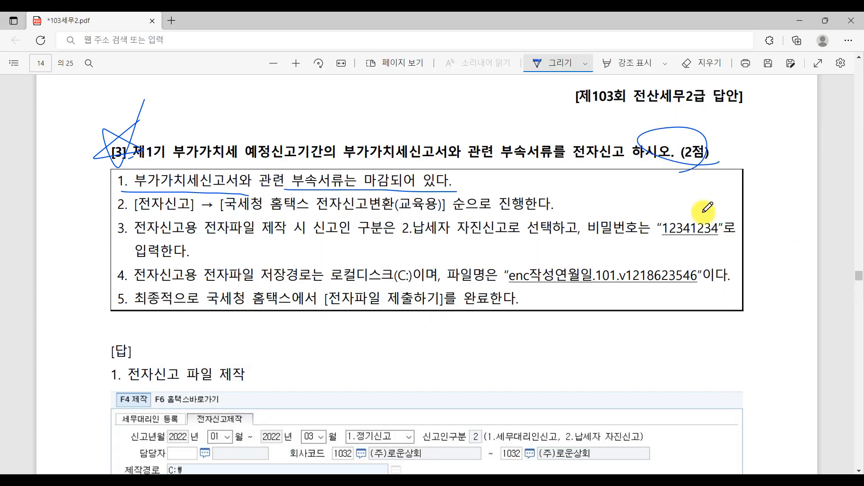
Step: Underline lines 2–5 of question [3] and bracket both sides of the instruction box
mouse_move(134, 209)
left_mouse_down()
mouse_move(315, 220)
mouse_move(553, 209)
left_mouse_up()
left_click_drag(173, 246, 590, 249)
mouse_move(132, 286)
left_mouse_down()
mouse_move(435, 286)
mouse_move(307, 308)
mouse_move(489, 310)
left_mouse_up()
mouse_move(113, 205)
left_mouse_down()
mouse_move(96, 221)
mouse_move(108, 313)
left_mouse_up()
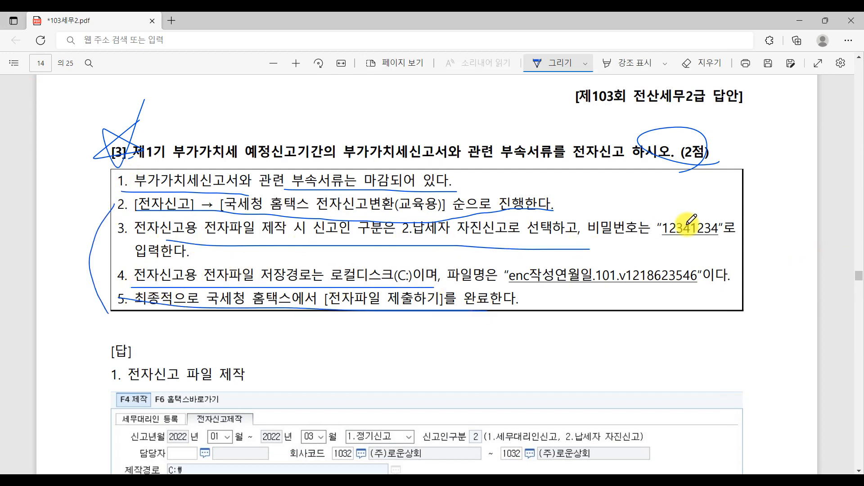
left_click_drag(688, 197, 660, 307)
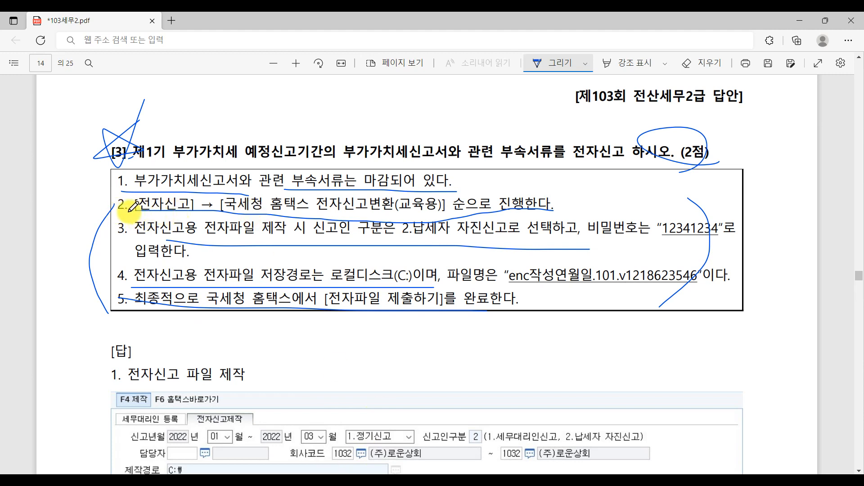
Step: Re-underline the menu path, filer type and password line, 전자파일 and the save path
left_click_drag(126, 212, 253, 210)
left_click_drag(423, 221, 505, 222)
left_click_drag(167, 240, 466, 241)
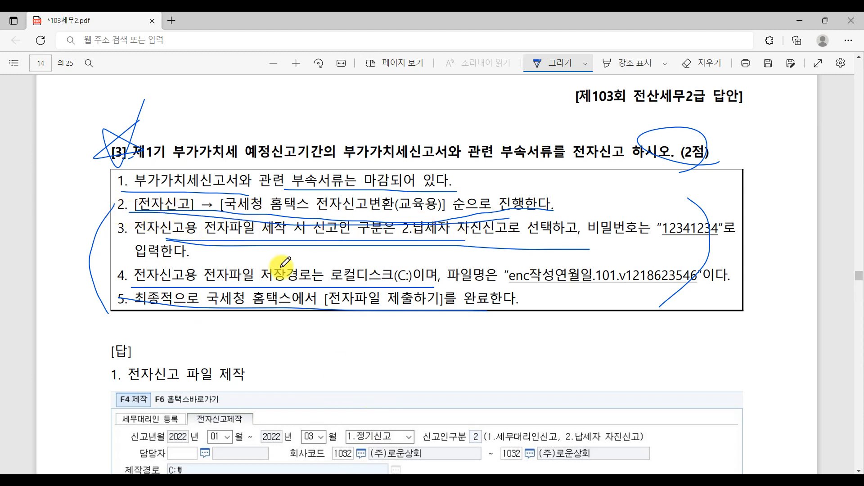
left_click_drag(187, 285, 241, 286)
left_click_drag(312, 286, 362, 286)
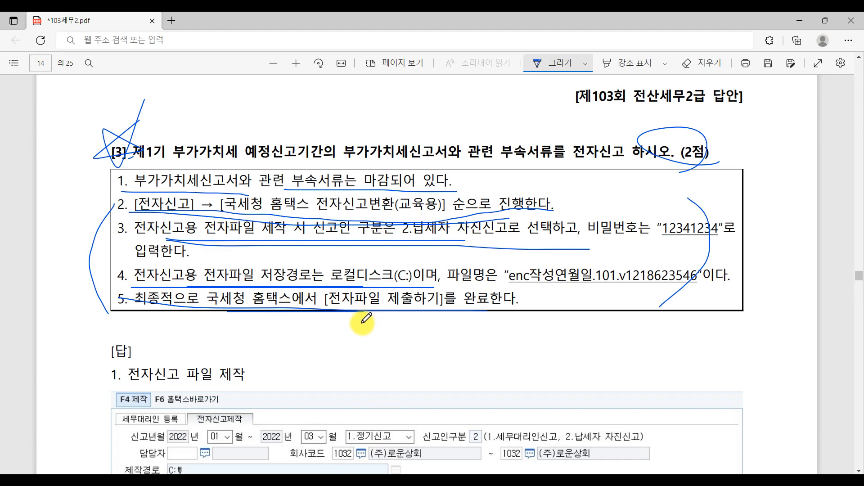
left_click(320, 482)
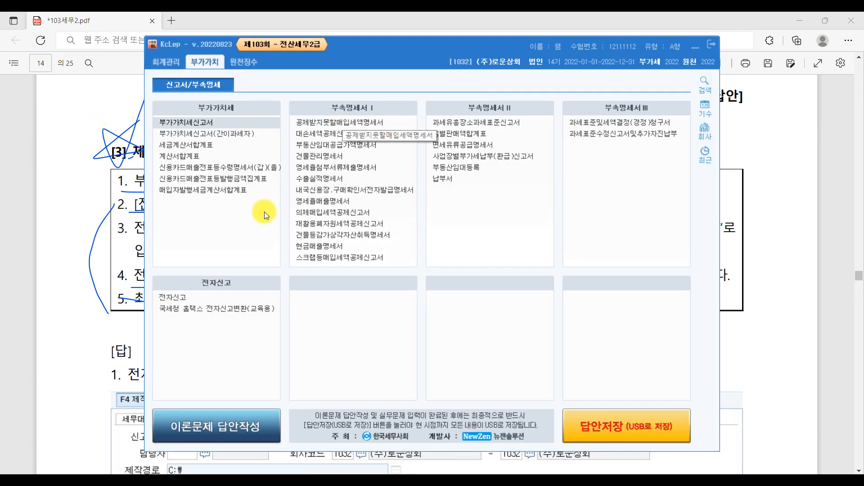
Step: List company 1032 in 전자신고 for months 01–03 with regular filing
left_click(179, 298)
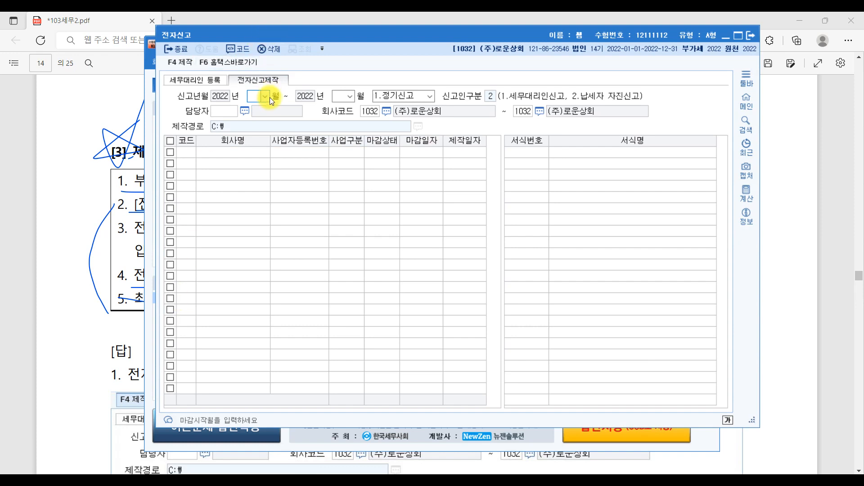
type("01")
key("Return")
type("03")
key("Return")
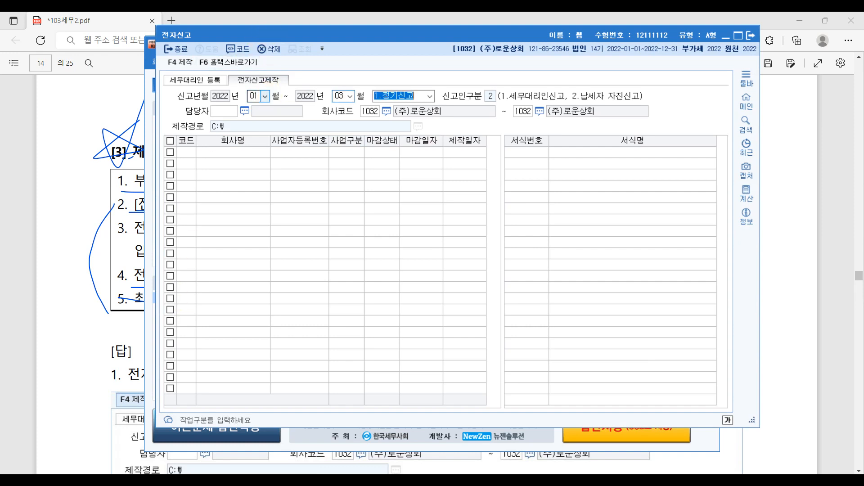
key("Return")
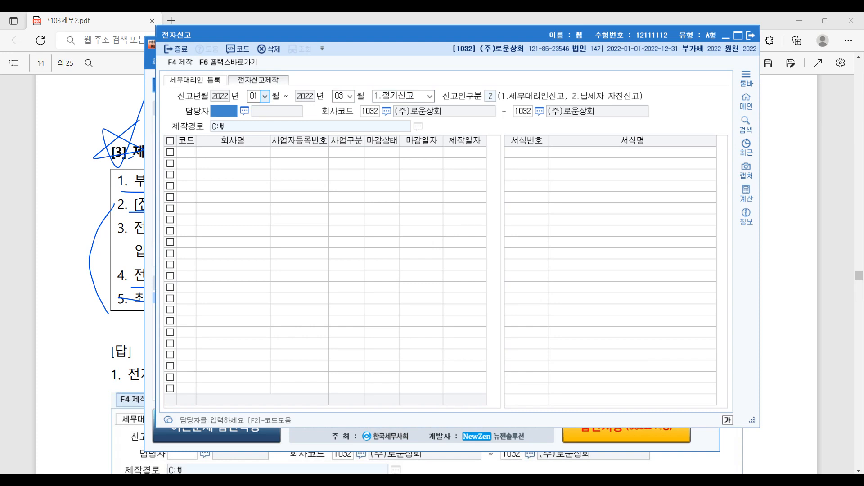
key("Return")
key("Return")
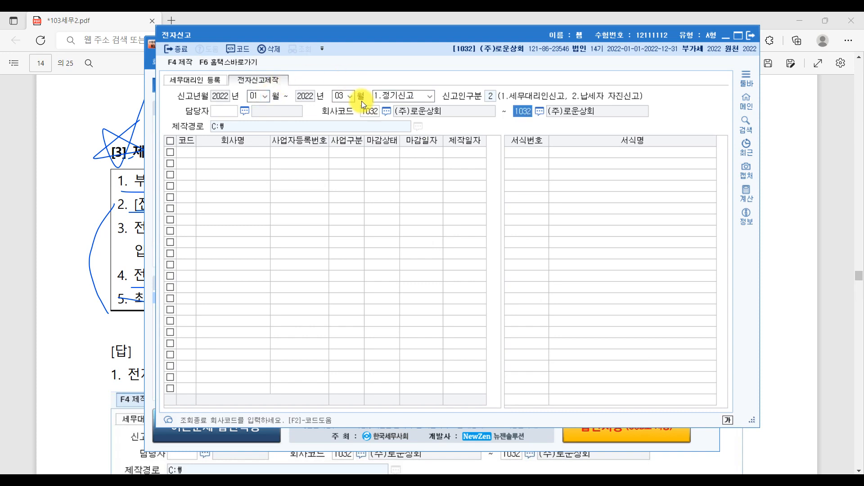
key("Return")
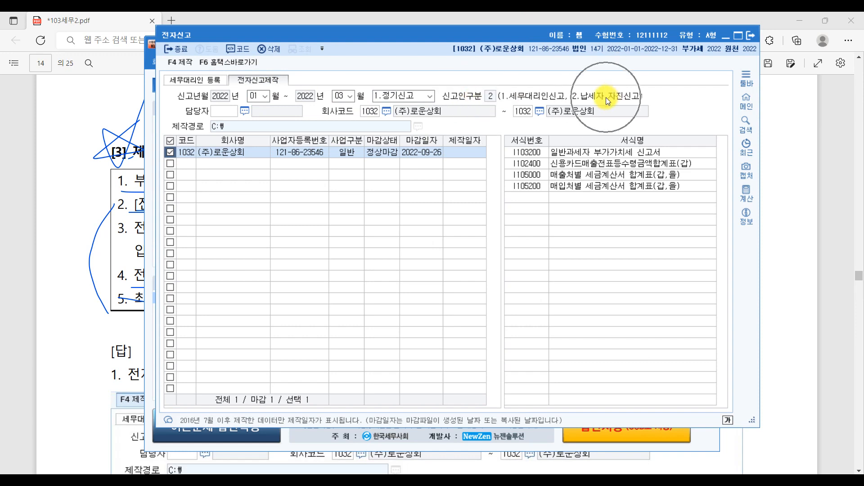
Step: Erase cluttered PDF ink and underline line 3's start and filer type 2.납세자 자진신고
left_click(841, 170)
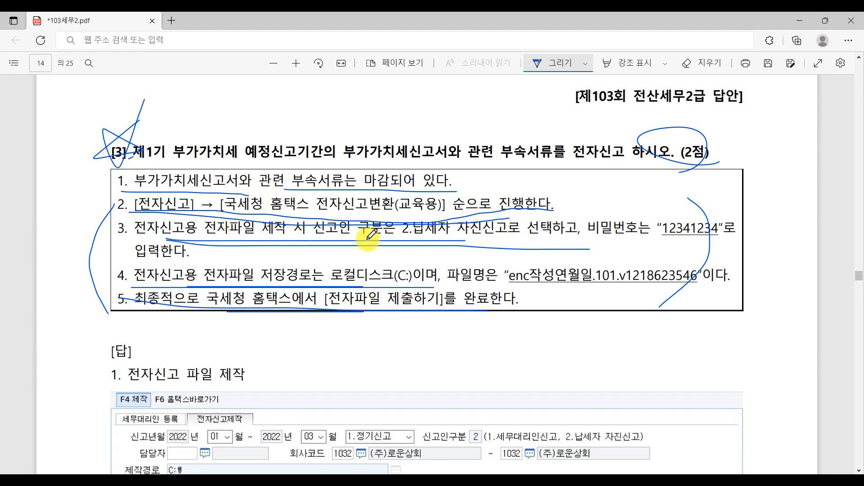
left_click(690, 66)
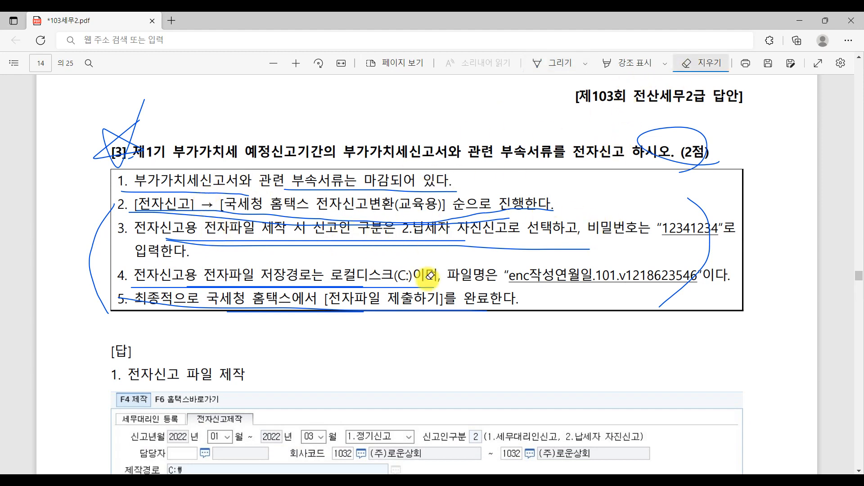
left_click_drag(455, 180, 421, 326)
left_click(555, 65)
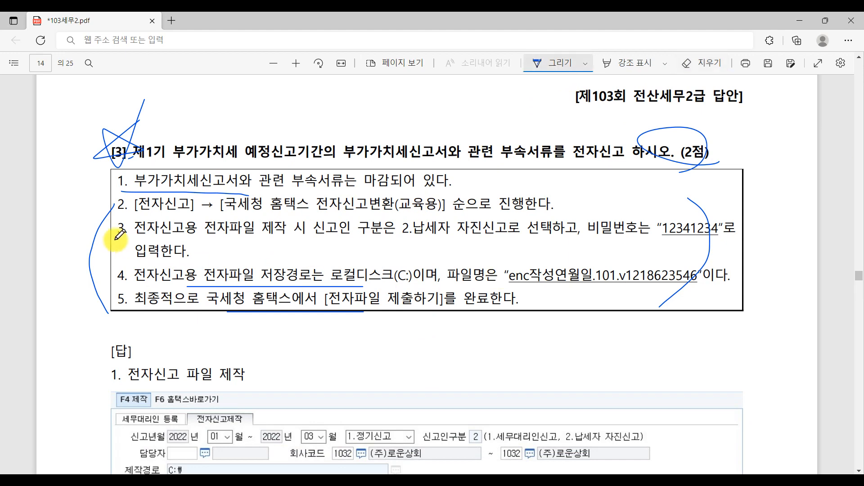
left_click_drag(118, 234, 160, 235)
left_click_drag(385, 237, 554, 236)
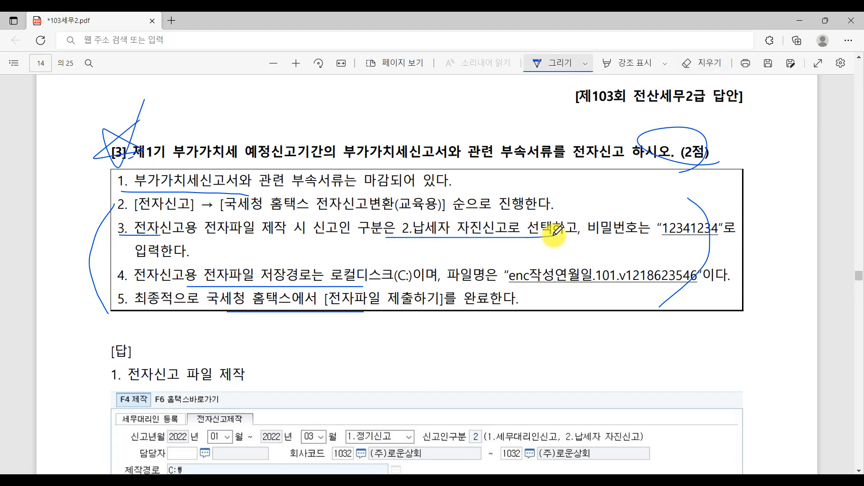
left_click(352, 478)
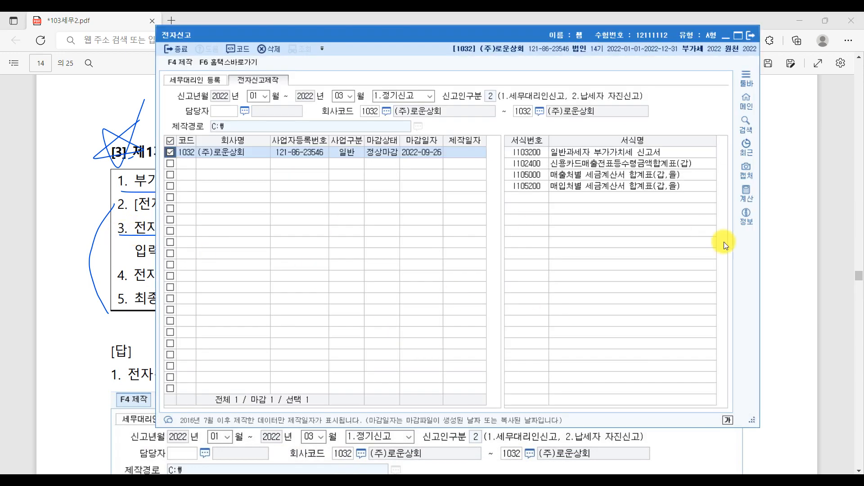
left_click(845, 278)
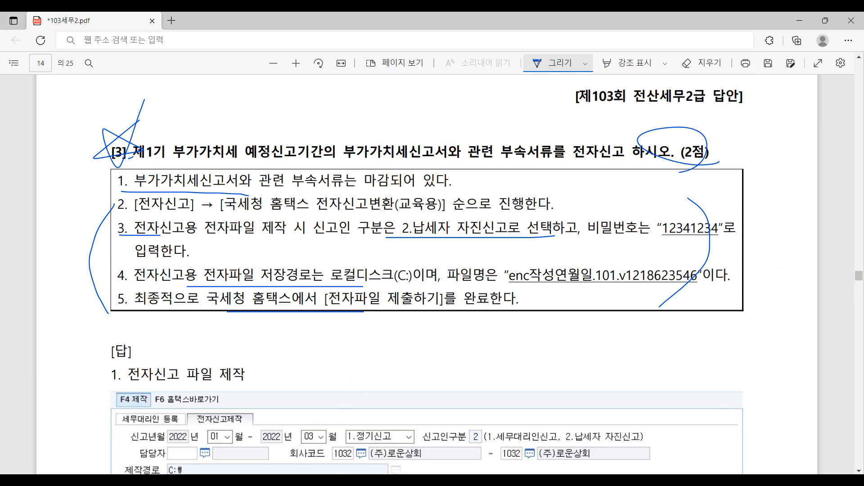
left_click(352, 478)
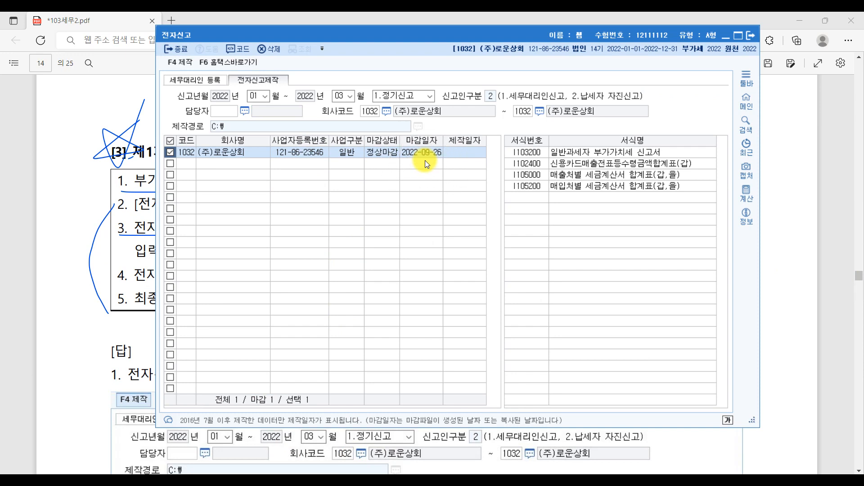
Step: Create the company's e-filing data file under a password and acknowledge completion
left_click(185, 61)
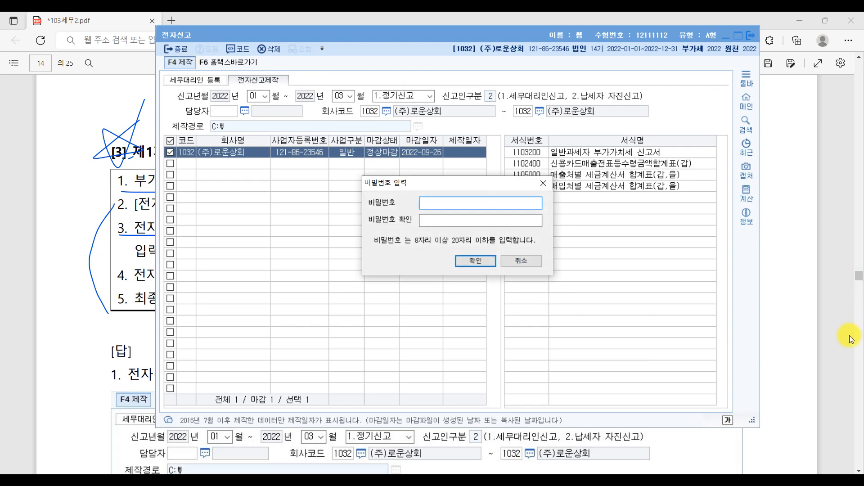
left_click(786, 323)
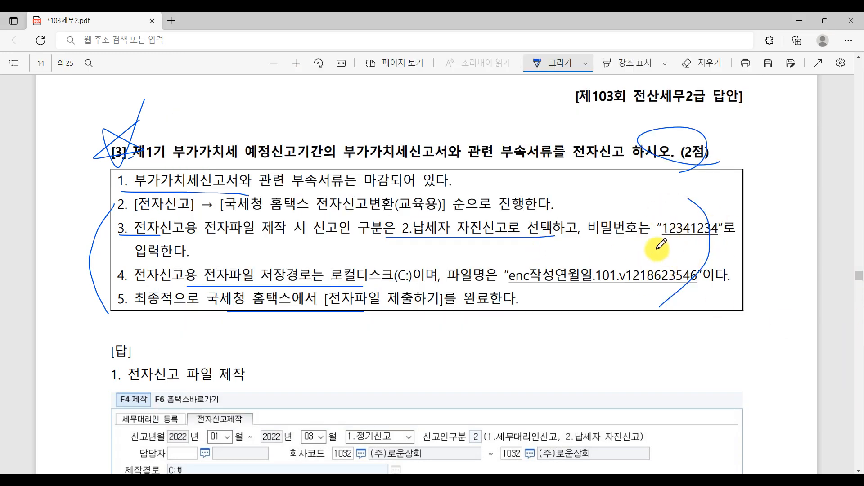
left_click(347, 479)
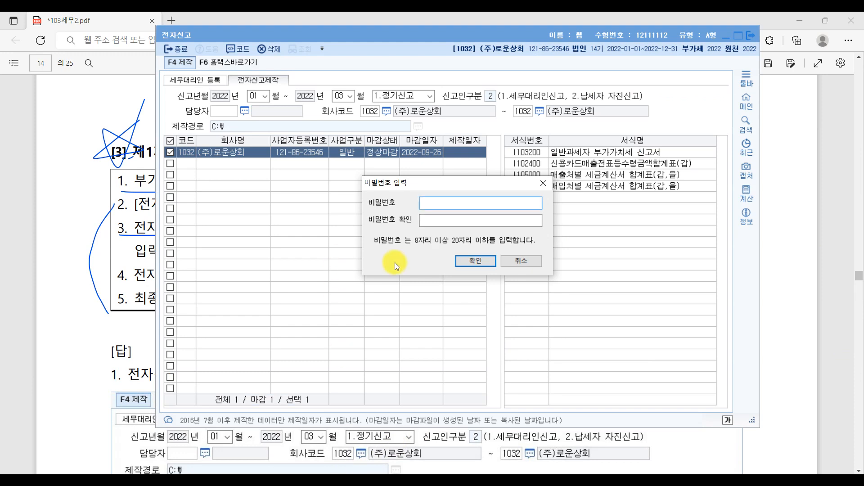
type("123456")
key("Tab")
type("123456789")
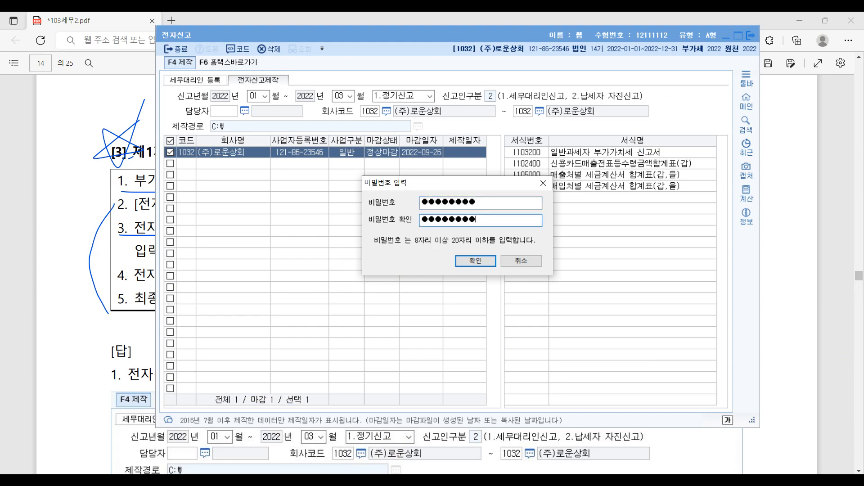
left_click(476, 264)
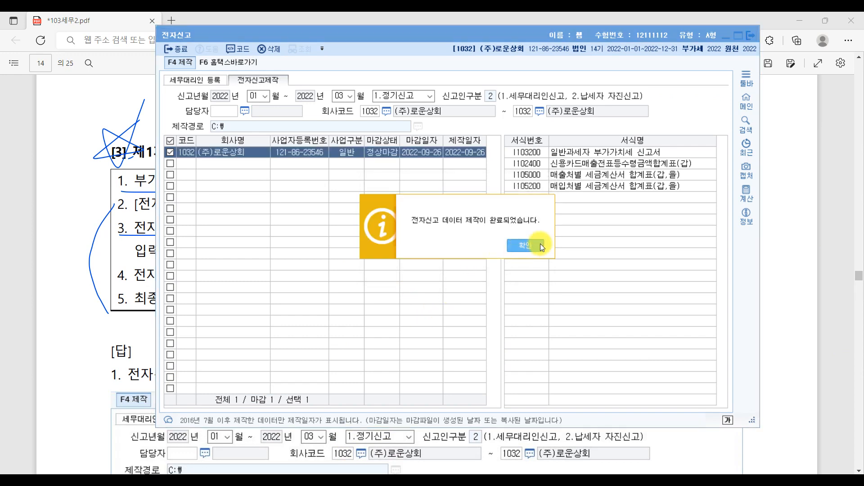
left_click(526, 245)
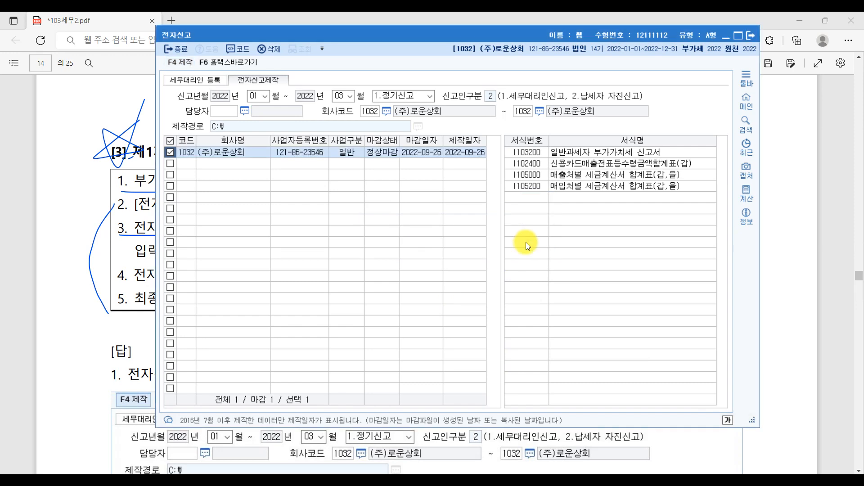
left_click(233, 63)
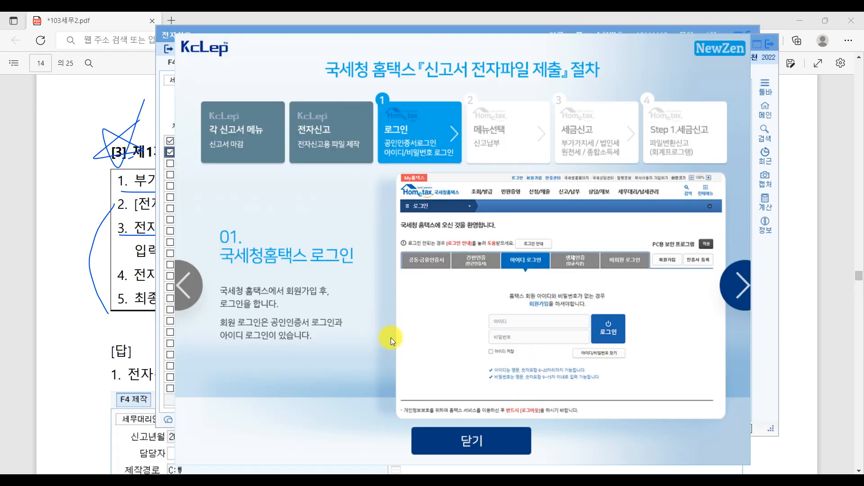
left_click(467, 440)
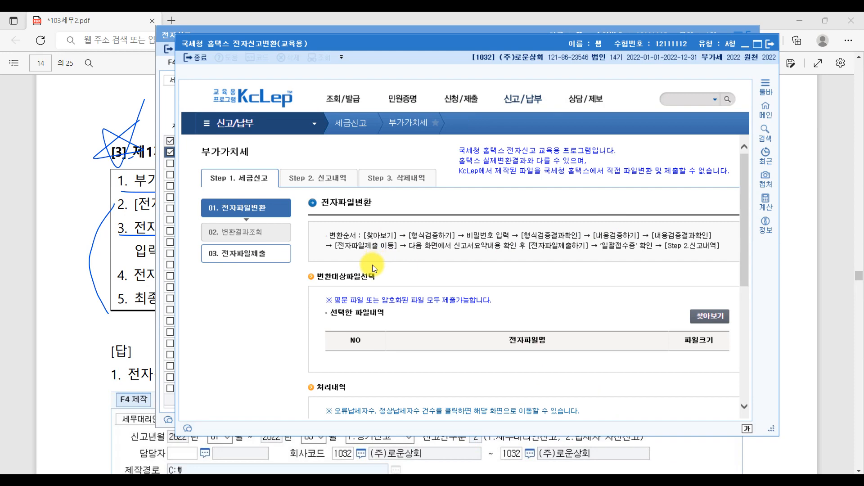
left_click(707, 318)
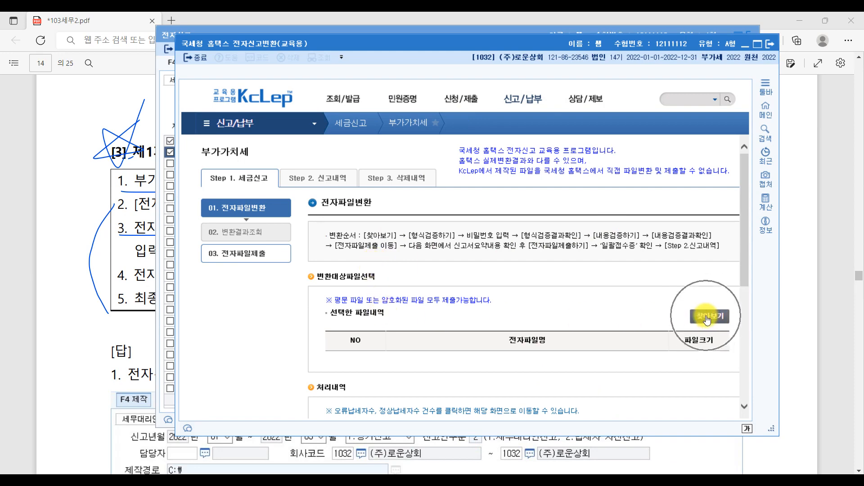
left_click(755, 49)
left_click(661, 293)
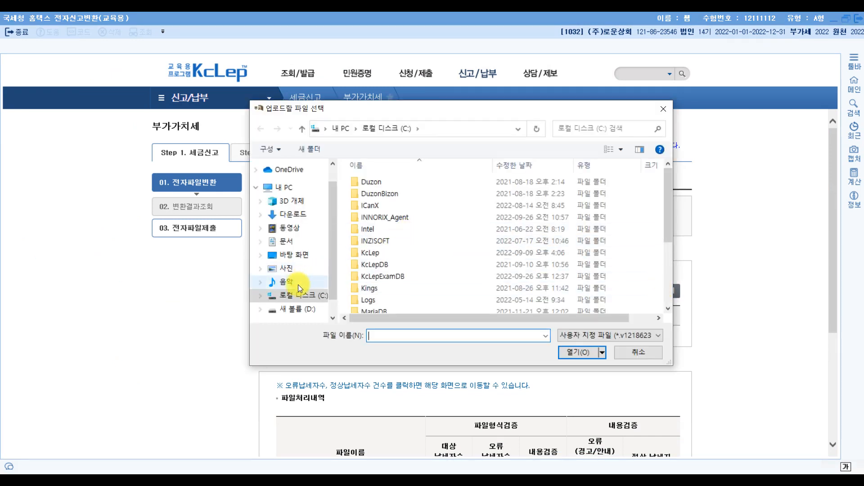
scroll(504, 221, "down", 3)
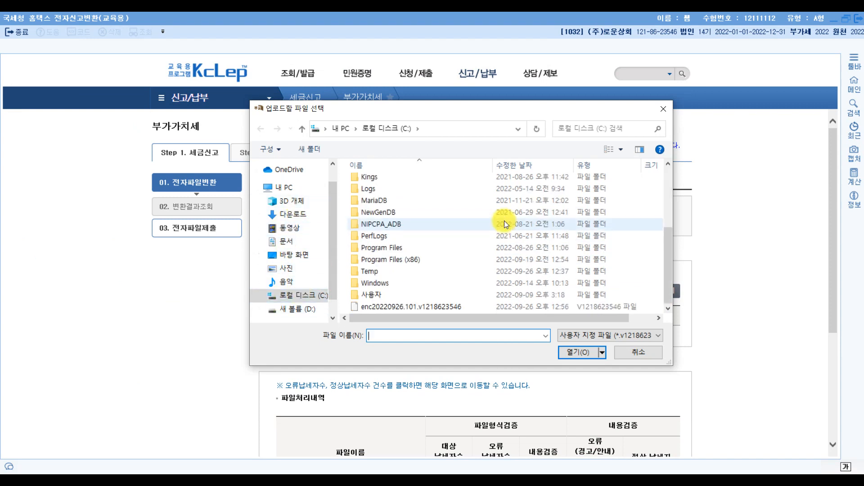
left_click(370, 308)
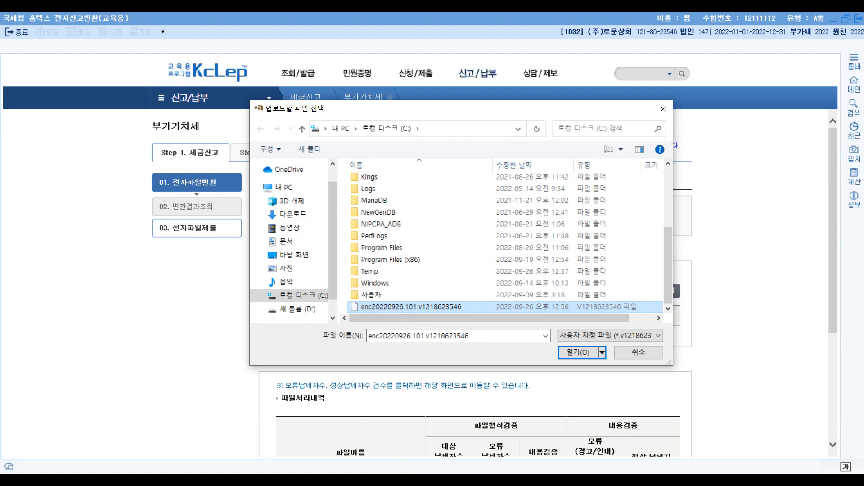
Step: Underline the required e-file name in the exam question
key("alt+Tab")
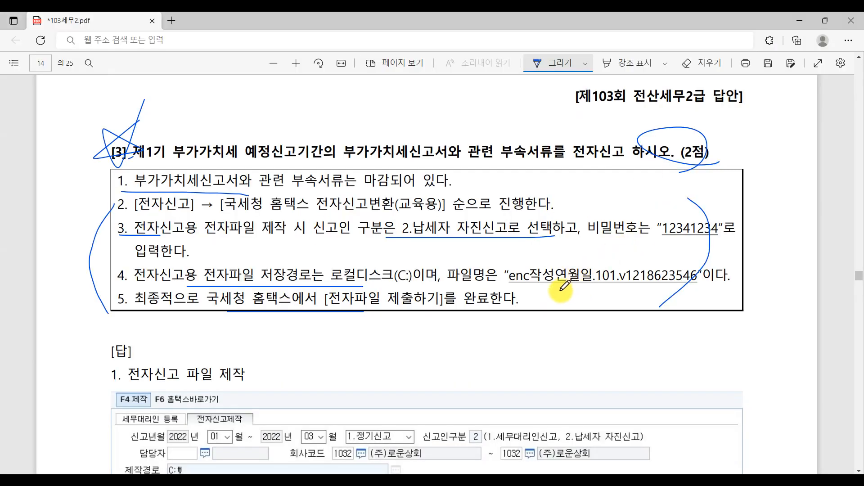
left_click_drag(561, 292, 713, 293)
left_click_drag(530, 290, 736, 286)
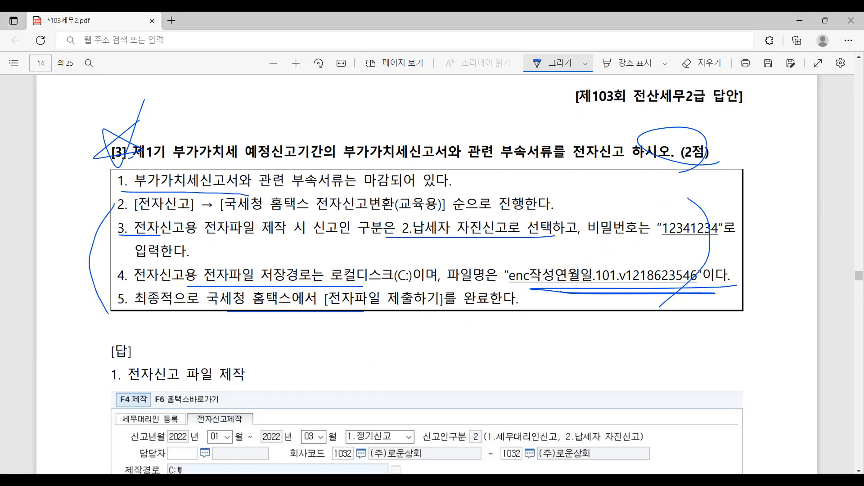
key("alt+Tab")
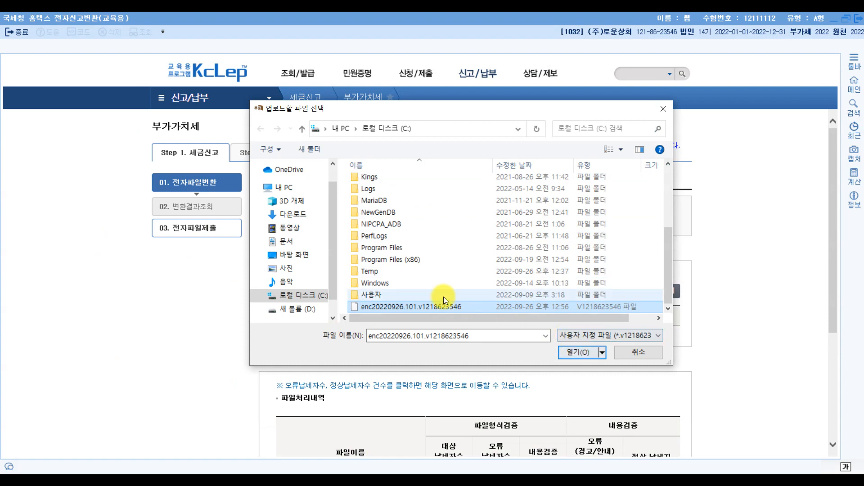
left_click(573, 353)
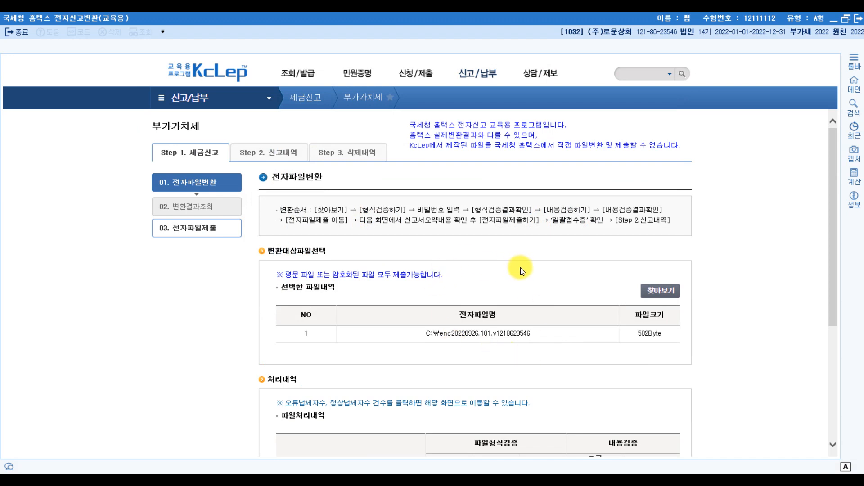
scroll(520, 268, "down", 5)
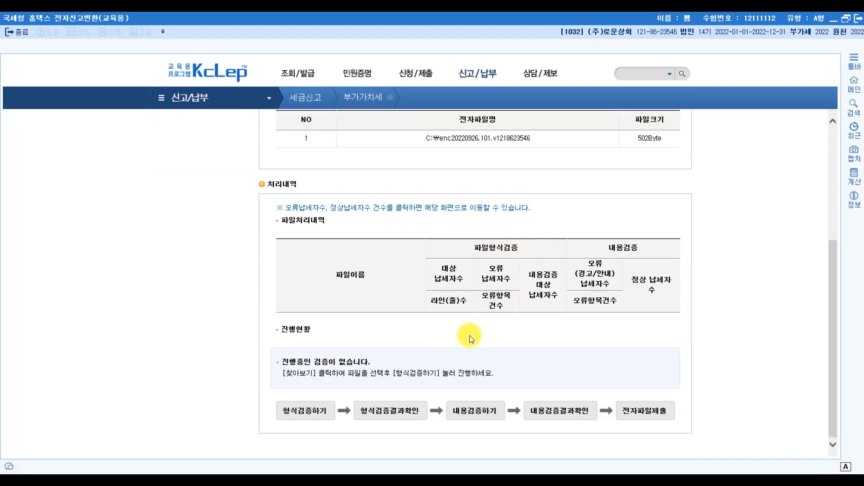
left_click(296, 420)
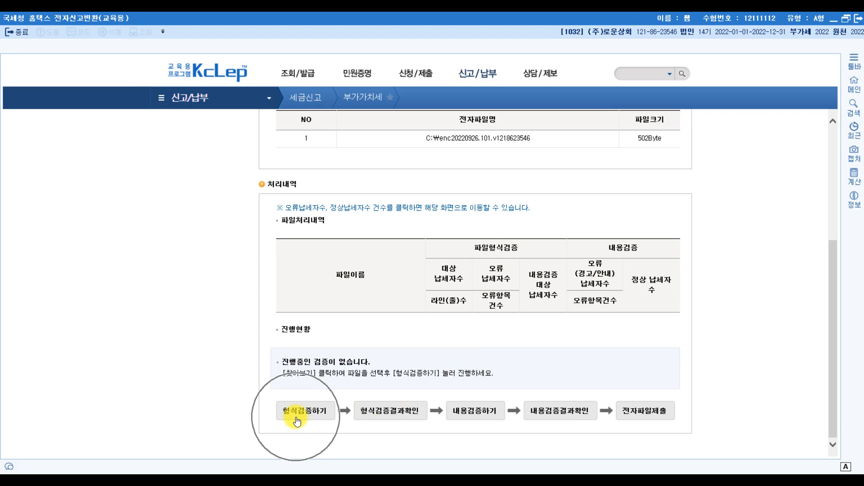
left_click(388, 417)
left_click(464, 417)
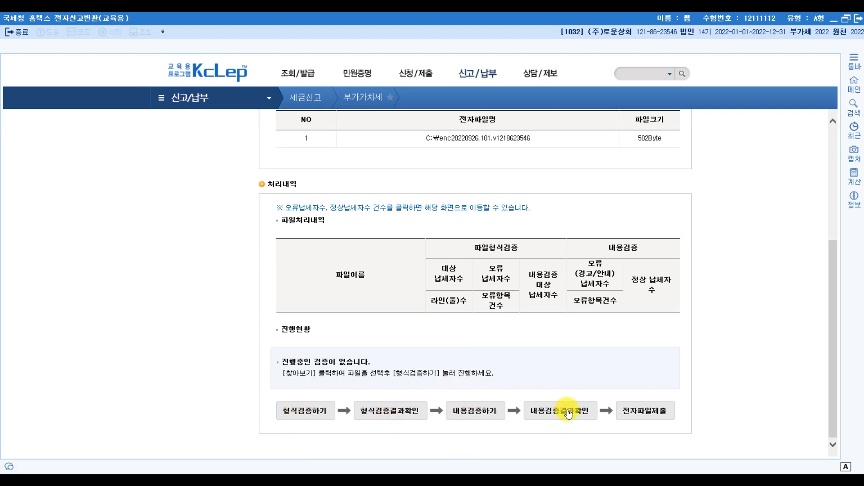
left_click(637, 414)
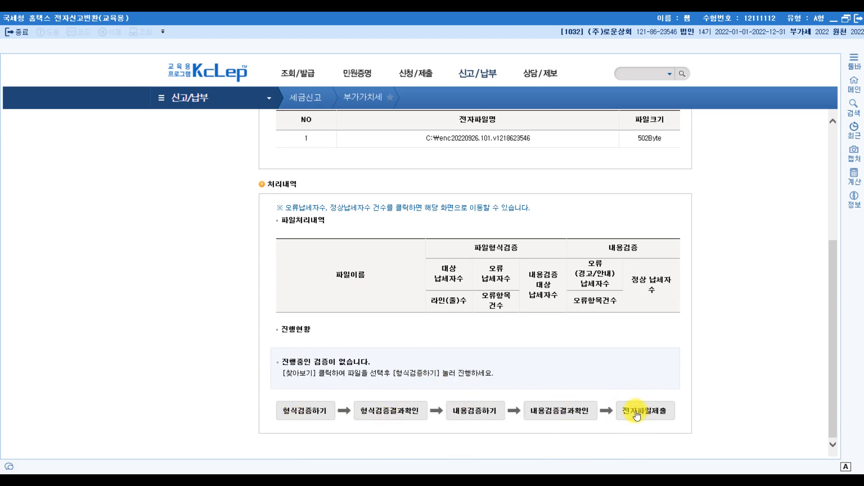
Step: Run format verification with the file password and check its results
left_click(290, 413)
left_click(440, 251)
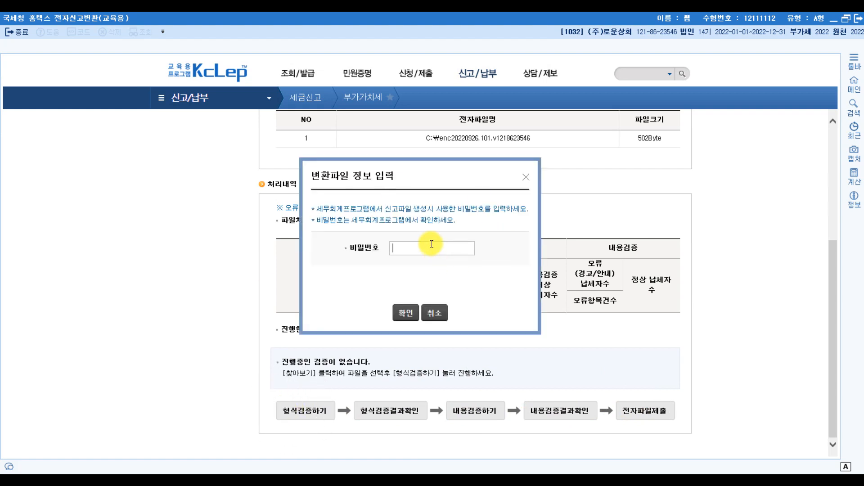
type("1234567")
left_click(405, 312)
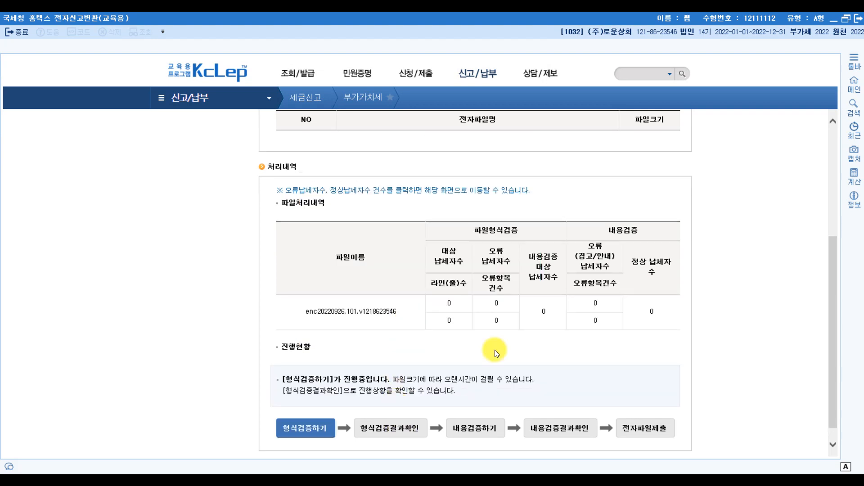
left_click(398, 432)
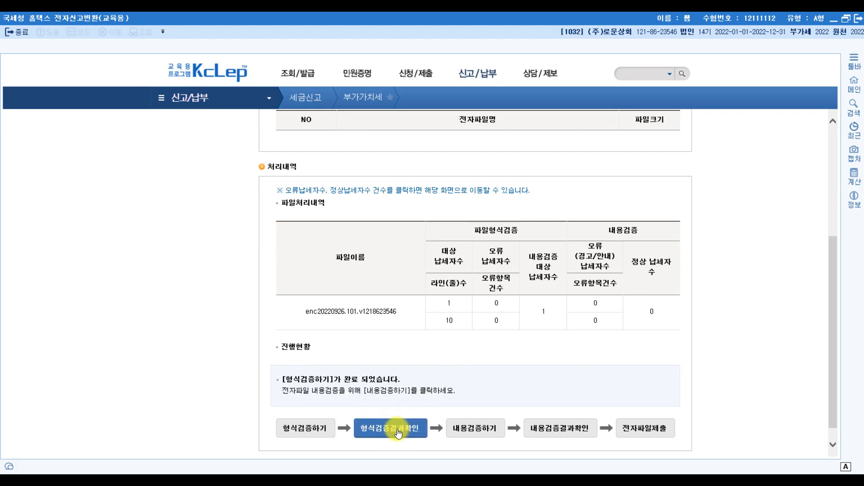
Step: Run content verification, check results, and reach the 202203 return submission page
left_click(464, 433)
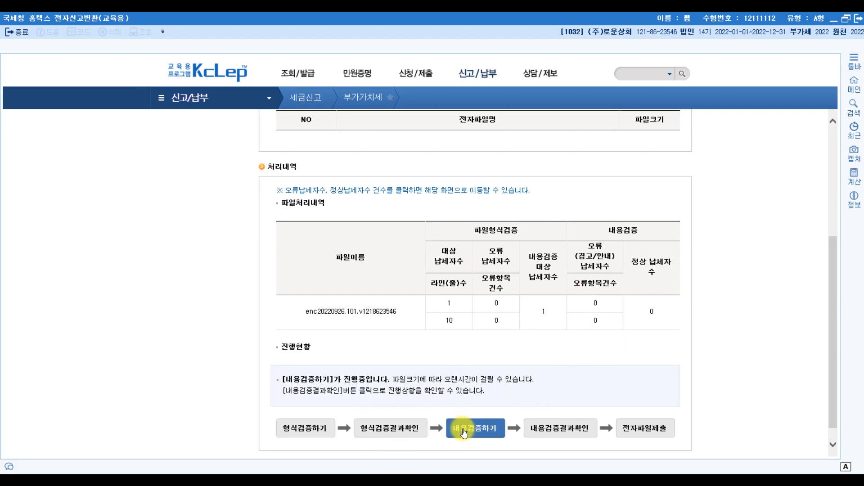
left_click(569, 431)
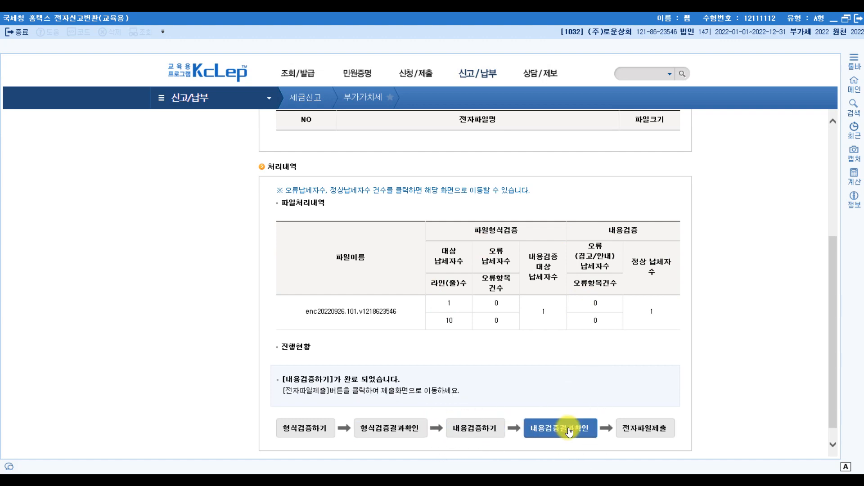
left_click(650, 429)
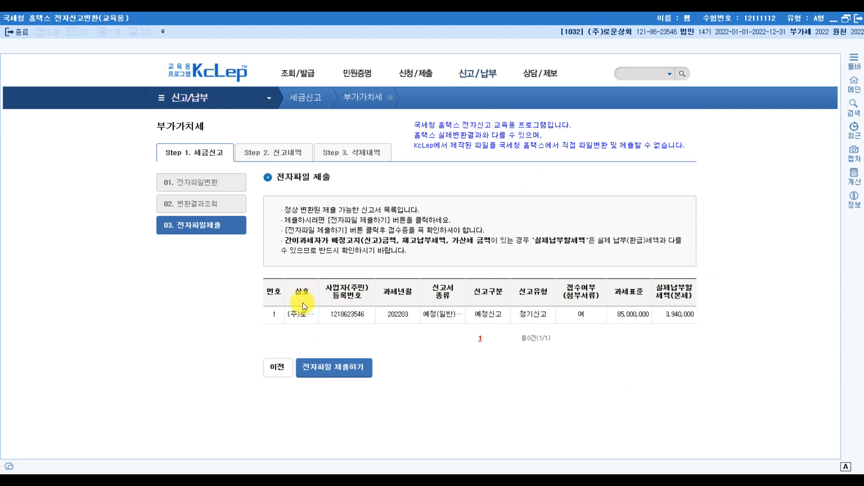
Step: Submit the 202203 VAT e-file, confirm the notice, close the 접수증 receipt, and exit the conversion window
left_click(346, 375)
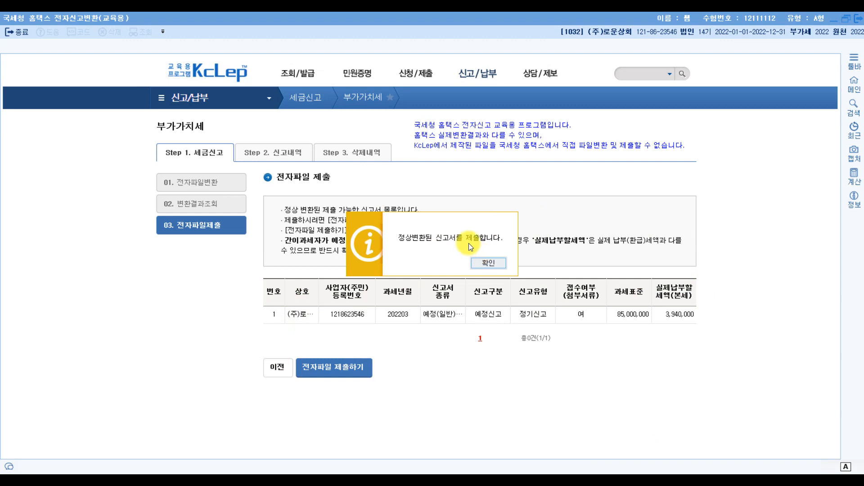
left_click(480, 260)
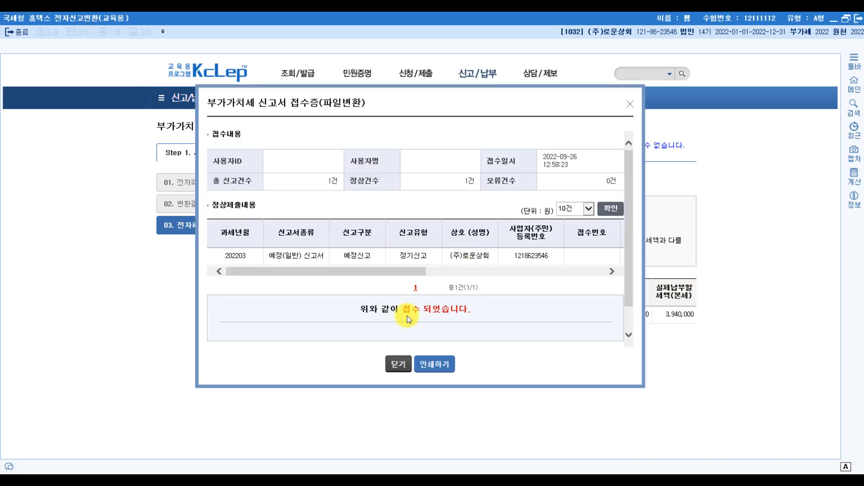
left_click(394, 362)
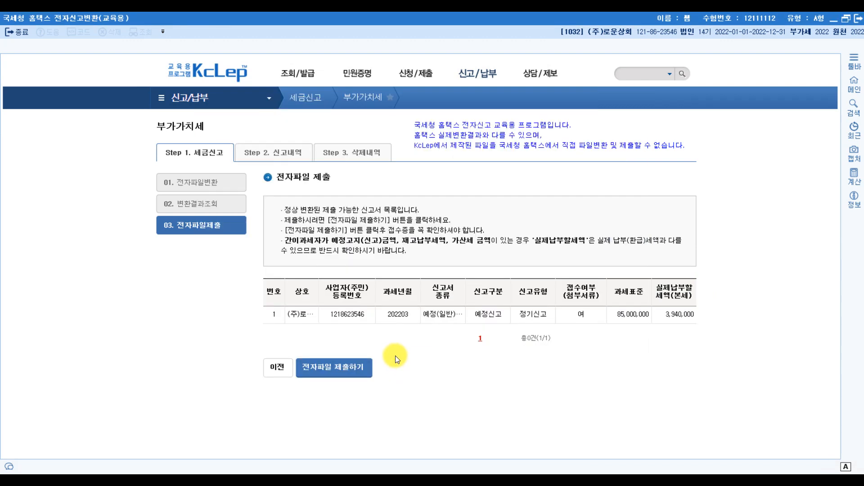
left_click(855, 19)
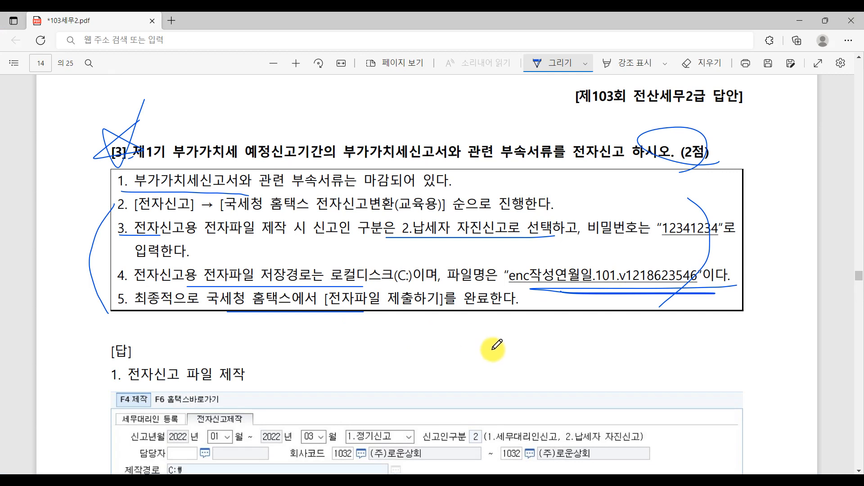
Step: Circle the file-creation step and file name in the answer PDF's screenshots with blue ink
scroll(309, 309, "down", 3)
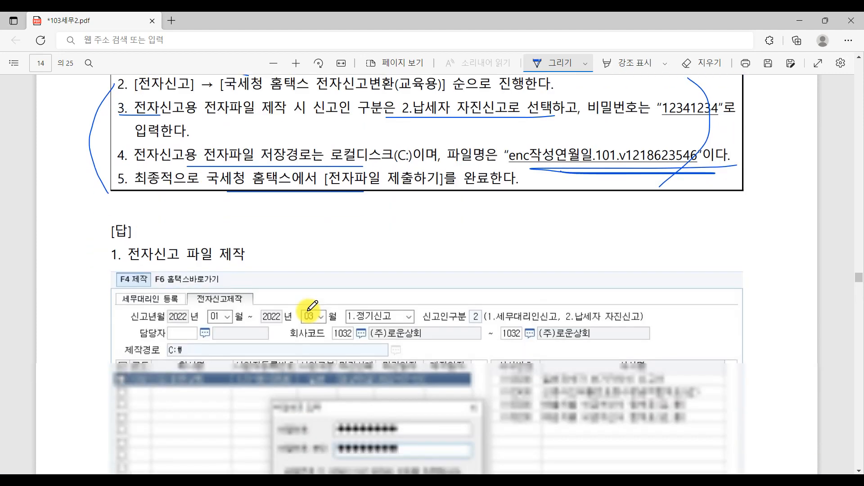
mouse_move(148, 284)
left_mouse_down()
mouse_move(167, 261)
mouse_move(166, 283)
mouse_move(189, 298)
mouse_move(213, 284)
left_mouse_up()
scroll(428, 324, "down", 10)
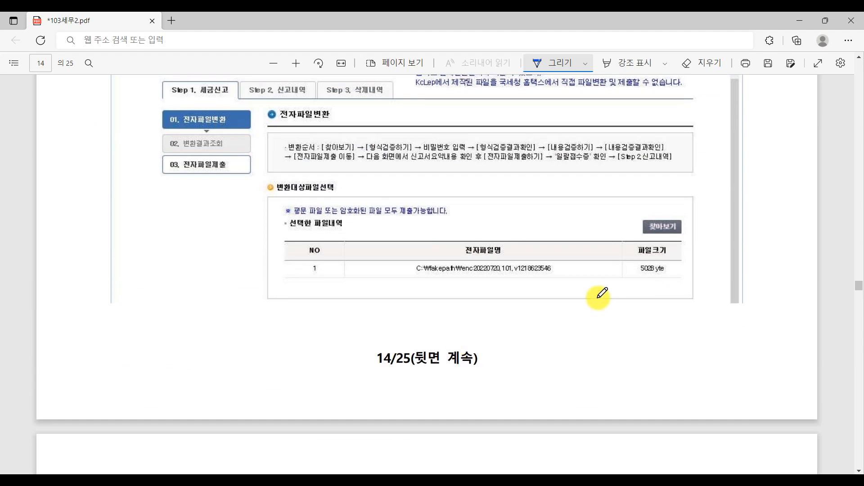
left_click_drag(587, 292, 560, 302)
Step: Tick off the conversion steps in order on the next PDF page
scroll(569, 306, "down", 2)
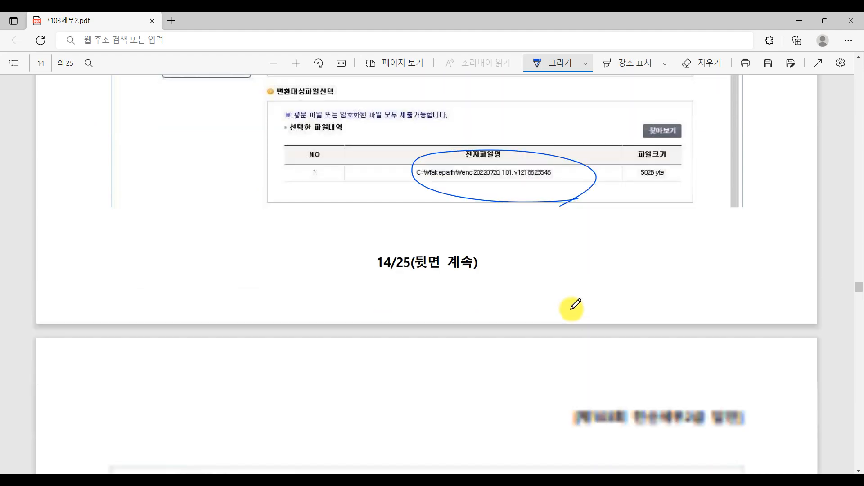
scroll(540, 284, "down", 8)
scroll(478, 266, "down", 2)
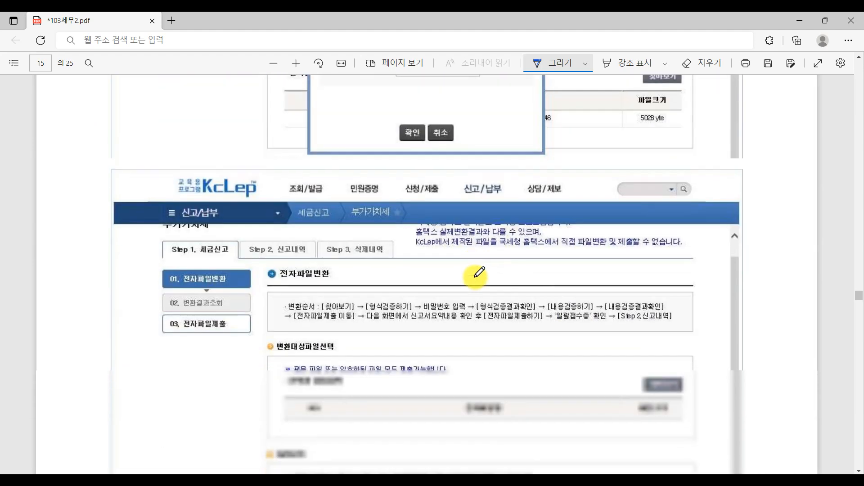
scroll(477, 274, "down", 10)
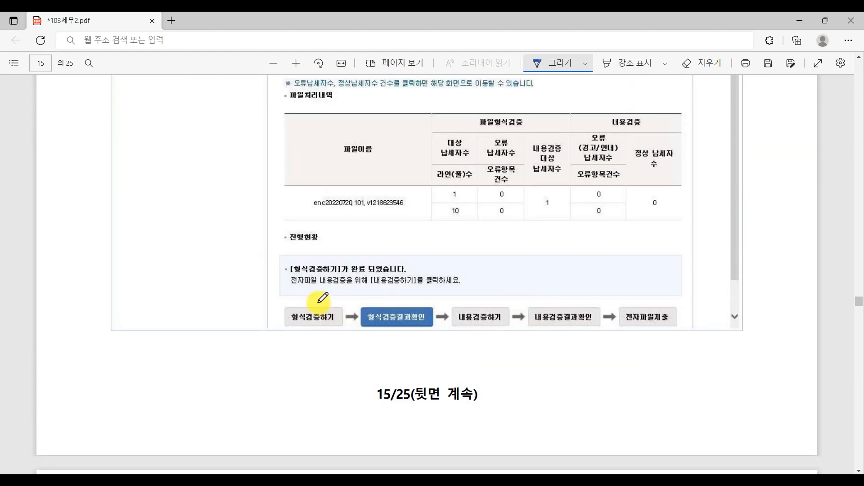
left_click_drag(308, 292, 456, 293)
mouse_move(489, 304)
left_mouse_down()
mouse_move(533, 308)
mouse_move(635, 283)
left_mouse_up()
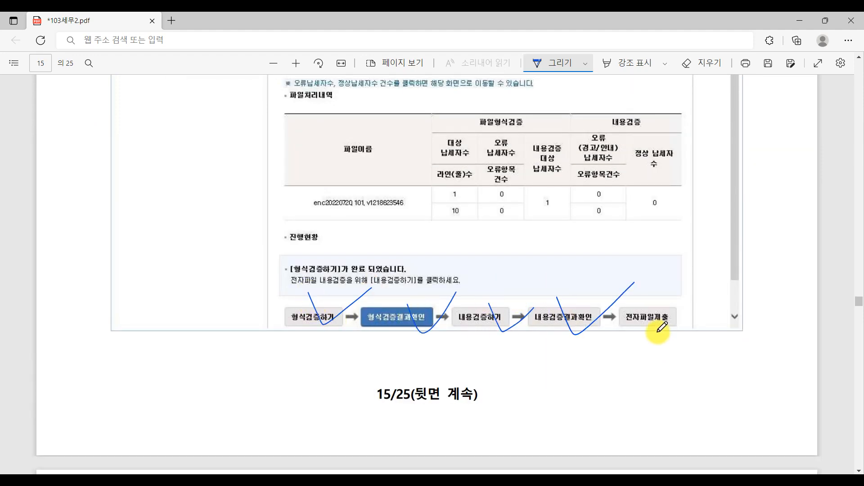
mouse_move(672, 351)
left_mouse_down()
mouse_move(691, 341)
mouse_move(666, 352)
left_mouse_up()
Step: Circle the submit button and the receipt's 정기신고 row and 접수 되었습니다 message on page 16
scroll(668, 366, "down", 3)
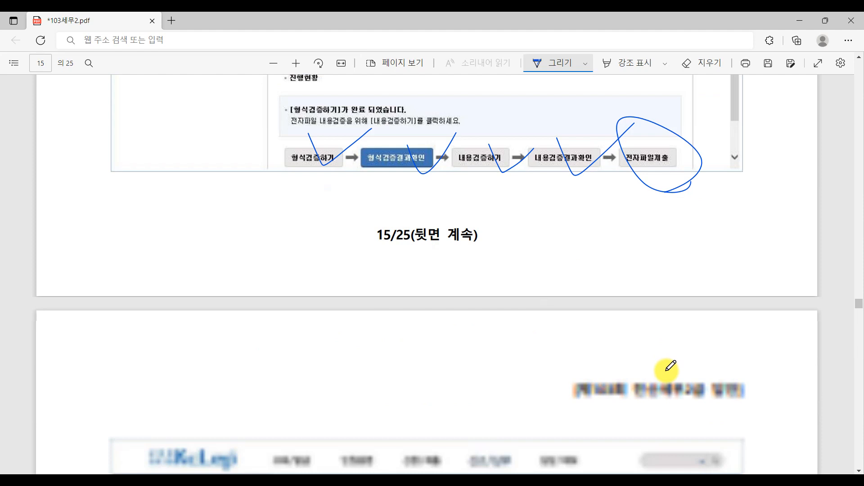
scroll(669, 366, "down", 10)
mouse_move(363, 332)
left_mouse_down()
mouse_move(333, 334)
mouse_move(396, 347)
left_mouse_up()
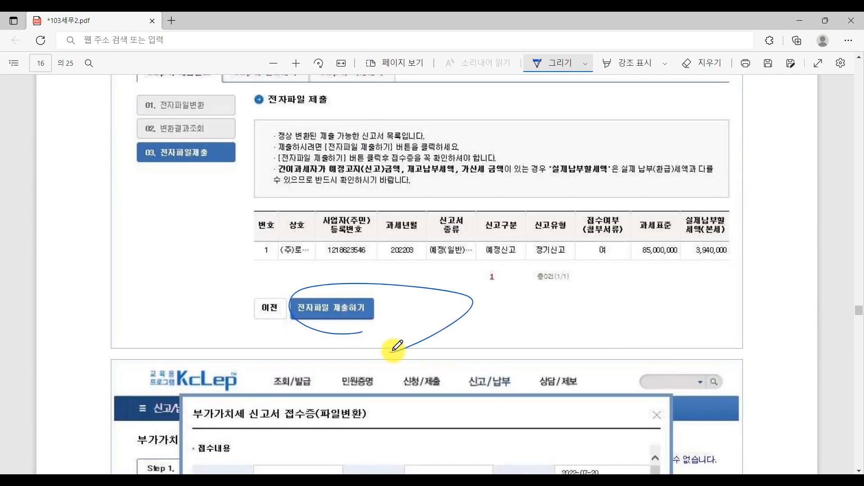
scroll(555, 270, "down", 5)
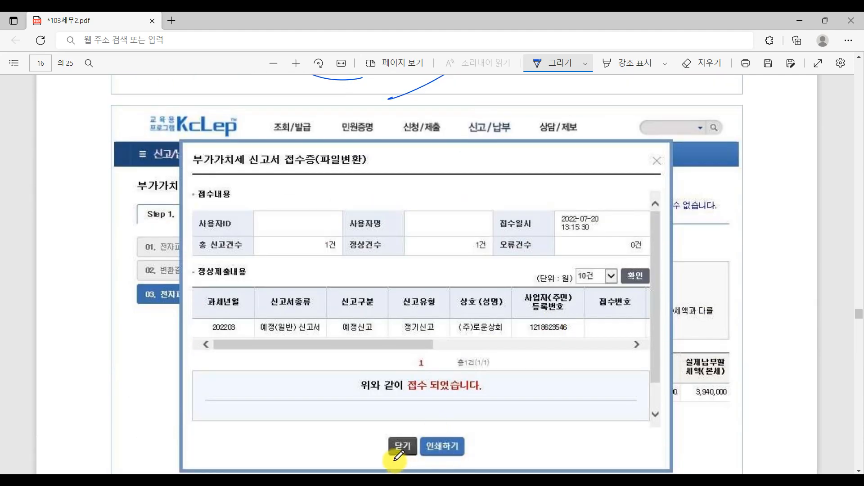
left_click_drag(474, 410, 446, 389)
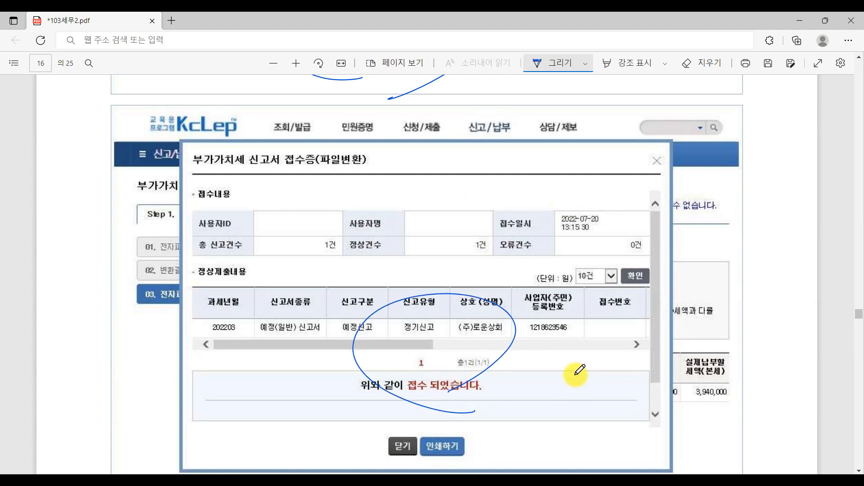
scroll(578, 371, "down", 3)
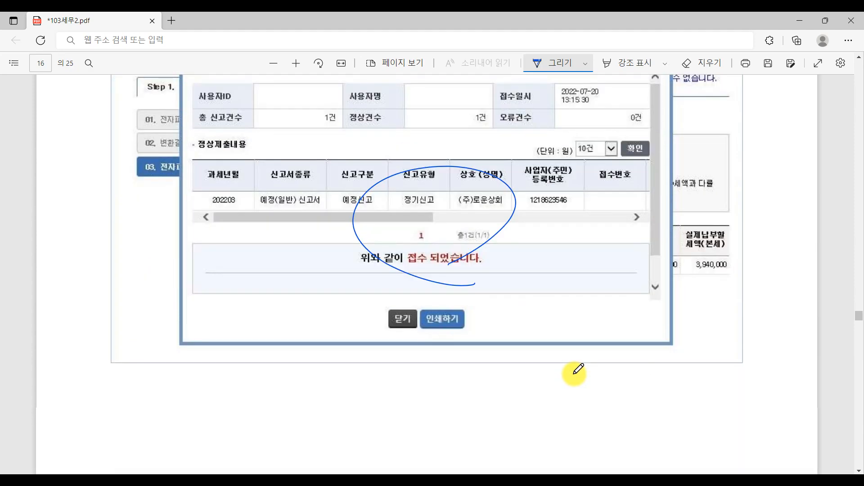
scroll(578, 370, "down", 10)
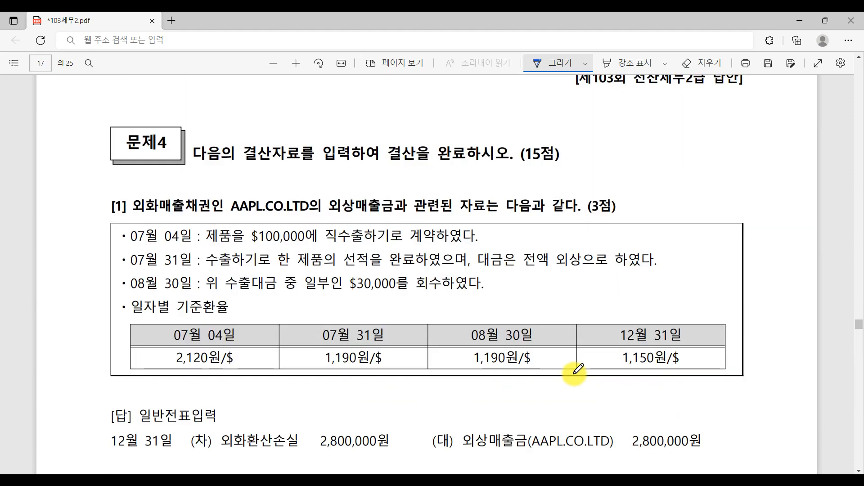
scroll(412, 224, "up", 1)
scroll(411, 223, "up", 10)
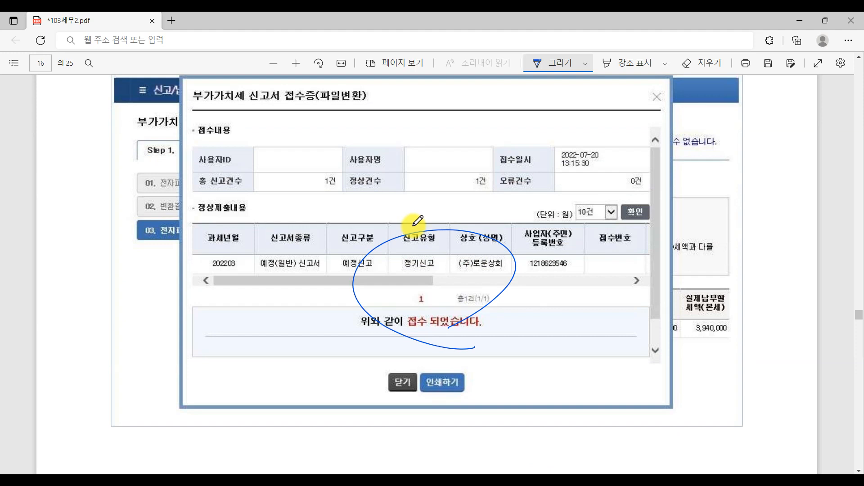
Step: Back in KcLep, close the 전자신고 window with 종료 and switch to the 원천징수 withholding menus
key("alt+Tab")
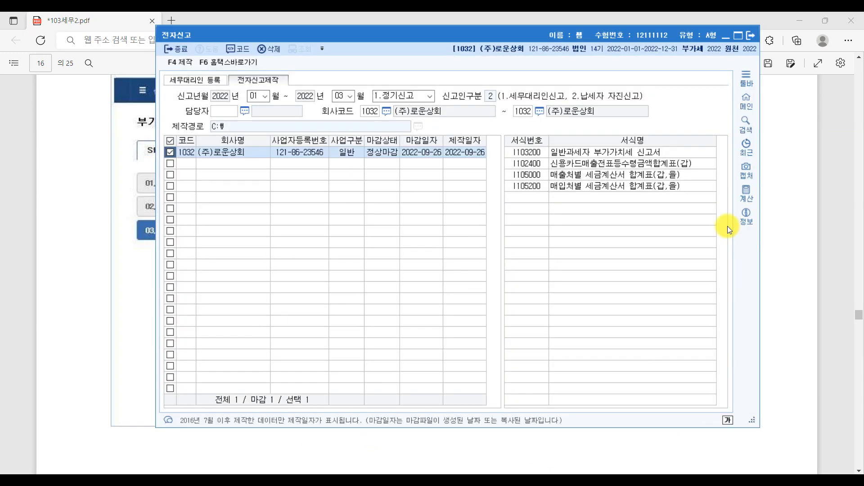
left_click(755, 36)
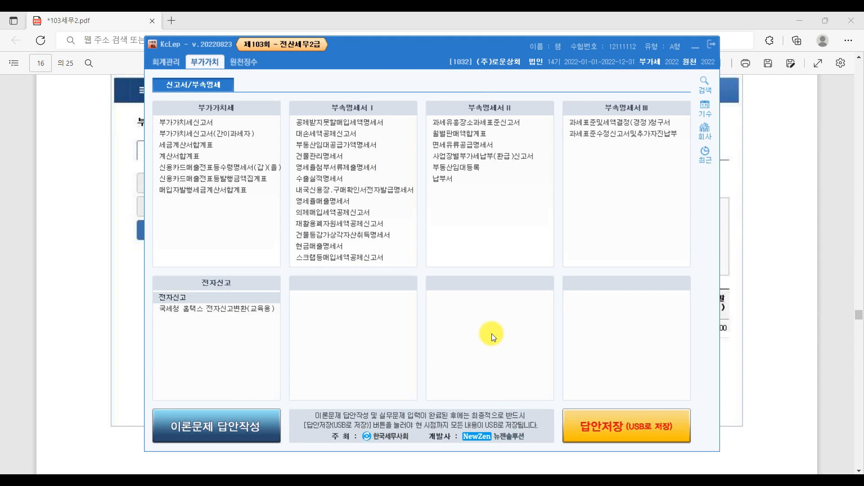
left_click(246, 64)
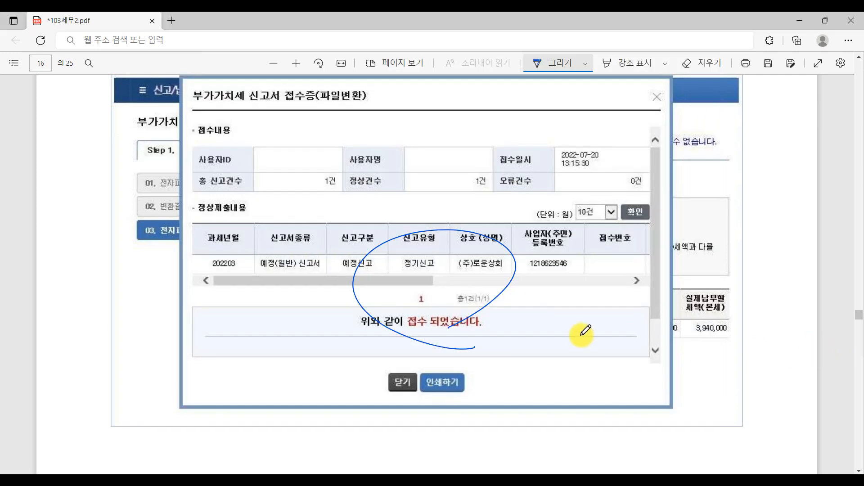
scroll(584, 333, "down", 1)
scroll(583, 333, "down", 5)
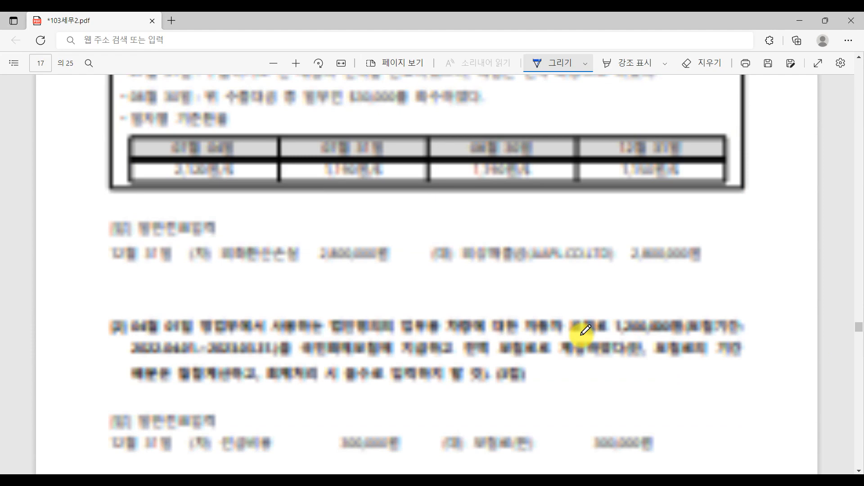
Step: Underline problem 5's production worker, May pay period, two forms, unrefunded tax, 230,000원 and month-end pay
scroll(586, 331, "down", 10)
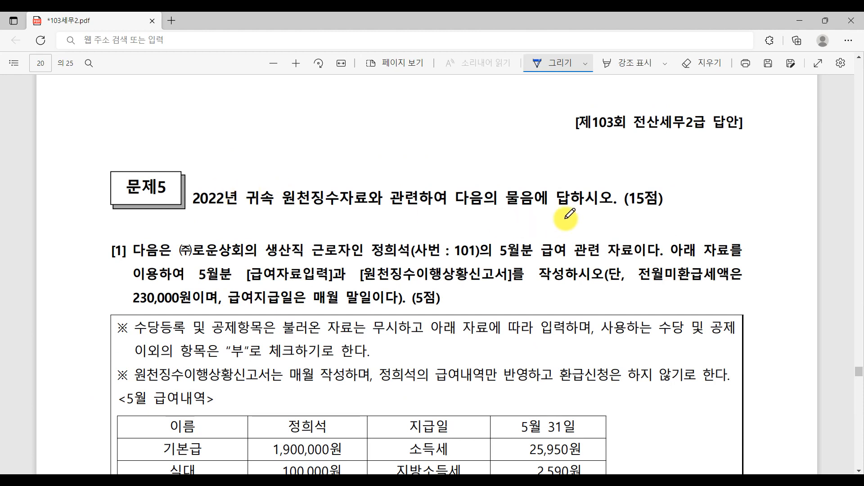
scroll(661, 214, "down", 3)
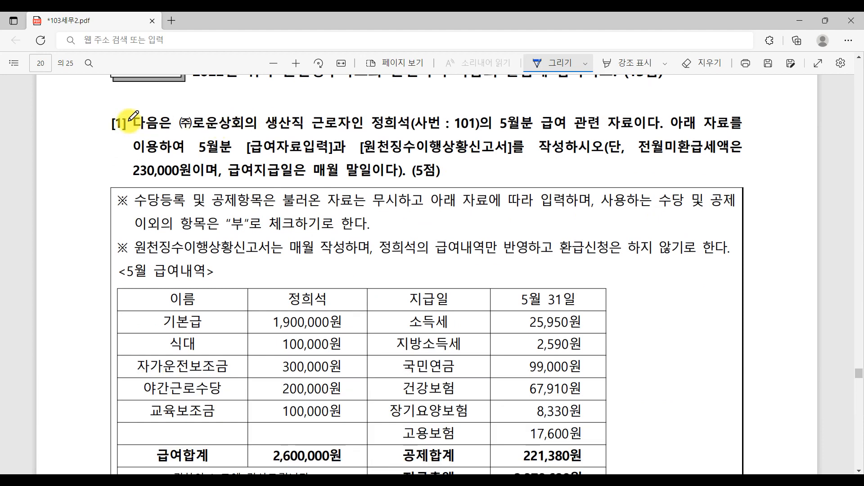
left_click_drag(268, 131, 317, 126)
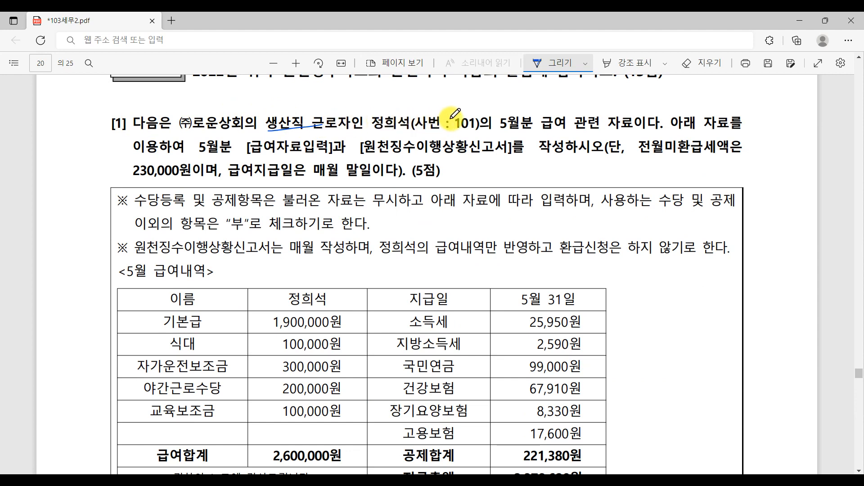
mouse_move(498, 131)
left_mouse_down()
mouse_move(538, 113)
mouse_move(533, 131)
left_mouse_up()
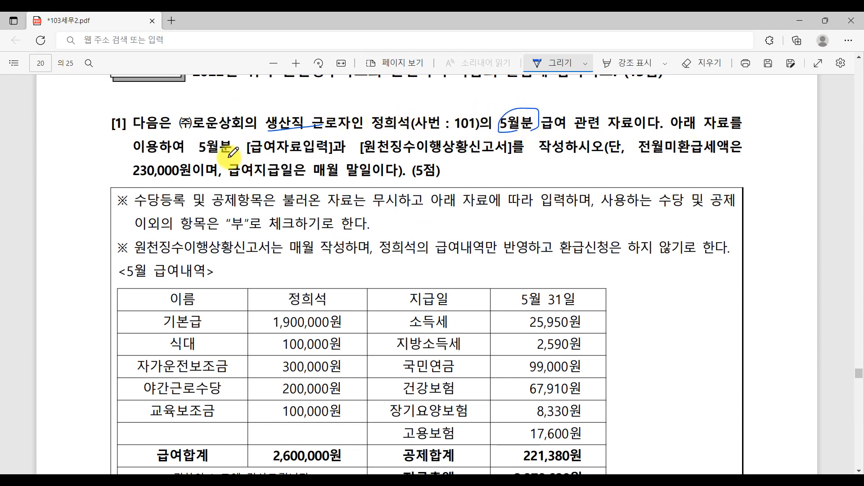
mouse_move(248, 153)
left_mouse_down()
mouse_move(506, 154)
mouse_move(590, 133)
mouse_move(566, 168)
left_mouse_up()
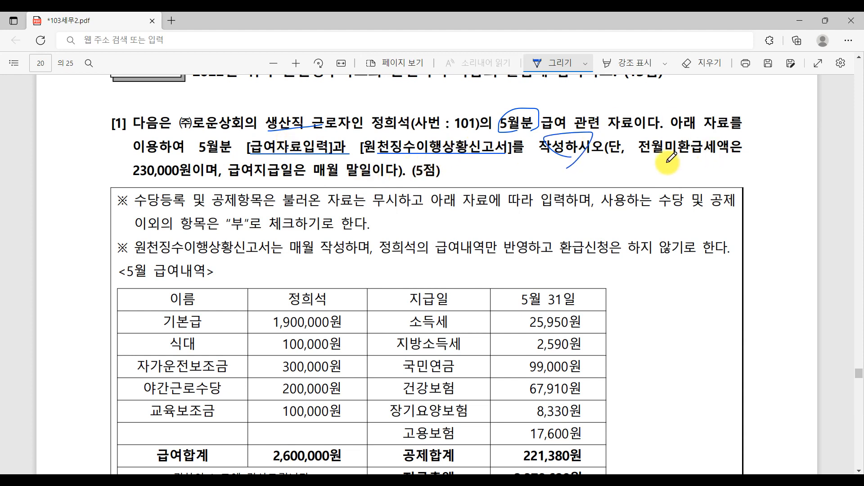
left_click_drag(652, 158, 738, 155)
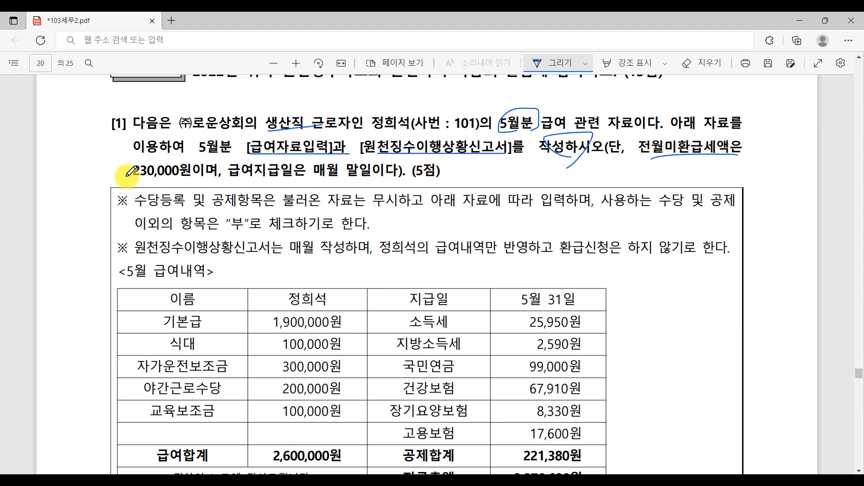
mouse_move(121, 171)
left_mouse_down()
mouse_move(199, 175)
mouse_move(123, 172)
left_mouse_up()
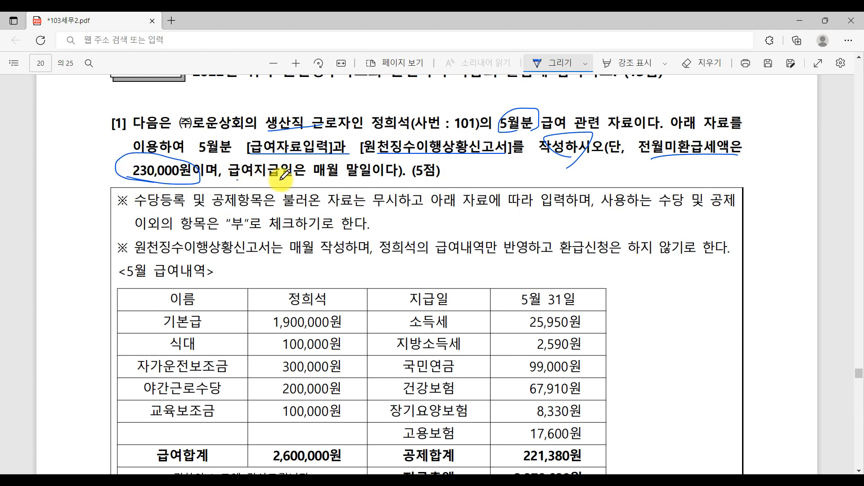
left_click_drag(238, 178, 412, 180)
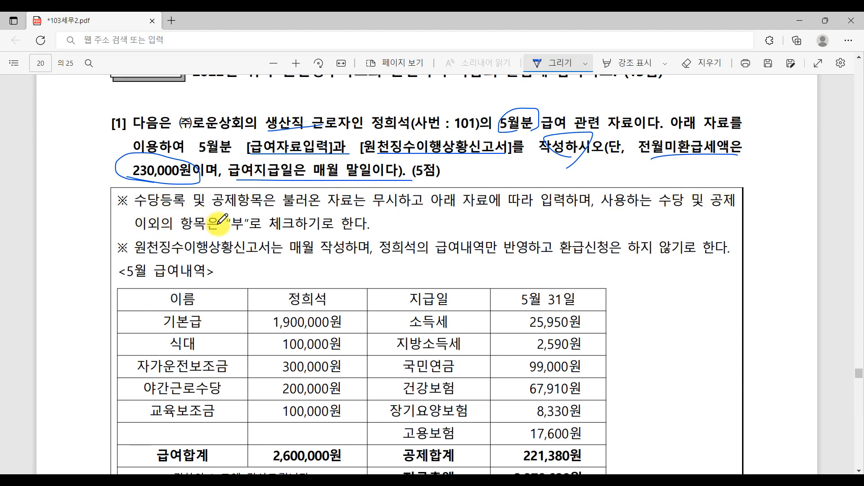
Step: Bring up the Paint 근로소득비과세 note listing non-taxable limits like 식대 월 10만원
left_click(376, 226)
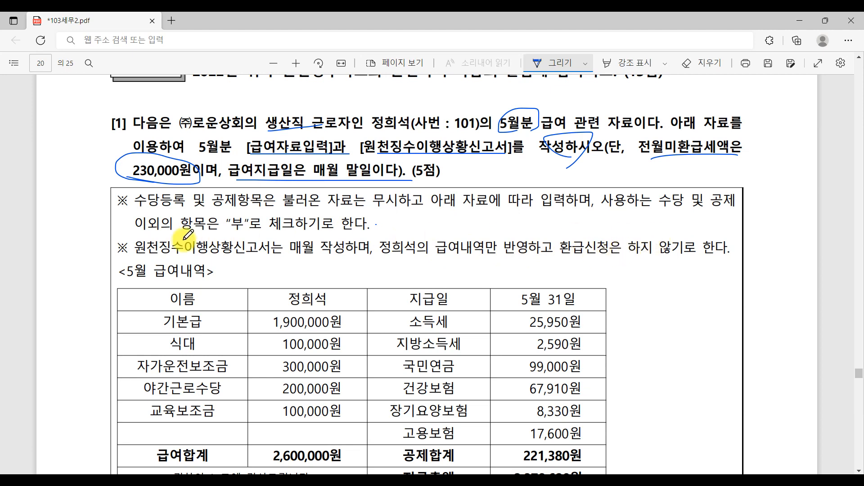
scroll(188, 234, "down", 3)
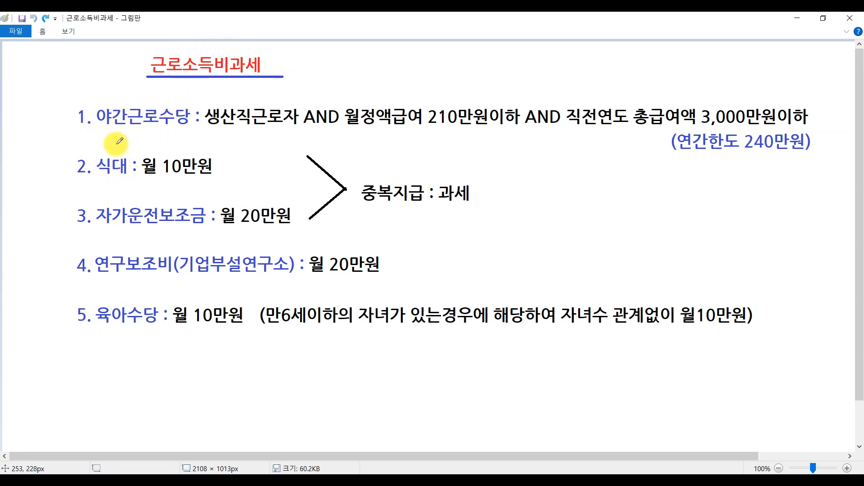
left_click(91, 118)
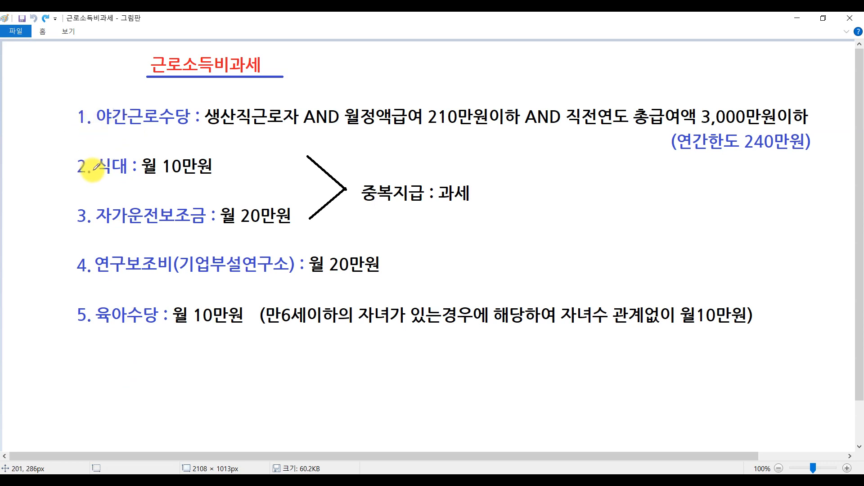
left_click(95, 168)
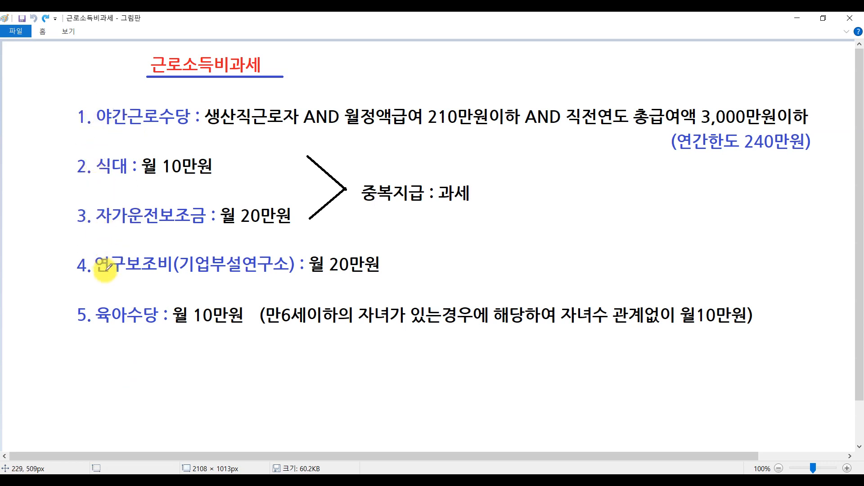
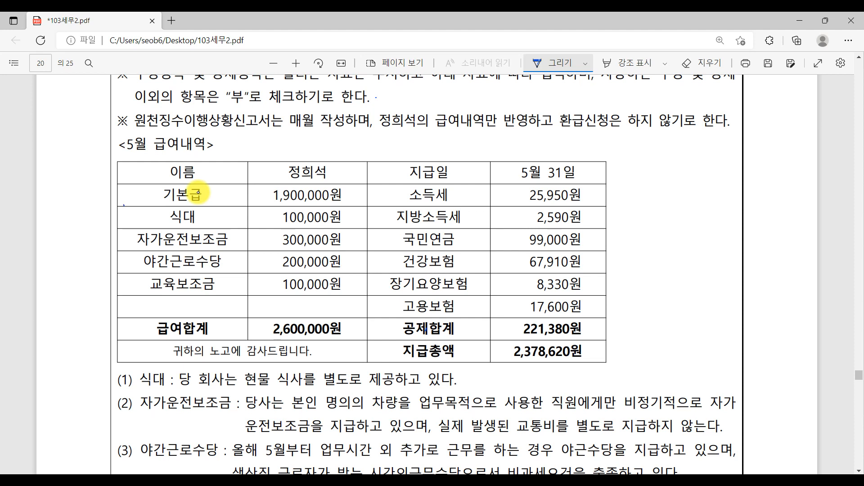
Step: Handwrite marks beside the 식대, 자가운전보조금 and 야간근로수당 rows of the May pay table
mouse_move(124, 204)
left_mouse_down()
mouse_move(123, 229)
mouse_move(137, 222)
left_mouse_up()
left_click_drag(122, 232, 129, 264)
left_click_drag(134, 252, 136, 276)
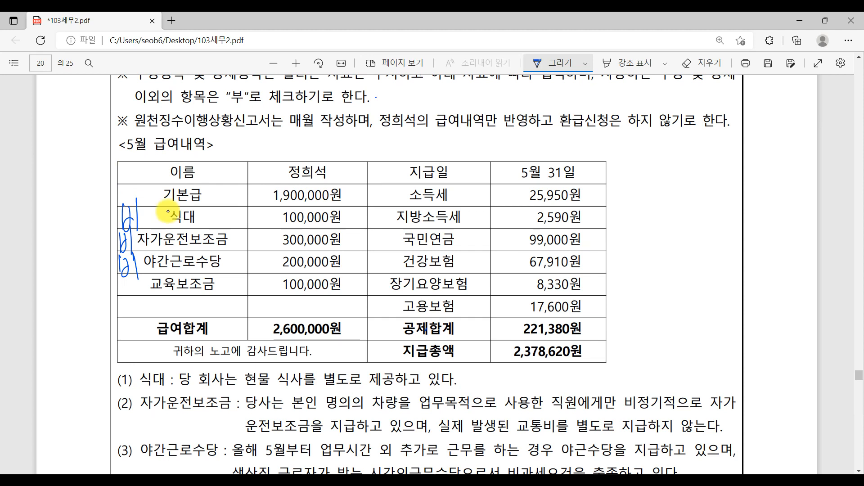
Step: Cross out the 식대 mark and relabel it by hand as 과세
mouse_move(135, 211)
left_mouse_down()
mouse_move(125, 226)
mouse_move(157, 225)
left_mouse_up()
left_click_drag(161, 214, 169, 224)
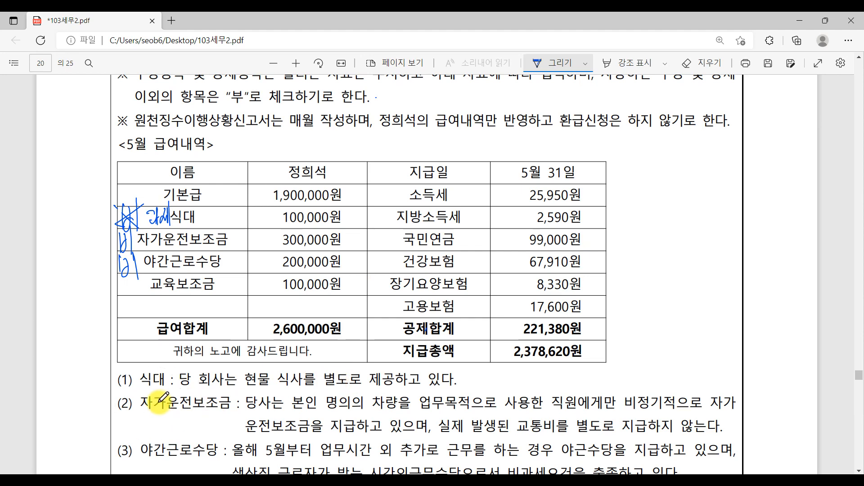
scroll(189, 402, "down", 2)
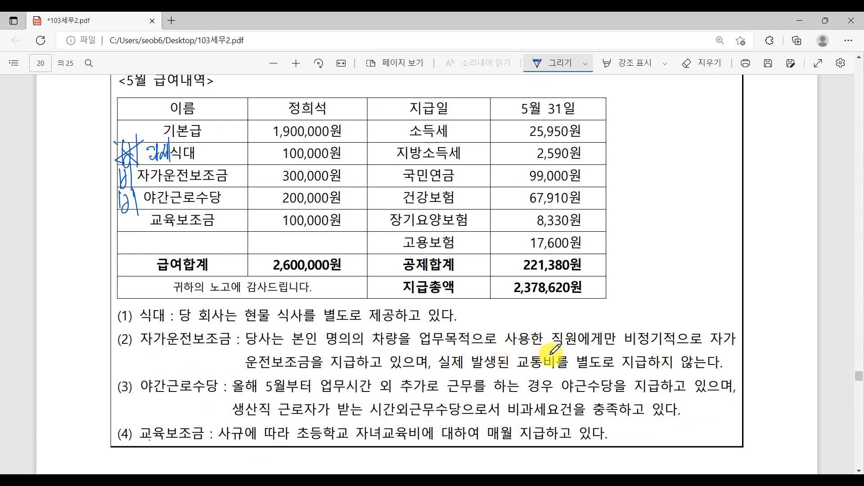
Step: In note (2), underline 비정기적 and 별도로 지급하지 않는다, and write a note above 비정기적
left_click_drag(626, 347, 688, 347)
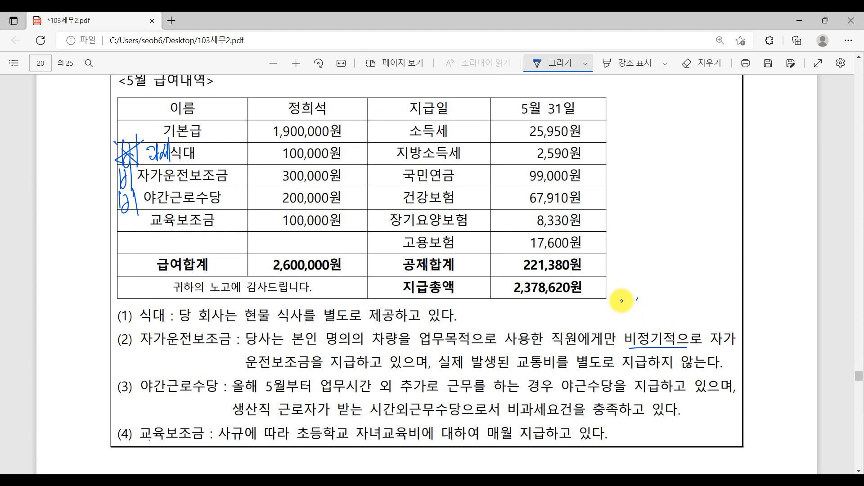
mouse_move(637, 298)
left_mouse_down()
mouse_move(646, 312)
mouse_move(634, 330)
mouse_move(651, 321)
left_mouse_up()
left_click_drag(658, 306, 660, 321)
left_click_drag(660, 320, 659, 321)
left_click_drag(672, 305, 672, 327)
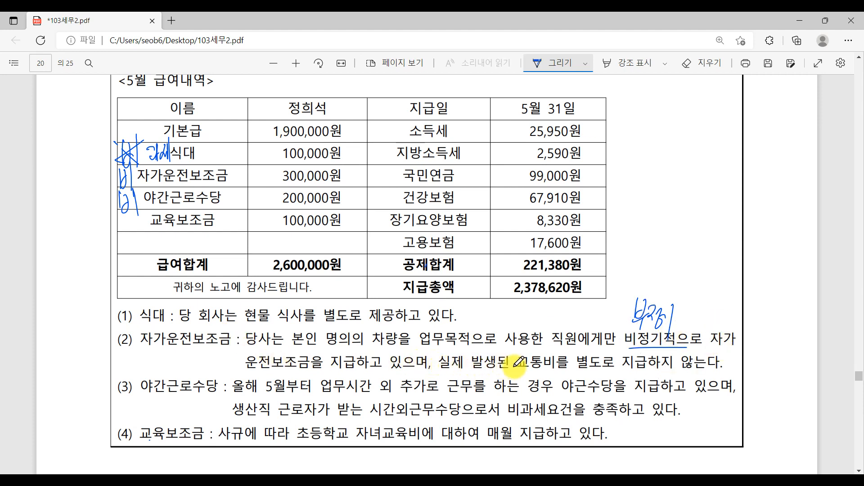
left_click_drag(601, 373, 720, 372)
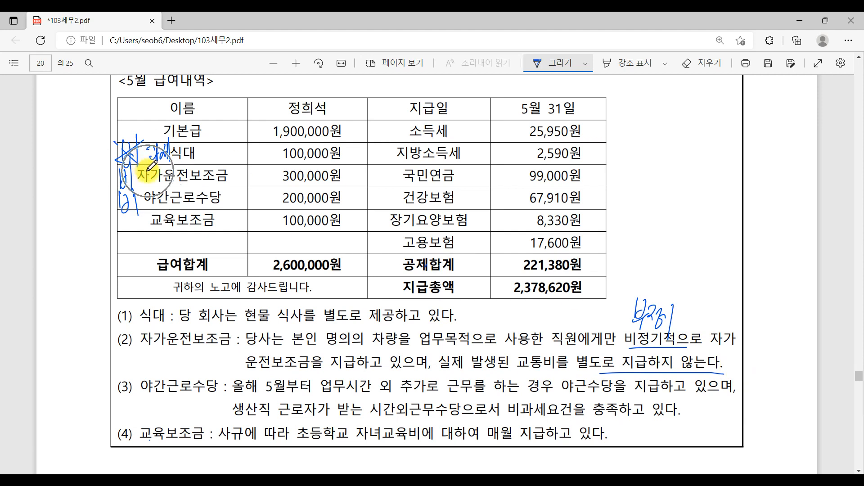
Step: Circle the 자가운전보조금 mark, ring the production-worker condition, and underline note (3)'s night-work, 시간외근무수당 and 충족하고 wording
left_click_drag(118, 168, 146, 161)
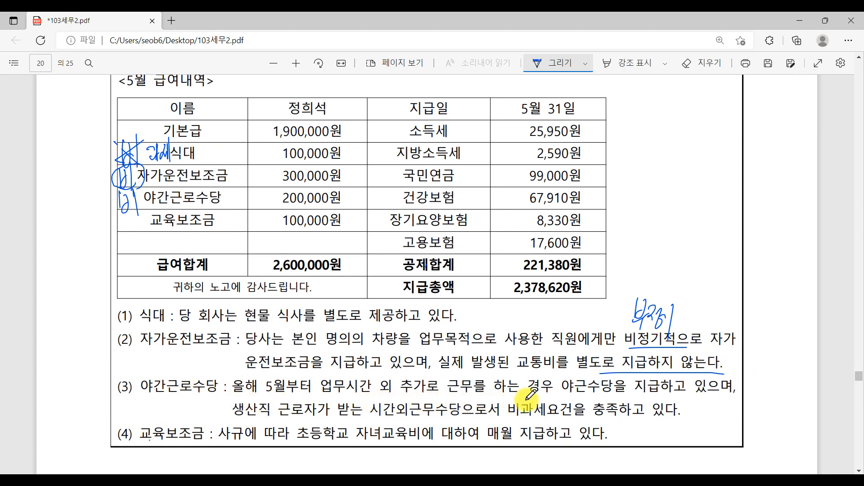
left_click_drag(562, 390, 735, 391)
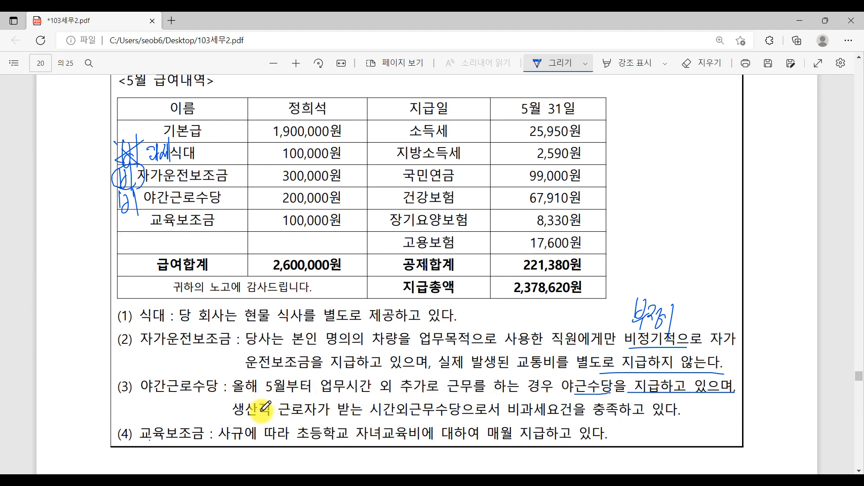
left_click_drag(369, 412, 588, 418)
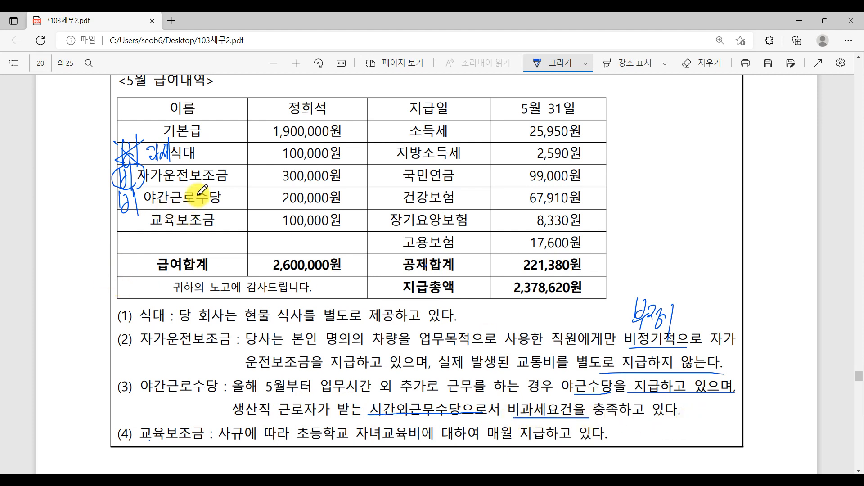
scroll(285, 279, "up", 4)
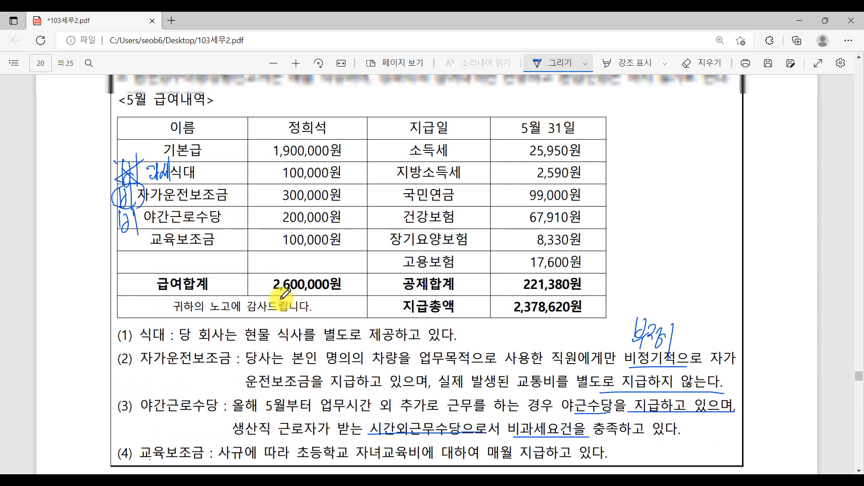
mouse_move(322, 131)
left_mouse_down()
mouse_move(254, 132)
mouse_move(364, 133)
mouse_move(297, 132)
left_mouse_up()
scroll(499, 342, "down", 5)
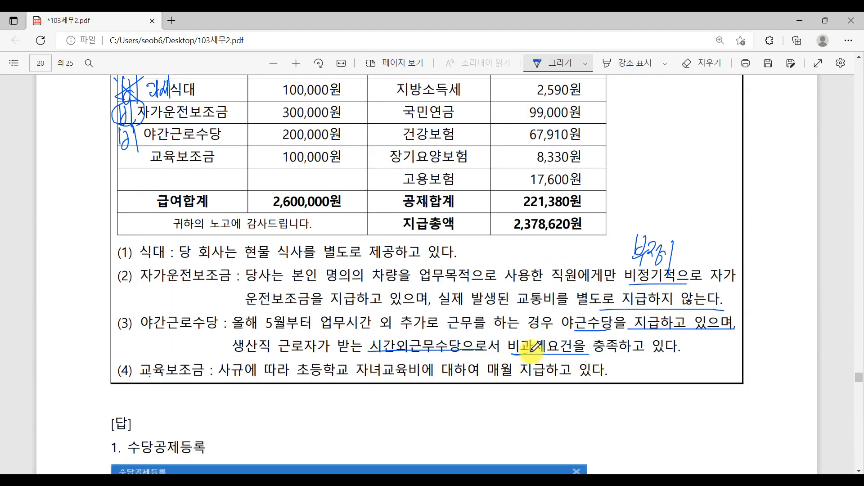
left_click_drag(578, 356, 697, 359)
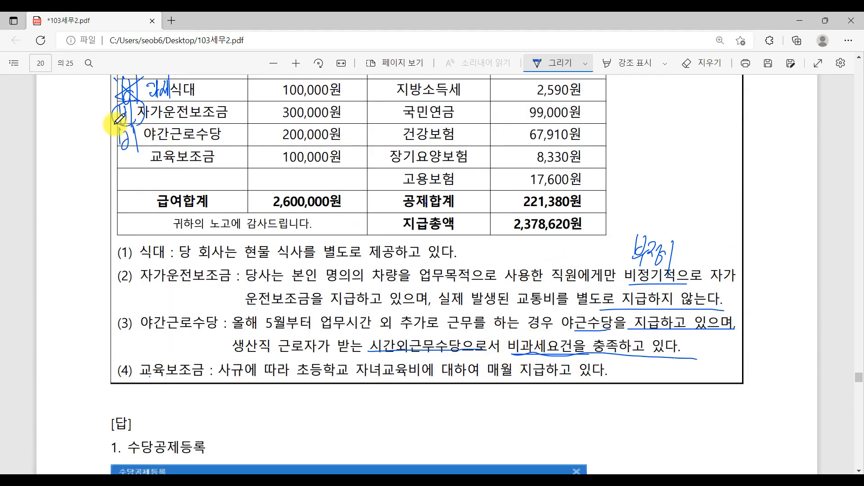
Step: Circle the 야간근로수당 mark and add a circled handwritten note beside 교육보조금
mouse_move(141, 141)
left_mouse_down()
mouse_move(115, 135)
mouse_move(141, 140)
left_mouse_up()
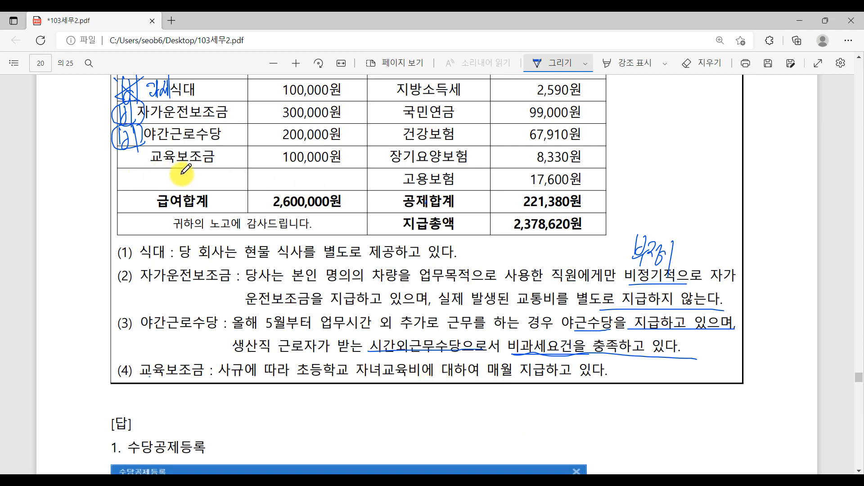
scroll(326, 389, "up", 1)
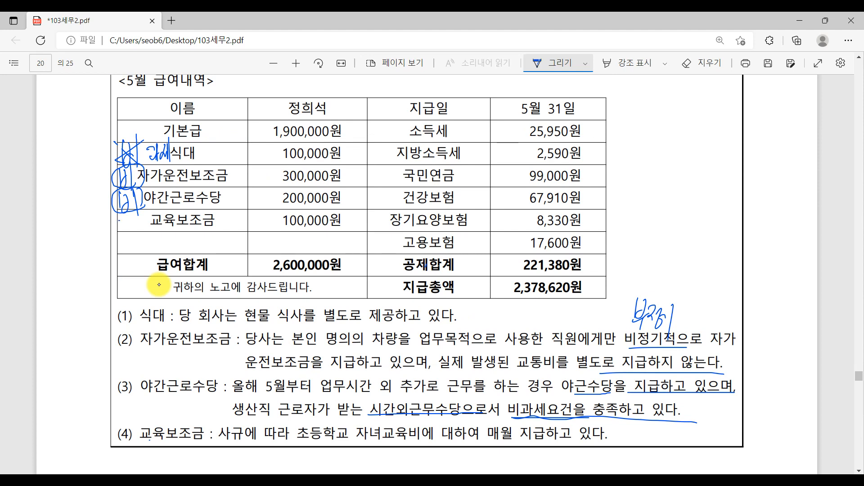
mouse_move(119, 214)
left_mouse_down()
mouse_move(131, 232)
mouse_move(142, 228)
left_mouse_up()
mouse_move(140, 212)
left_mouse_down()
mouse_move(149, 235)
mouse_move(126, 211)
left_mouse_up()
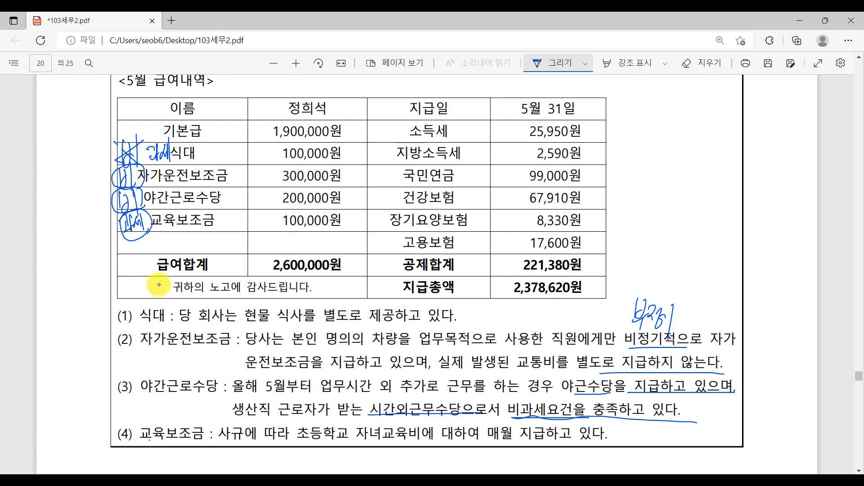
Step: Tick the 300,000원 자가운전보조금 and 200,000원 야간근로수당 amounts
left_click_drag(240, 162, 262, 157)
left_click_drag(235, 189, 252, 190)
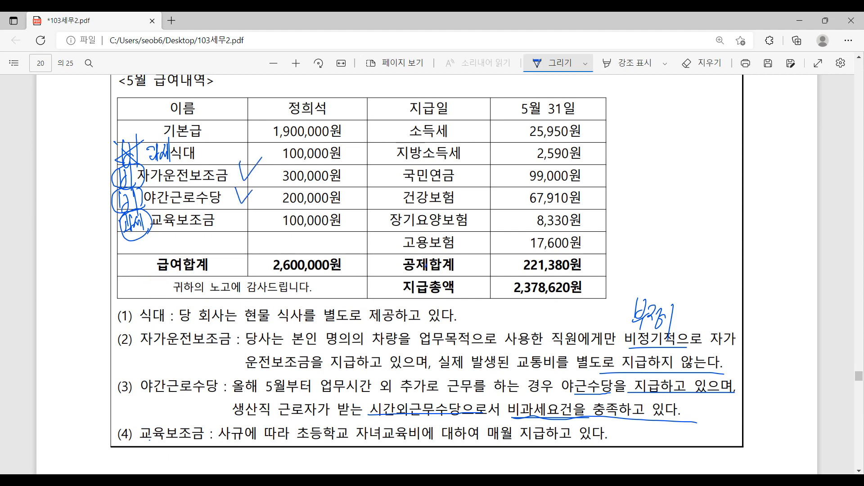
scroll(416, 418, "up", 5)
scroll(417, 418, "down", 2)
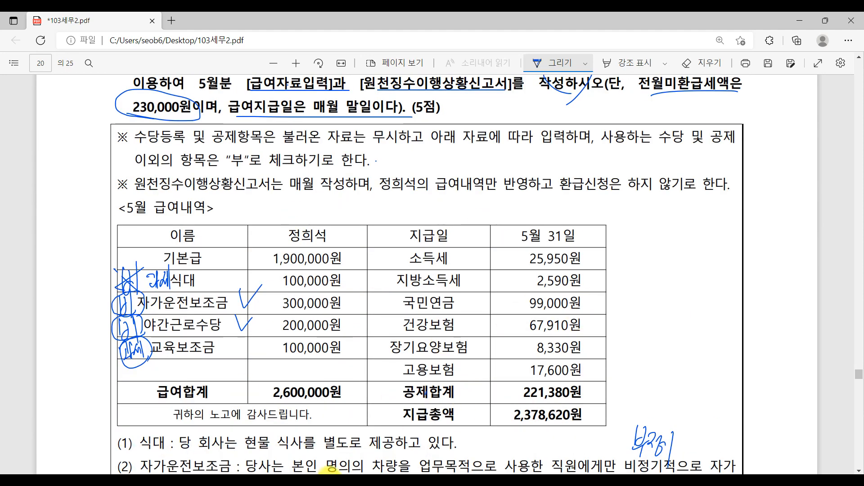
key("alt+Tab")
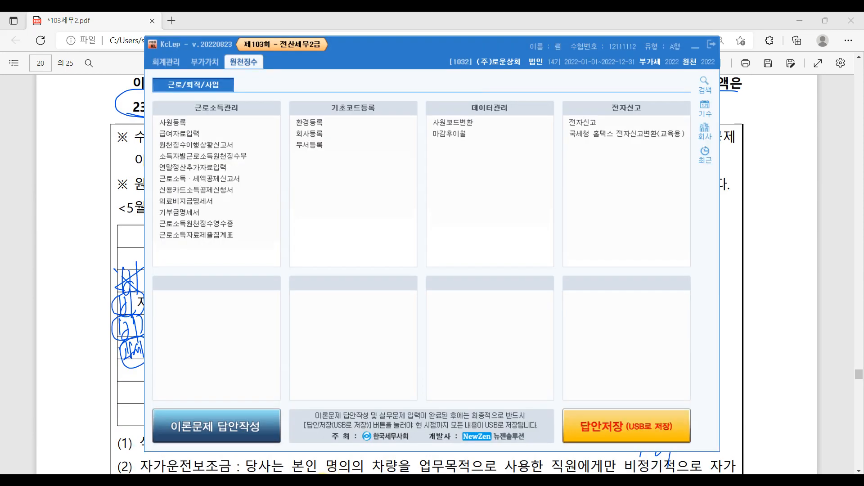
Step: Open 급여자료입력 and its F4 수당공제 allowance registration list
left_click(198, 136)
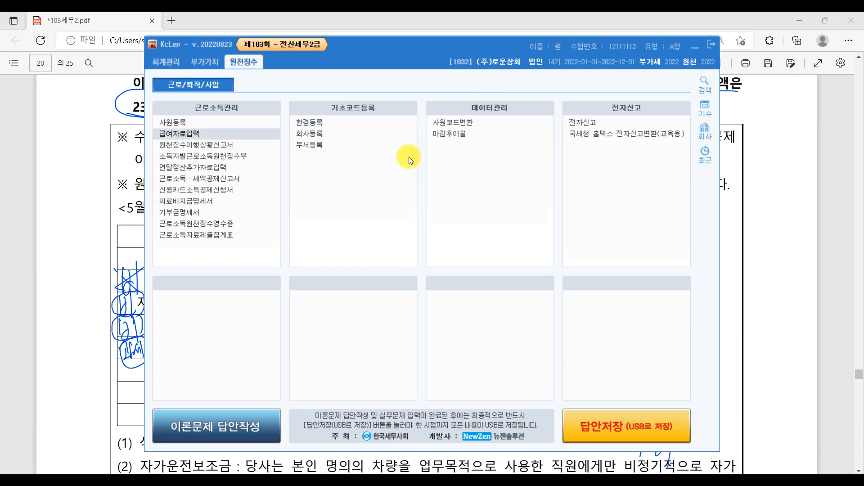
left_click(217, 134)
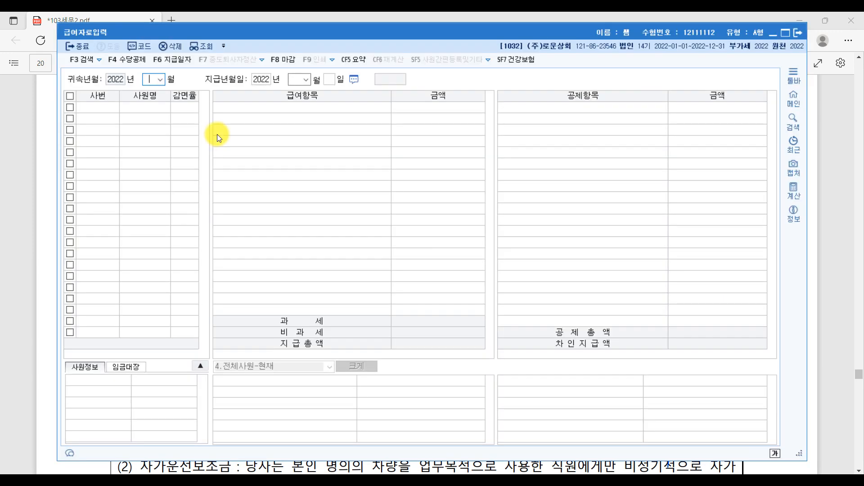
left_click(142, 63)
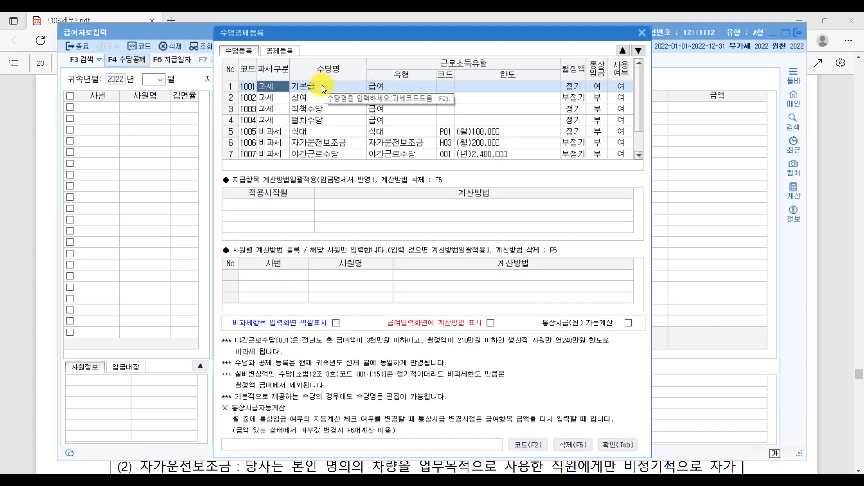
left_click(323, 86)
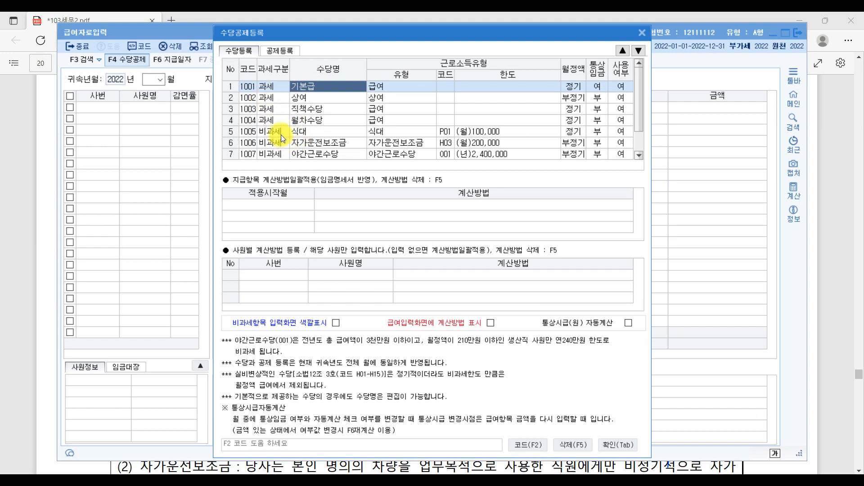
scroll(281, 134, "down", 1)
Step: Add taxable allowance 2001 식대 in row 8 and move it up to the top
left_click(274, 152)
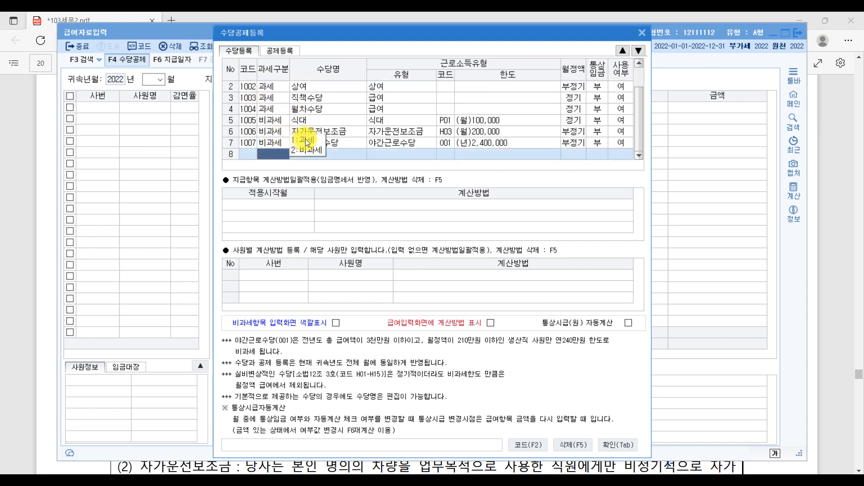
left_click(307, 141)
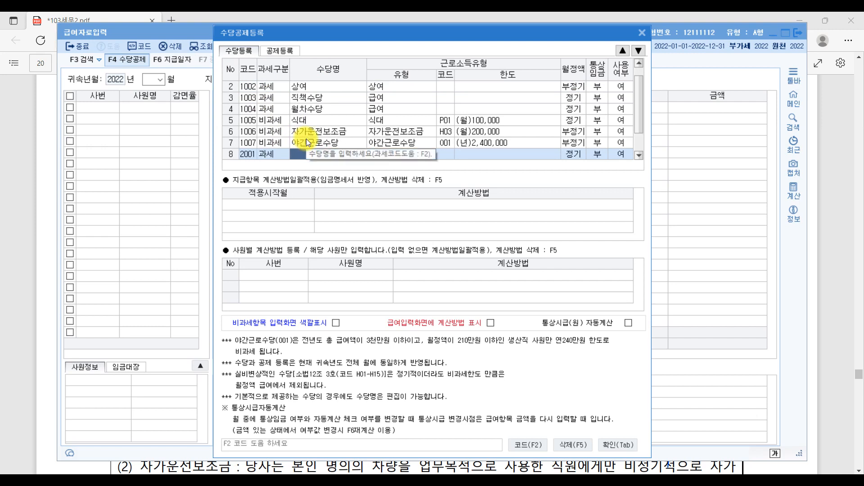
type("식대")
left_click(425, 153)
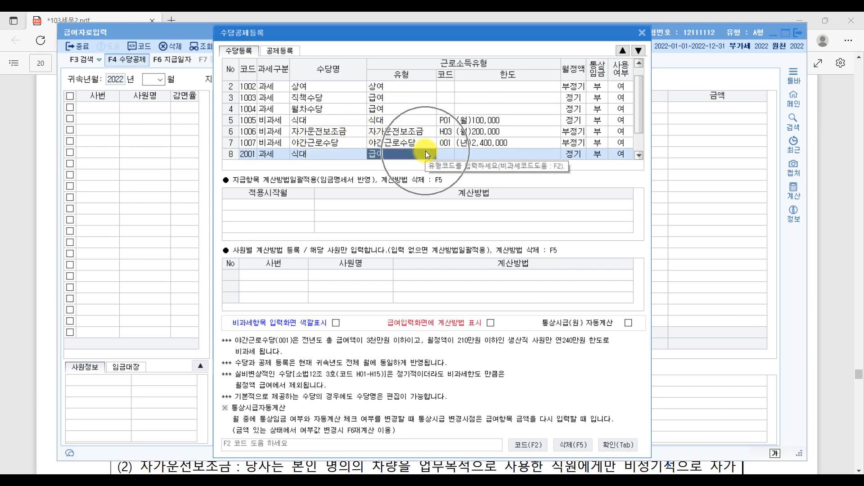
scroll(426, 150, "up", 1)
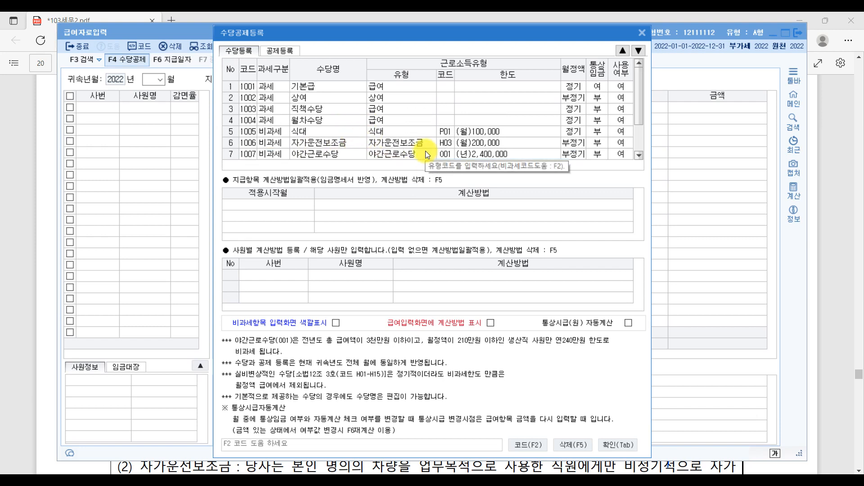
left_click(620, 50)
left_click(621, 51)
left_click(622, 51)
left_click(622, 50)
left_click(623, 51)
left_click(623, 51)
left_click(623, 51)
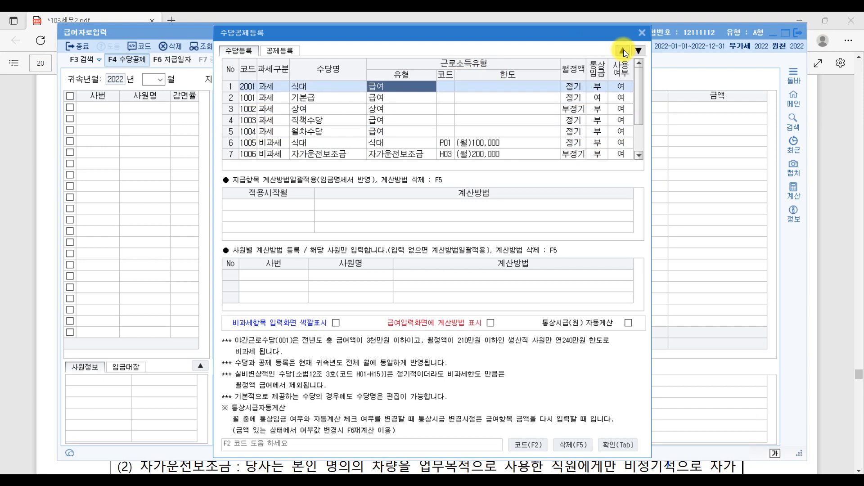
Step: Order the allowances with 식대 below 기본급, then 자가운전보조금 third and 야간근로수당 fourth
left_click(637, 50)
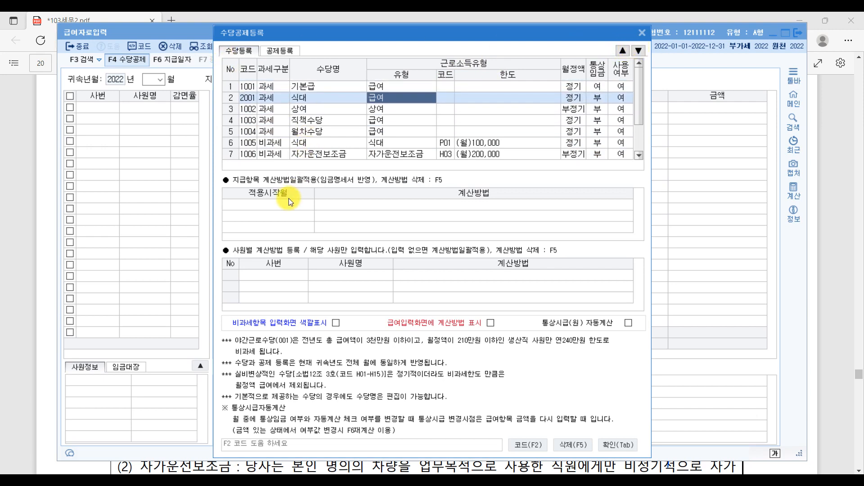
left_click(311, 154)
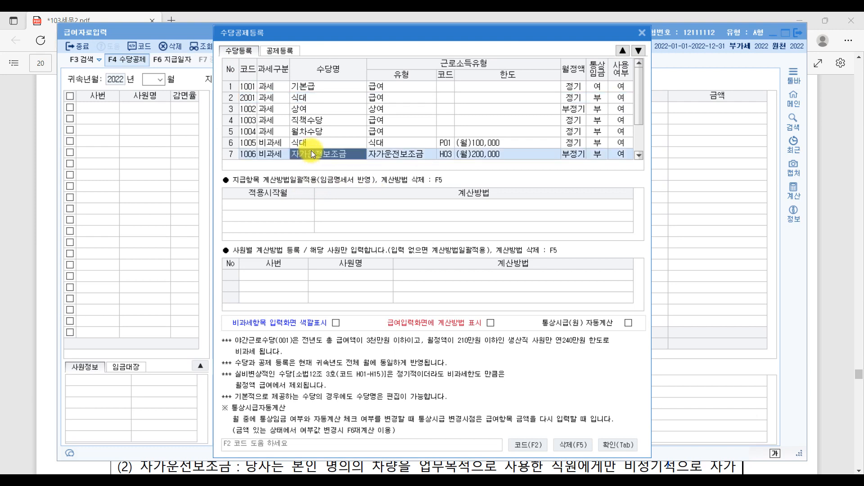
left_click(267, 155)
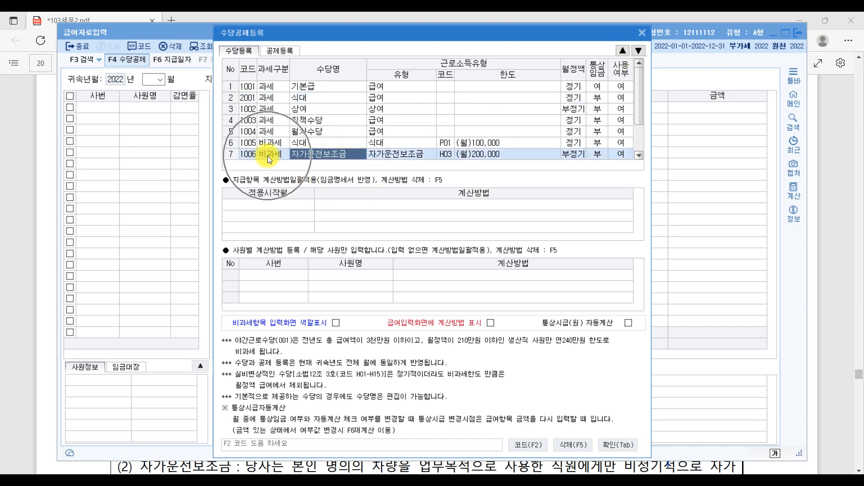
left_click(623, 50)
left_click(623, 50)
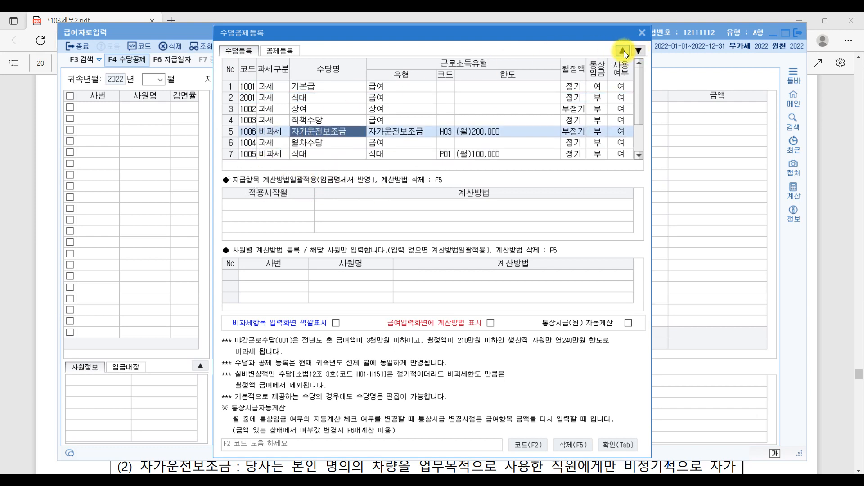
left_click(623, 50)
left_click(623, 50)
left_click(327, 113)
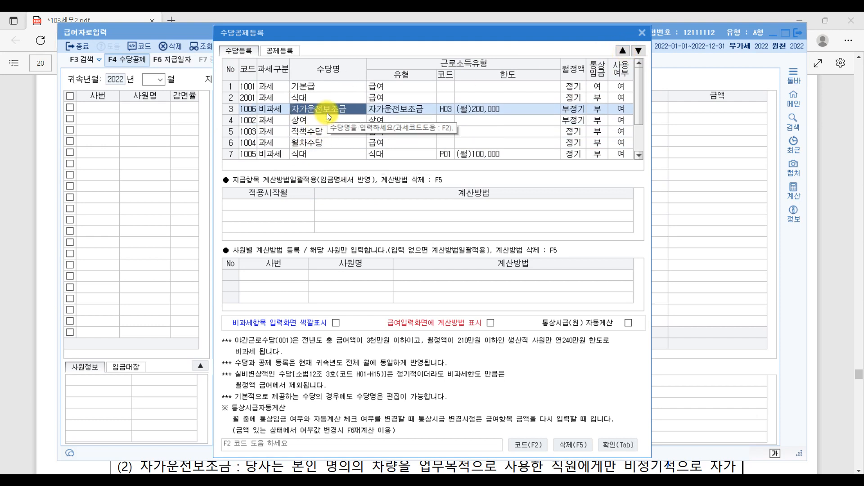
scroll(323, 131, "down", 1)
left_click(314, 143)
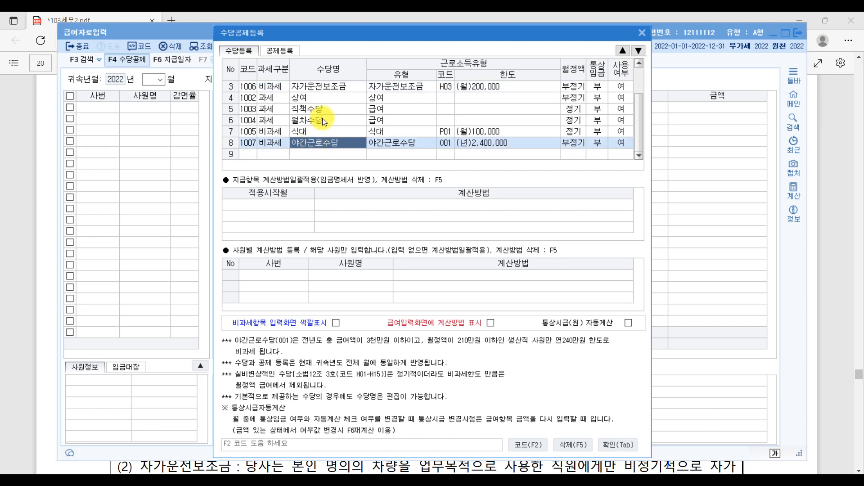
left_click(623, 51)
left_click(622, 51)
left_click(623, 50)
left_click(622, 50)
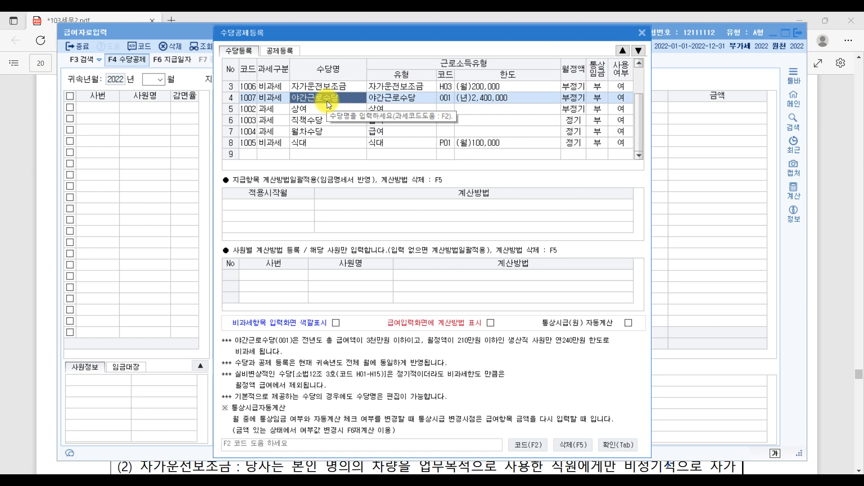
Step: Add taxable allowance 2002 교육보조금 in row 9 and move it up to fifth place
left_click(264, 153)
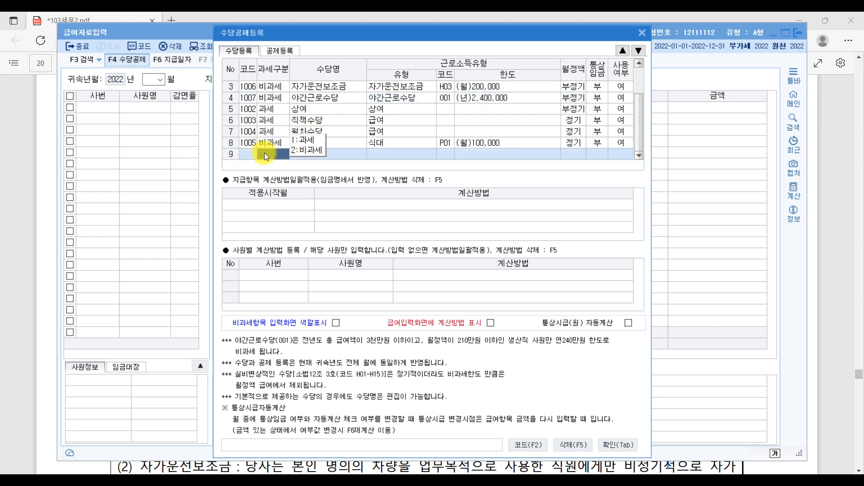
left_click(307, 138)
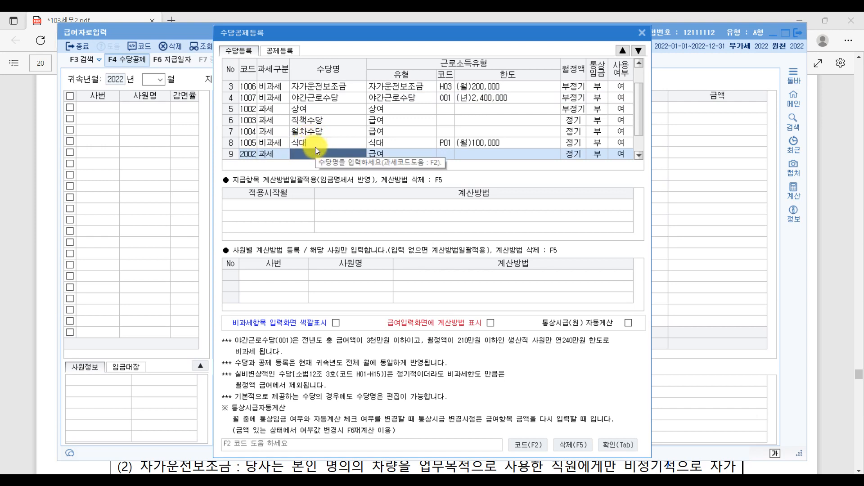
type("교ㅇ")
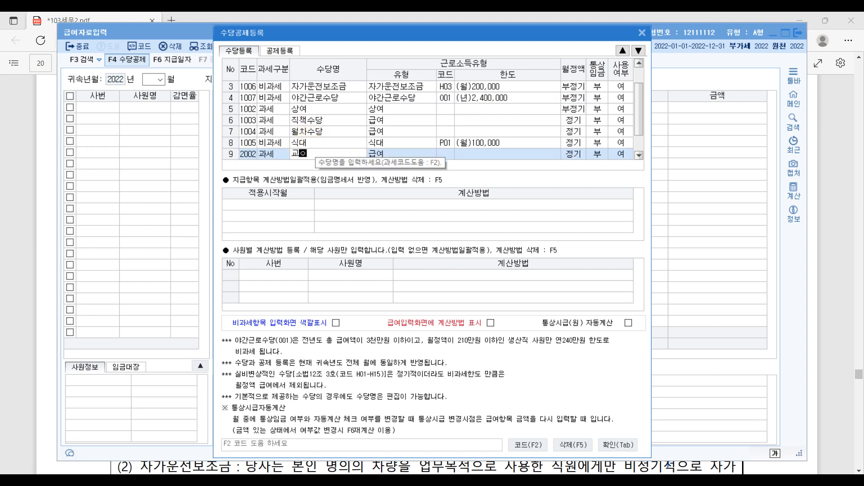
type("육보조금")
key("Return")
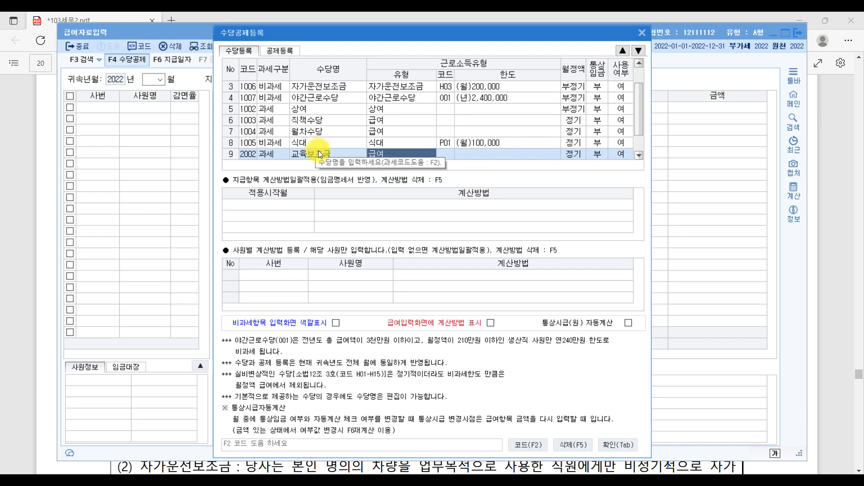
left_click(317, 151)
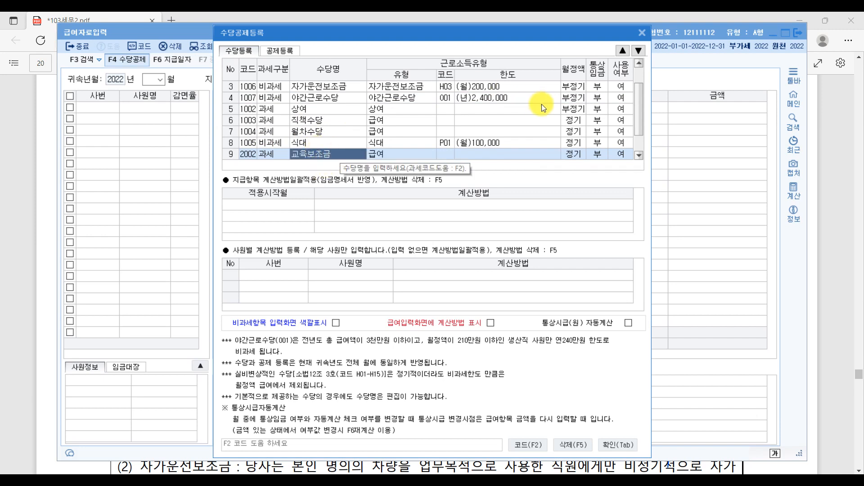
left_click(622, 50)
left_click(622, 50)
left_click(622, 50)
left_click(622, 50)
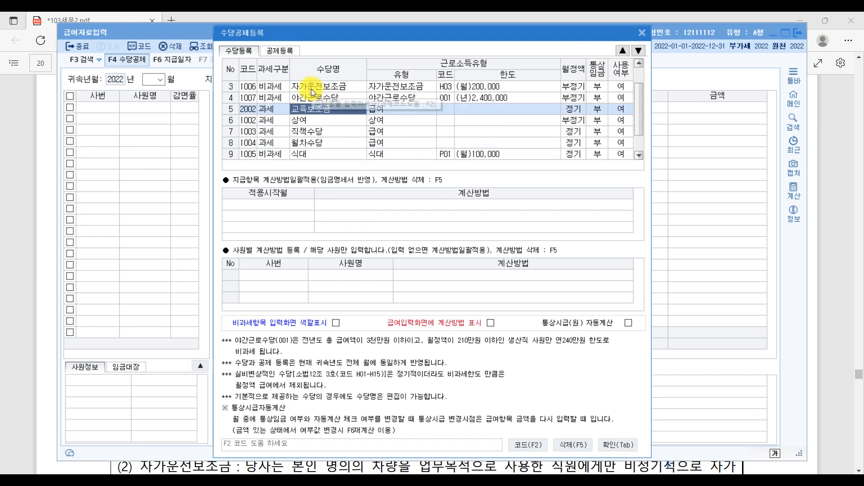
Step: Set 사용여부 to 부 for 상여, 직책수당, 월차수당 and the non-taxable 식대 allowance
left_click(293, 122)
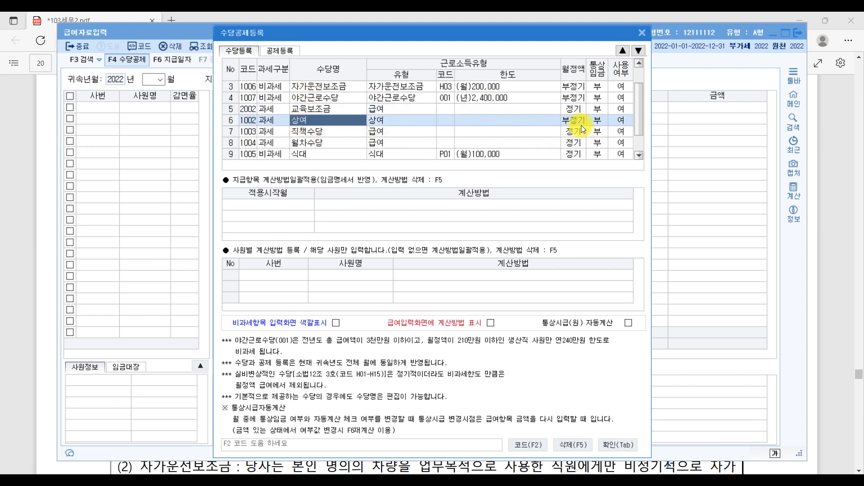
left_click(622, 120)
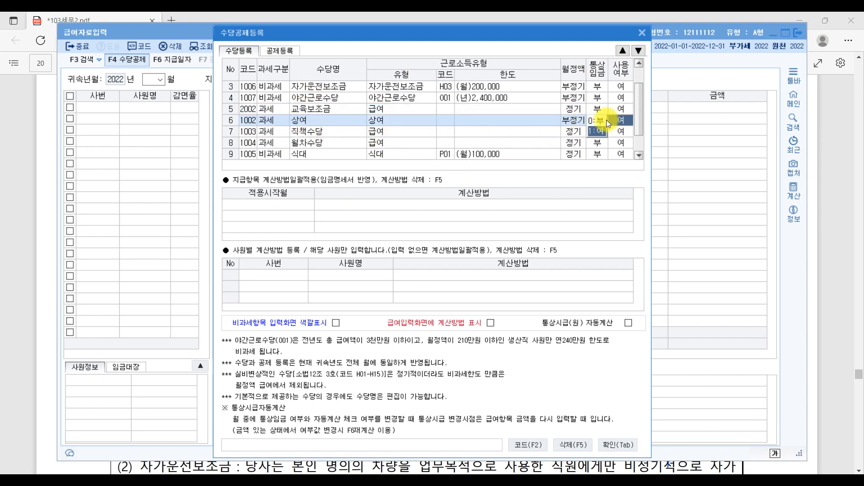
left_click(598, 120)
left_click(617, 130)
left_click(596, 130)
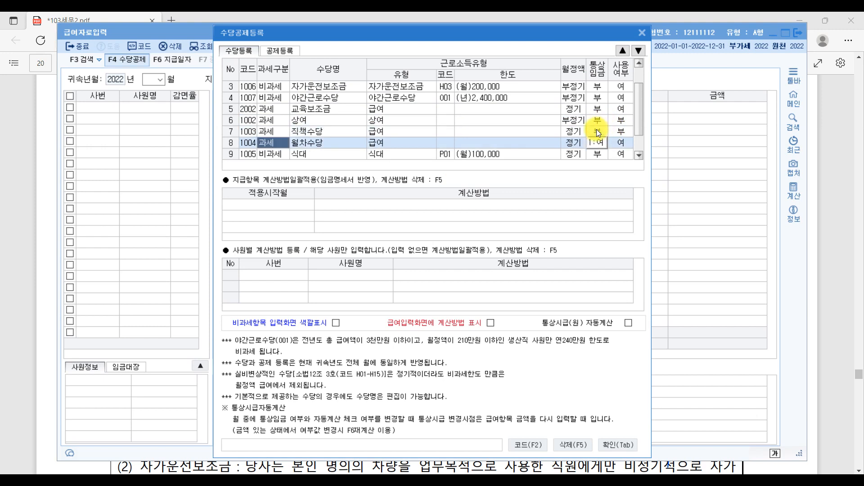
left_click(618, 145)
left_click(595, 143)
left_click(621, 153)
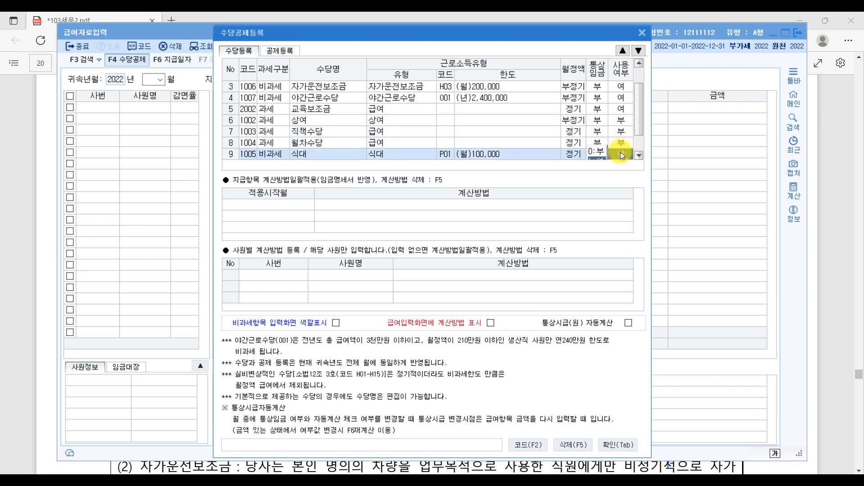
left_click(594, 149)
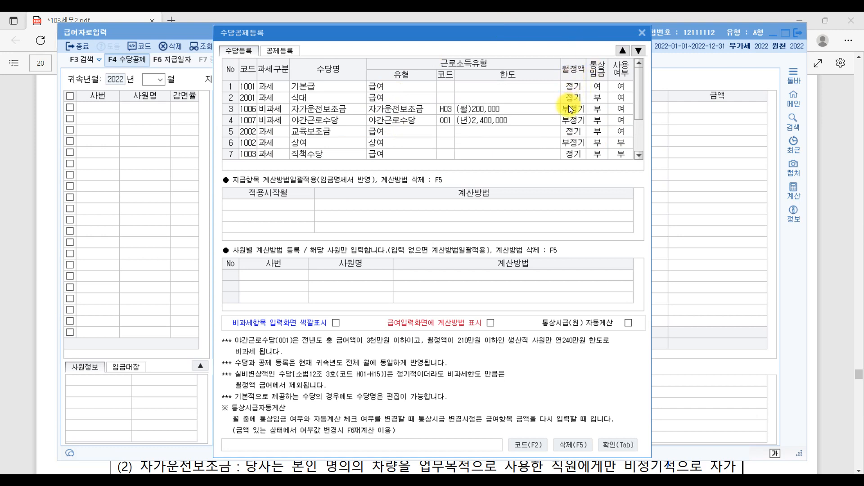
key("ctrl")
left_click(842, 245)
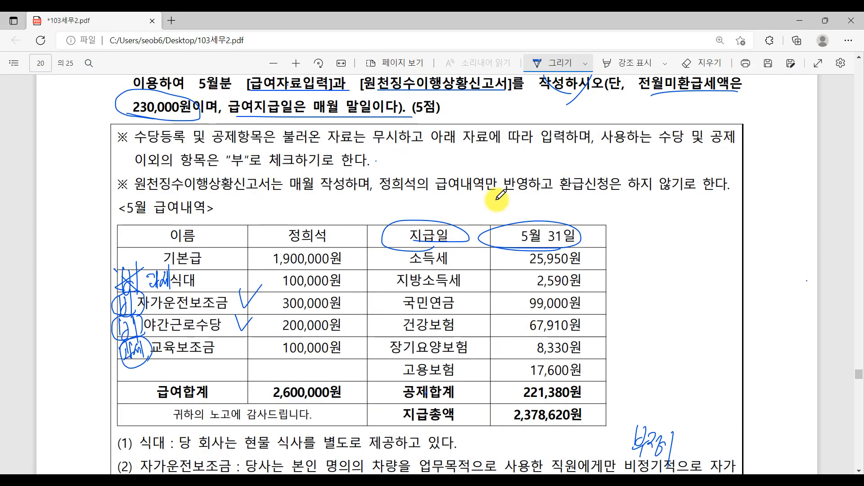
Step: Underline 자가운전보조금 in note (2) and circle the handwritten note above 비정기적
scroll(522, 317, "down", 4)
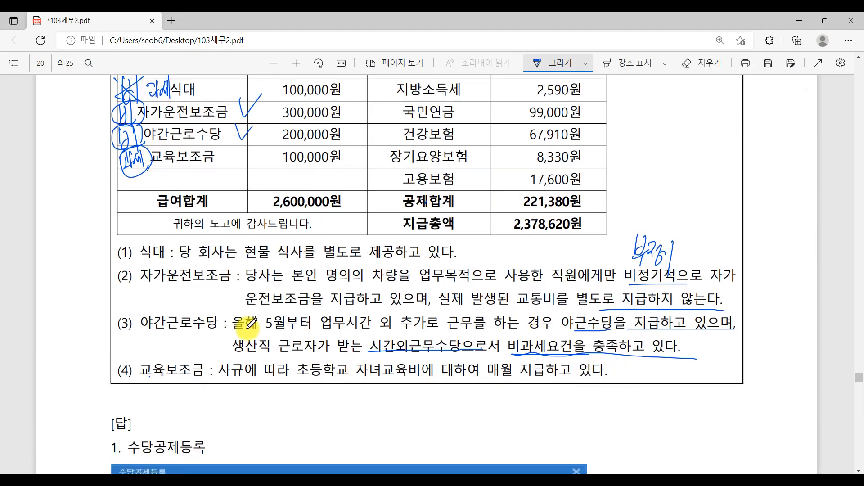
left_click_drag(145, 285, 230, 280)
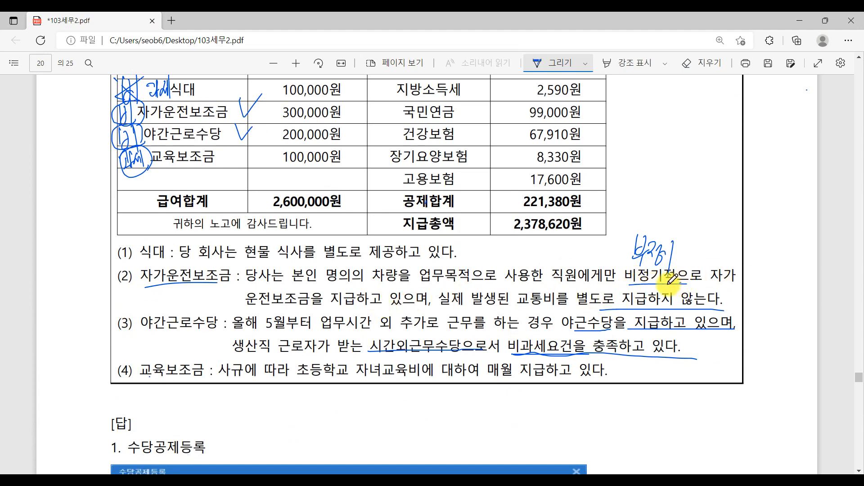
left_click_drag(672, 279, 675, 282)
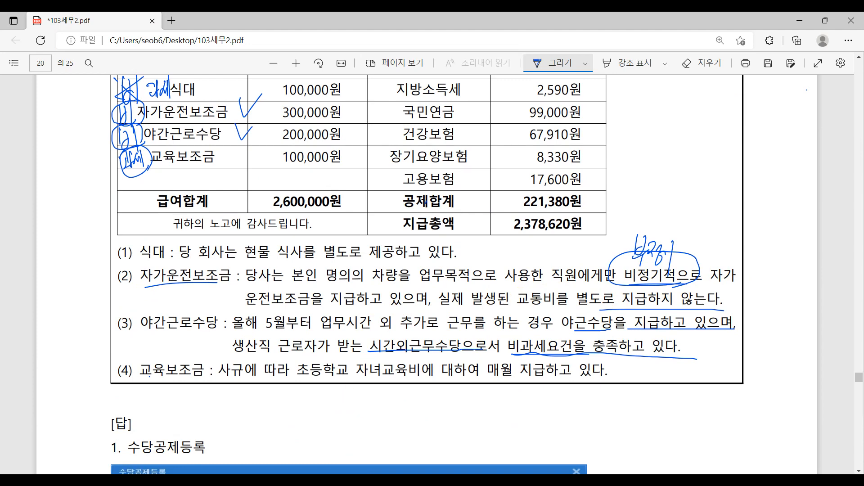
key("alt+Tab")
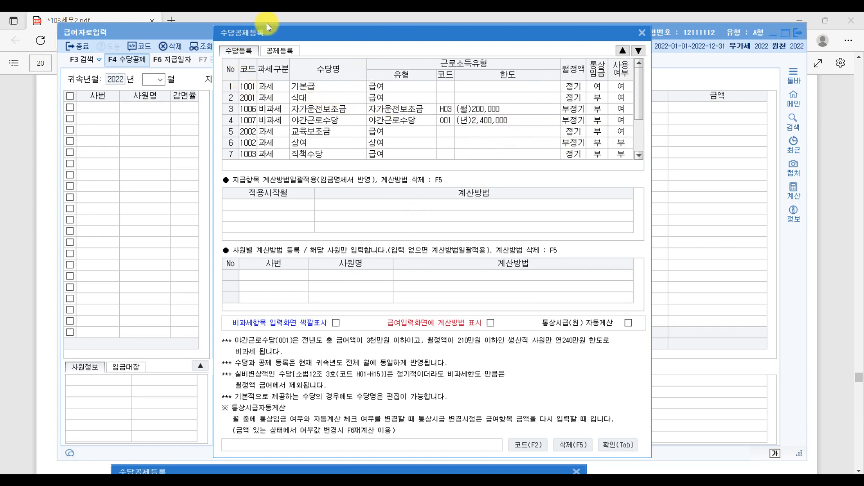
Step: On the 공제등록 list, set row 5 학자금상환 사용여부 to 0:부
left_click(275, 51)
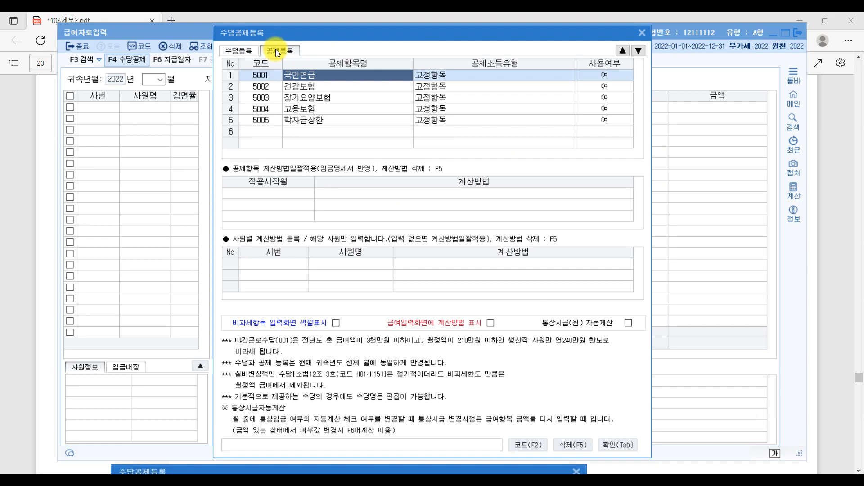
left_click(832, 232)
scroll(439, 210, "up", 2)
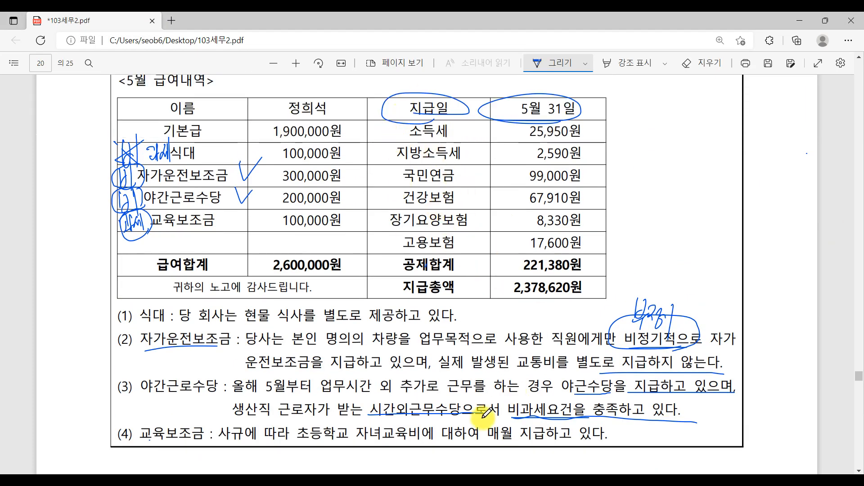
left_click(387, 479)
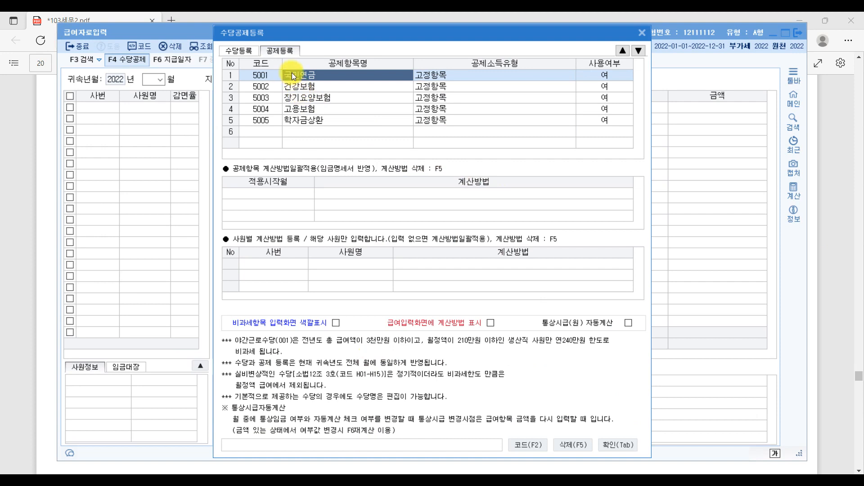
left_click(325, 119)
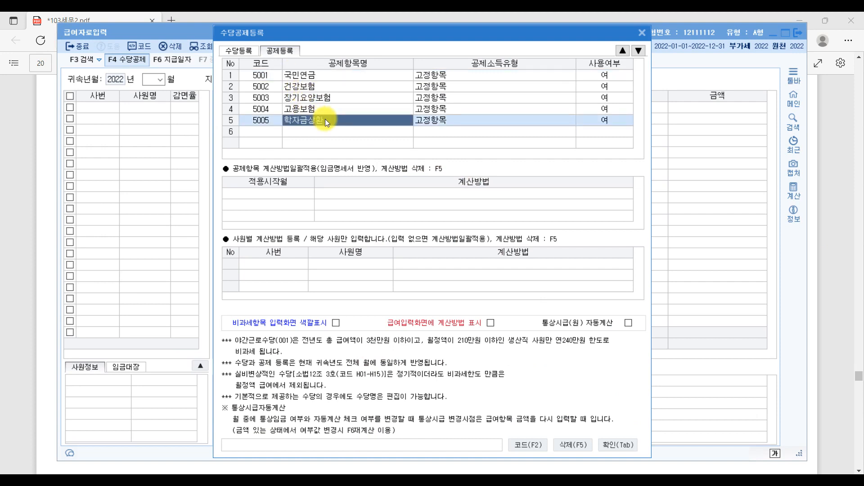
left_click(604, 118)
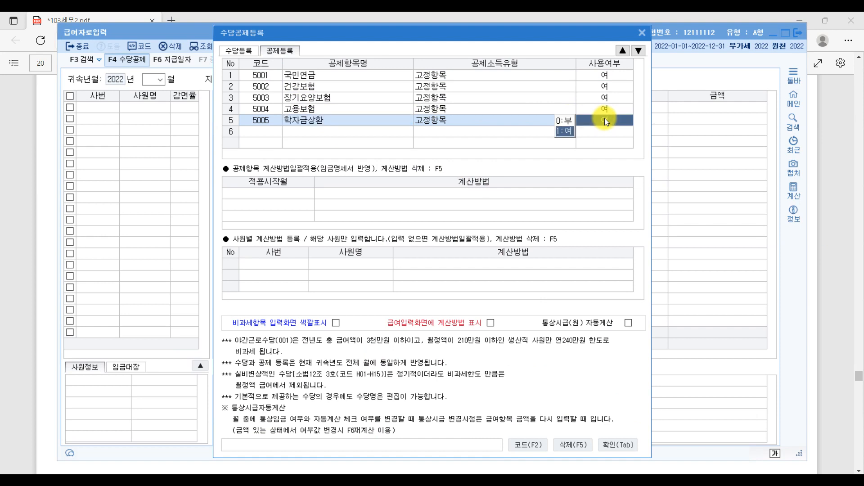
left_click(557, 118)
left_click(242, 52)
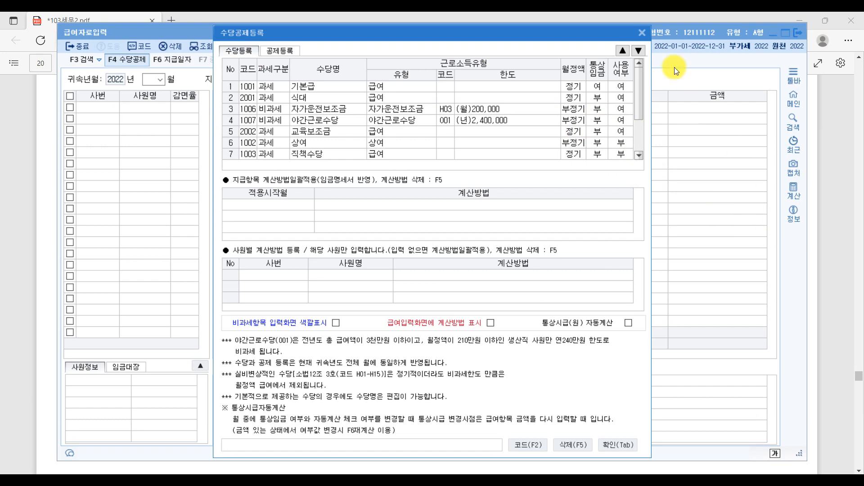
Step: Save the allowance list, then set 귀속년월 to May and 지급년월일 to 05/31 to load employee 101
left_click(602, 442)
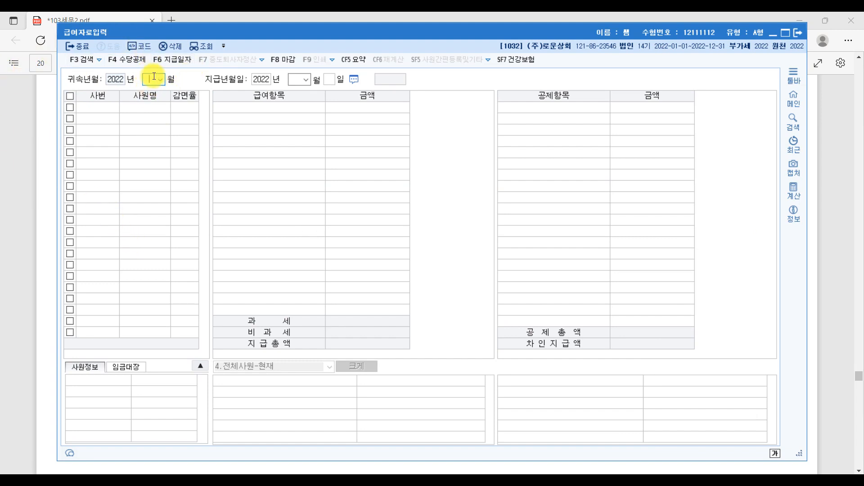
type("5")
key("Return")
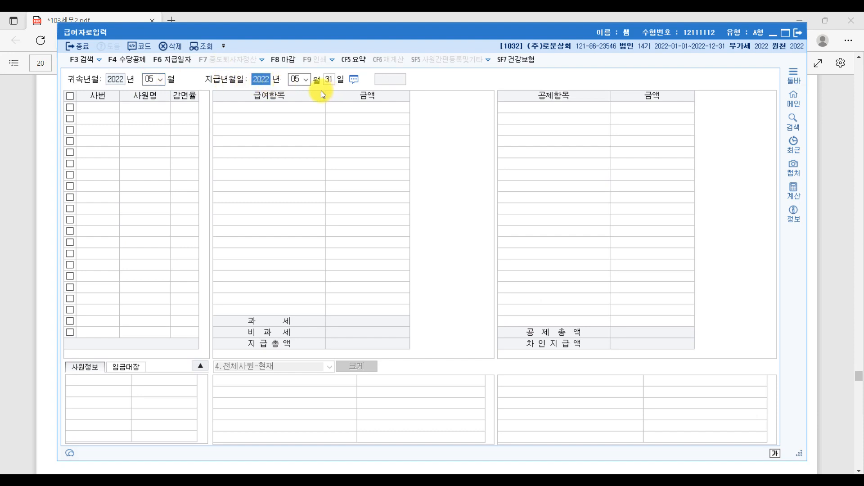
left_click(833, 269)
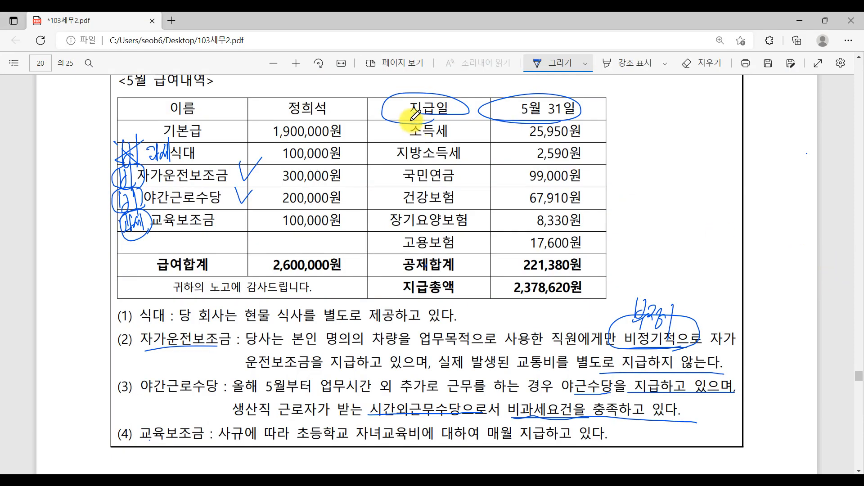
left_click(384, 473)
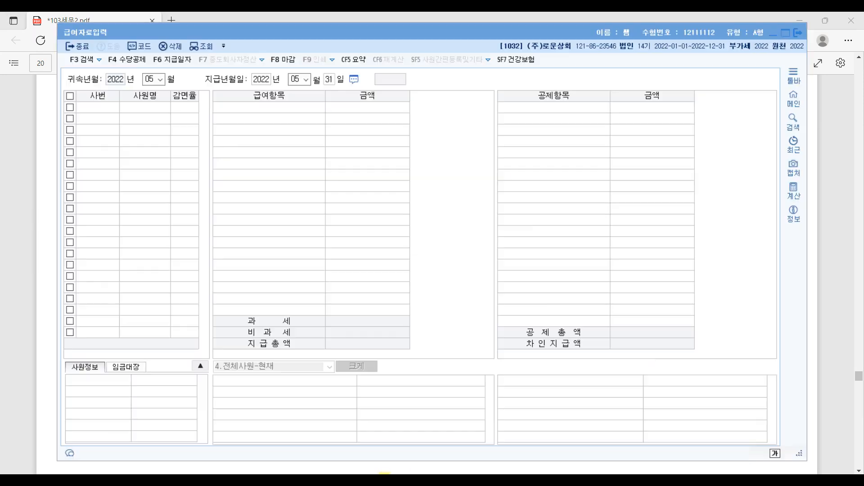
left_click(332, 80)
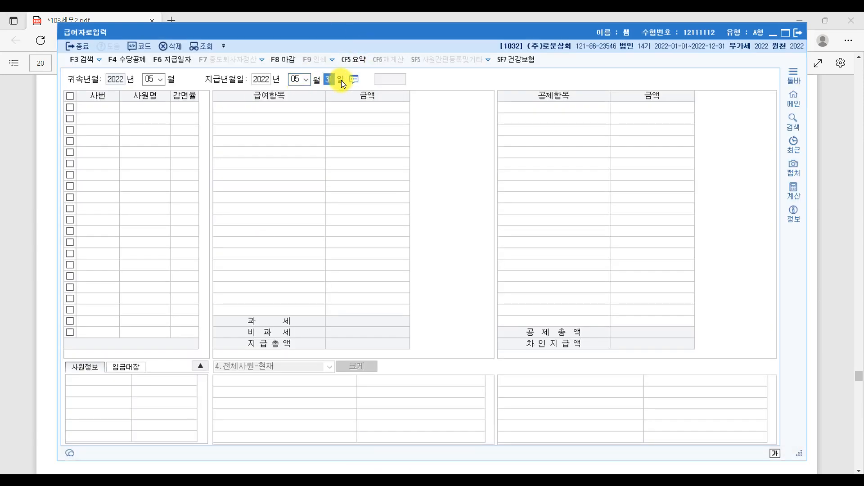
key("Return")
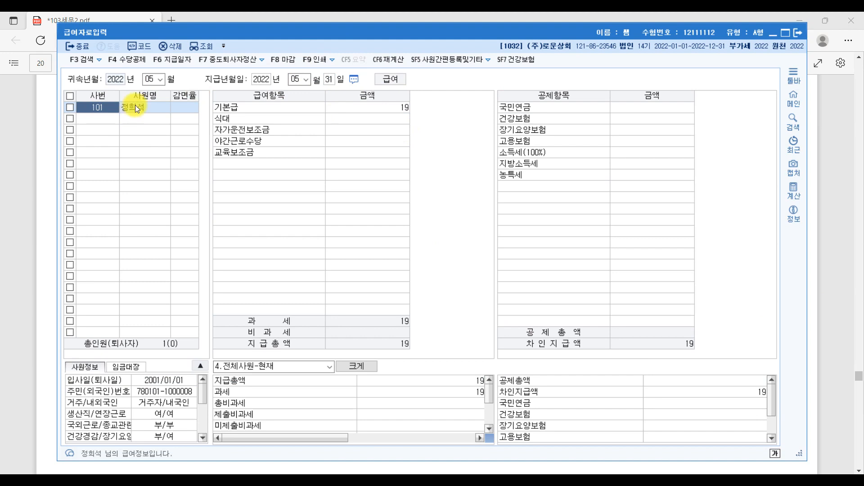
Step: Enter May pay: 기본급 1,900,000, 식대 100,000, 자가운전 300,000, 야간 200,000, 교육보조금 100,000
left_click(361, 108)
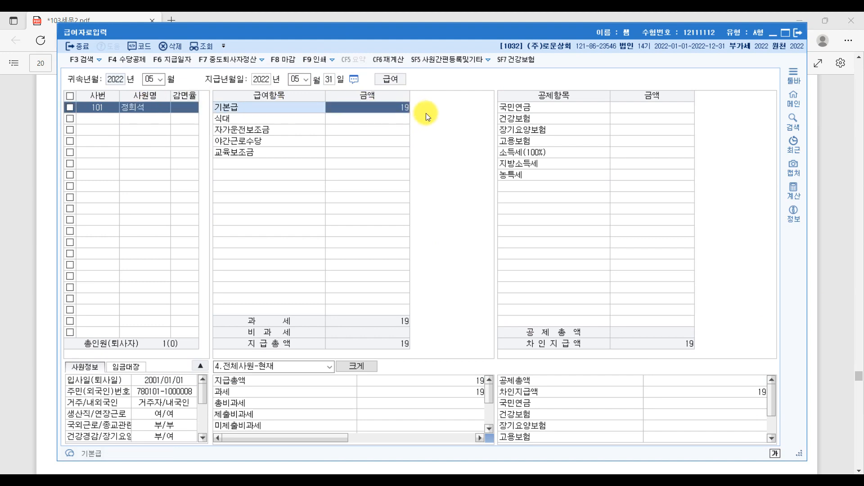
type("1900000")
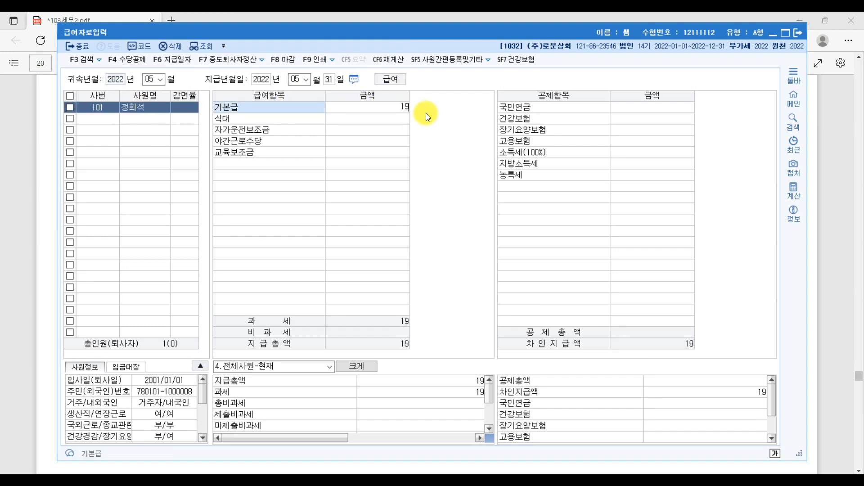
key("Return")
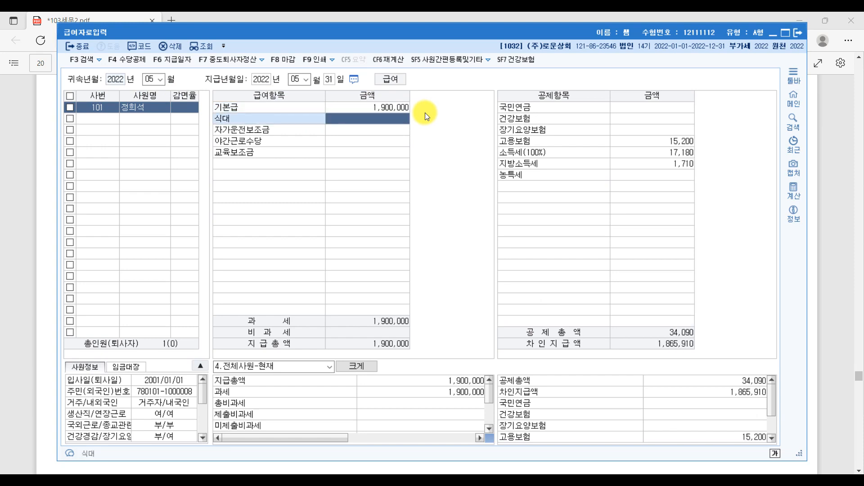
type("1000000")
key("Return")
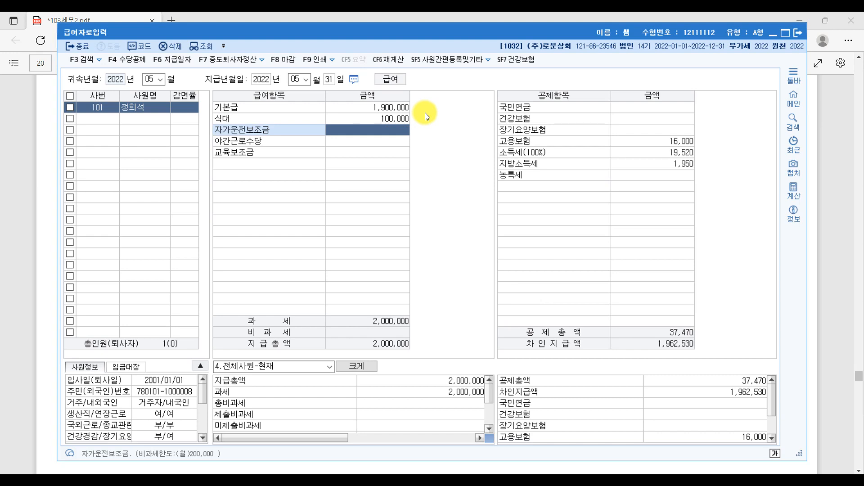
type("3000000")
key("Return")
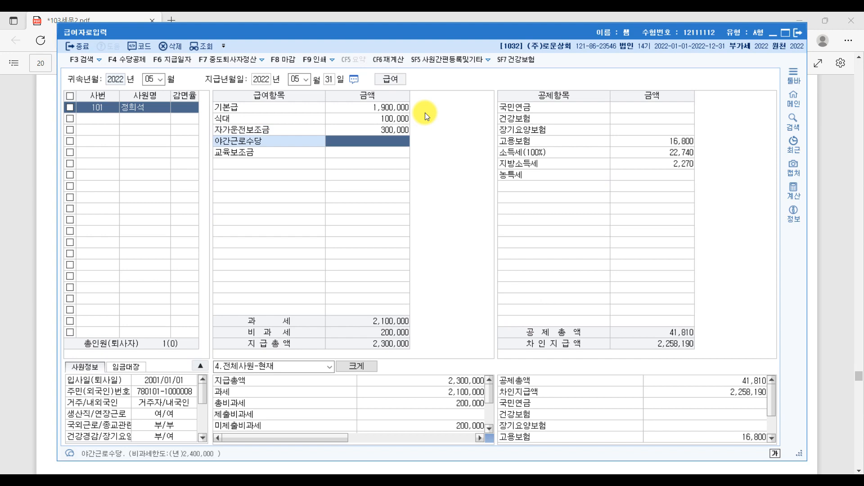
type("2000000")
key("Return")
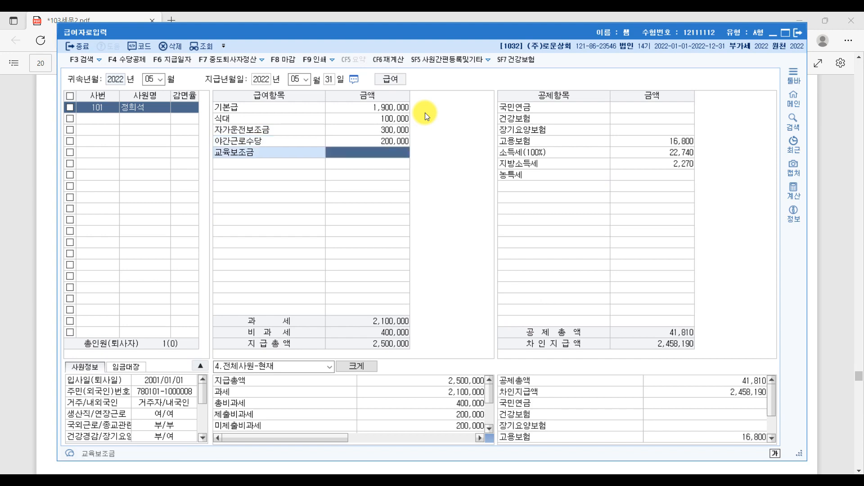
type("1000000")
key("Return")
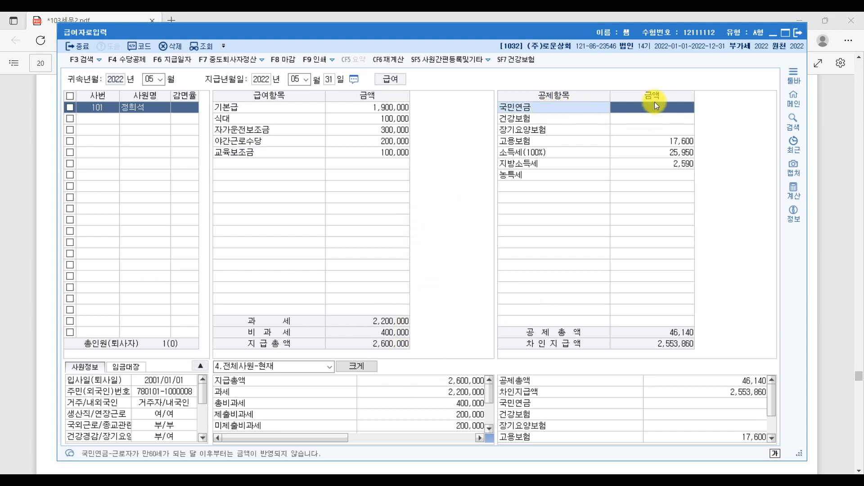
Step: Enter deductions 국민연금 99,000, 건강보험 67,910 and 장기요양보험 8,330
type("990000")
key("Return")
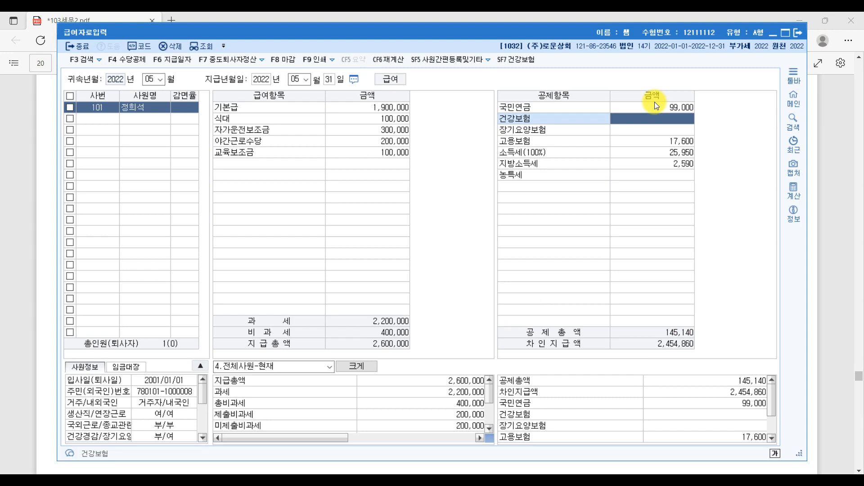
type("79")
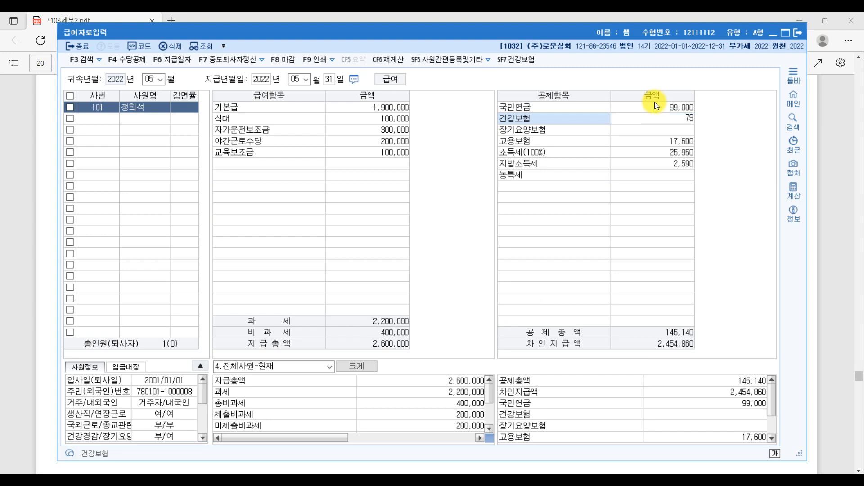
type("067910")
key("Return")
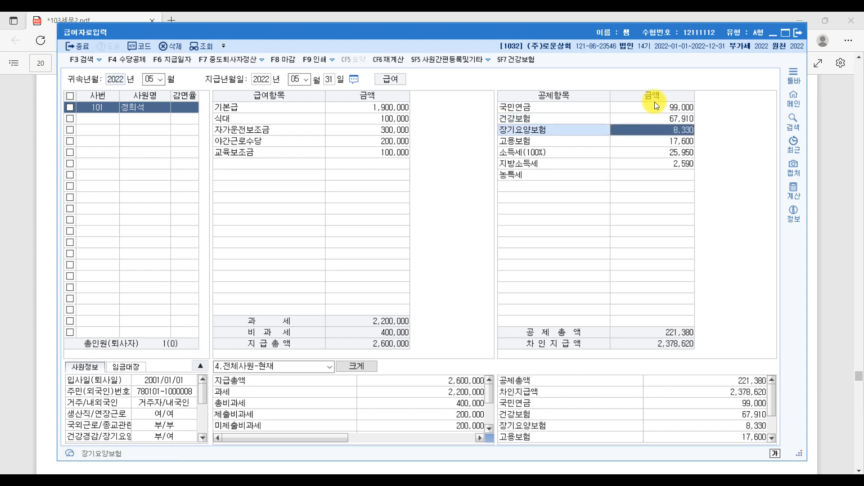
type("8330")
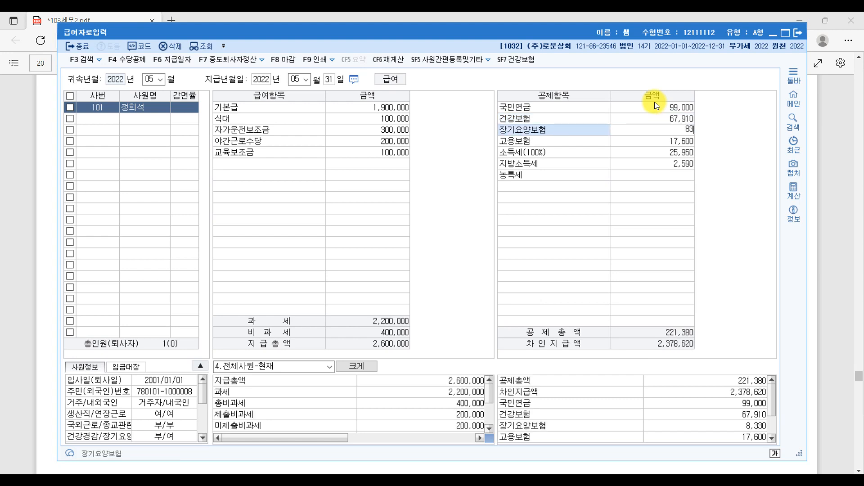
key("Return")
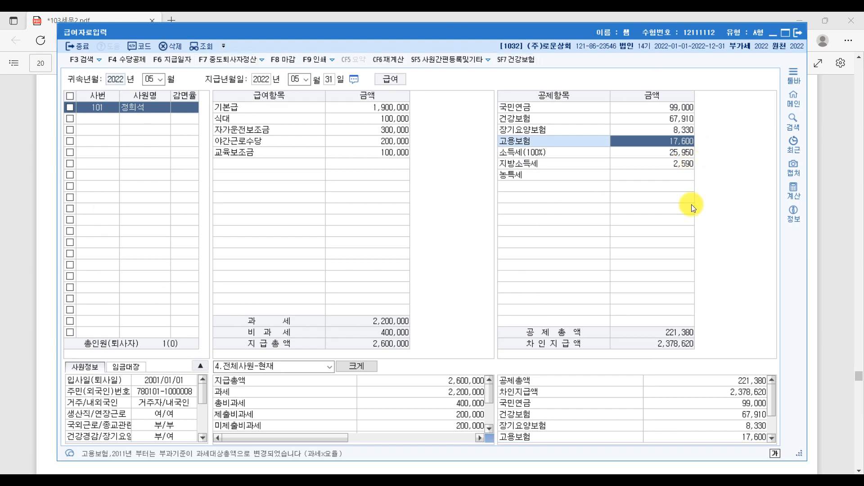
Step: Circle [급여자료입력] and [원천징수이행상황신고서] in the question text on page 20
left_click(839, 269)
scroll(450, 225, "up", 5)
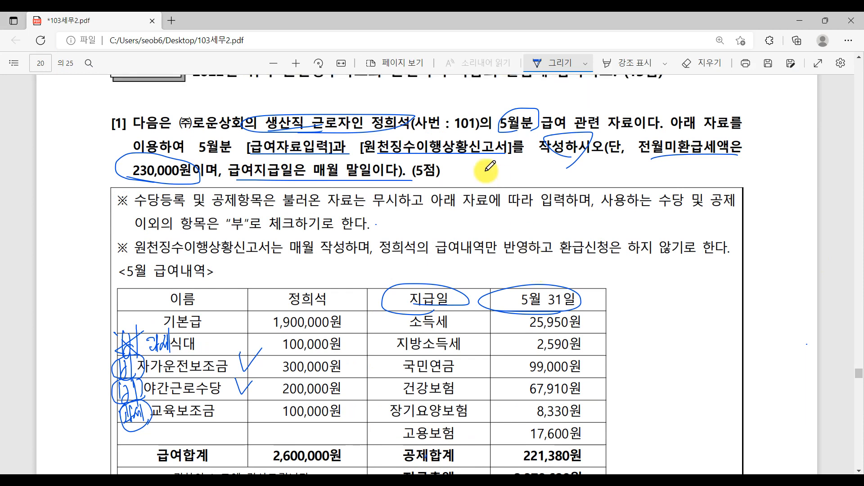
left_click_drag(272, 155, 288, 144)
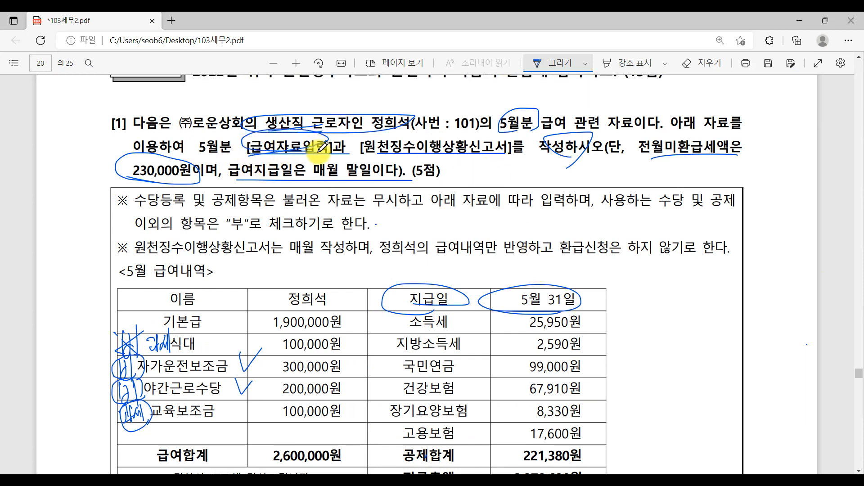
mouse_move(390, 157)
left_mouse_down()
mouse_move(498, 144)
mouse_move(450, 128)
mouse_move(360, 149)
mouse_move(441, 153)
left_mouse_up()
Step: Close the 급여자료입력 window with 종료 and return to KcLep's main menu
key("alt+Tab")
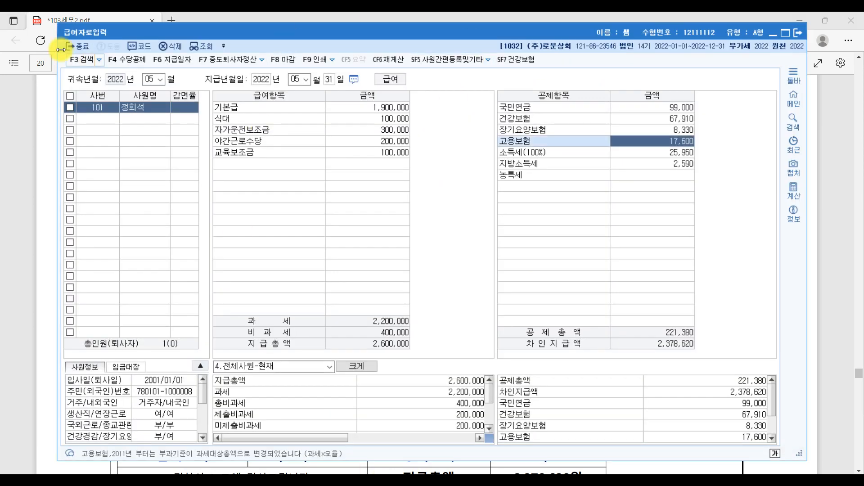
left_click(798, 34)
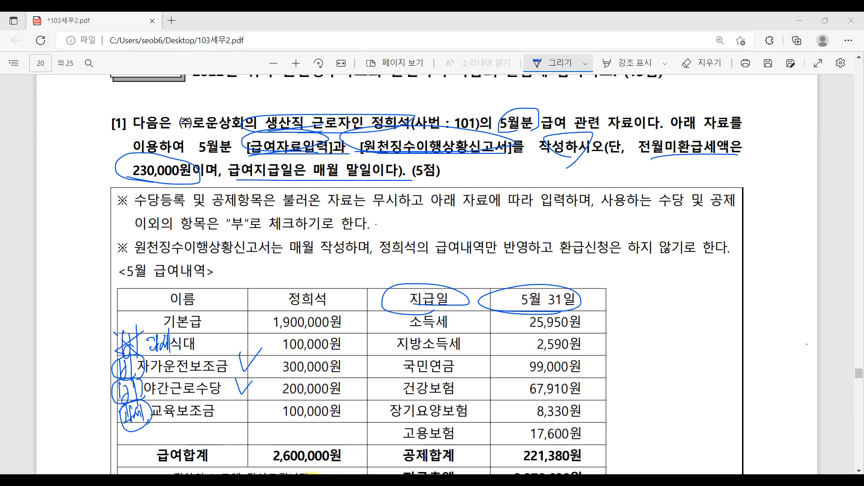
key("alt+Tab")
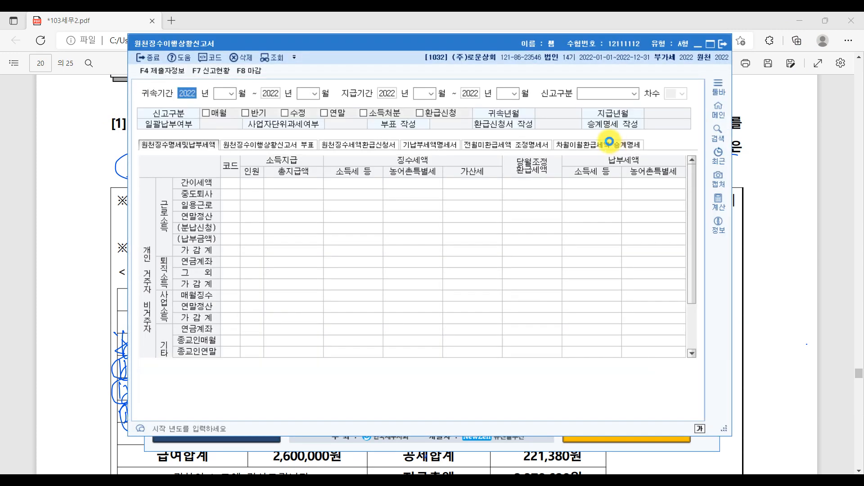
Step: Set 귀속기간 and 지급기간 to 05~05 and load the May report as 1.정기신고
left_click(221, 93)
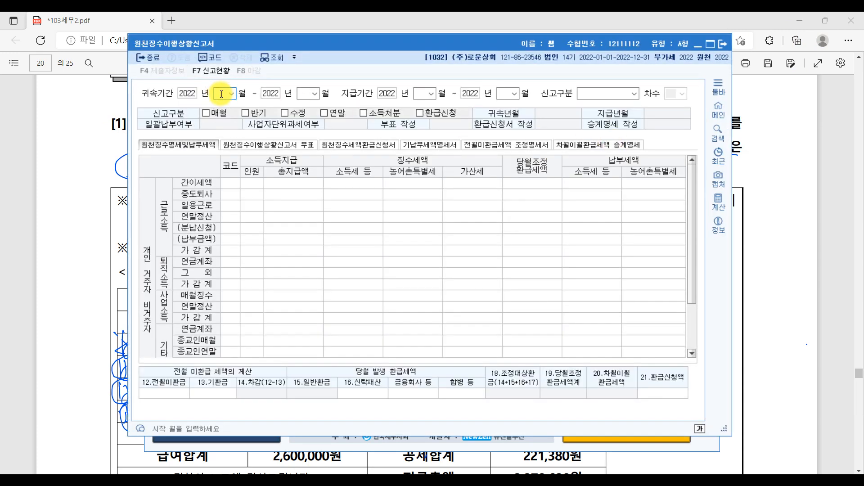
type("05")
key("Return")
key("Return")
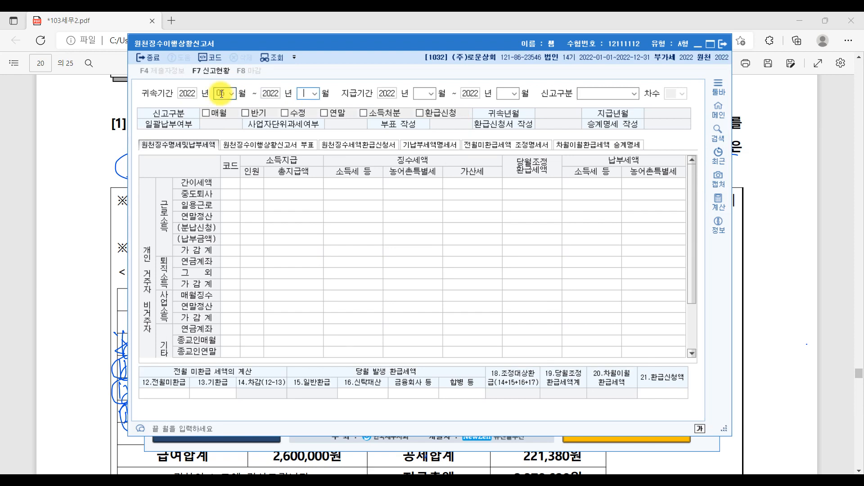
type("05")
key("Return")
key("Return")
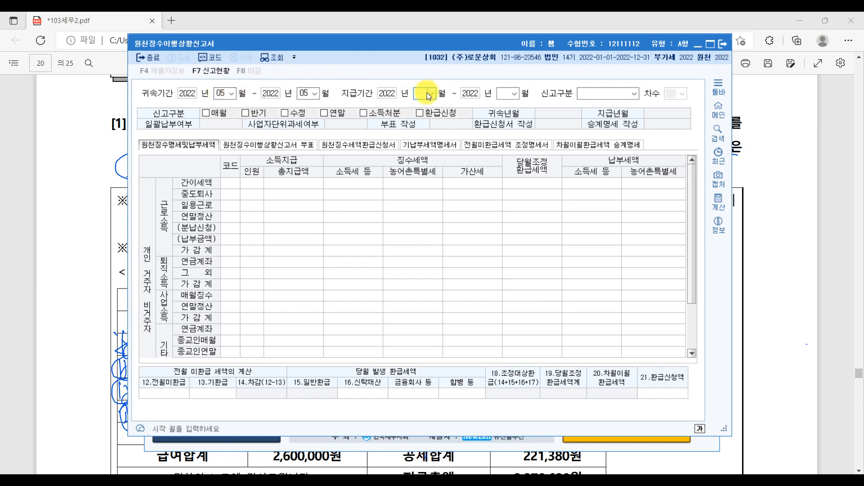
type("05")
key("Return")
key("Return")
type("05")
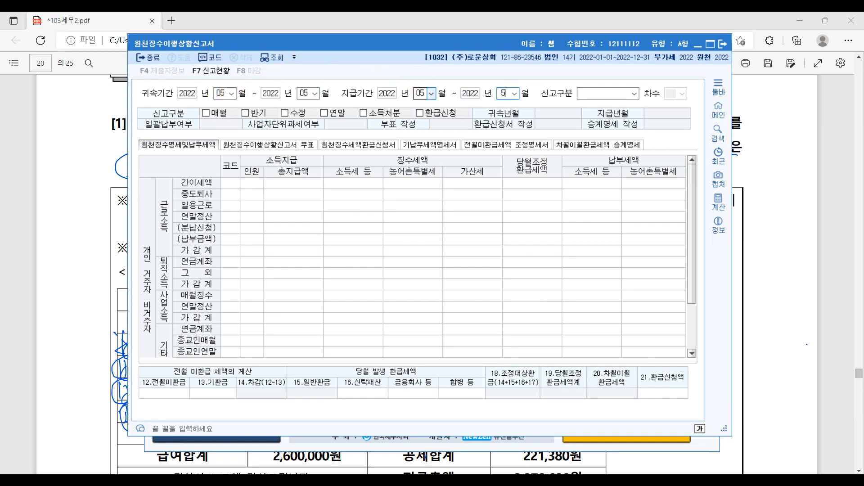
key("Return")
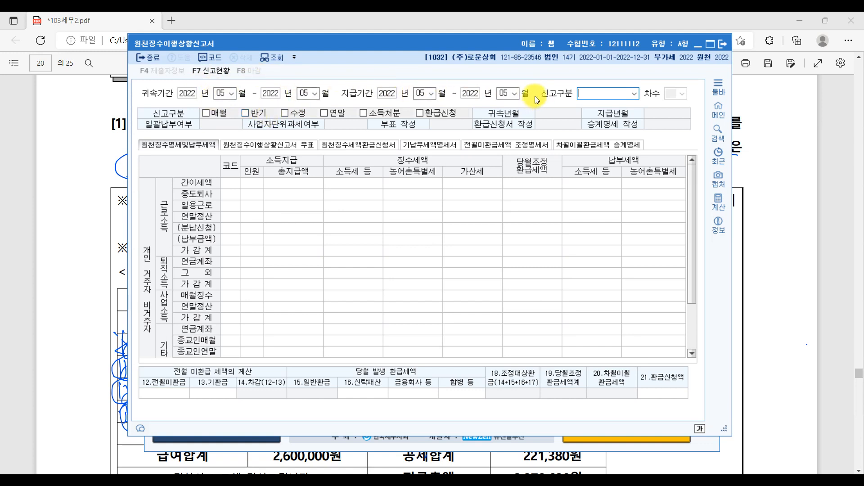
key("1")
key("Return")
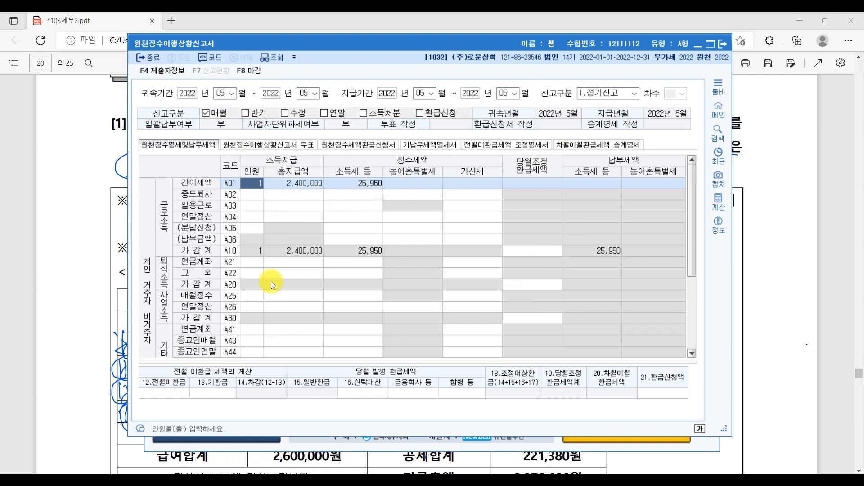
Step: Select the 12.전월미환급 field and underline '전월미환급세액은' in the question PDF
left_click(165, 393)
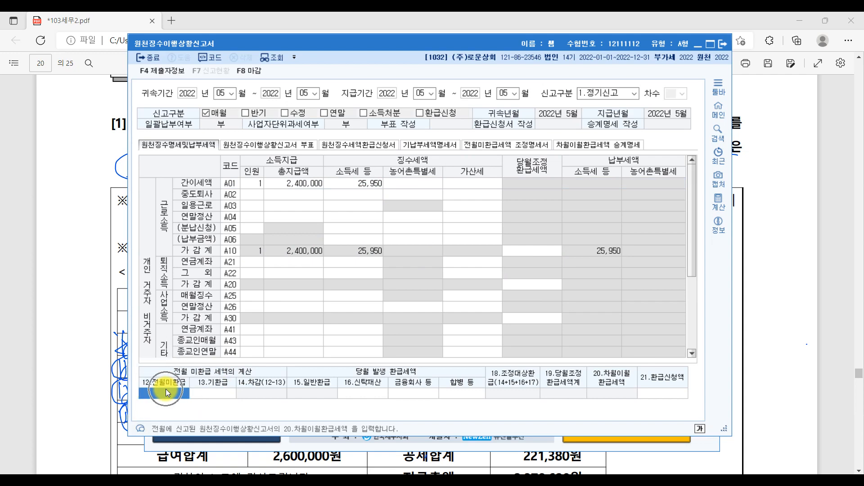
left_click(833, 269)
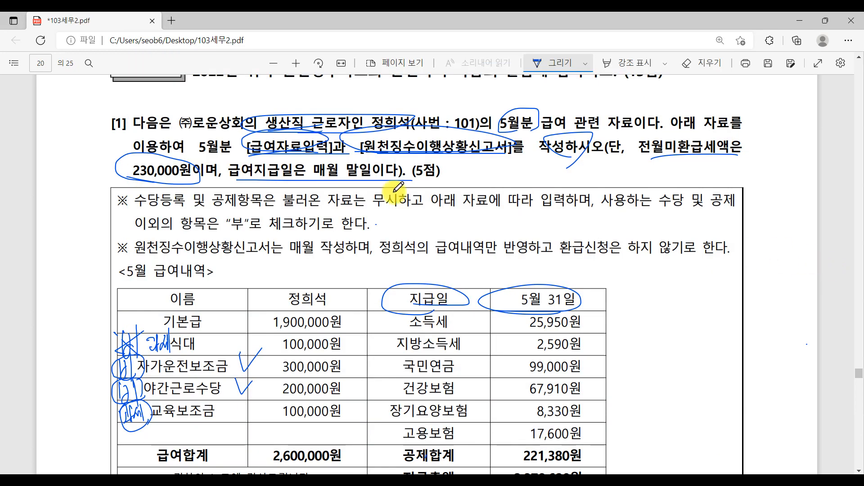
left_click_drag(636, 159, 743, 158)
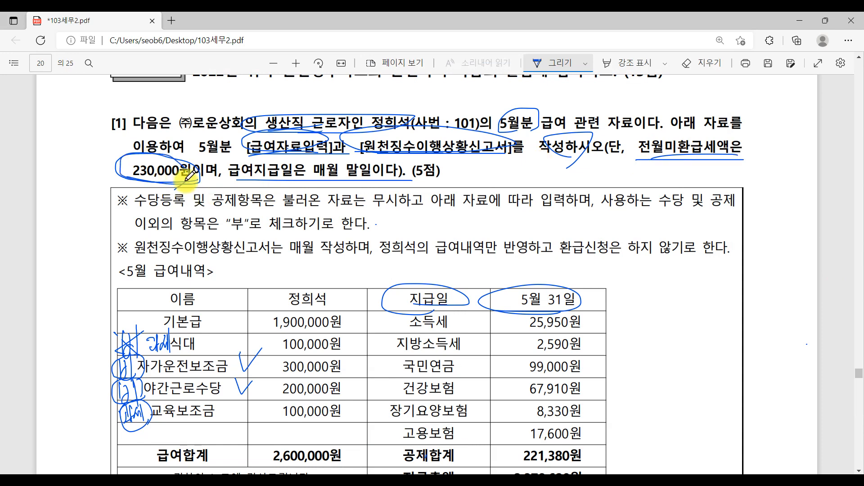
Step: Enter 230,000 as the prior-month unrefunded tax, then save and close the May report
key("alt+Tab")
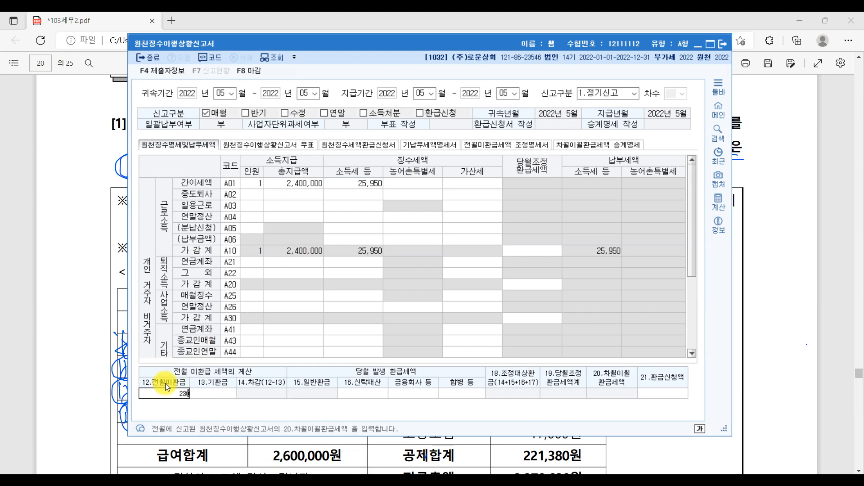
type("2300000")
key("Return")
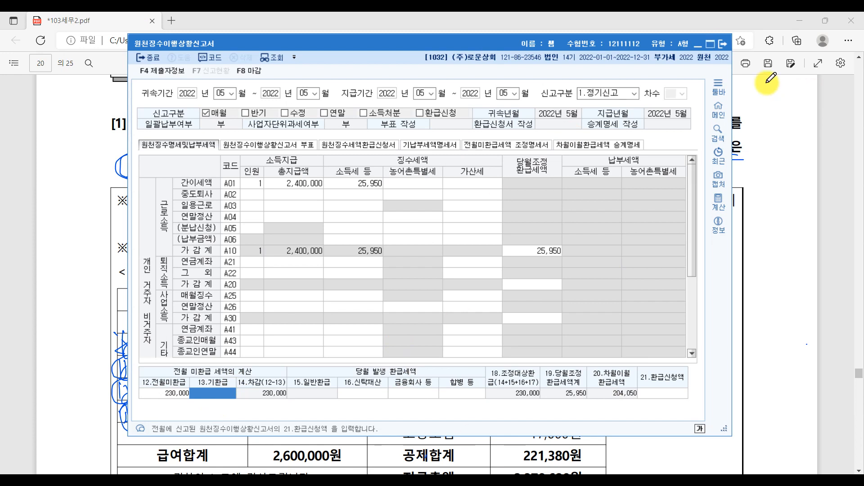
left_click(726, 42)
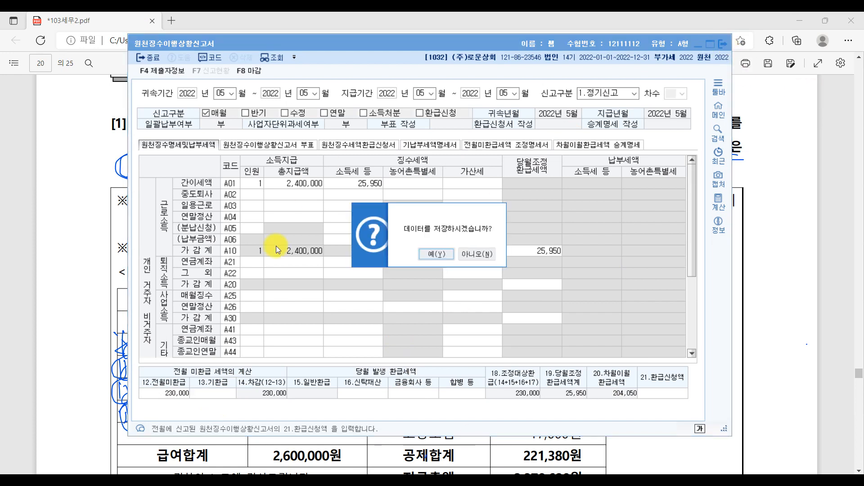
left_click(434, 255)
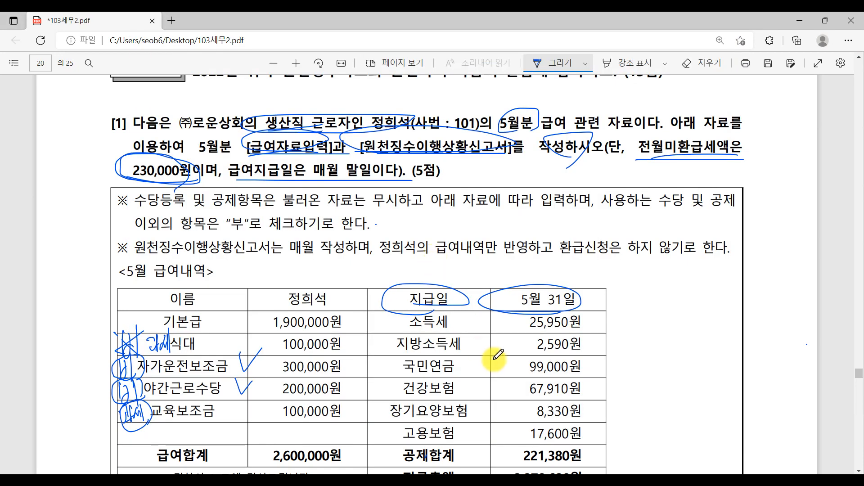
Step: Underline 소득명세, 주택임차, 연말정산입력 and the no-home, no-dependant, no-other-income conditions in question [2]
scroll(524, 388, "down", 1)
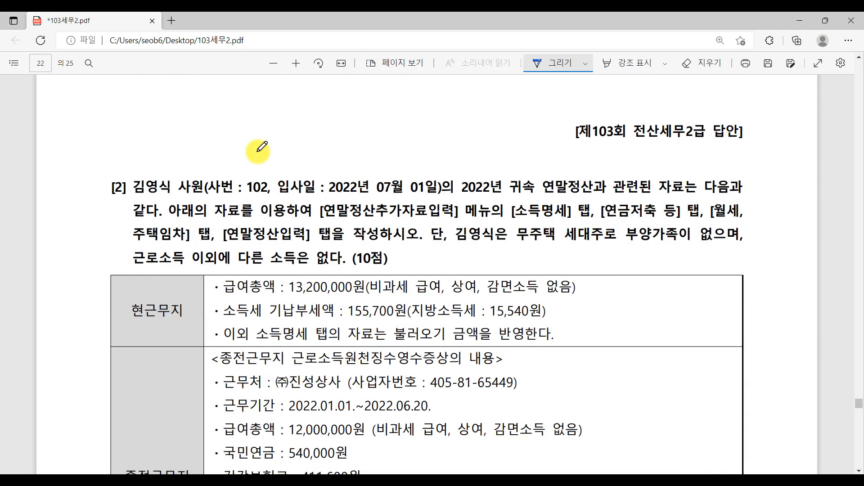
key("ctrl")
key("ctrl")
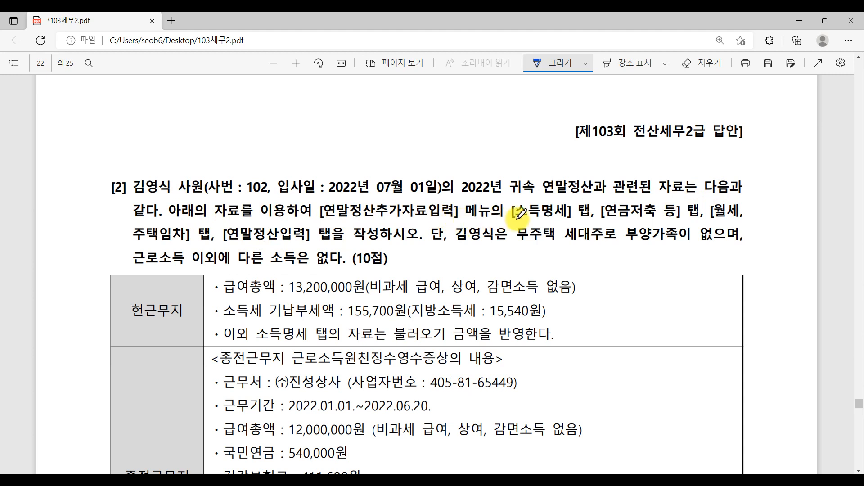
left_click_drag(518, 219, 737, 222)
left_click_drag(135, 245, 170, 244)
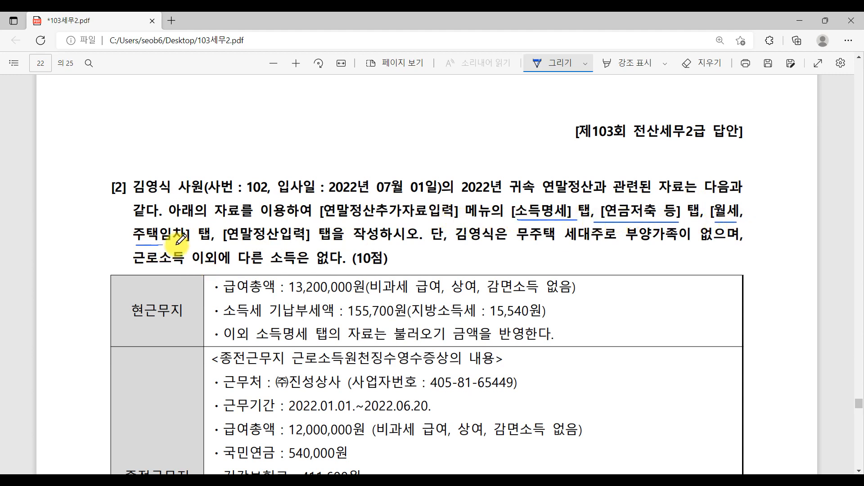
left_click_drag(226, 242, 288, 242)
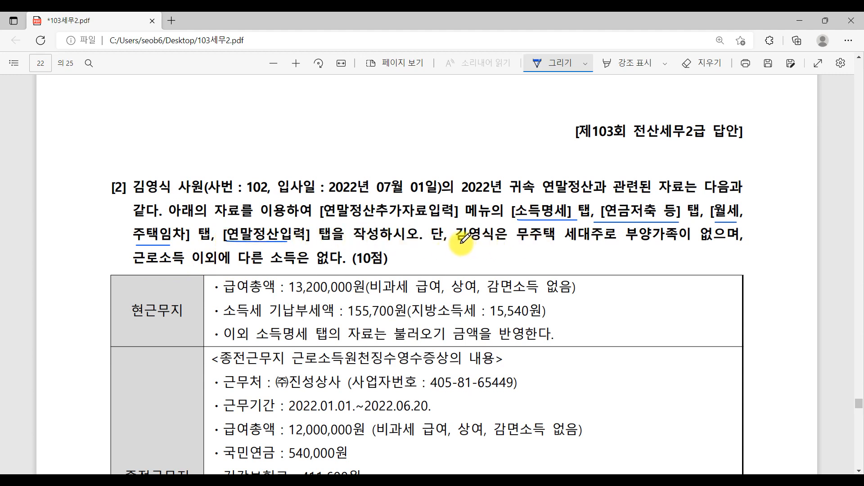
left_click_drag(520, 244, 740, 243)
left_click_drag(134, 264, 364, 265)
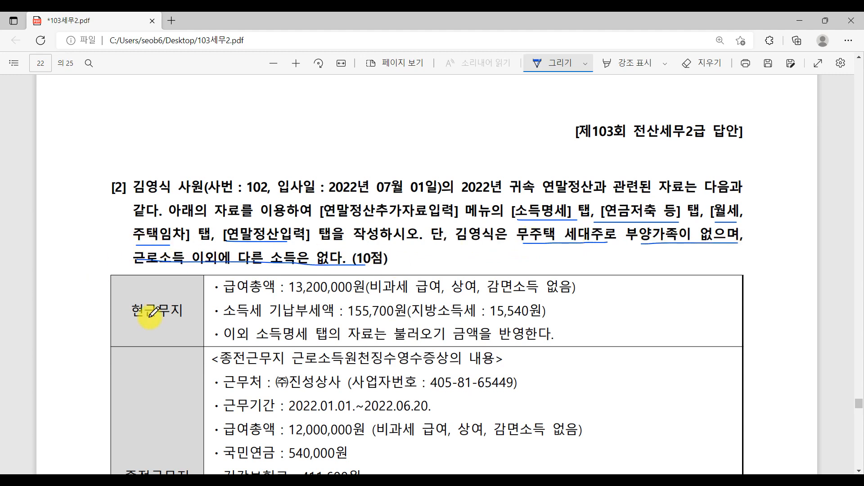
Step: Circle the 현근무지 and 종전근무지 headings in the question table, then return to KcLep
mouse_move(121, 307)
left_mouse_down()
mouse_move(181, 322)
mouse_move(192, 310)
mouse_move(169, 332)
mouse_move(113, 300)
mouse_move(179, 286)
mouse_move(180, 306)
left_mouse_up()
scroll(163, 323, "down", 4)
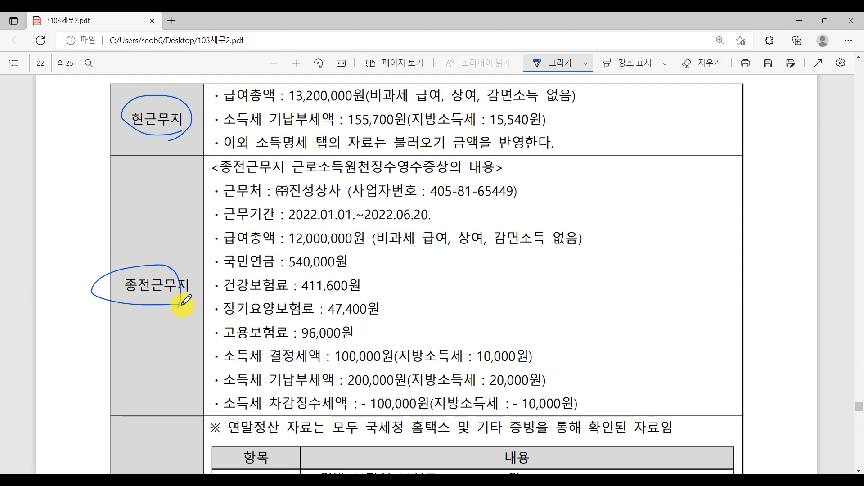
scroll(232, 341, "up", 3)
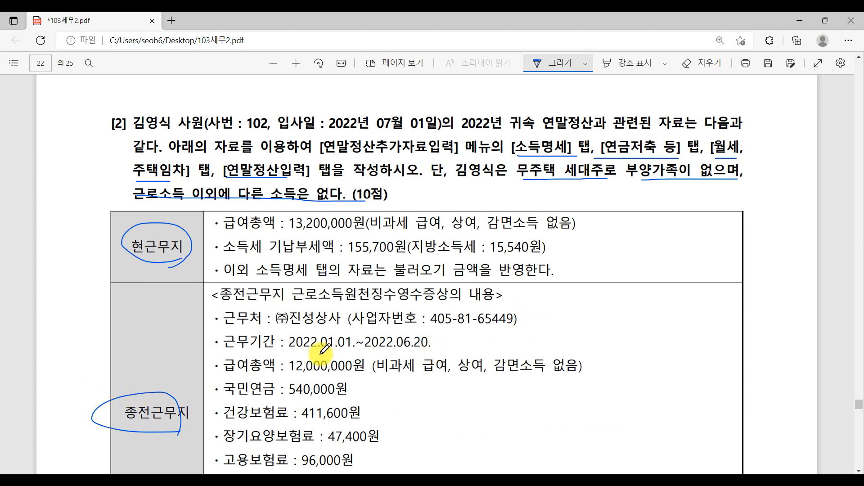
scroll(374, 363, "down", 8)
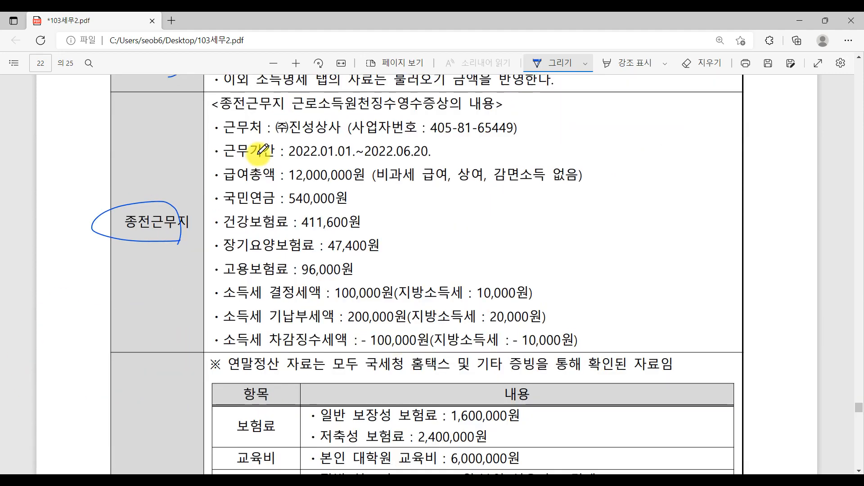
scroll(526, 385, "down", 5)
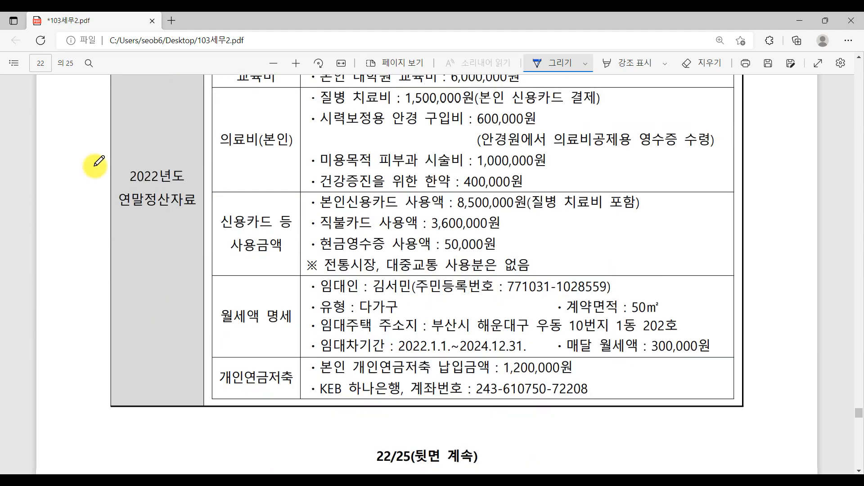
scroll(254, 291, "up", 2)
scroll(252, 252, "up", 1)
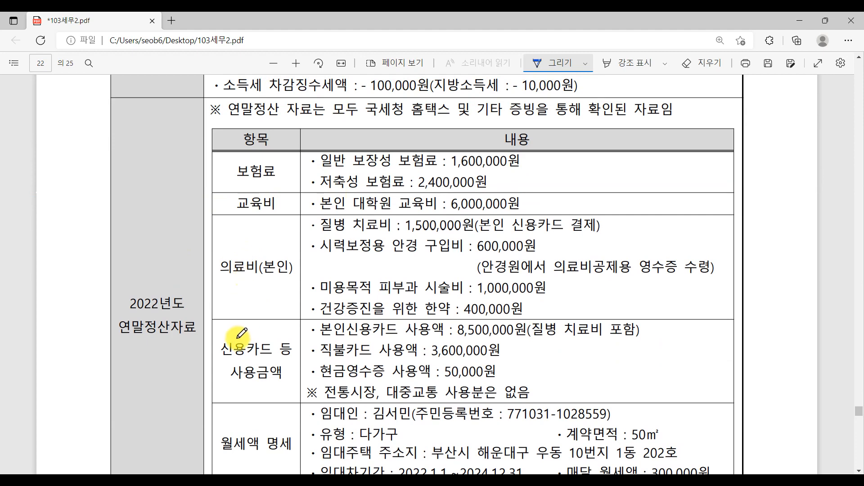
scroll(277, 430, "down", 1)
scroll(281, 426, "down", 2)
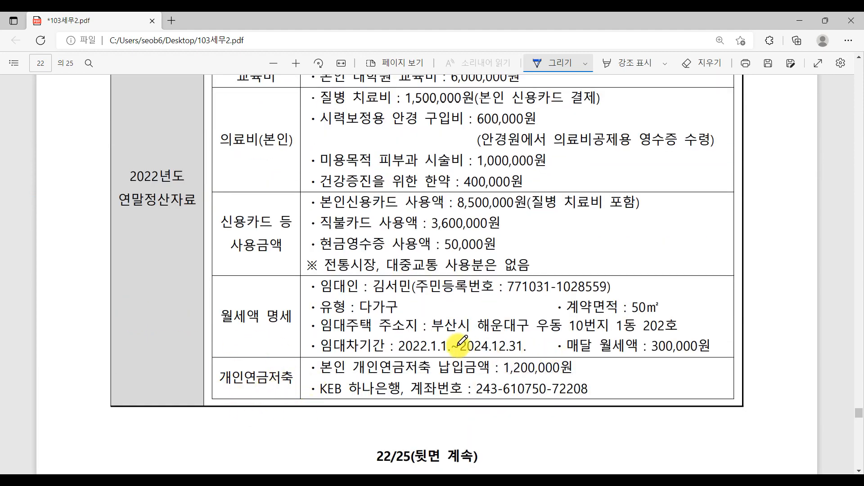
scroll(458, 346, "up", 5)
scroll(457, 341, "up", 3)
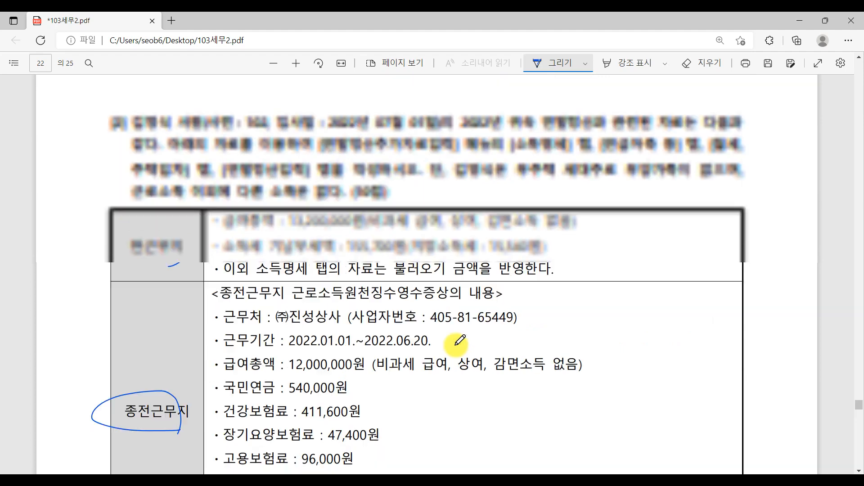
scroll(457, 342, "down", 3)
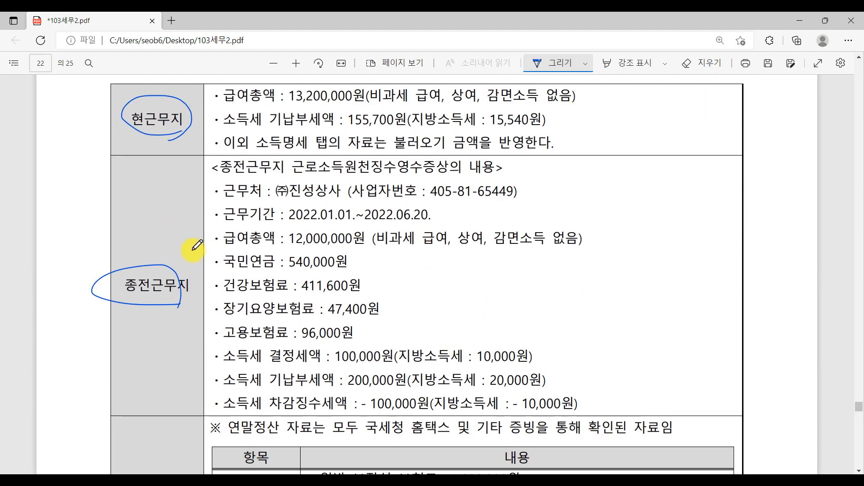
scroll(194, 249, "down", 2)
scroll(193, 247, "down", 4)
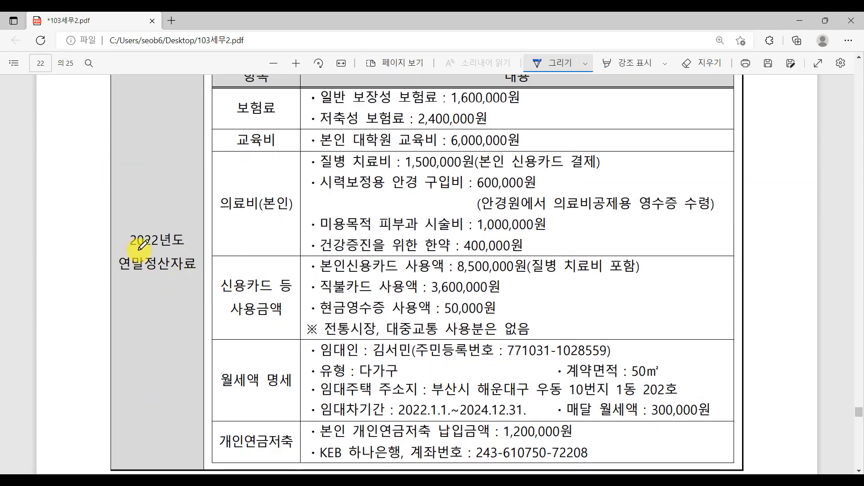
scroll(447, 331, "up", 10)
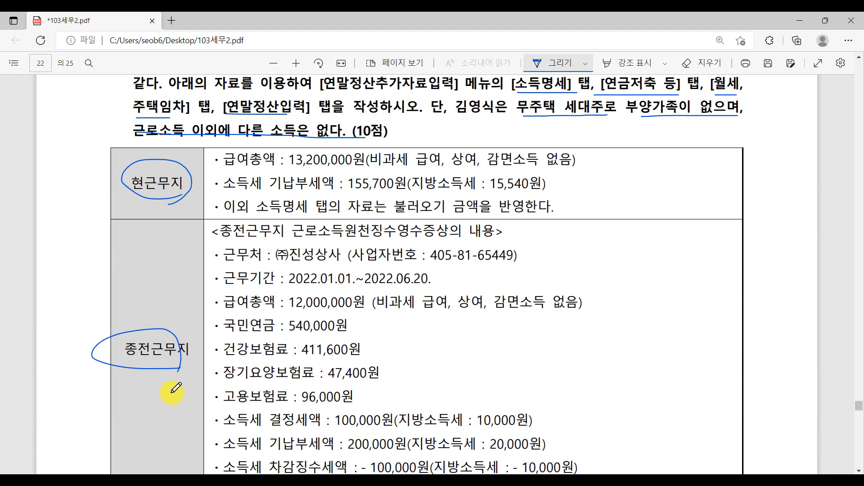
left_click(360, 479)
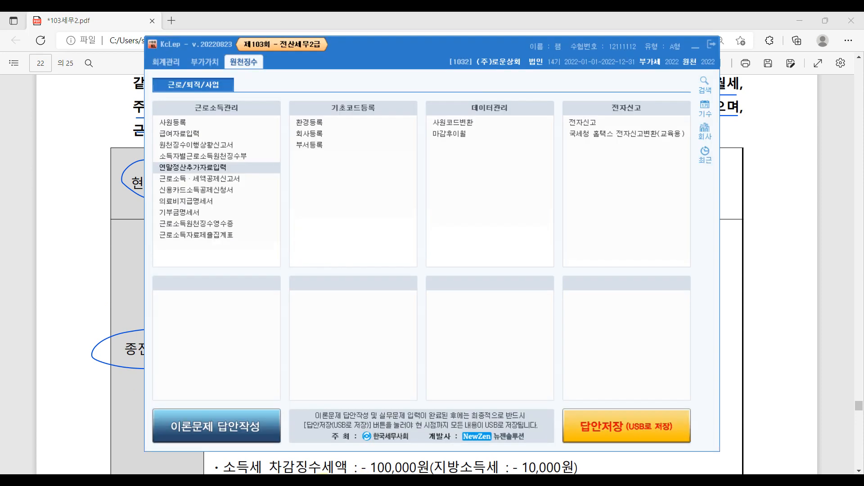
Step: Open 연말정산추가자료입력 for employee 102 and maximize the window
left_click(228, 169)
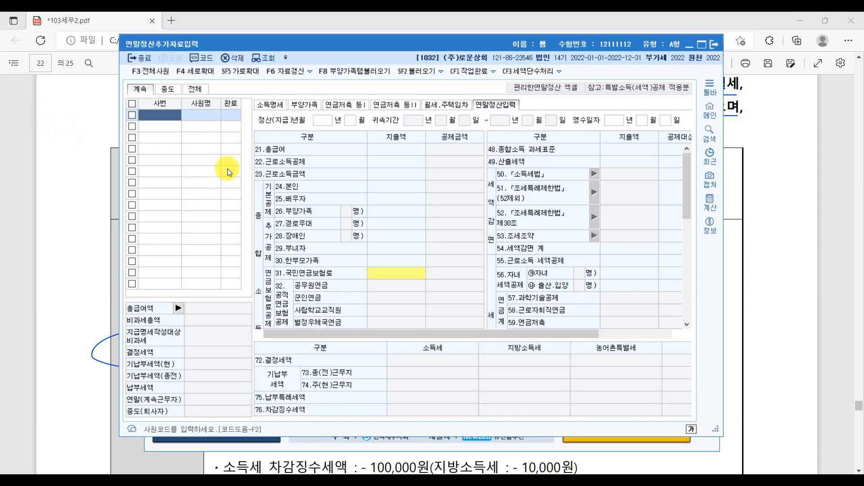
double_click(160, 113)
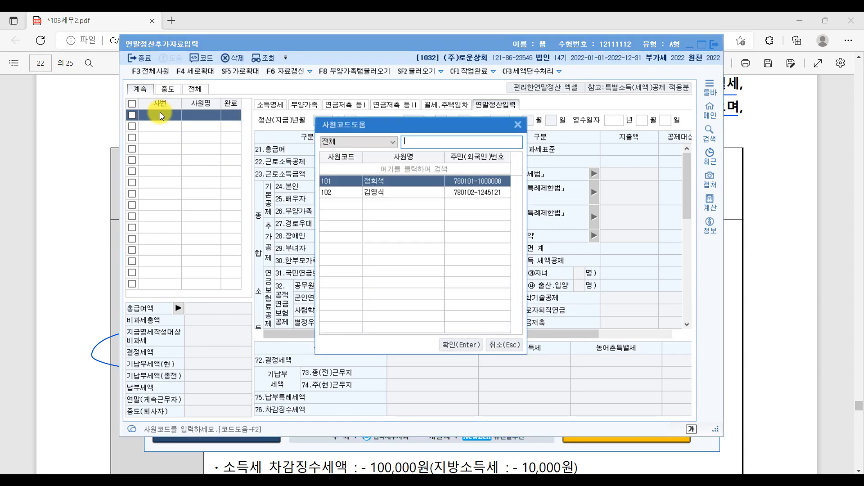
left_click(366, 193)
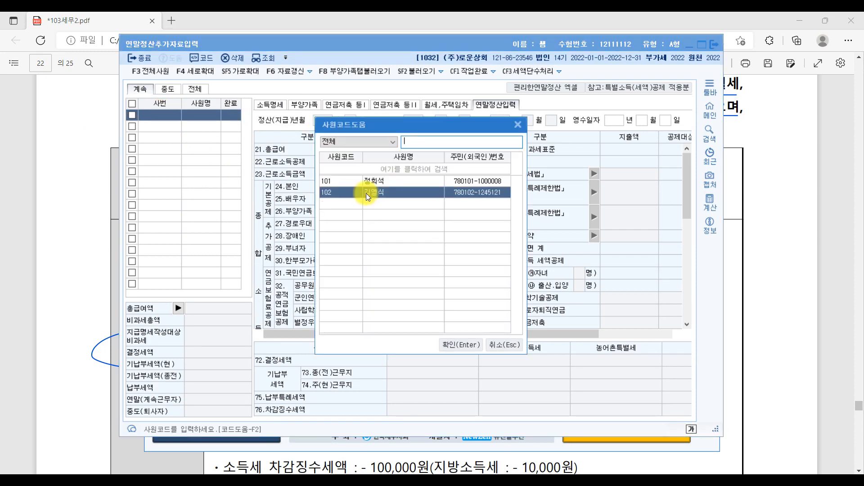
double_click(366, 194)
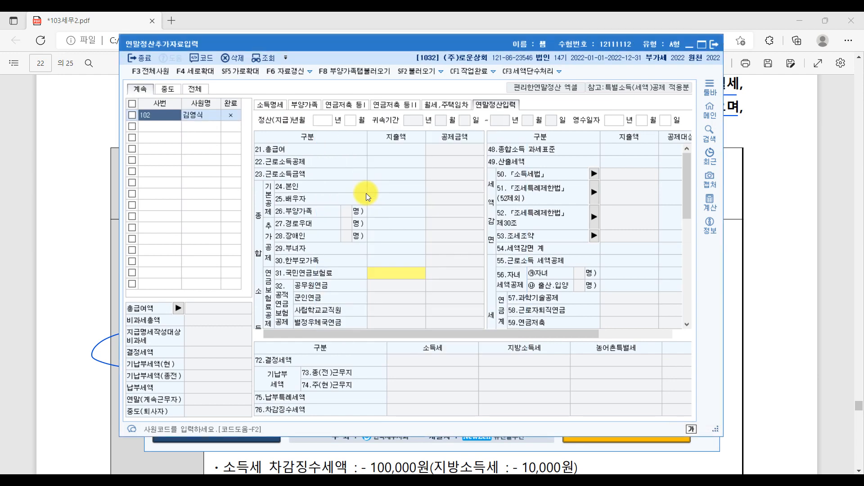
left_click(700, 41)
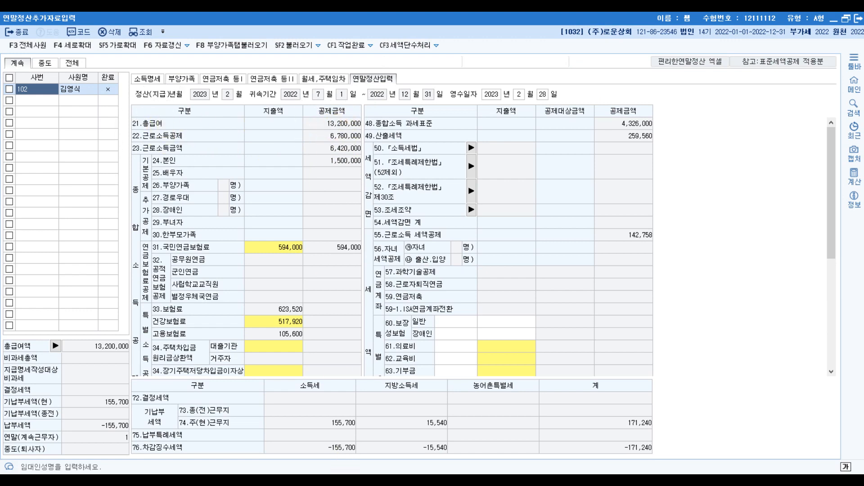
Step: Underline the PDF's 13,200,000원 salary, 155,700원 income tax and 15,540원 local tax
key("alt+Tab")
key("ctrl")
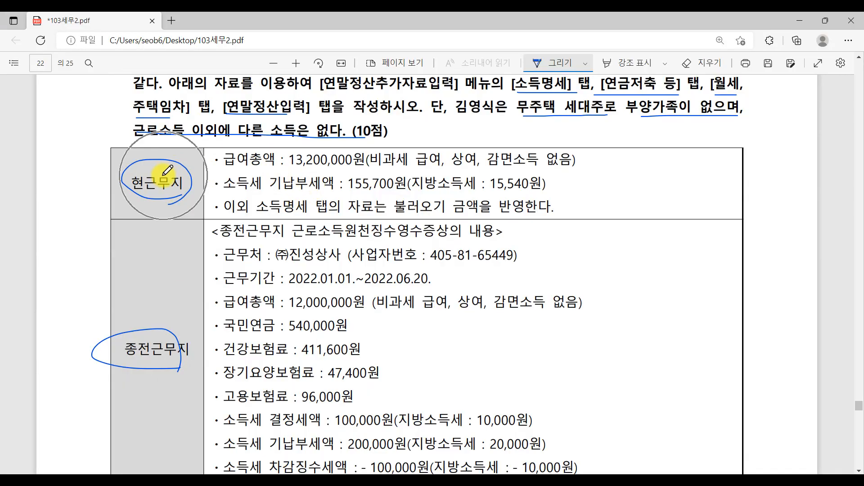
left_click_drag(283, 167, 367, 168)
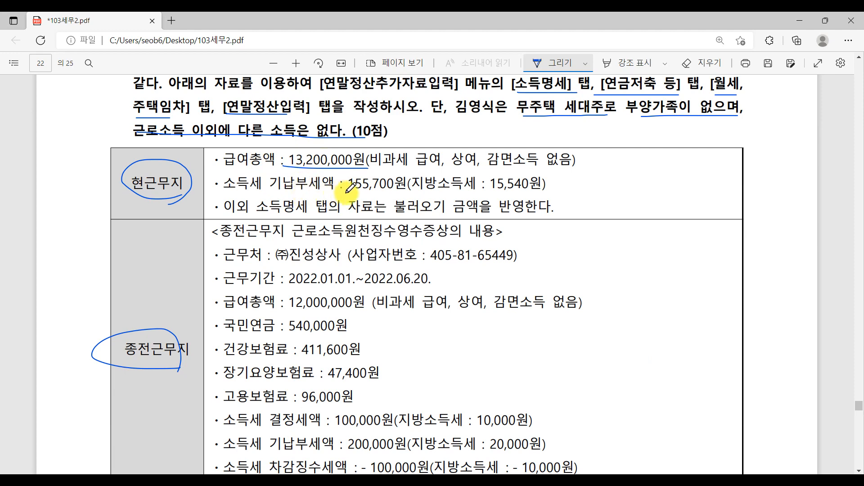
left_click_drag(347, 192, 412, 190)
left_click_drag(488, 194, 546, 197)
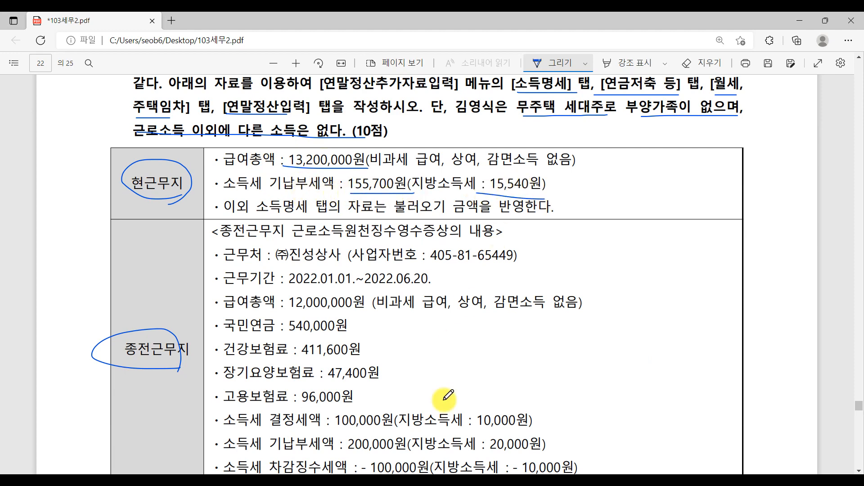
left_click(434, 480)
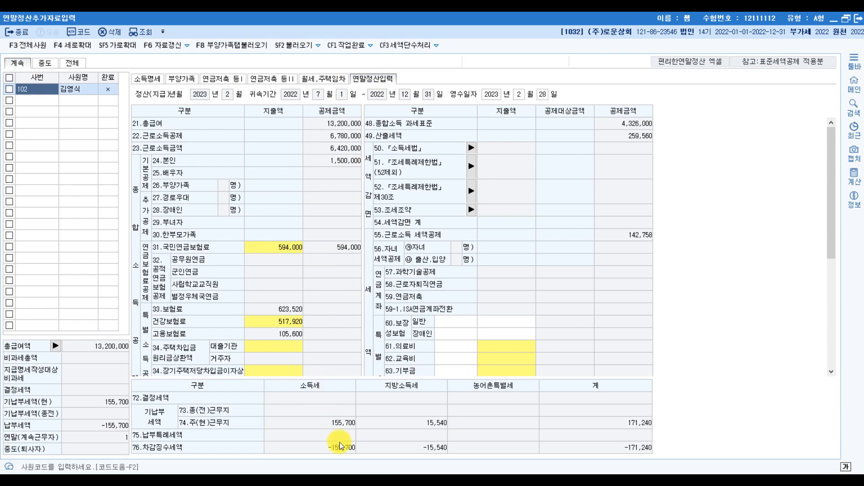
left_click(347, 428)
Step: Cross out 155,700원 in the PDF and mark the note about using loaded amounts
key("alt+Tab")
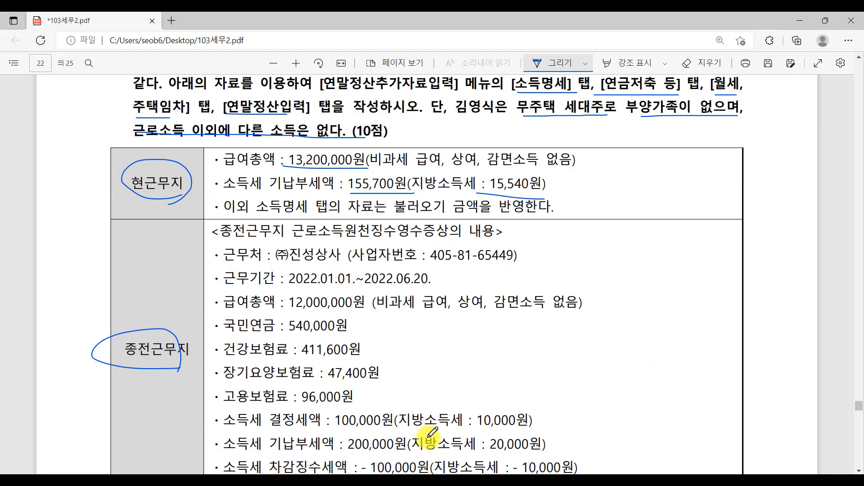
left_click_drag(410, 159, 355, 205)
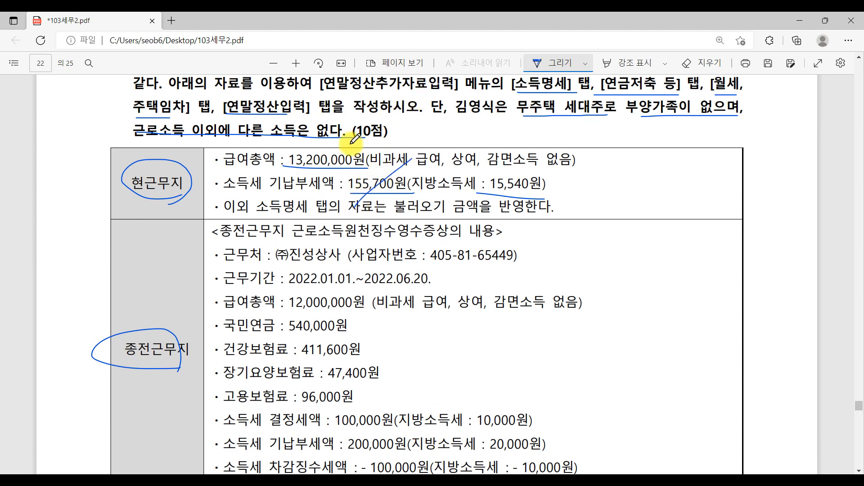
left_click_drag(349, 144, 390, 189)
left_click_drag(215, 209, 346, 211)
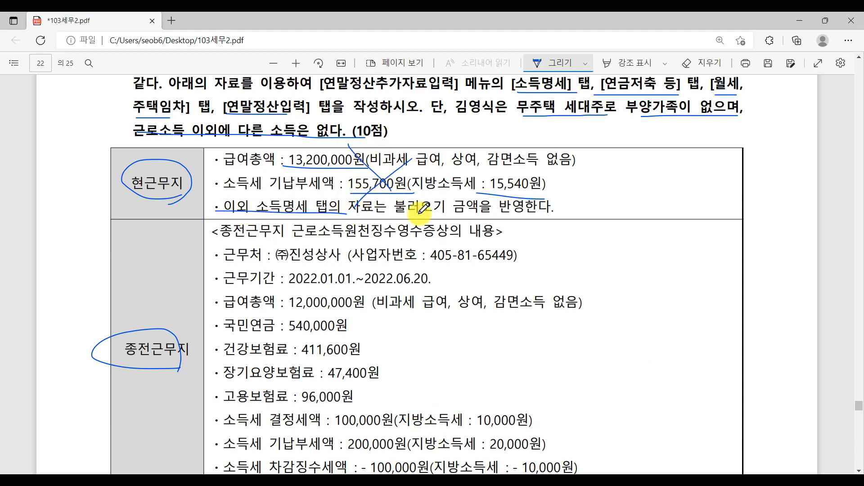
left_click_drag(411, 198, 548, 217)
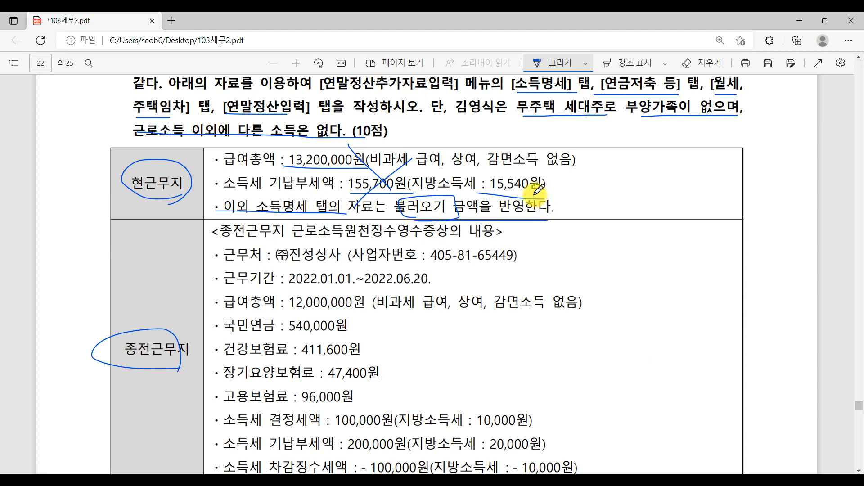
scroll(303, 218, "down", 3)
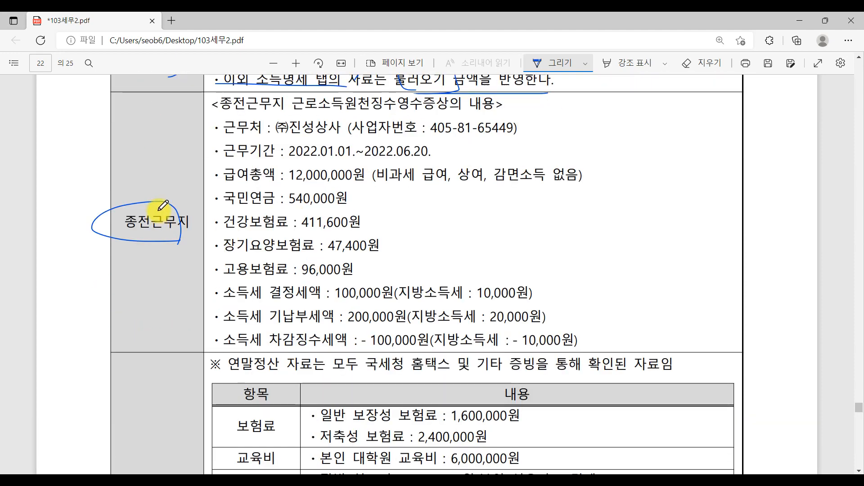
key("alt+Tab")
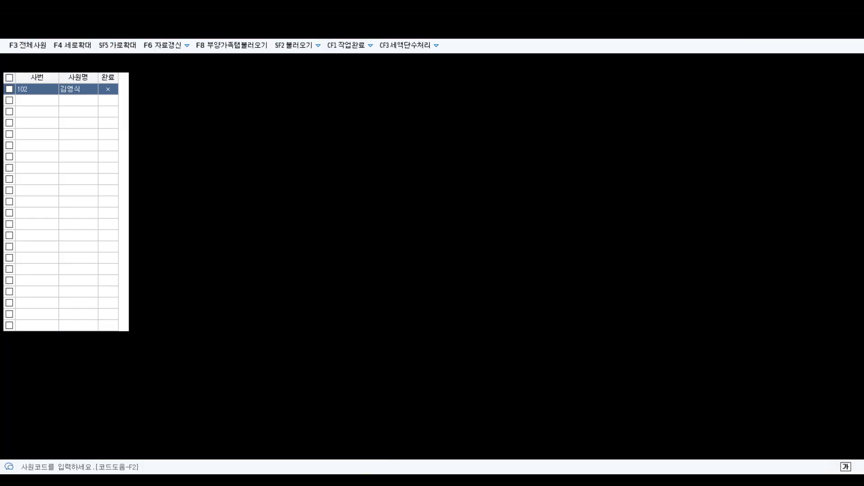
Step: In 소득명세, enter the previous employer name (주)진성상사
left_click(155, 79)
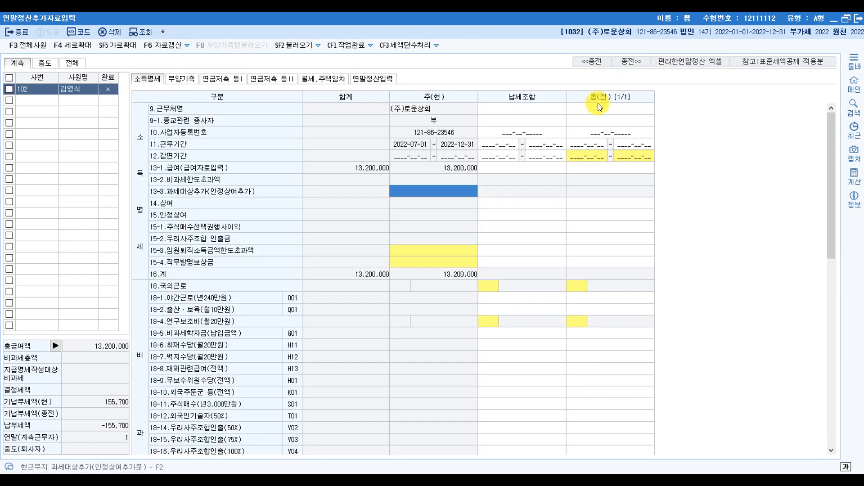
left_click(598, 107)
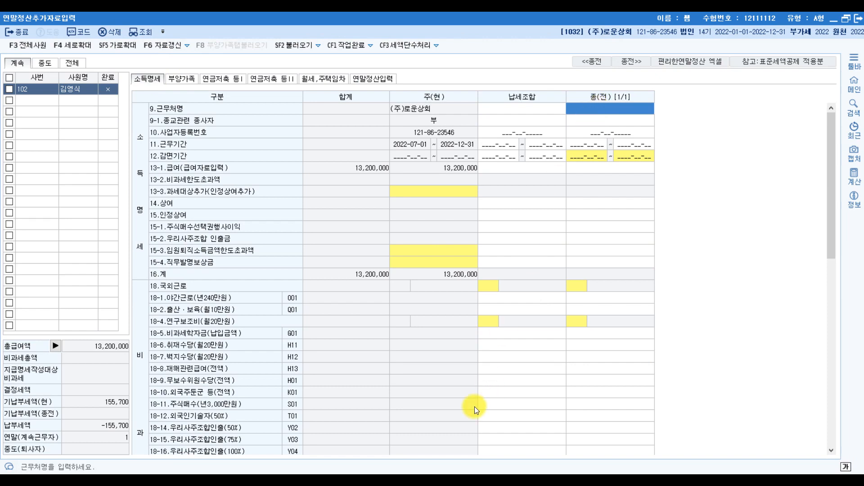
left_click(355, 480)
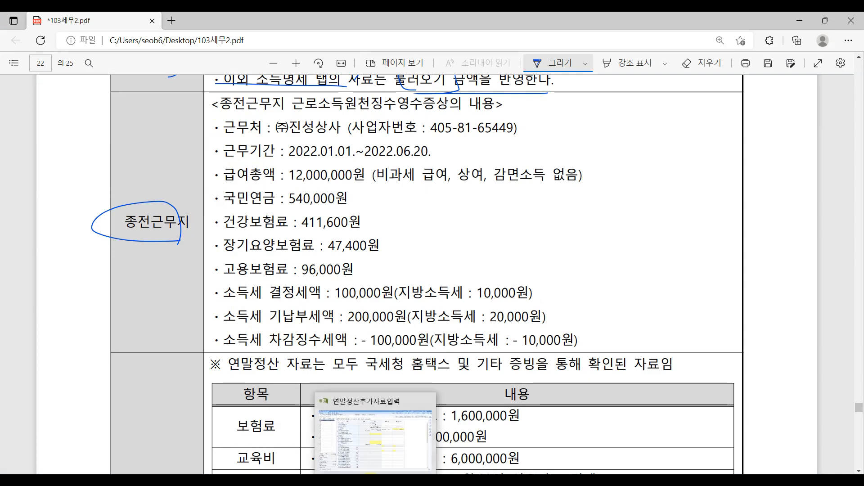
left_click(372, 477)
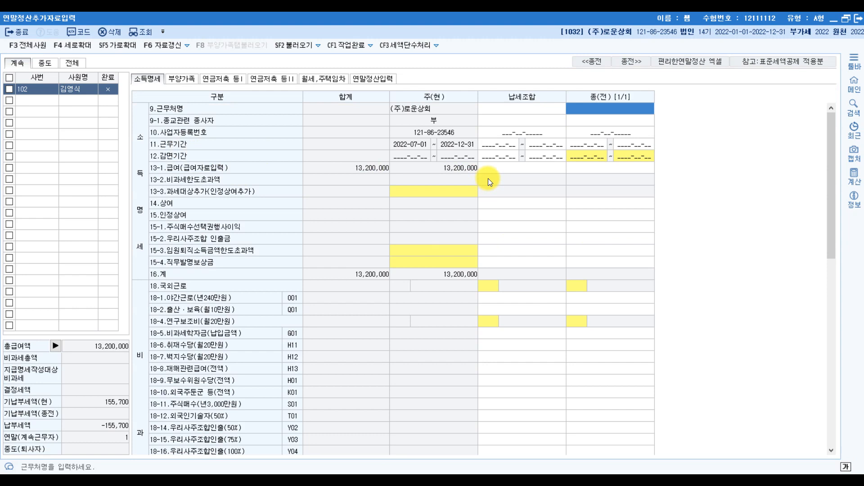
type("(")
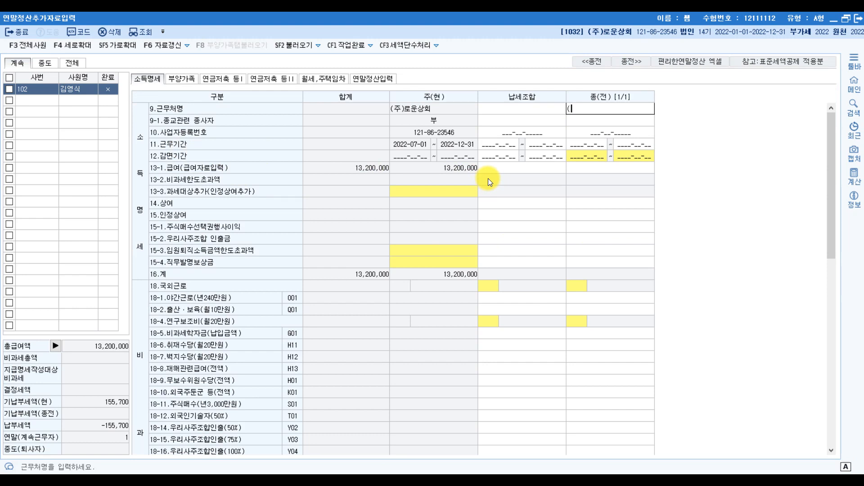
type("주)진성상사")
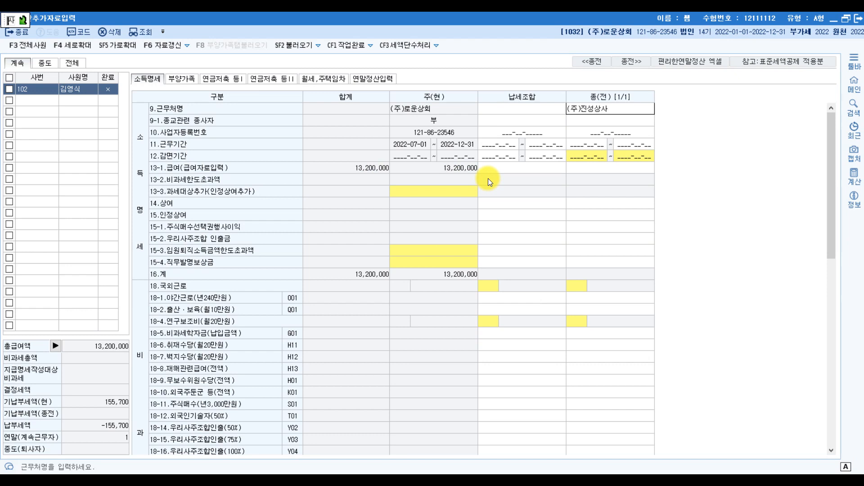
key("Return")
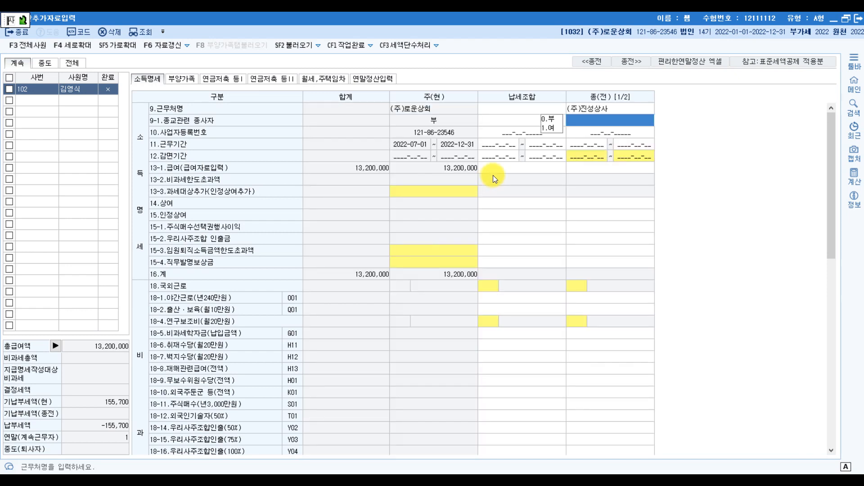
left_click(604, 132)
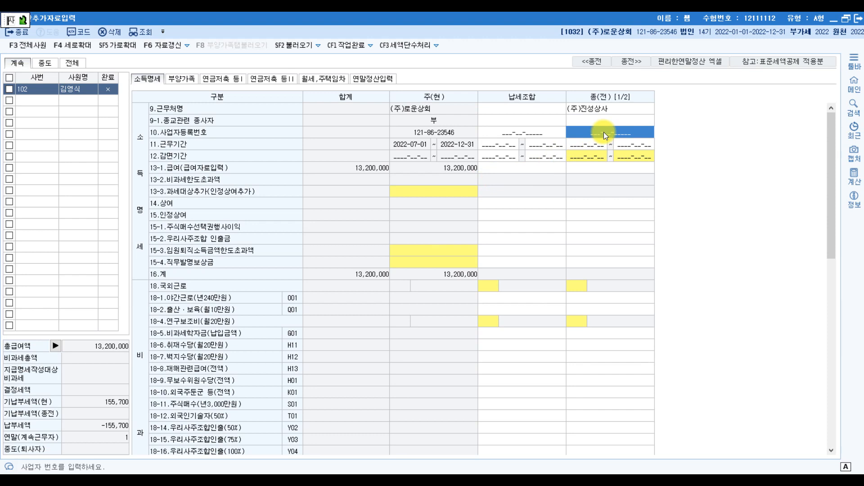
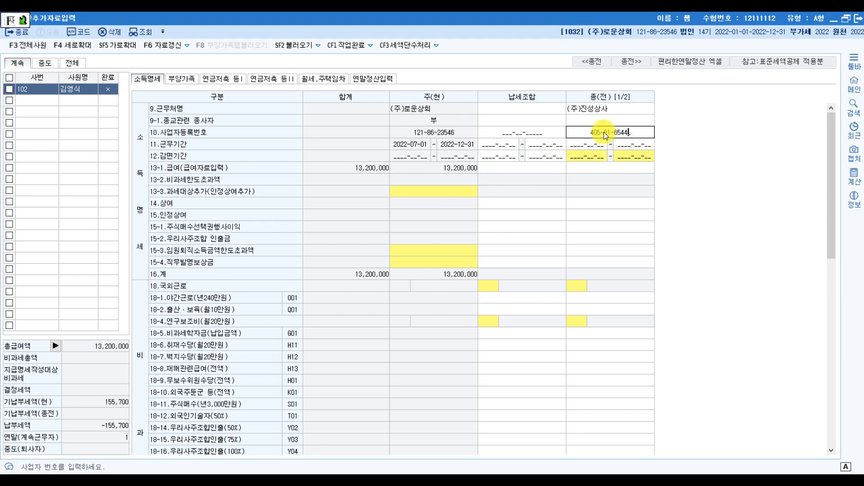
type("05016544")
type("9")
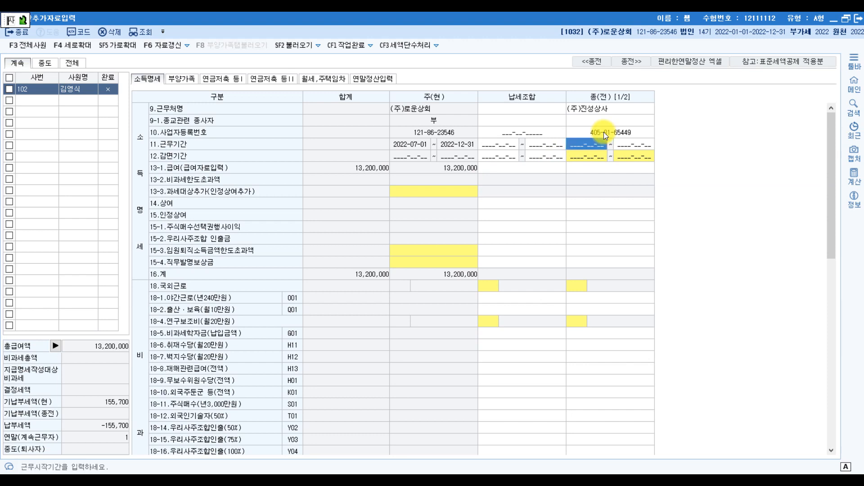
type("202210120220620")
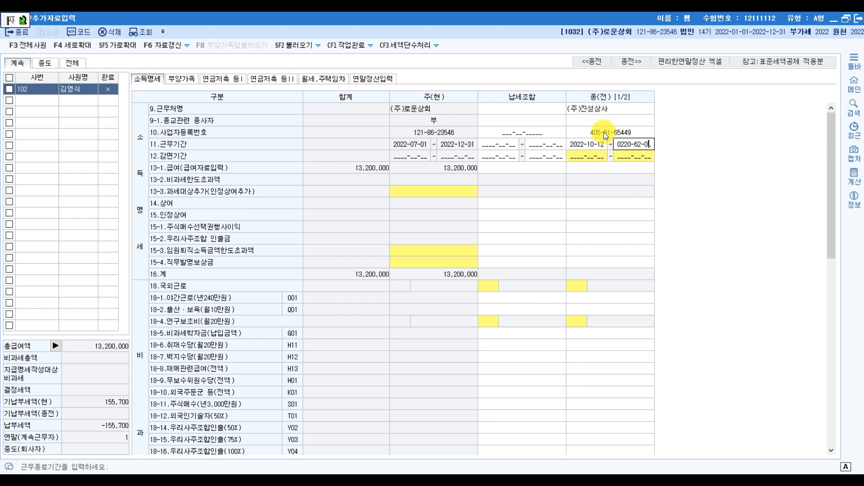
key("Return")
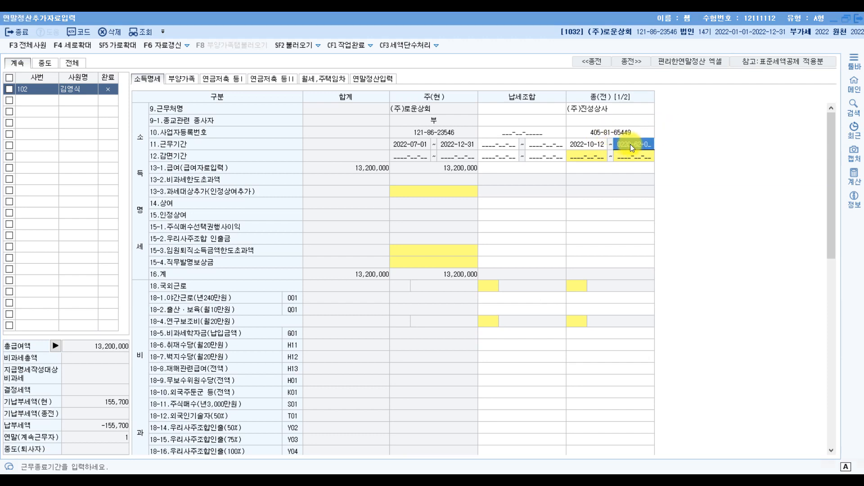
left_click(495, 265)
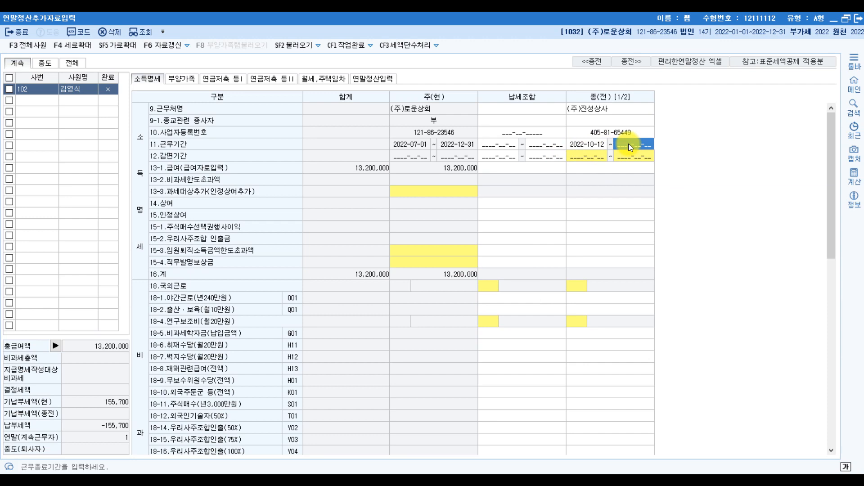
left_click(580, 144)
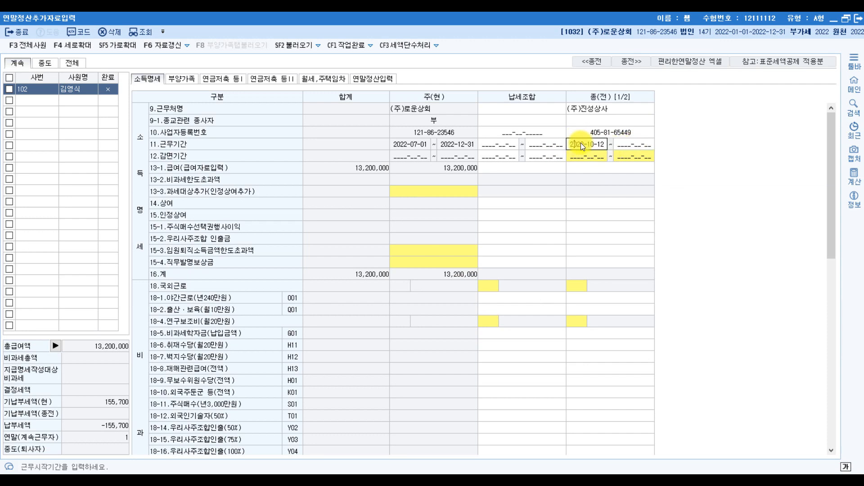
type("2022-01-01 ~ 2022-06-2")
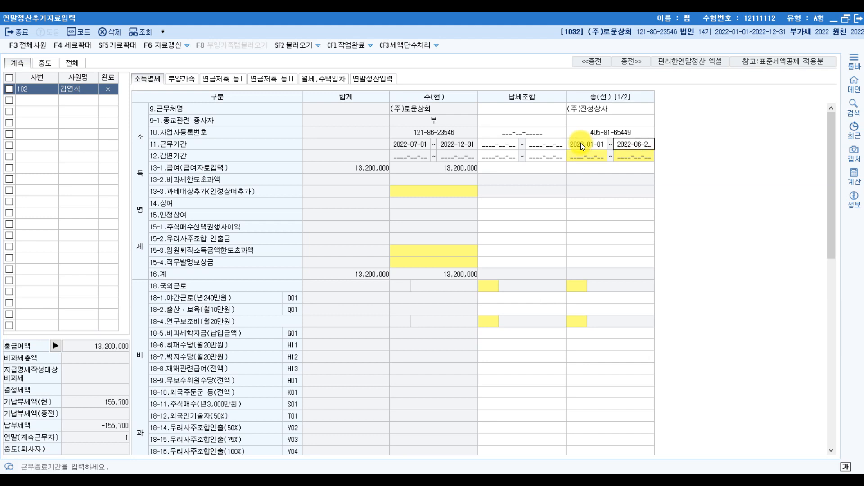
type("0")
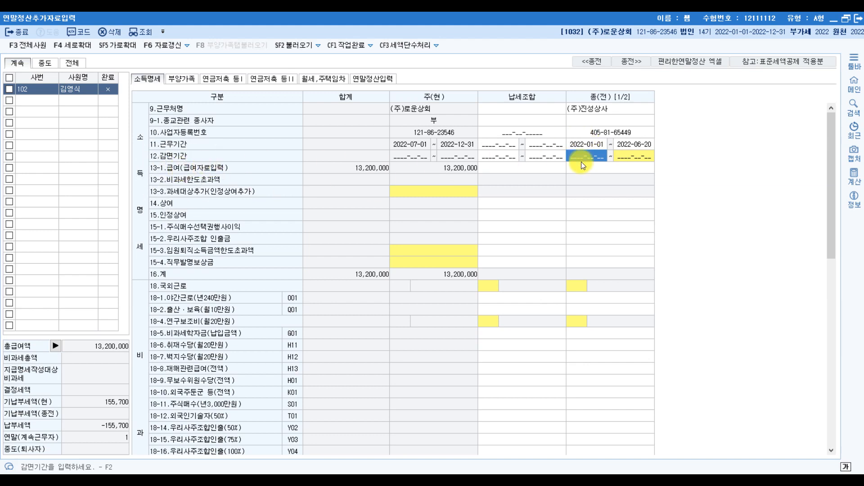
left_click(638, 164)
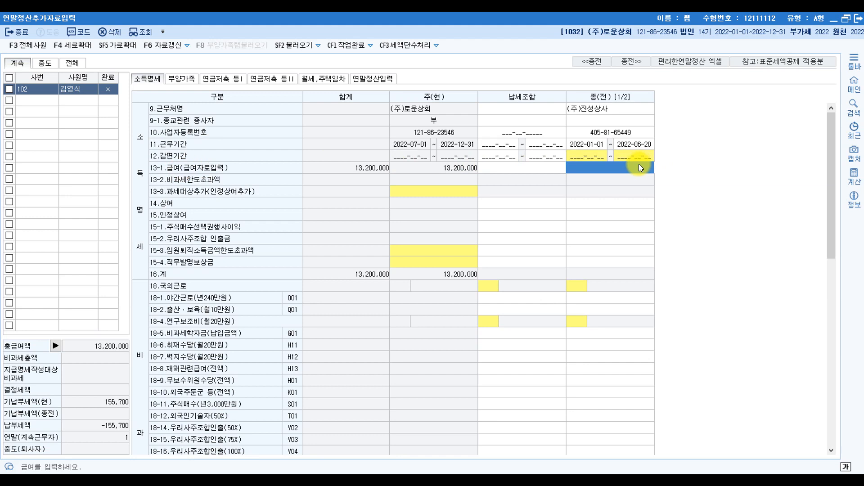
left_click(638, 164)
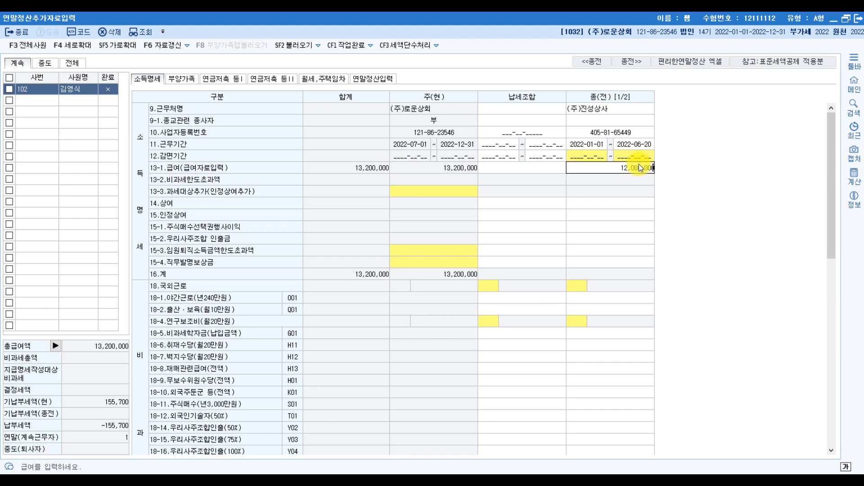
key("Return")
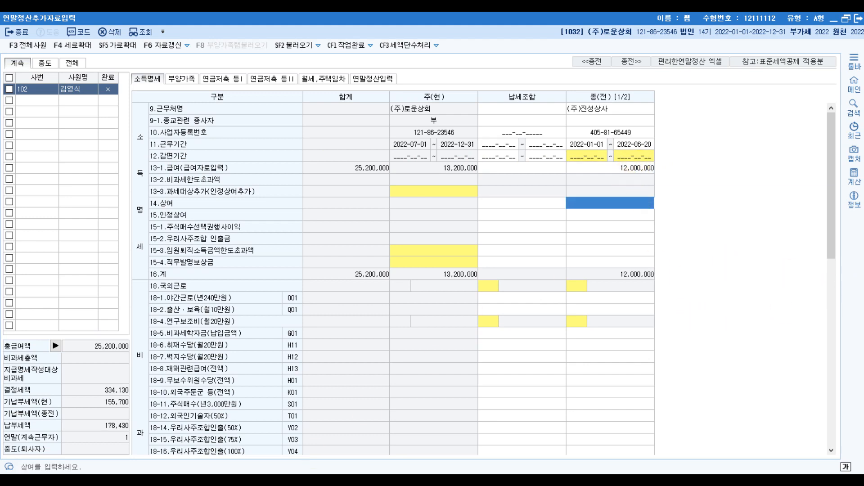
key("alt+Tab")
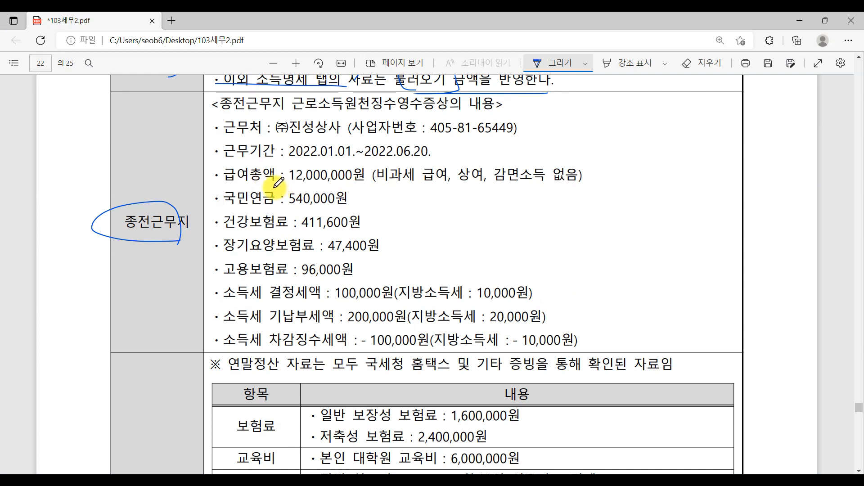
Step: Underline 12,000,000원 and bracket the four 국민연금–고용보험료 lines in the PDF
left_click_drag(274, 187, 403, 185)
mouse_move(468, 116)
left_mouse_down()
mouse_move(483, 137)
mouse_move(459, 174)
left_mouse_up()
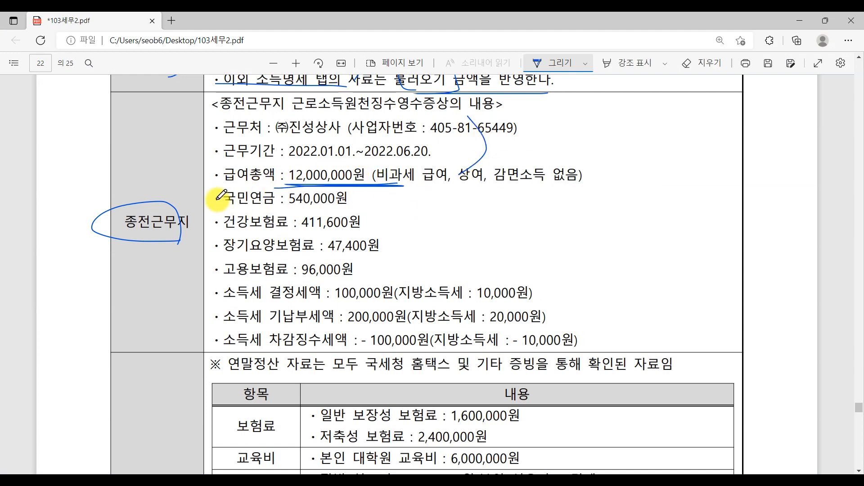
left_click_drag(218, 200, 219, 270)
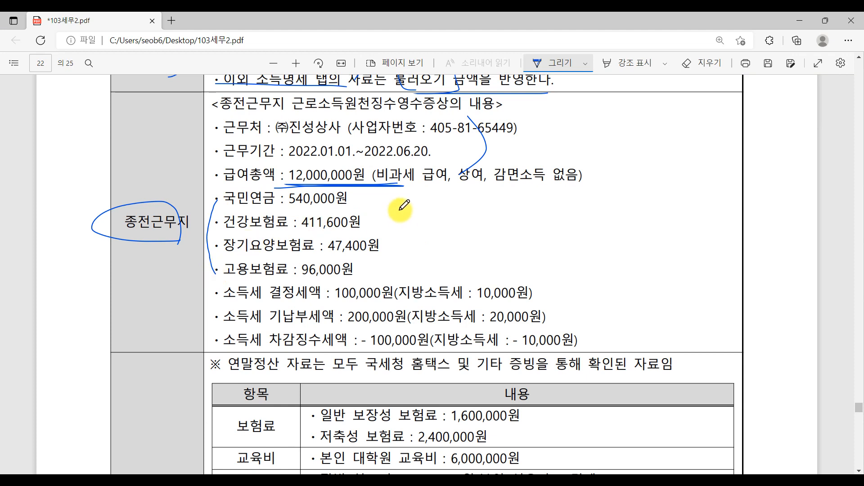
left_click_drag(378, 200, 369, 271)
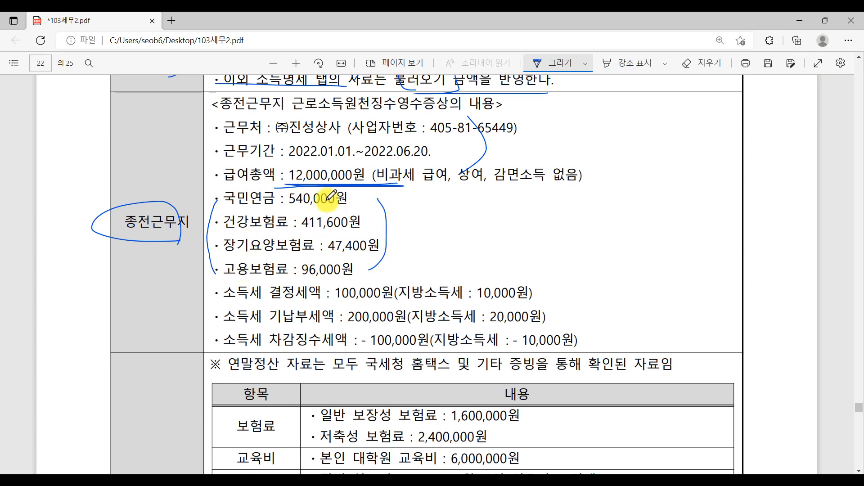
left_click(360, 481)
scroll(641, 277, "down", 10)
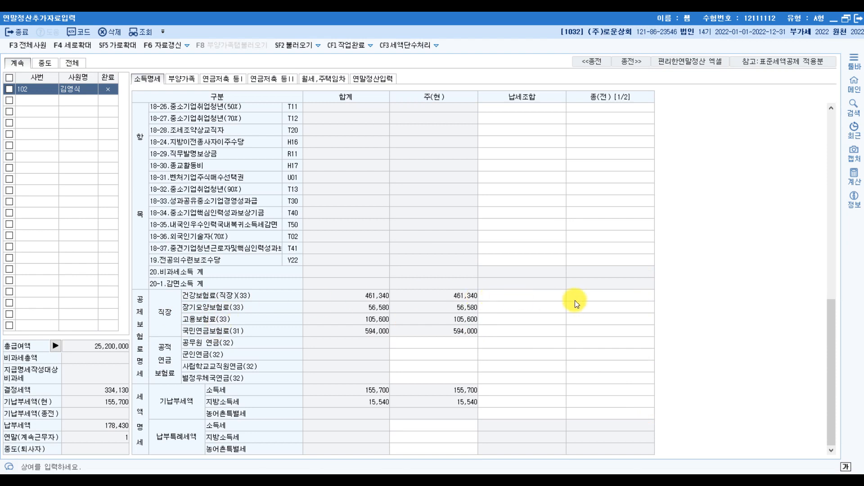
Step: Enter previous-employer insurance: 411,600 health, 47,400 care, 96,000 employment, 540,000 pension
left_click(608, 295)
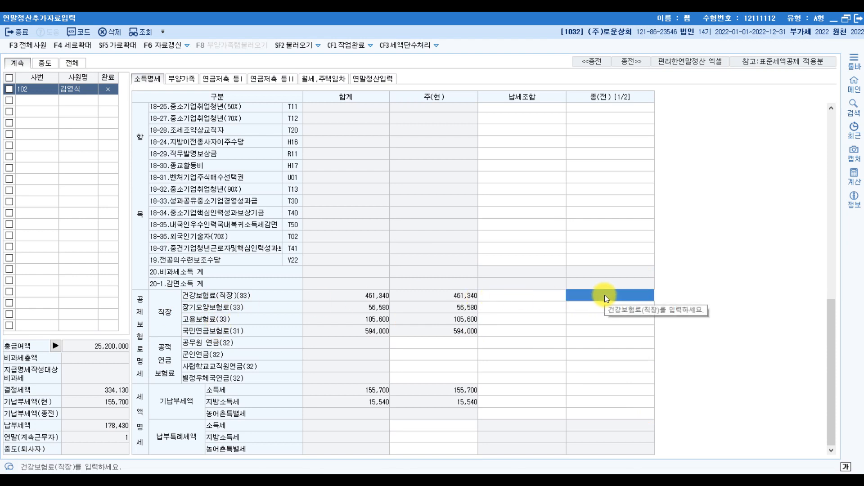
type("411")
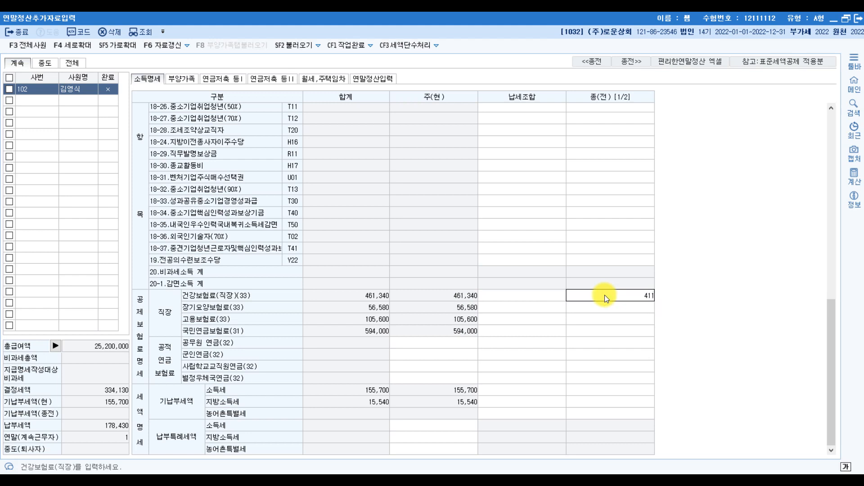
type(",600")
key("Return")
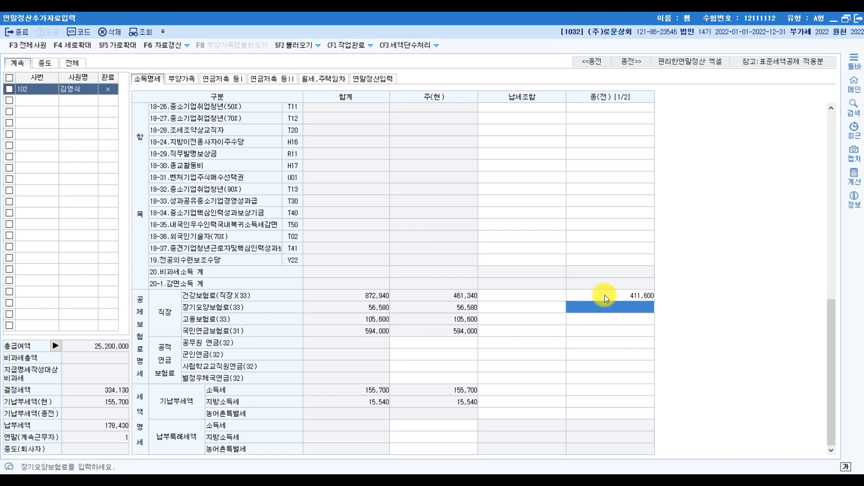
type("47400")
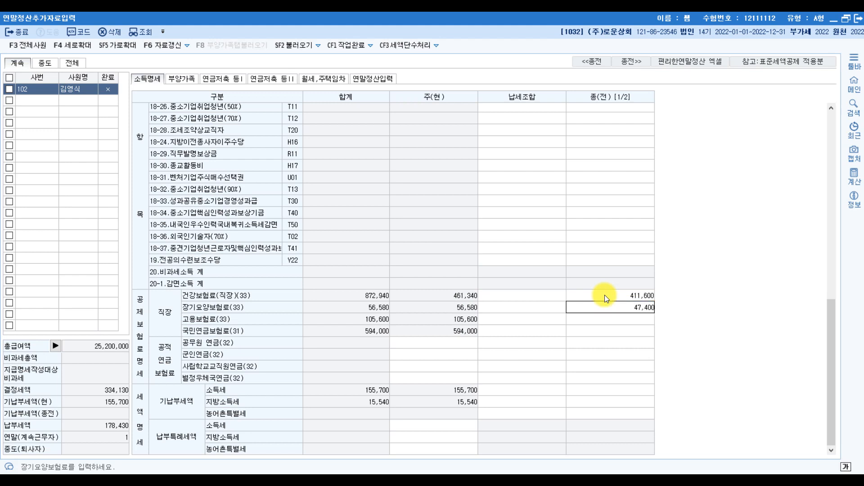
key("Return")
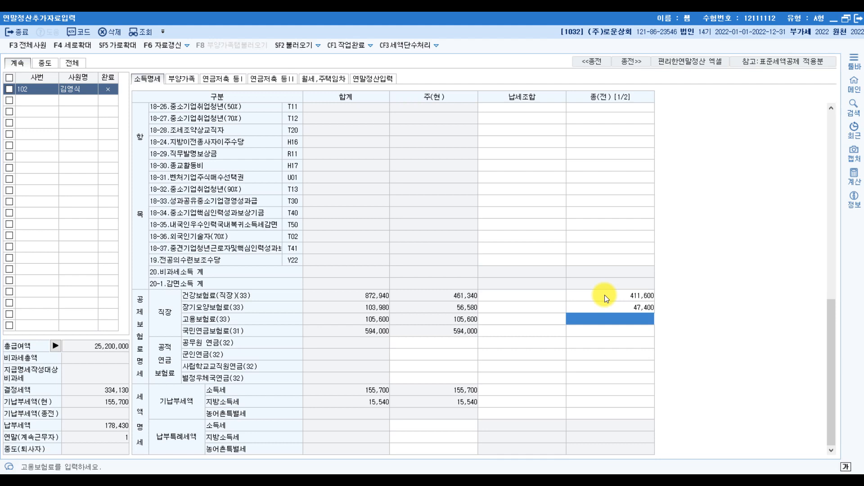
type("960000")
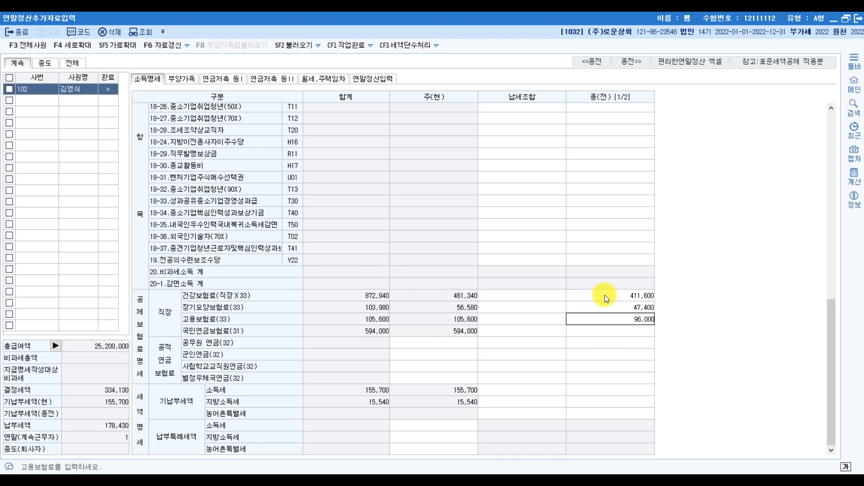
key("Return")
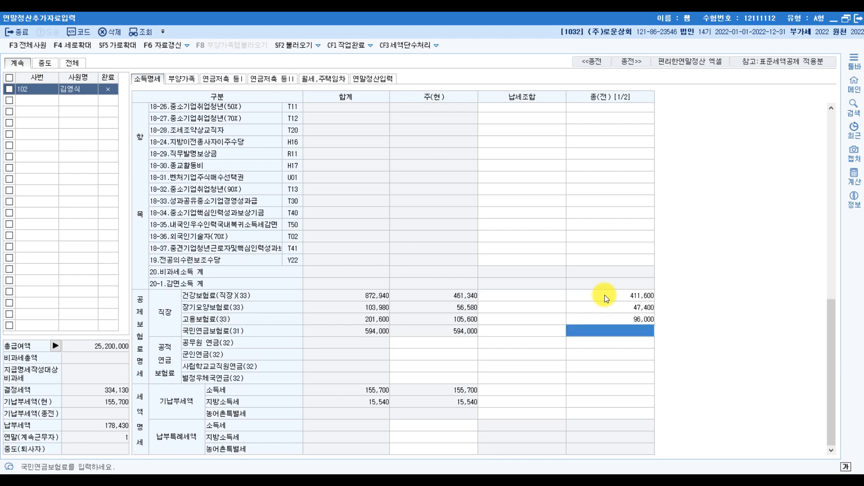
type("5400000")
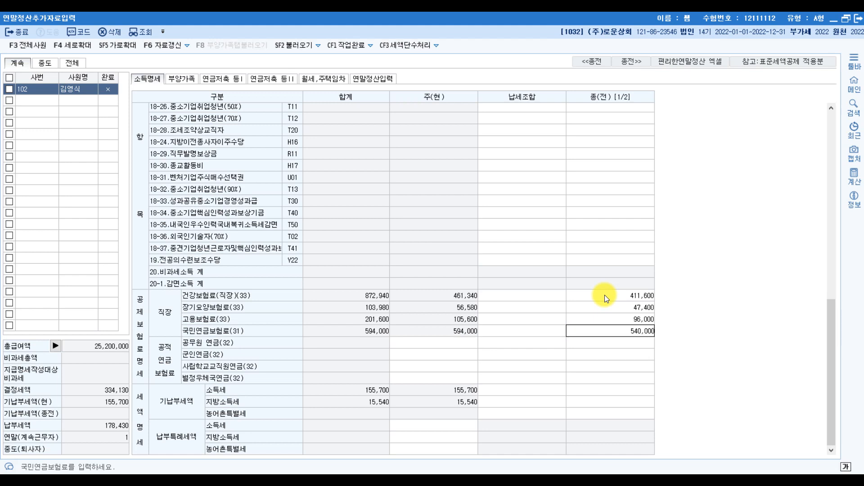
key("Return")
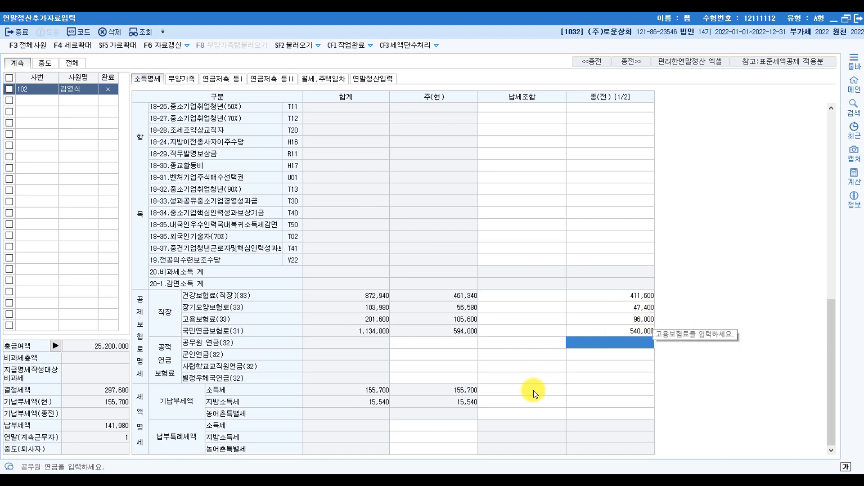
Step: Select the previous-workplace 소득세 and 지방소득세 cells, then bring up the receipt PDF
mouse_move(375, 480)
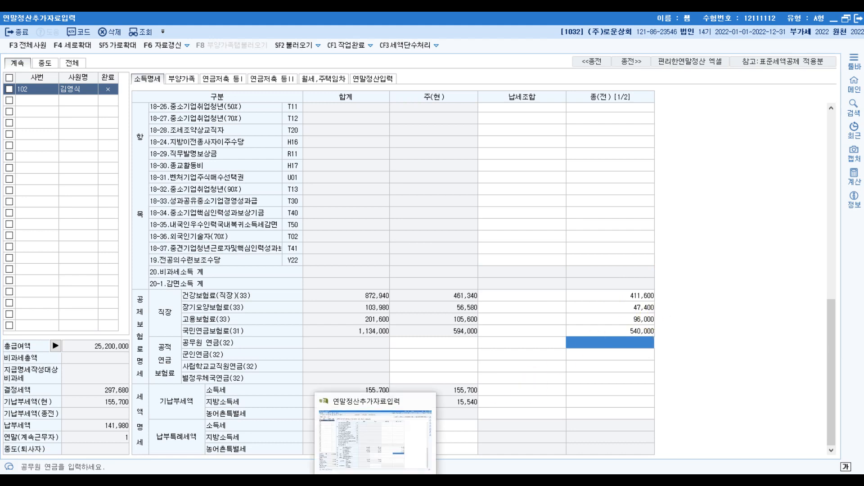
left_click(606, 392)
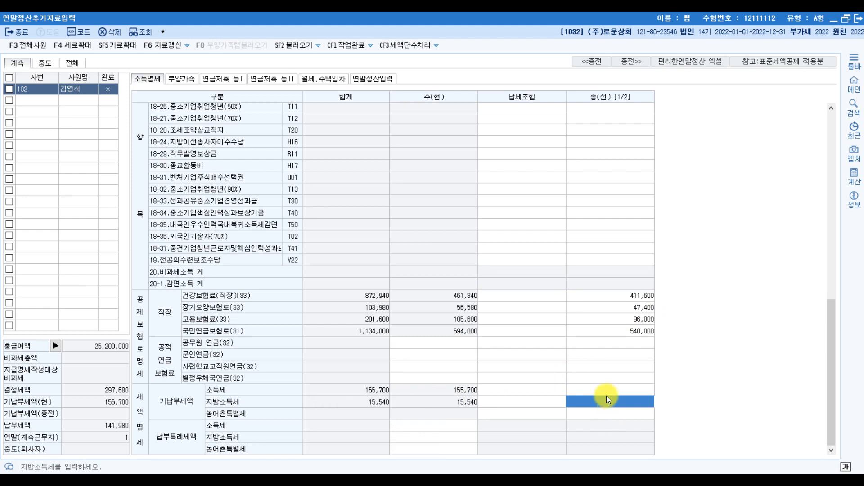
left_click(609, 400)
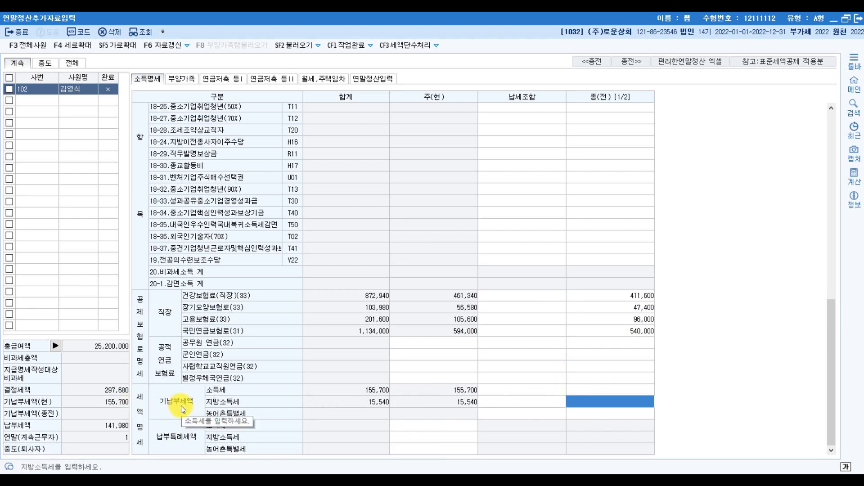
key("alt+Tab")
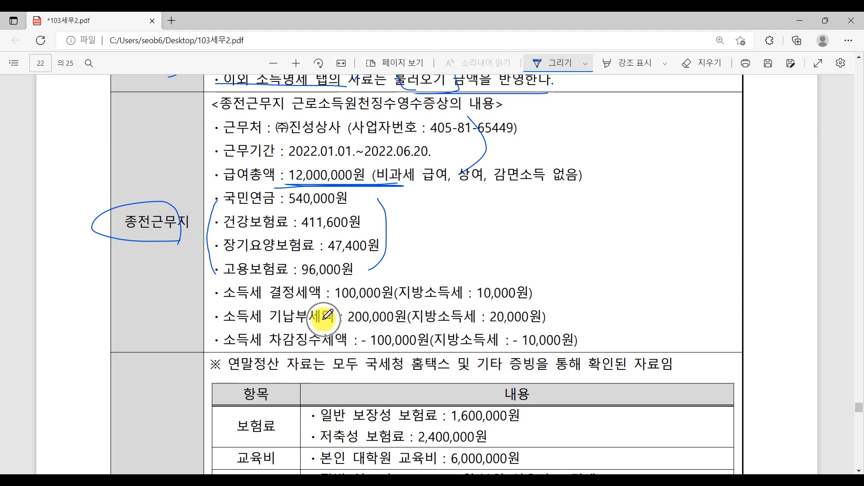
Step: Cross out the 기납부세액 line and circle 결정세액 in the PDF
mouse_move(327, 310)
left_mouse_down()
mouse_move(288, 329)
mouse_move(327, 330)
mouse_move(299, 355)
mouse_move(335, 355)
left_mouse_up()
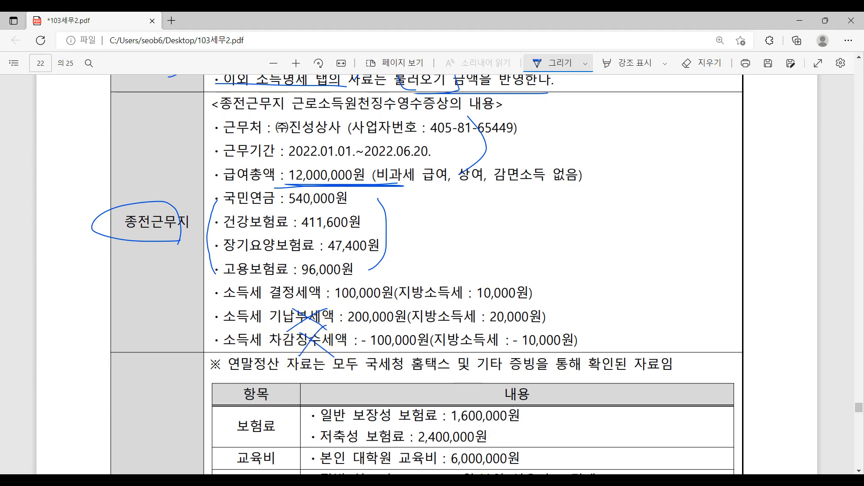
key("alt+Tab")
left_click(186, 406)
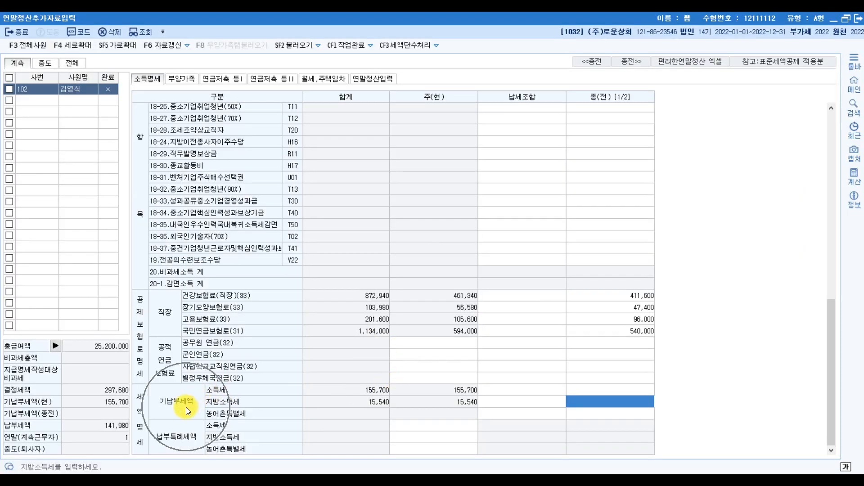
key("alt+Tab")
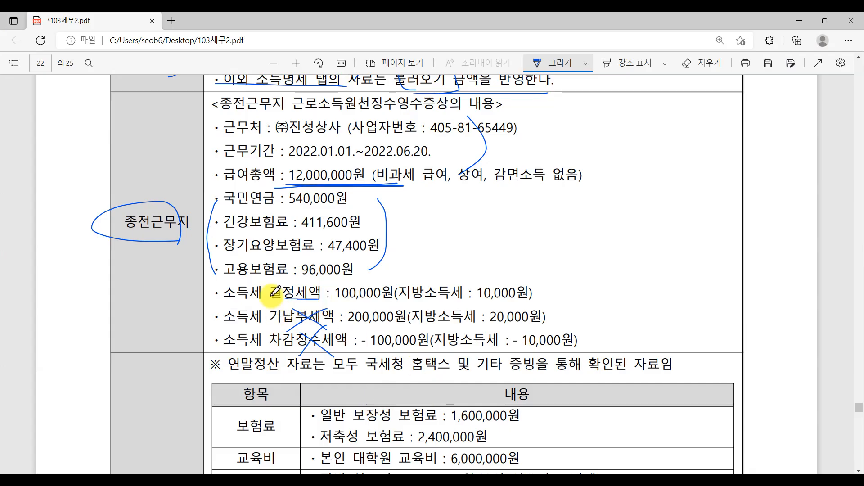
left_click_drag(273, 294, 537, 308)
mouse_move(243, 311)
left_mouse_down()
mouse_move(231, 303)
mouse_move(227, 280)
mouse_move(212, 297)
left_mouse_up()
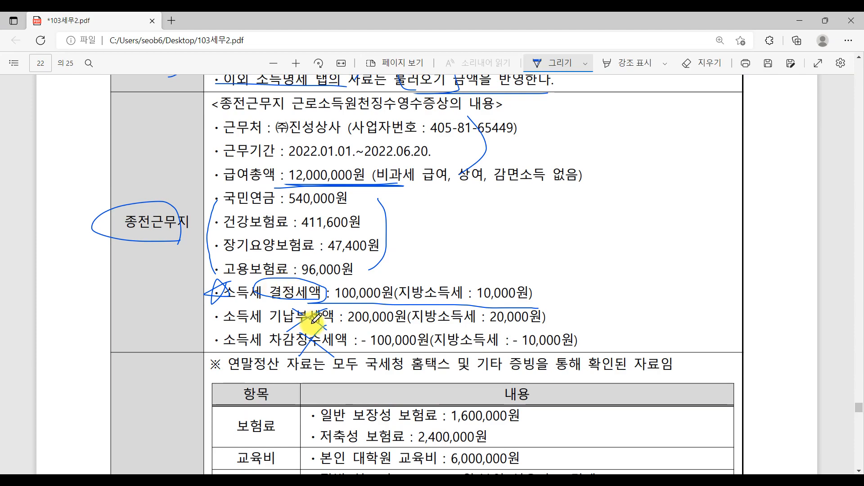
Step: Circle 결정세액 again and underline its 100,000원 and 10,000원 amounts
left_click(393, 484)
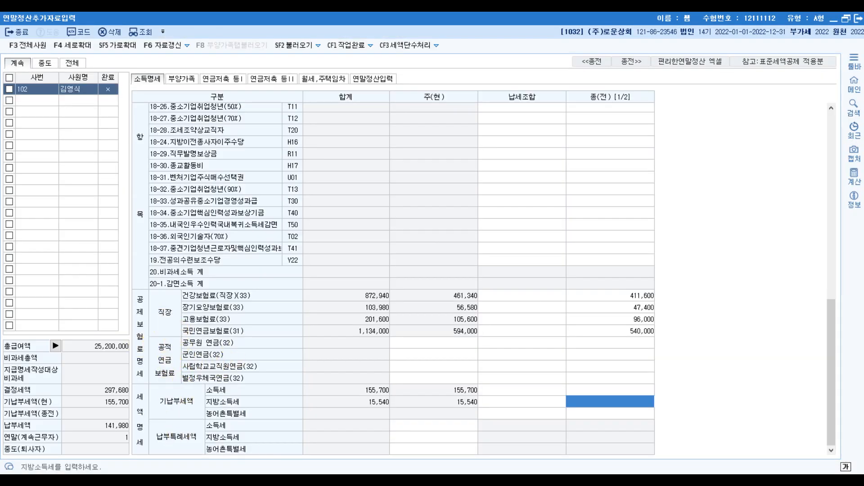
left_click(393, 483)
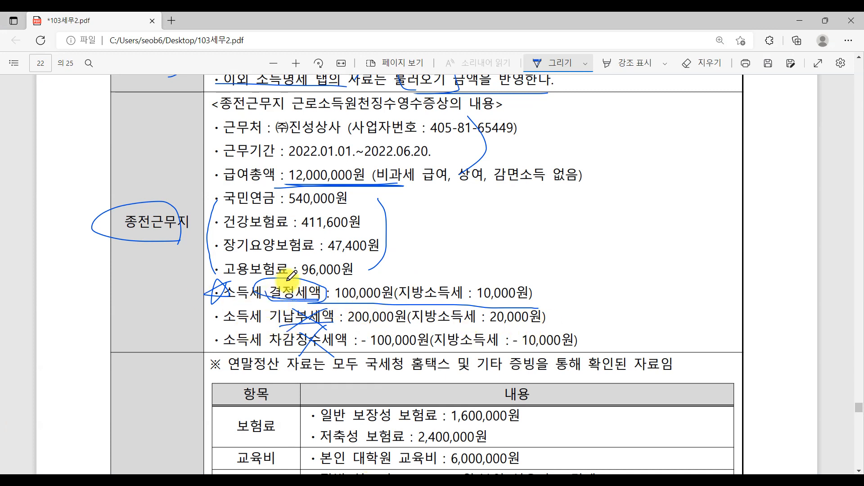
mouse_move(292, 275)
left_mouse_down()
mouse_move(260, 292)
mouse_move(311, 306)
mouse_move(328, 285)
mouse_move(295, 272)
left_mouse_up()
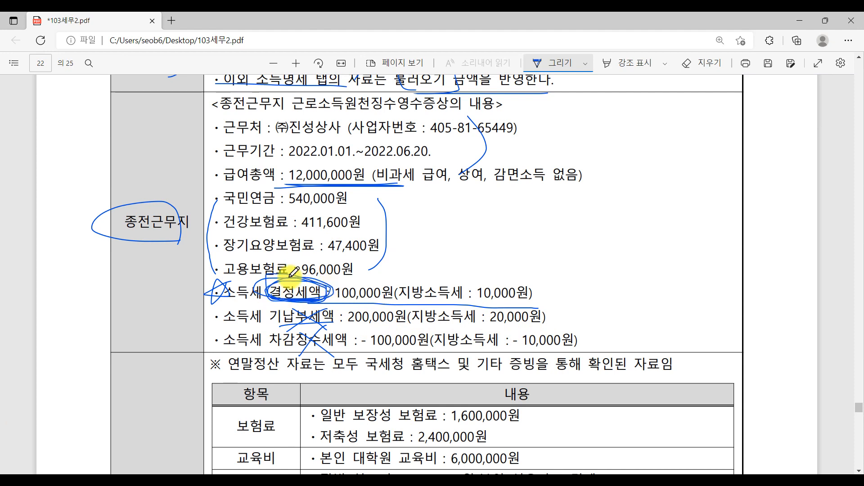
left_click_drag(340, 308, 394, 301)
left_click_drag(479, 302, 538, 296)
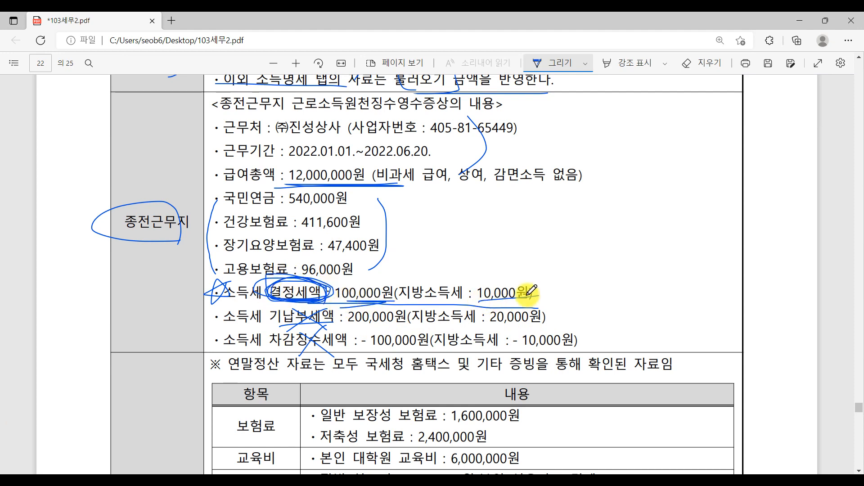
key("alt+Tab")
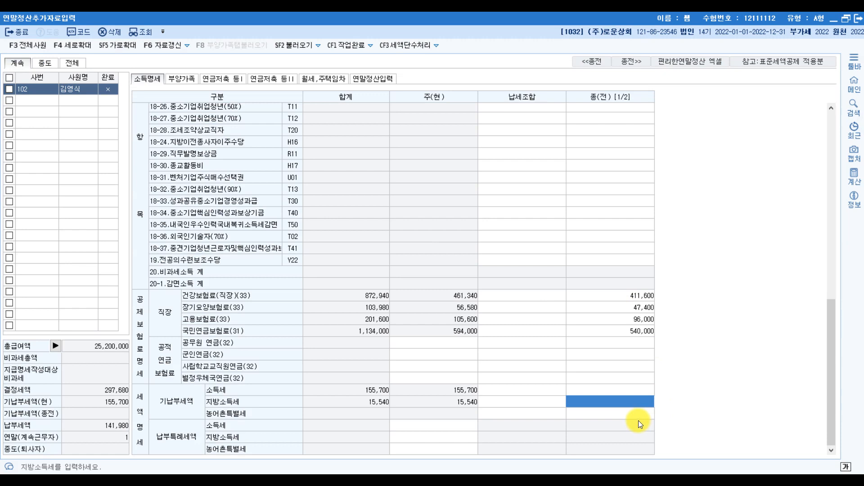
Step: Enter previous-workplace taxes of 100,000 and 10,000, then ink the PDF's 기납부세액 line
type("100")
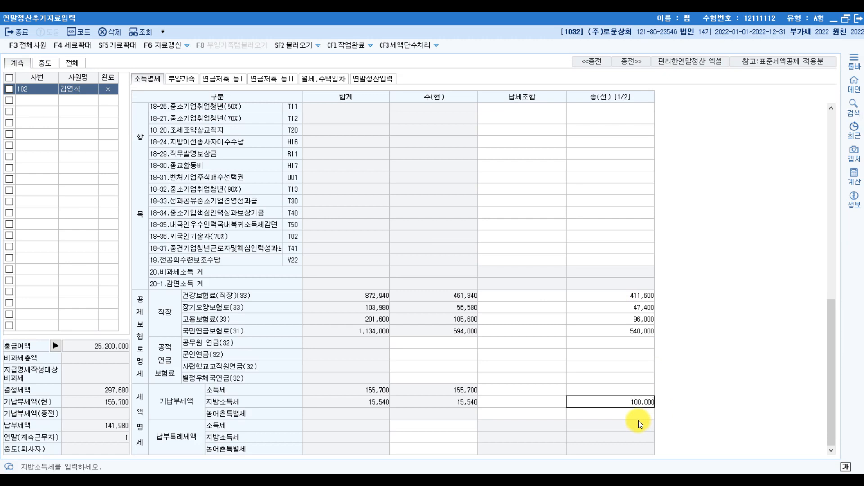
key("Return")
type("10")
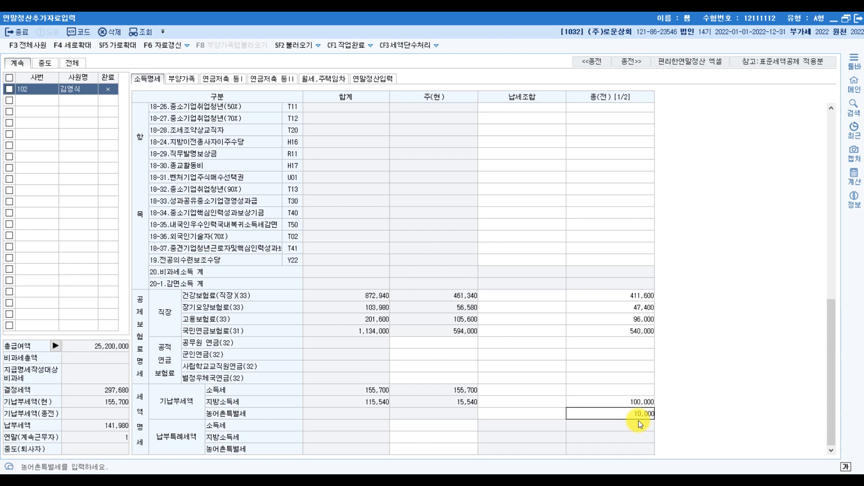
key("Return")
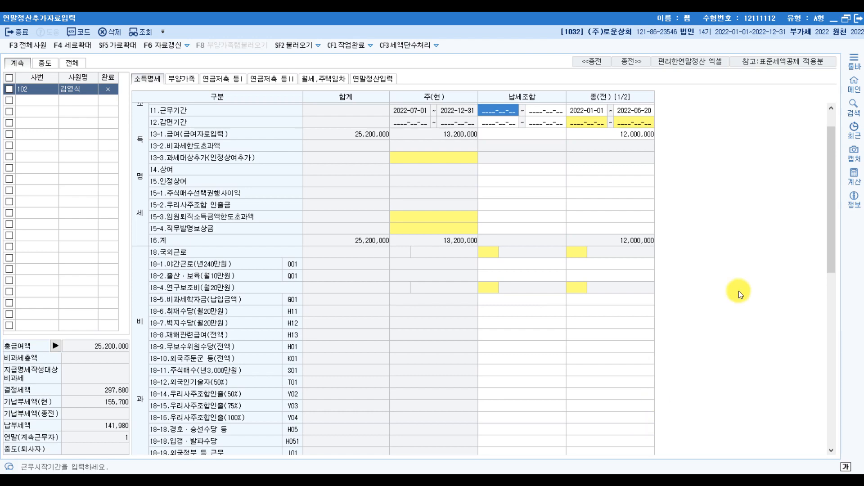
scroll(625, 358, "down", 10)
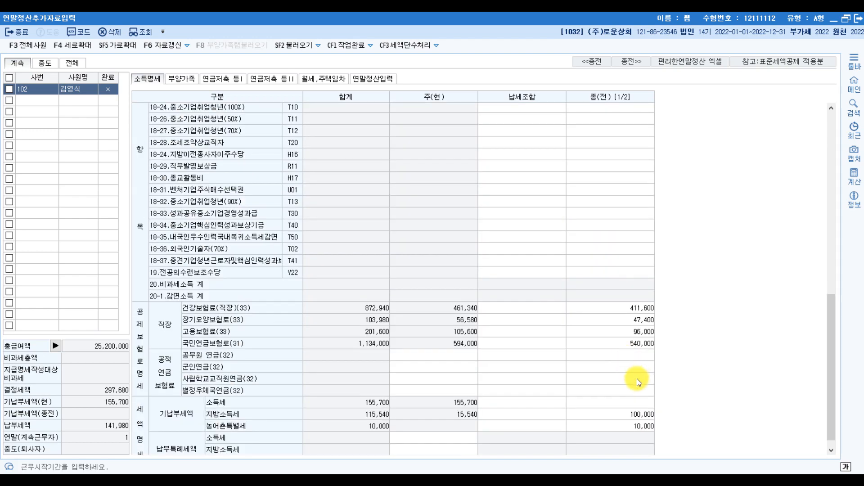
left_click(642, 401)
left_click(636, 413)
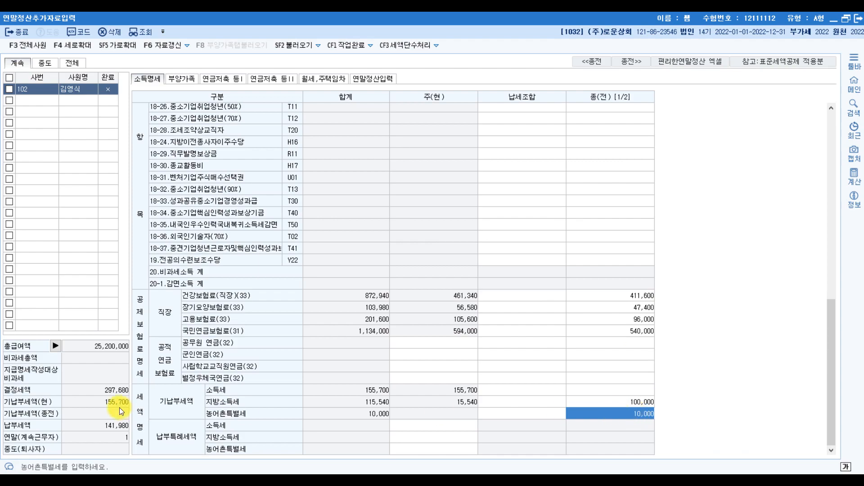
key("alt+Tab")
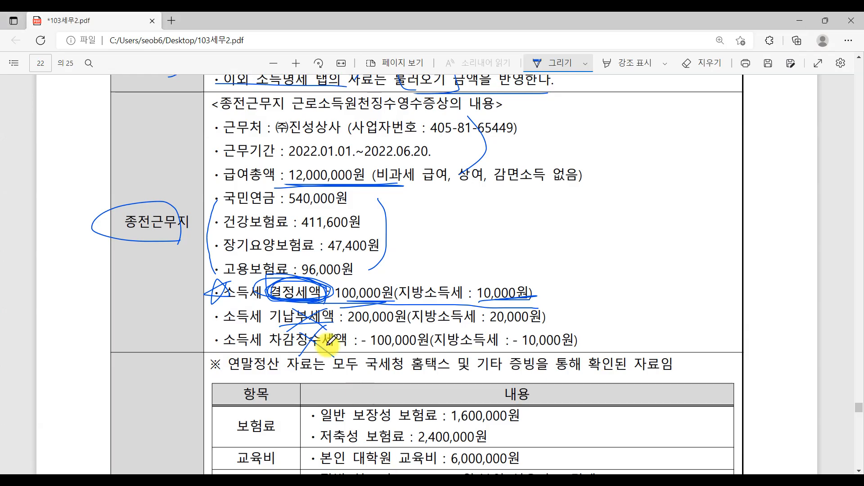
left_click_drag(268, 330, 366, 326)
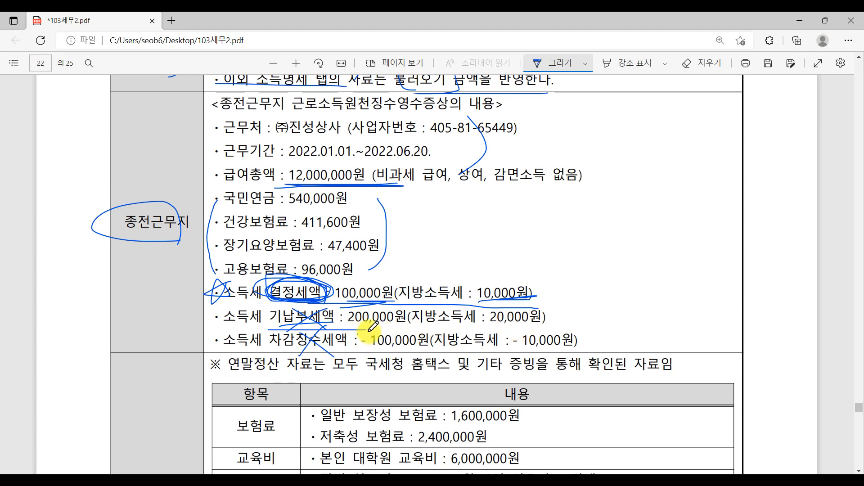
Step: Underline 200,000원 and 20,000원 on the 기납부세액 line, then go back to KcLep
left_click_drag(369, 330, 576, 331)
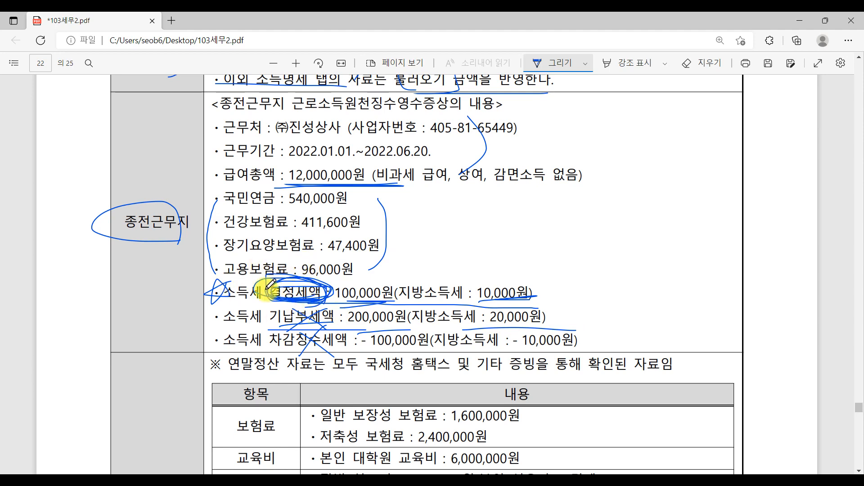
scroll(450, 315, "down", 7)
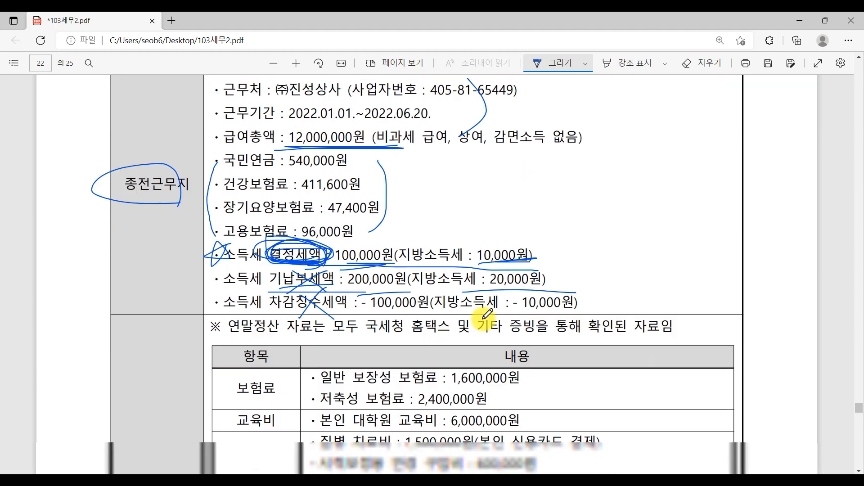
scroll(484, 270, "up", 7)
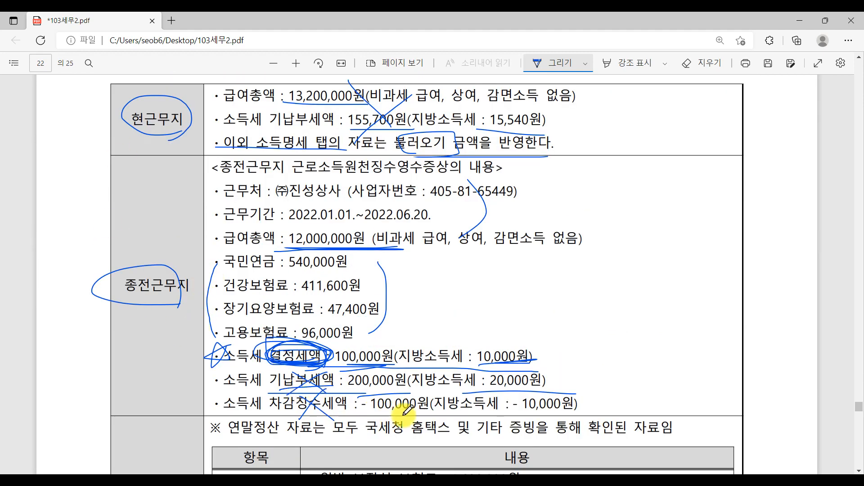
key("alt+Tab")
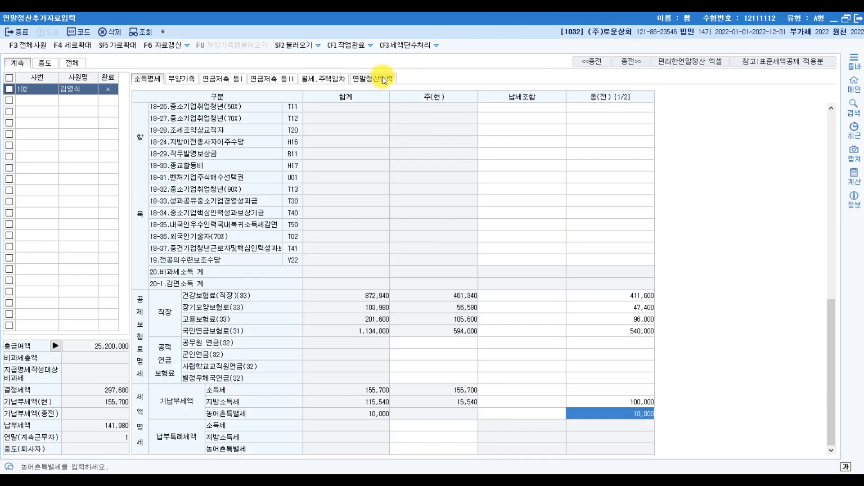
Step: Switch to the 연말정산입력 tab, then bring the Paint age and income-limit table to the front
left_click(382, 79)
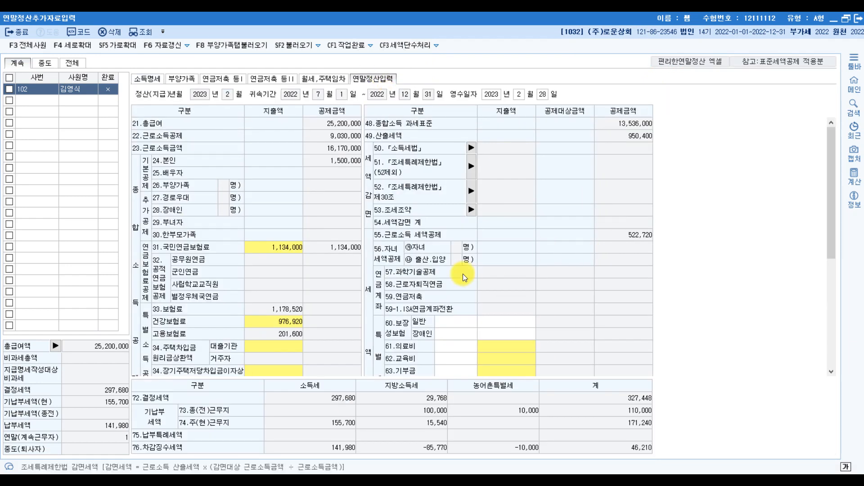
key("alt+Tab")
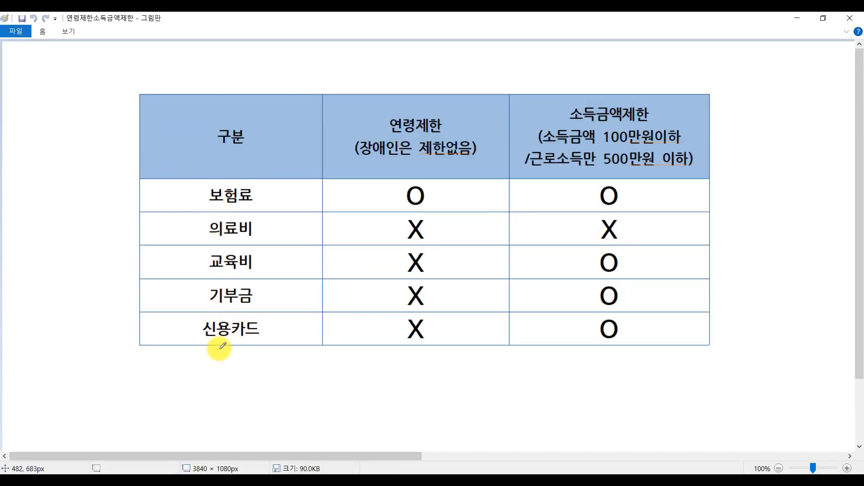
Step: Mark the 연령제한 and 소득금액제한 headers and point out 의료비's two X limits
left_click_drag(351, 72, 502, 59)
left_click_drag(602, 78, 699, 77)
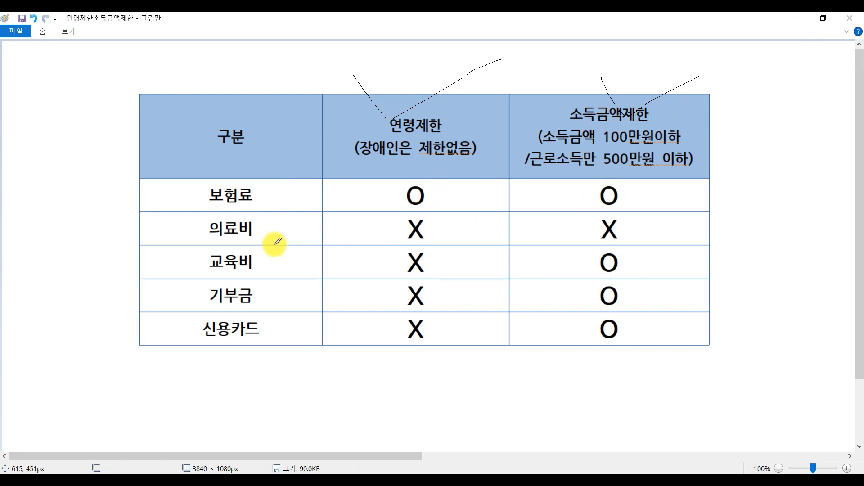
left_click(246, 233)
left_click(428, 230)
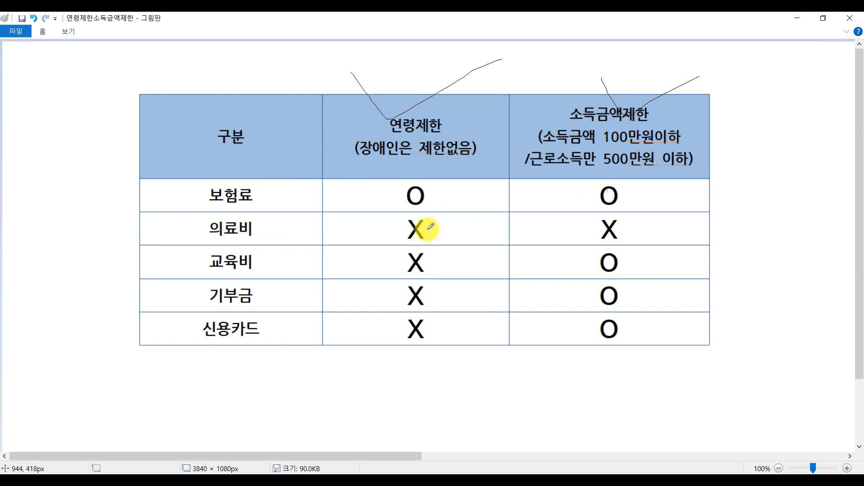
left_click(646, 231)
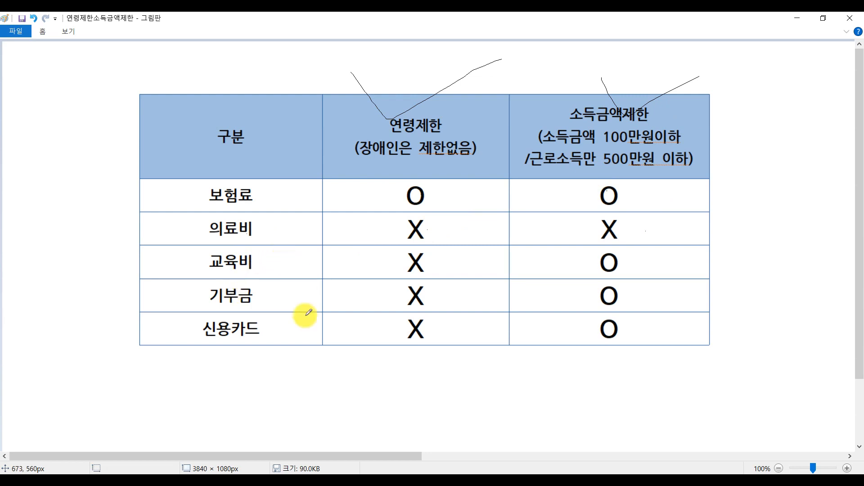
Step: Bracket the 교육비 to 신용카드 rows in both limit columns and underline 근로소득만 before returning to KcLep
mouse_move(223, 265)
left_mouse_down()
mouse_move(206, 264)
mouse_move(217, 294)
mouse_move(206, 334)
mouse_move(218, 355)
mouse_move(242, 349)
left_mouse_up()
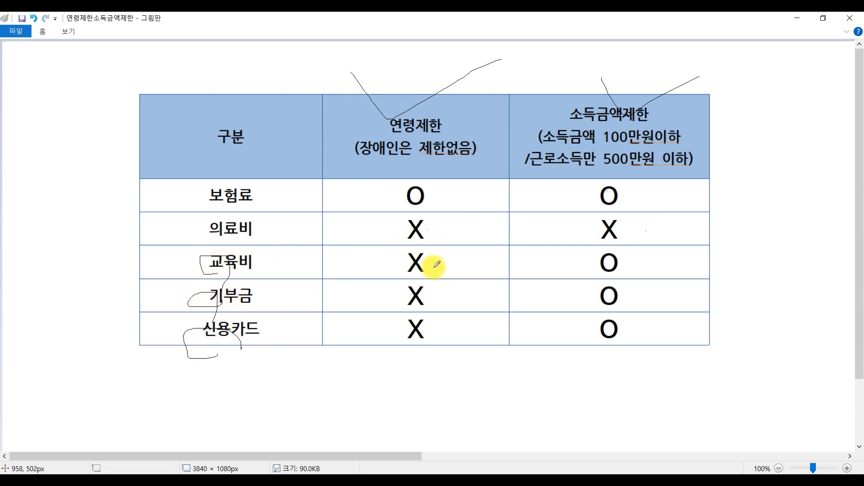
left_click_drag(429, 255, 442, 337)
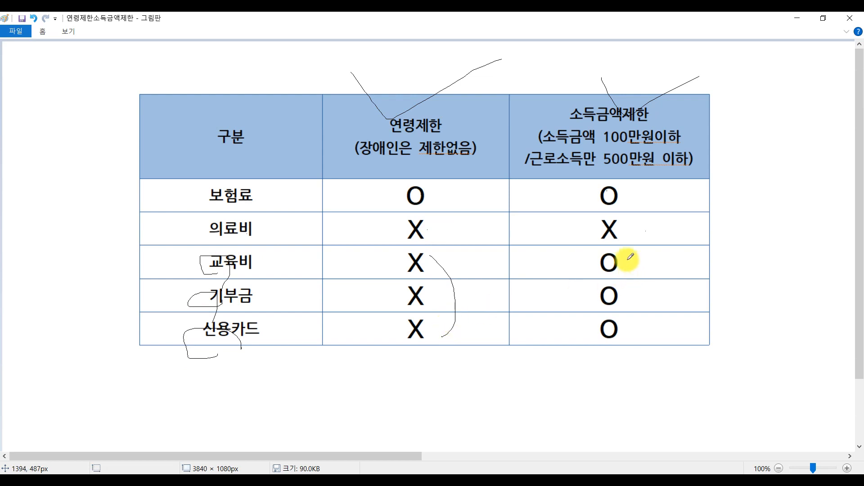
left_click_drag(628, 260, 635, 330)
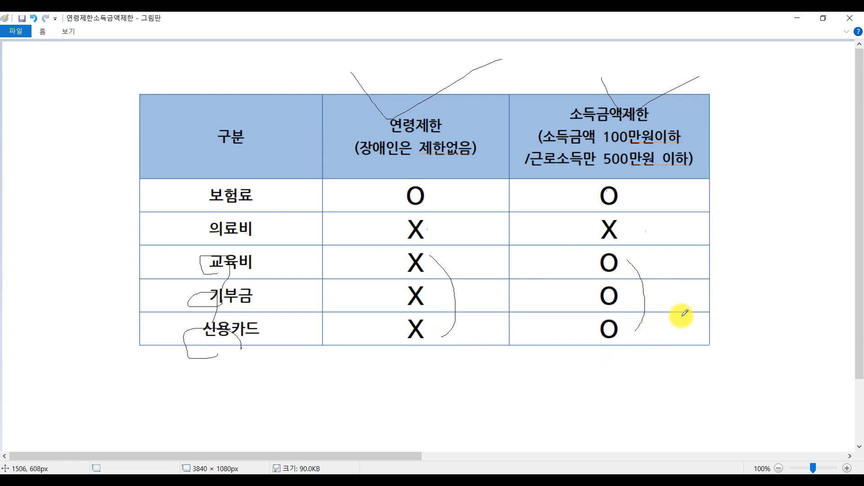
left_click_drag(628, 258, 618, 336)
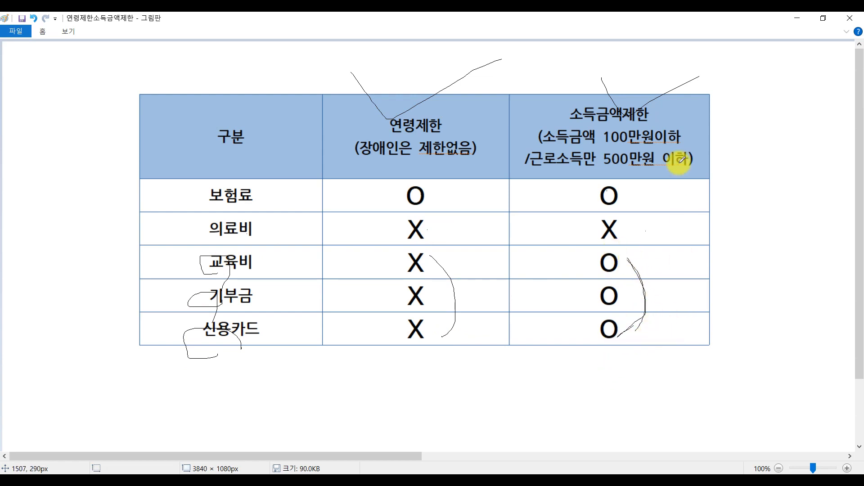
left_click_drag(599, 140, 728, 148)
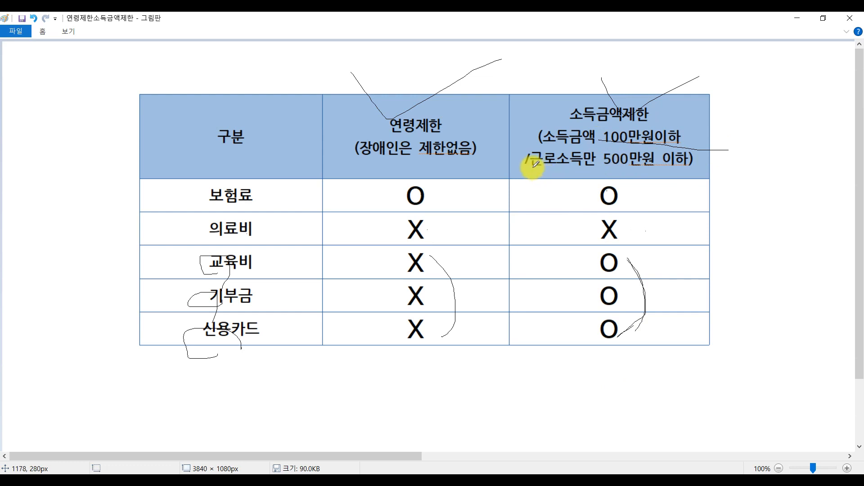
left_click_drag(532, 168, 594, 167)
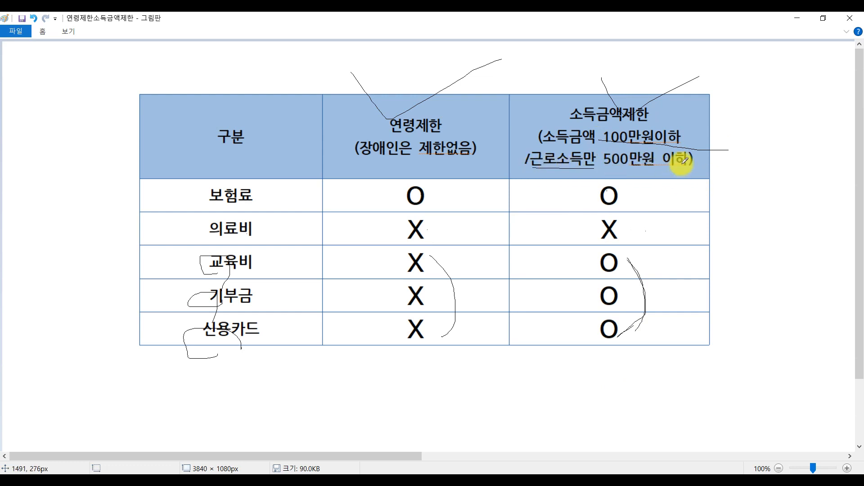
mouse_move(622, 248)
left_mouse_down()
mouse_move(652, 289)
mouse_move(625, 328)
left_mouse_up()
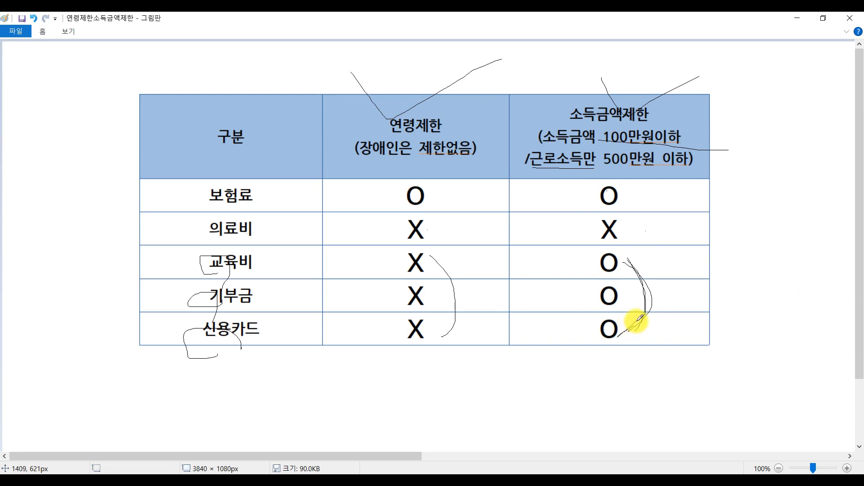
left_click(379, 480)
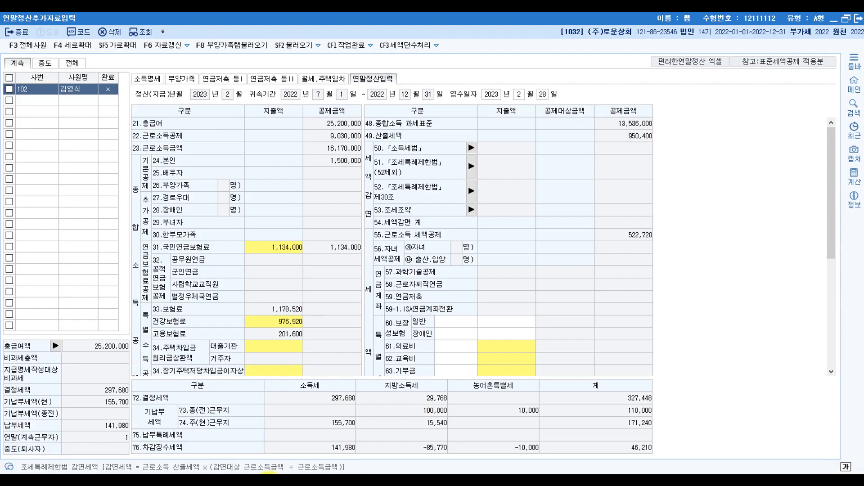
Step: In the Edge PDF, strike out 저축성 insurance and underline the 1,600,000원 보장성 premium, then return to KcLep
left_click(268, 480)
scroll(236, 212, "down", 4)
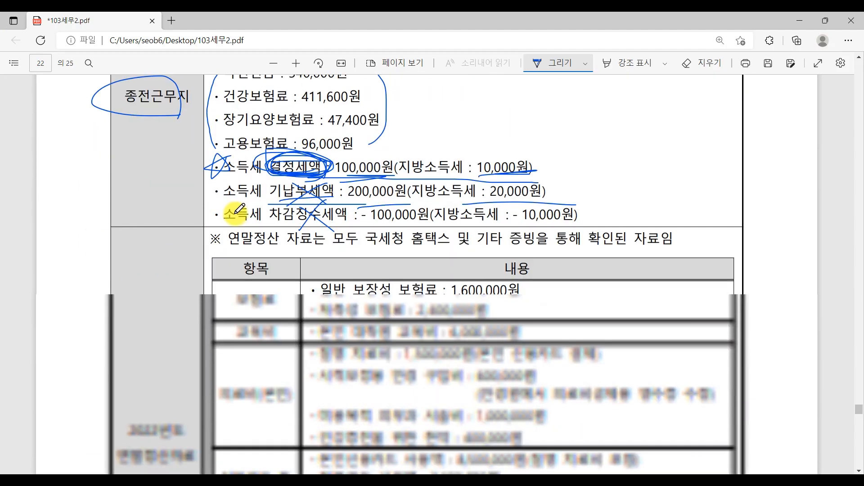
scroll(239, 210, "down", 3)
left_click_drag(215, 185, 274, 185)
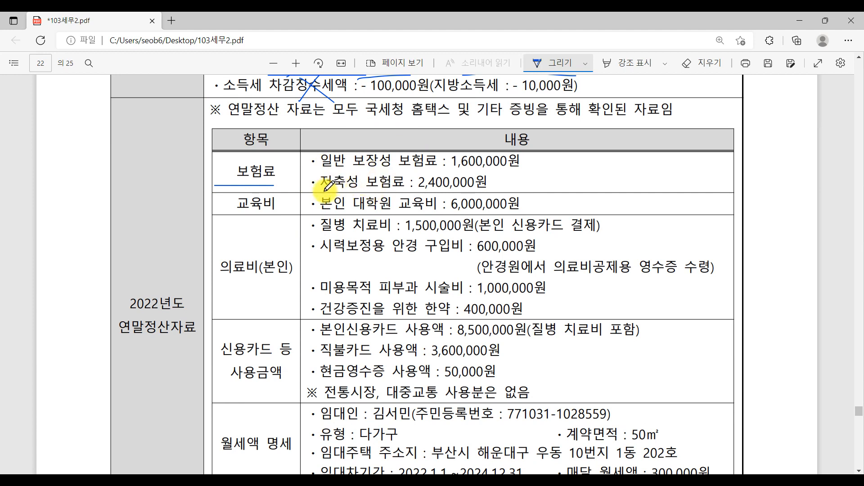
mouse_move(325, 191)
left_mouse_down()
mouse_move(353, 175)
mouse_move(352, 193)
left_mouse_up()
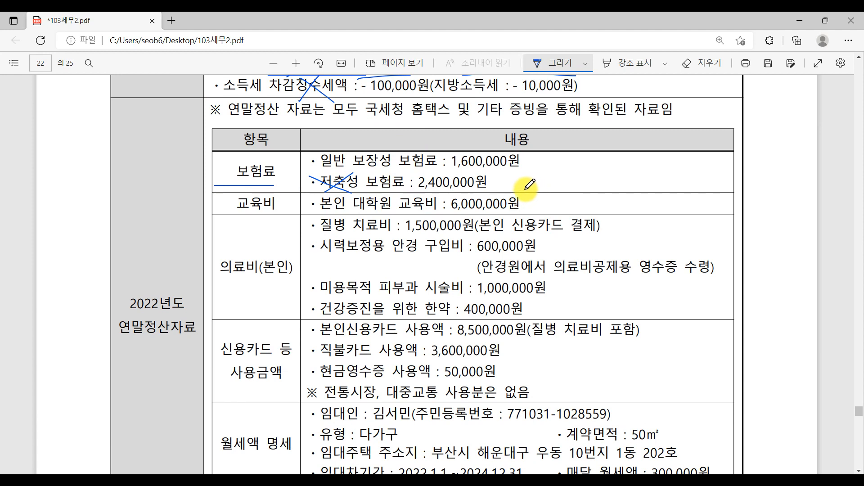
left_click_drag(389, 167, 491, 165)
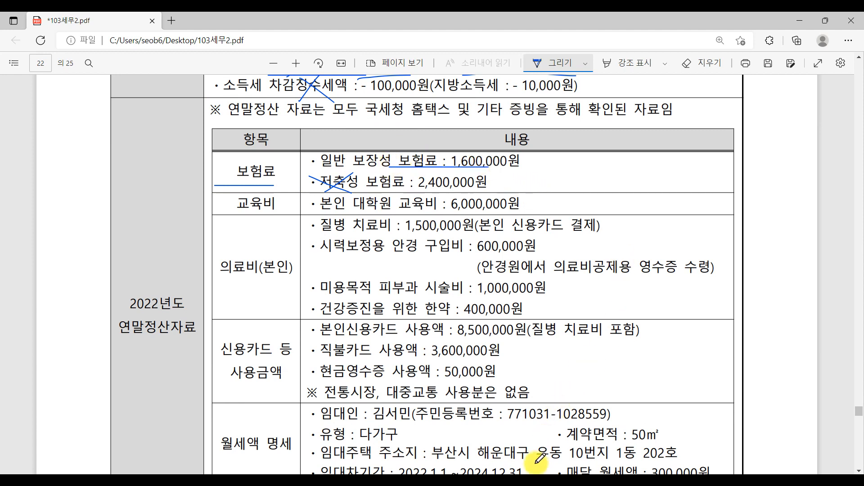
left_click(380, 484)
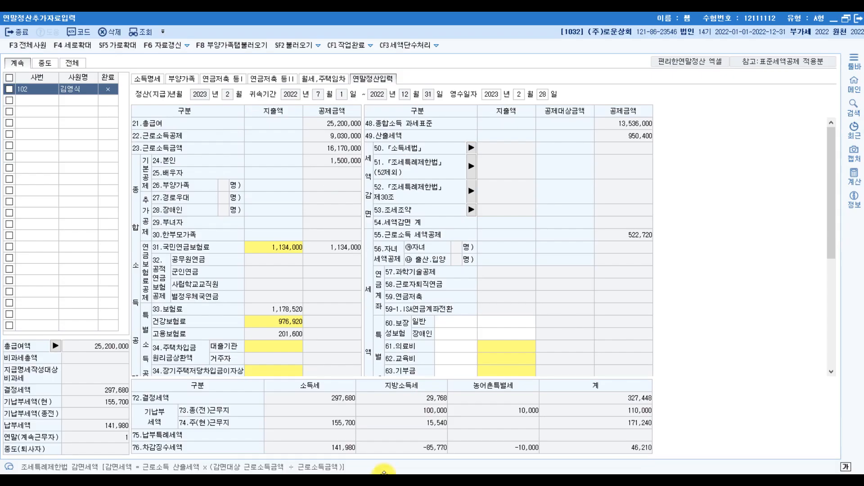
Step: Record 1,600,000 in row 60 보장성보험 일반 for a 120,000 credit, then return to the Paint table
left_click(512, 320)
left_click(408, 325)
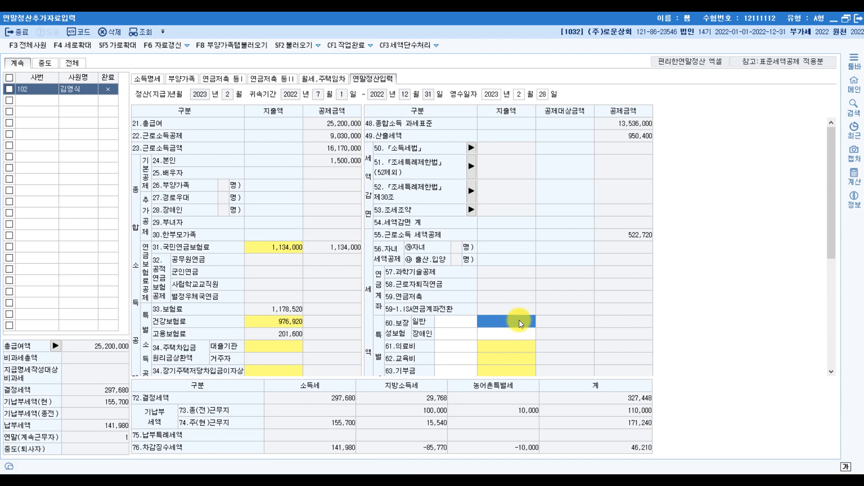
type("10")
key("Return")
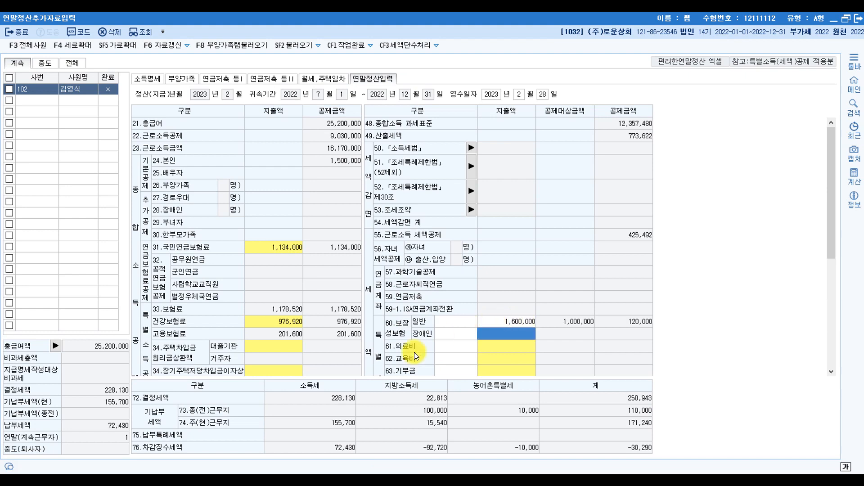
left_click(354, 481)
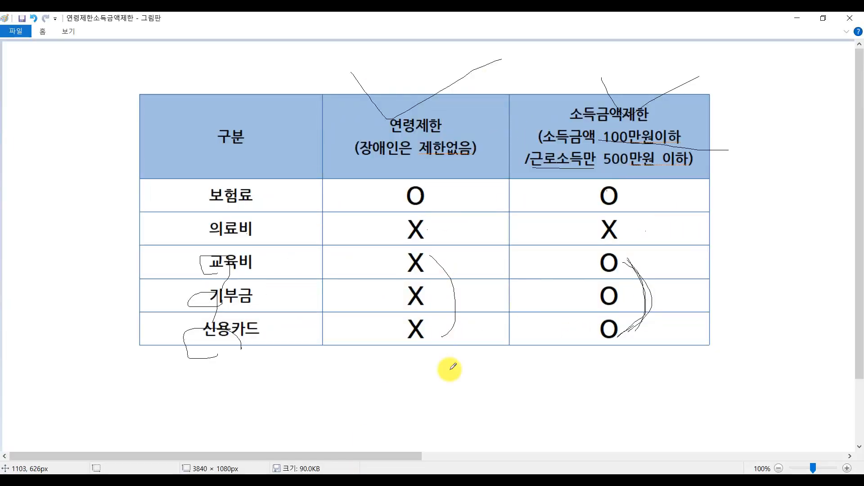
Step: Return to page 22 of 103세무2.pdf in Edge after reviewing the limits table
left_click(273, 473)
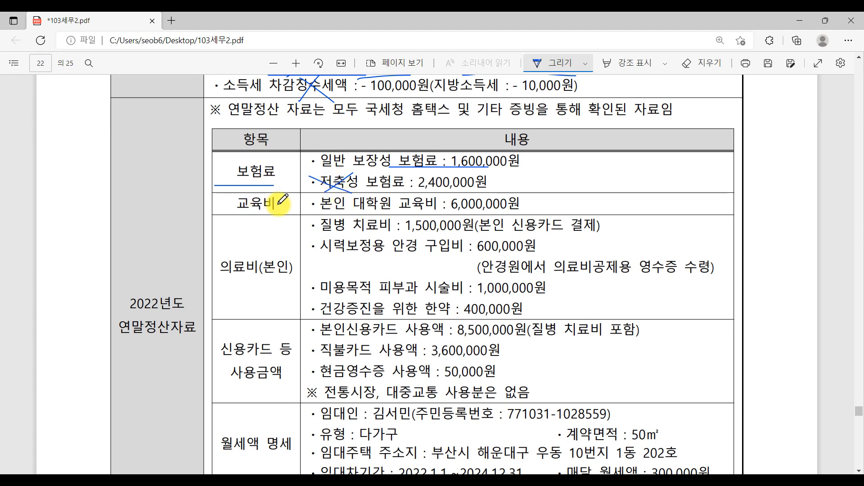
Step: Underline the 교육비 heading and circle 대학원 on the 6,000,000원 tuition line, then return to KcLep
left_click_drag(241, 210, 438, 209)
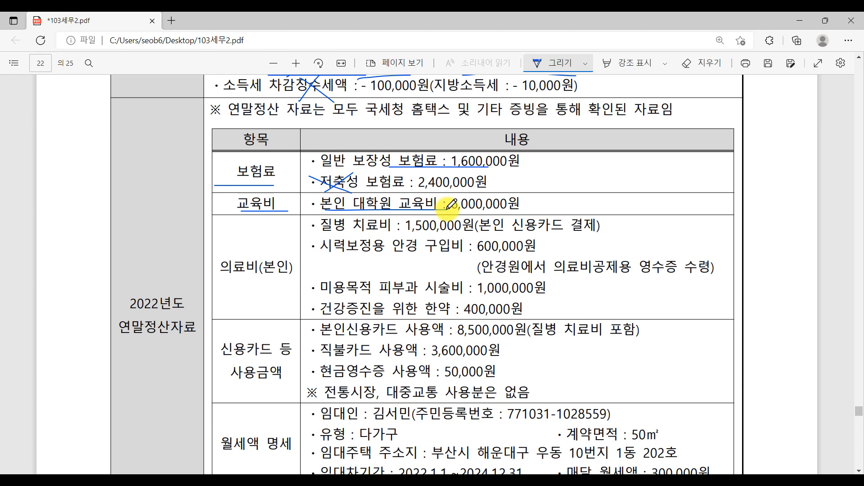
mouse_move(407, 195)
left_mouse_down()
mouse_move(354, 207)
mouse_move(402, 206)
left_mouse_up()
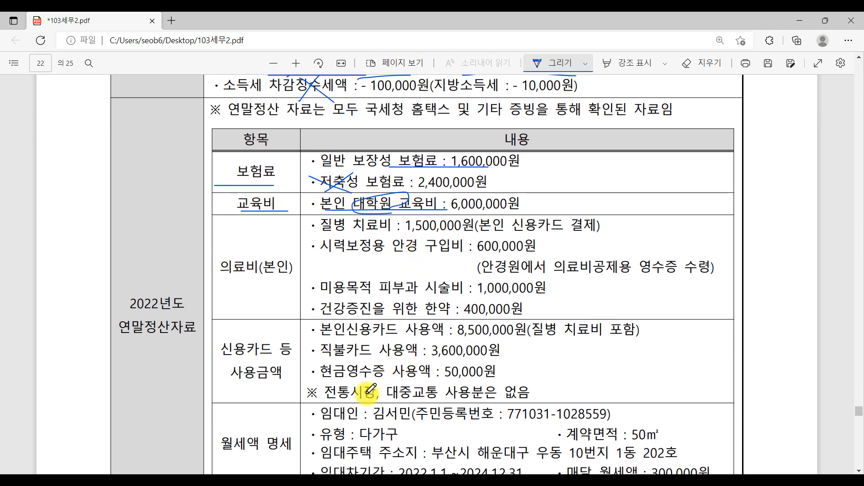
key("alt+Tab")
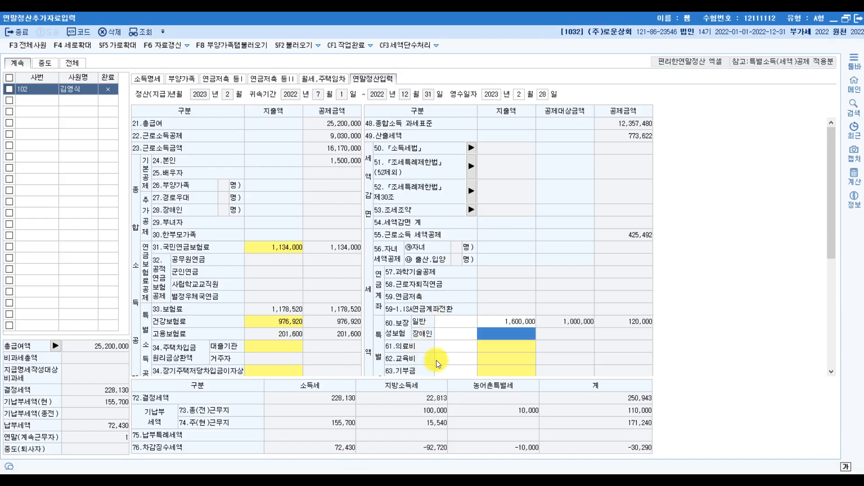
Step: Enter 6,000,000 as 본인(전액) tuition in the 62.교육비 popup, earning a 228,130 credit
left_click(492, 360)
left_click(493, 361)
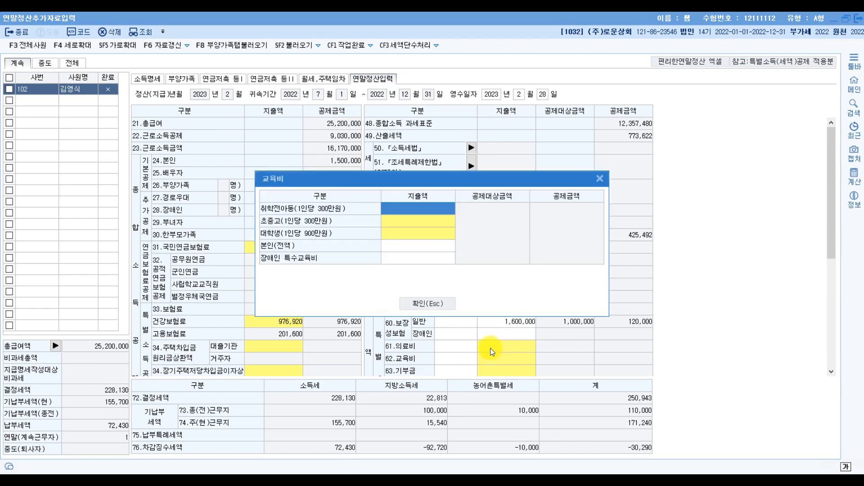
left_click(398, 246)
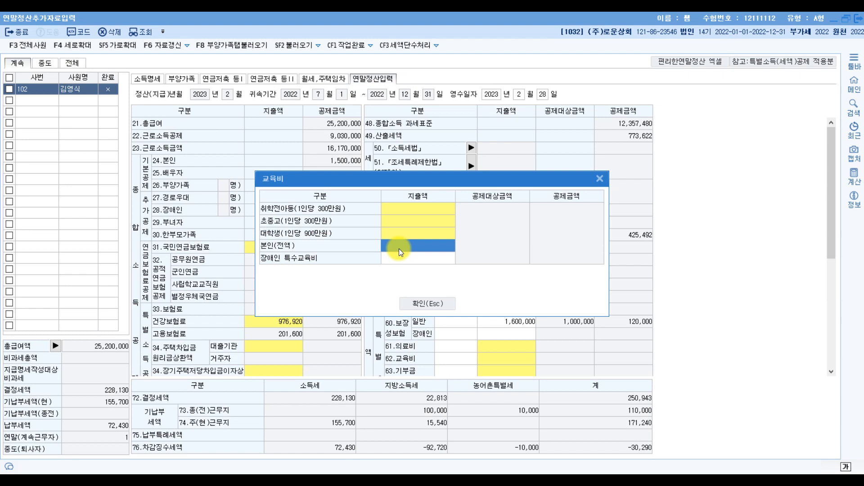
type("6000000")
key("Return")
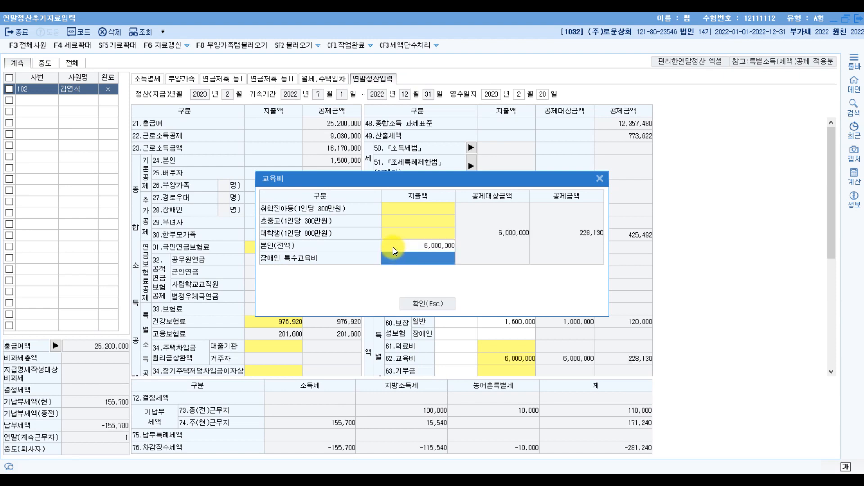
left_click(417, 300)
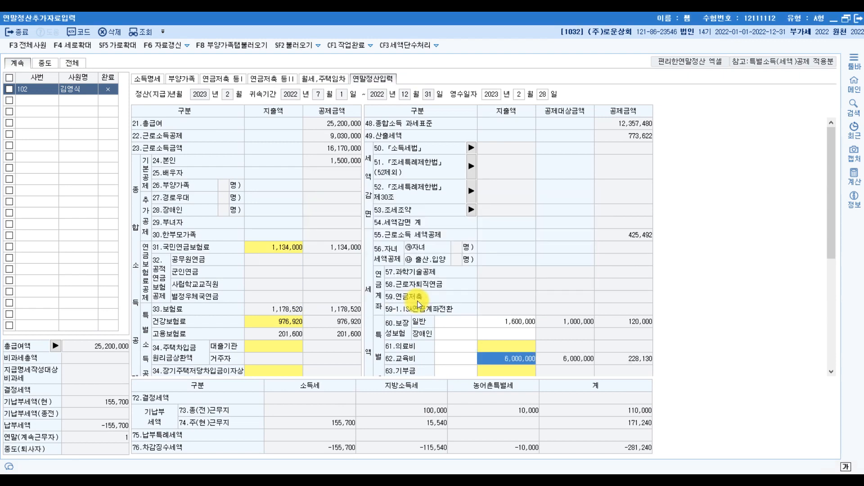
key("alt+Tab")
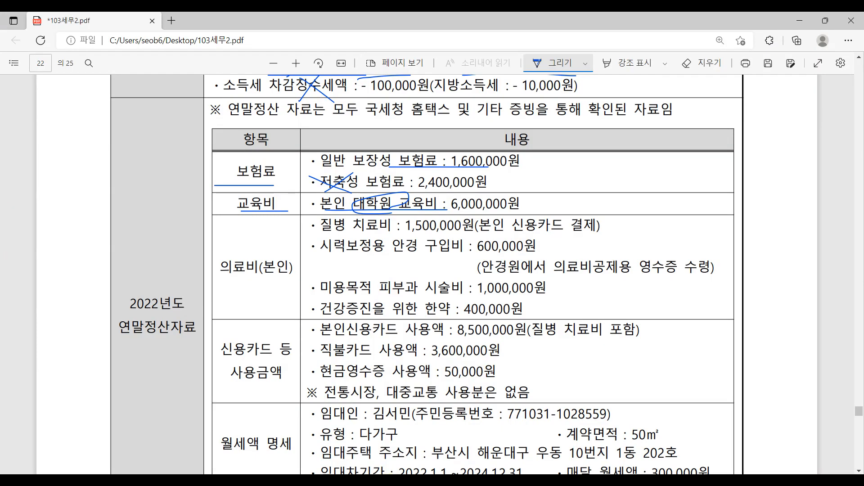
Step: Underline 의료비(본인), 질병 치료비 and 안경 구입비; cross out the cosmetic skin treatment and mark the herbal medicine line
left_click_drag(248, 284, 287, 281)
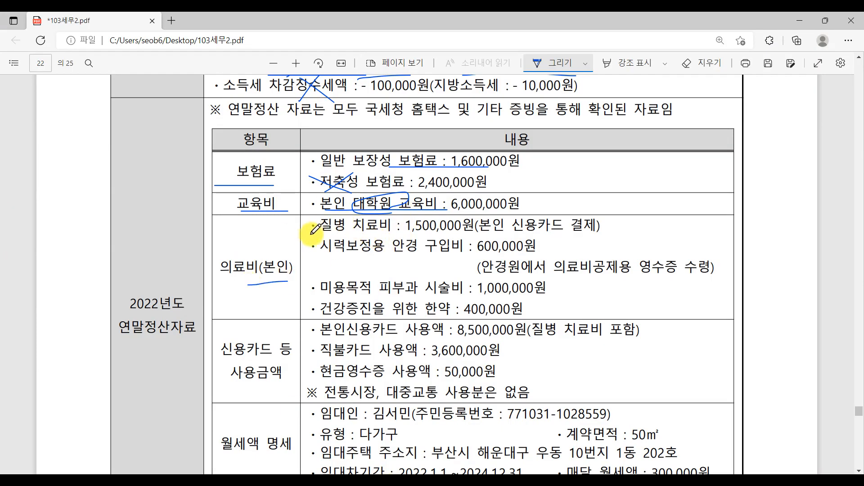
mouse_move(314, 234)
left_mouse_down()
mouse_move(390, 232)
mouse_move(396, 256)
mouse_move(428, 255)
left_mouse_up()
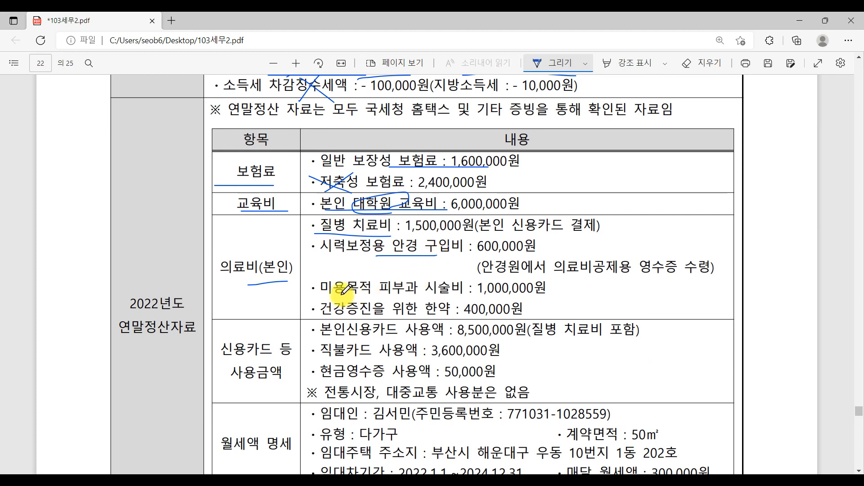
left_click_drag(318, 298, 373, 297)
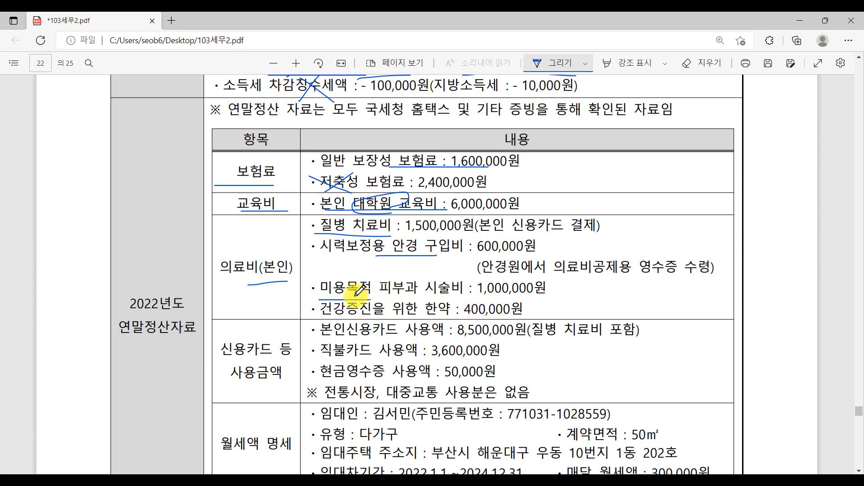
left_click_drag(356, 296, 419, 281)
left_click_drag(347, 279, 424, 310)
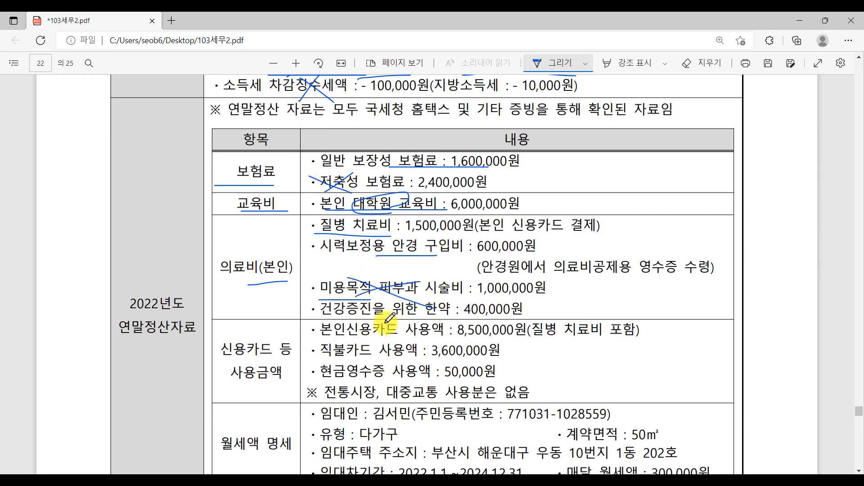
mouse_move(321, 318)
left_mouse_down()
mouse_move(408, 317)
mouse_move(448, 301)
mouse_move(443, 332)
left_mouse_up()
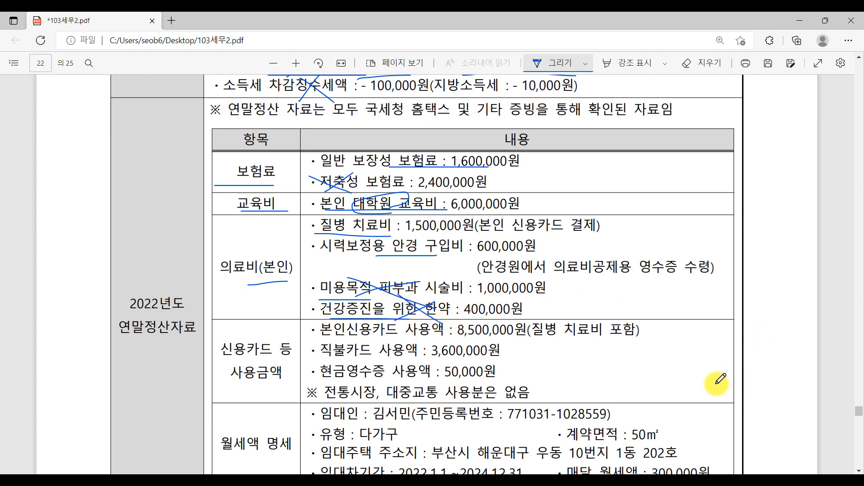
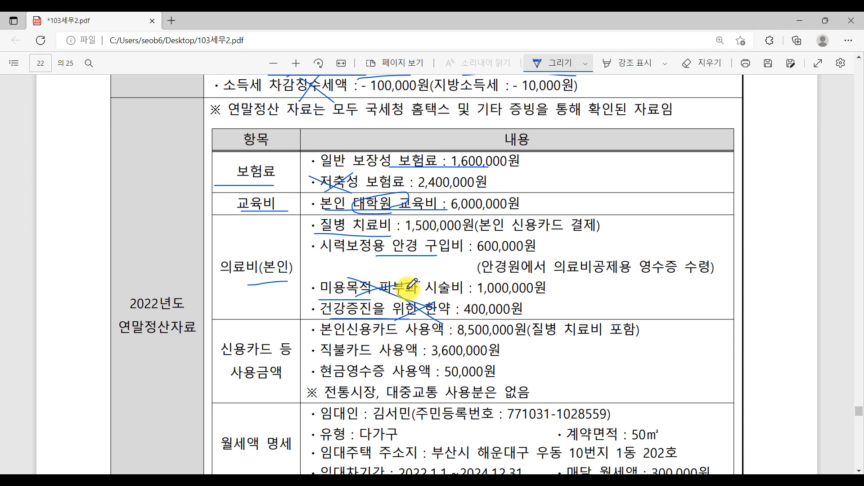
Step: Circle 시력보정용, underline the 600,000원 and 1,500,000 amounts, and ink a 50 beside the eyeglasses cost
mouse_move(383, 256)
left_mouse_down()
mouse_move(319, 239)
mouse_move(359, 267)
left_mouse_up()
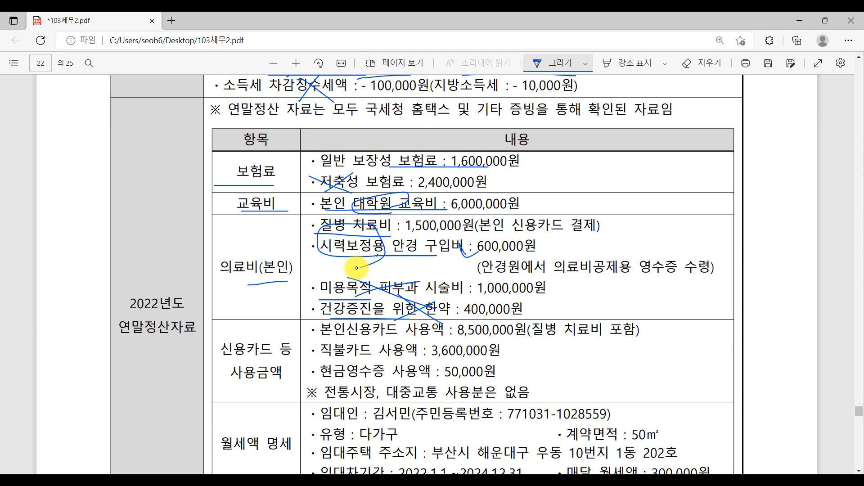
left_click_drag(477, 255, 571, 256)
left_click_drag(593, 243, 585, 253)
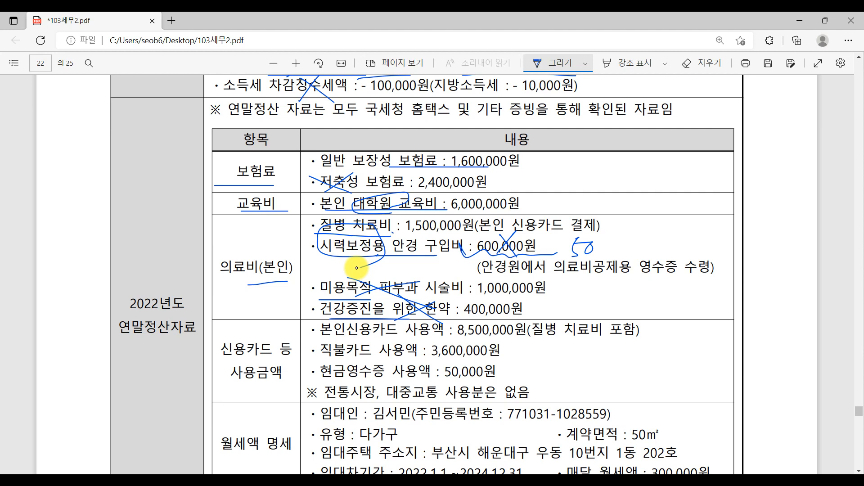
left_click_drag(393, 234, 462, 233)
left_click_drag(557, 255, 601, 260)
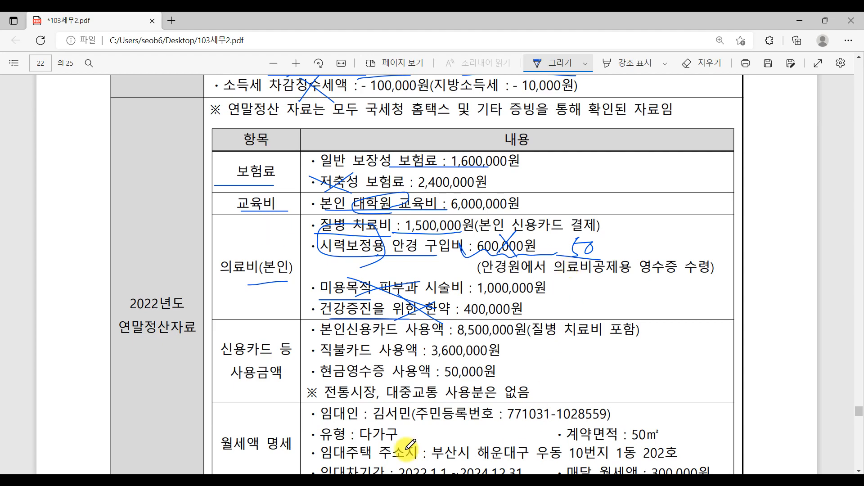
key("alt+Tab")
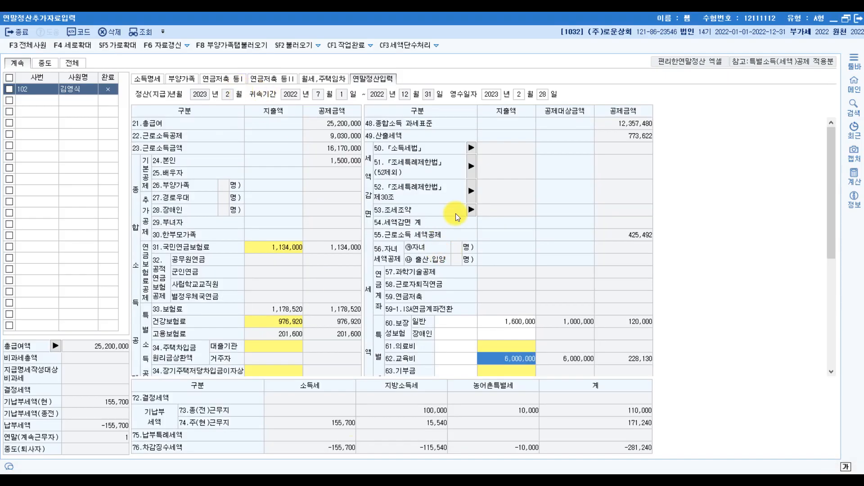
Step: Open the 의료비지급명세서 from the 65세,장애인,건강 medical entry on the 부양가족 sheet
left_click(491, 347)
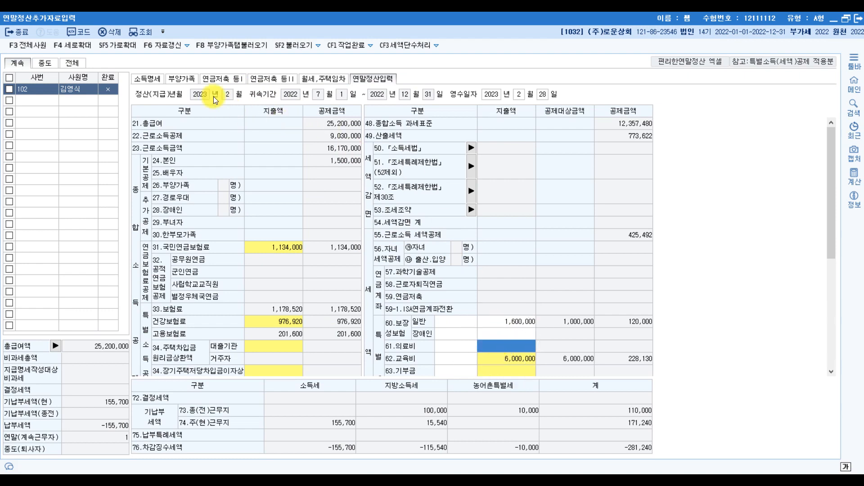
left_click(178, 79)
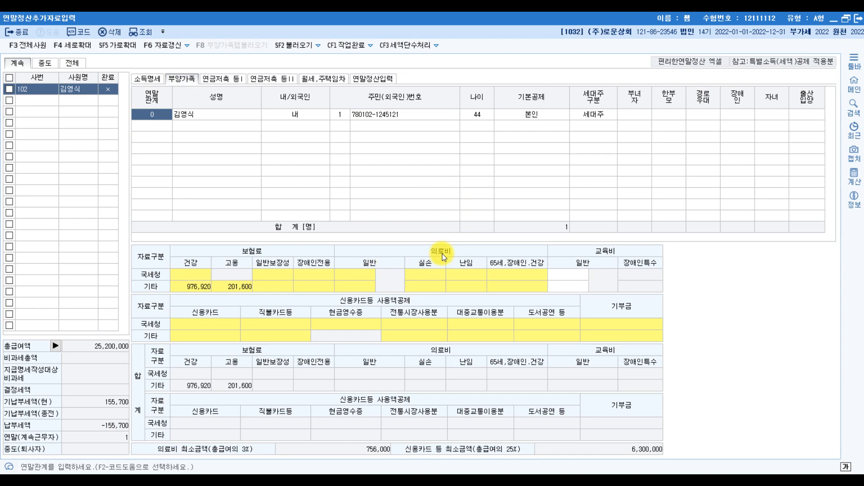
left_click(362, 281)
left_click(436, 274)
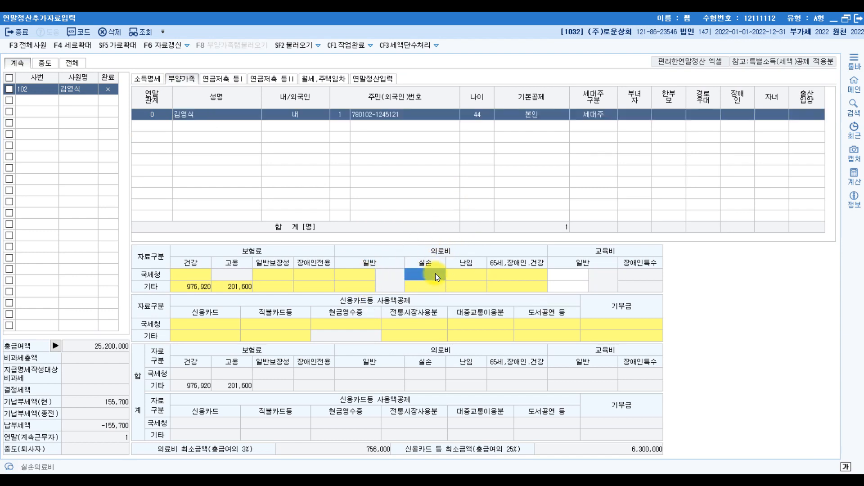
left_click(493, 276)
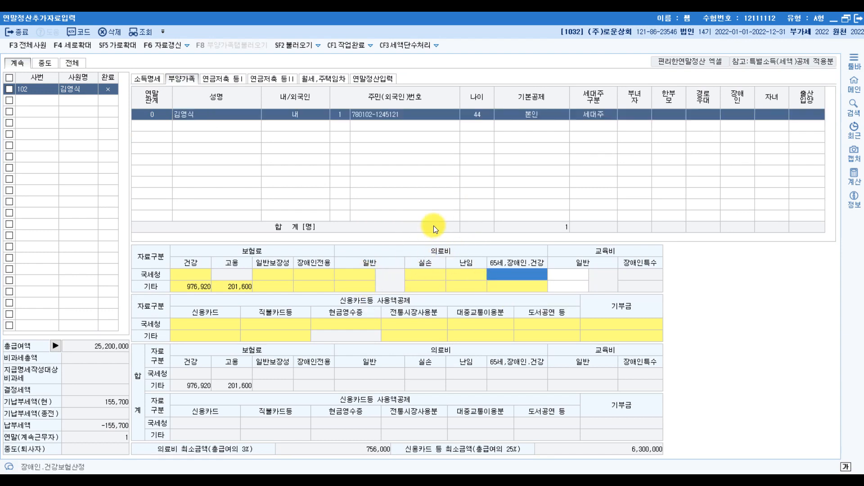
key("Return")
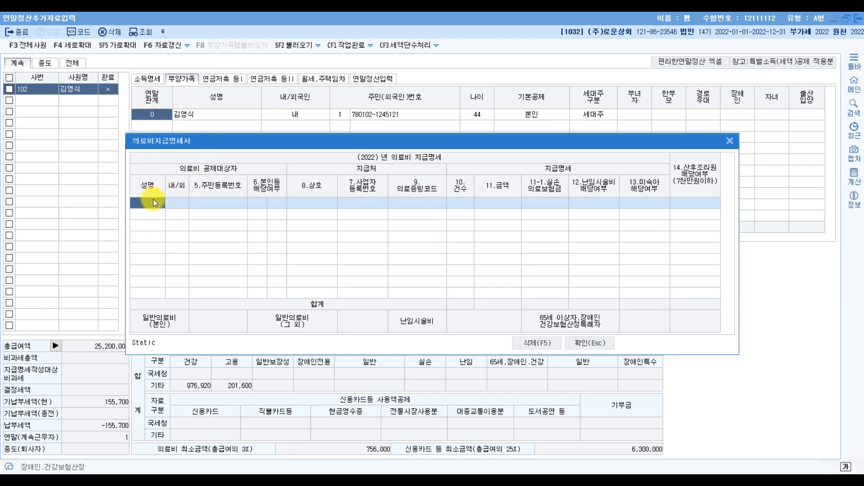
Step: Pick 본인 as the patient via F2 and advance to the 의료증빙코드 field
key("F2")
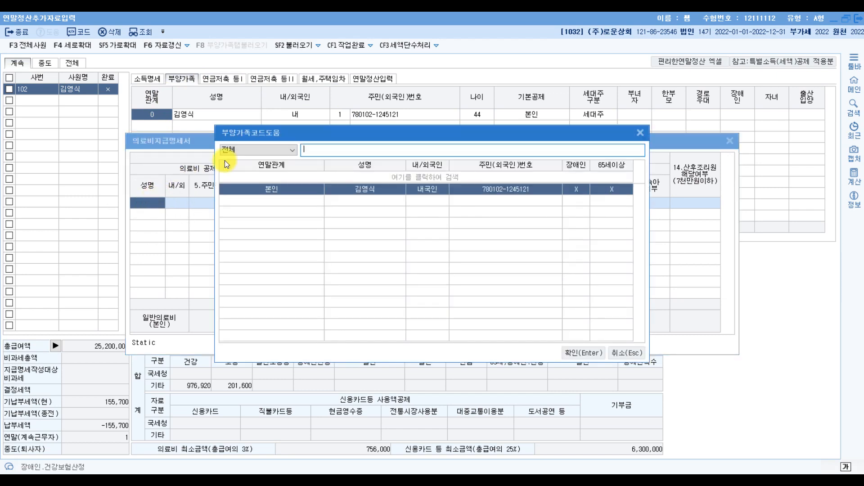
double_click(280, 192)
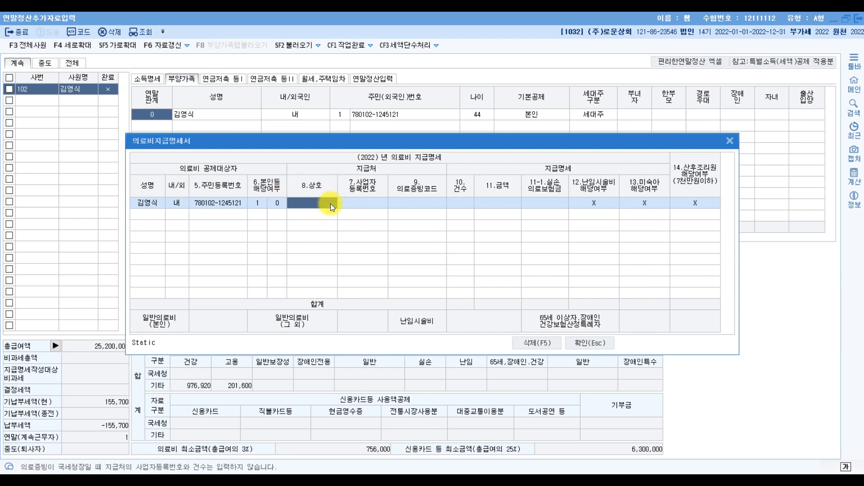
key("Return")
key("Return")
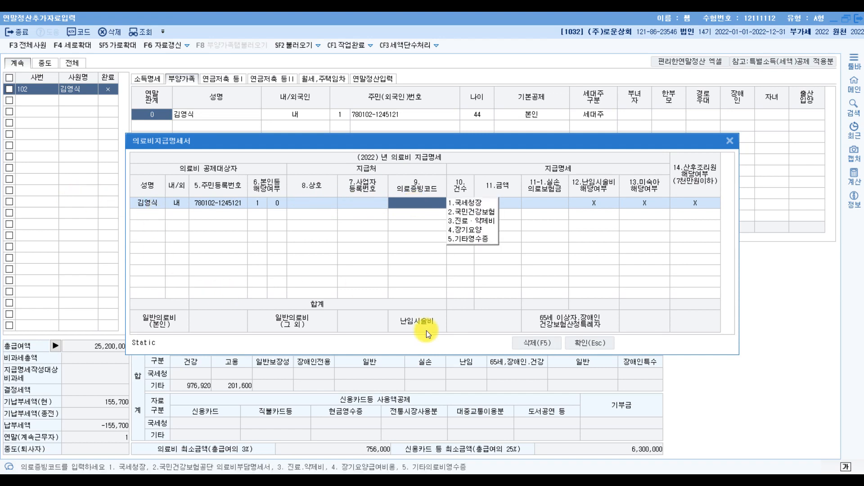
left_click(352, 483)
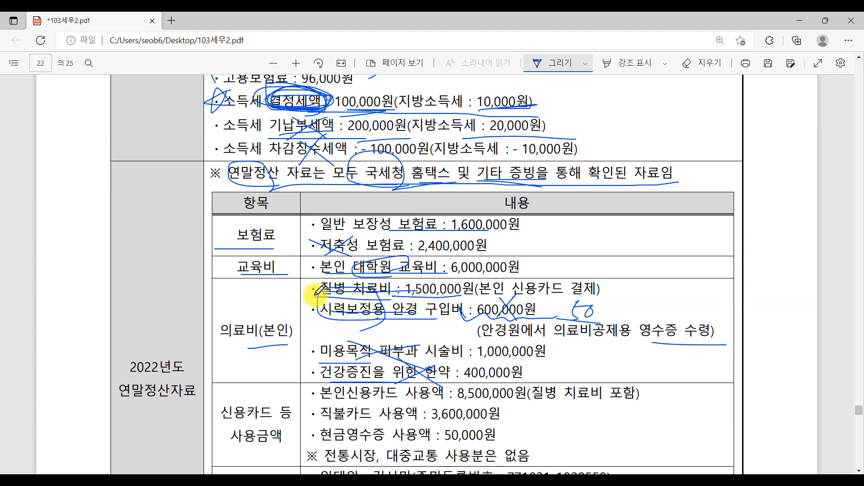
Step: Erase the ink on the medical expense lines, then underline the optician receipt note and circle 영수증 수령
left_click(702, 63)
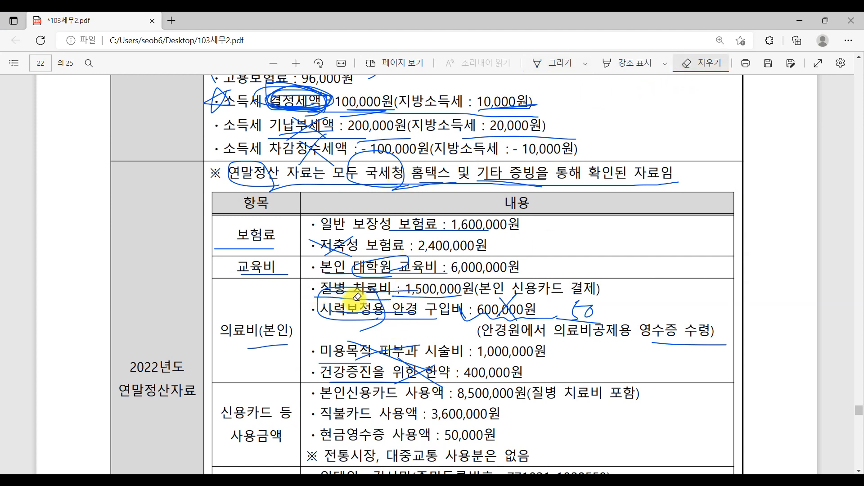
mouse_move(354, 300)
left_mouse_down()
mouse_move(352, 334)
mouse_move(490, 321)
mouse_move(414, 310)
left_mouse_up()
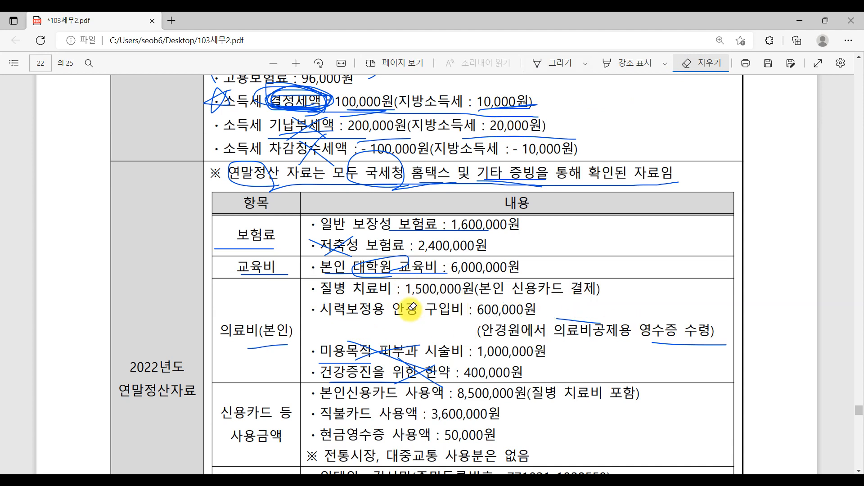
left_click(558, 62)
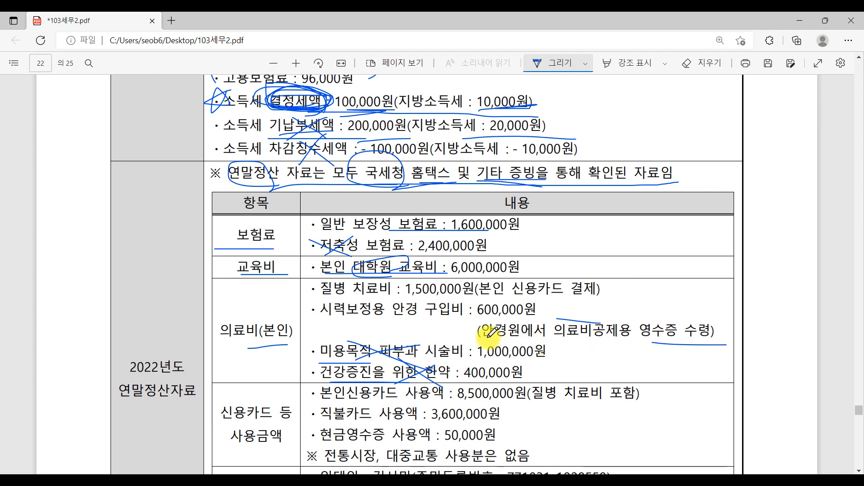
left_click_drag(486, 337, 720, 339)
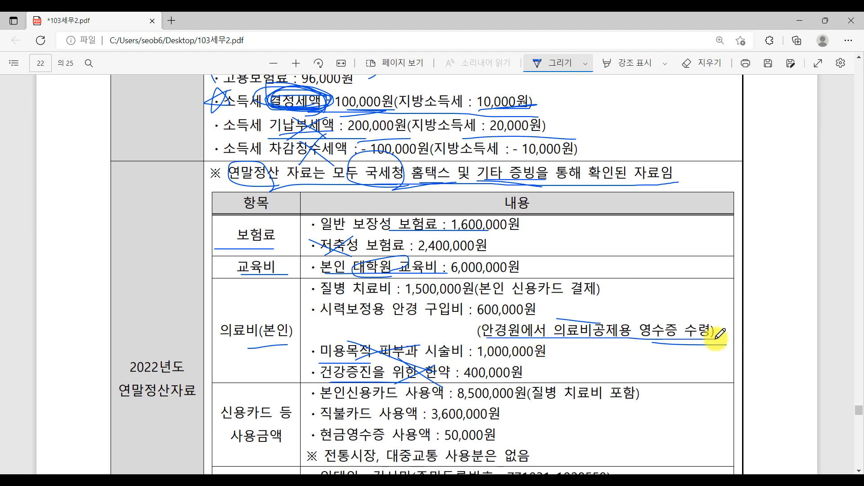
mouse_move(646, 337)
left_mouse_down()
mouse_move(684, 318)
mouse_move(700, 343)
mouse_move(663, 338)
left_mouse_up()
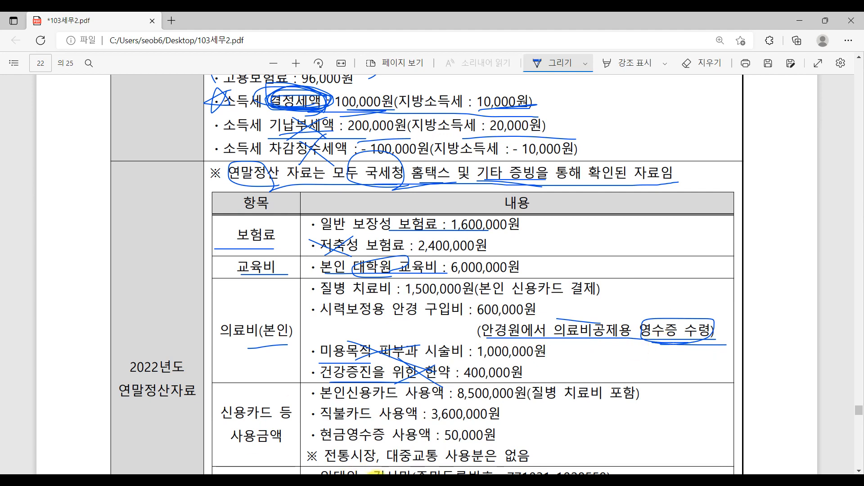
left_click(376, 482)
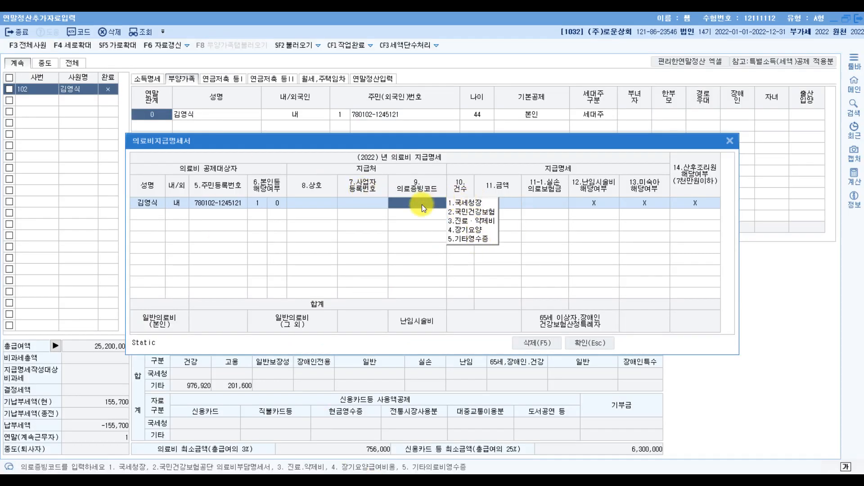
Step: Complete the employee's first medical line: 국세청장 evidence, 1 case, 1,500,000
left_click(472, 202)
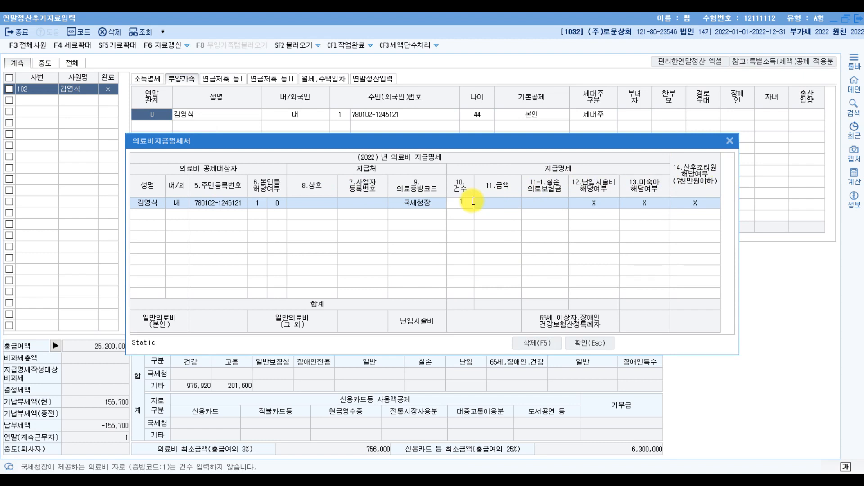
key("Return")
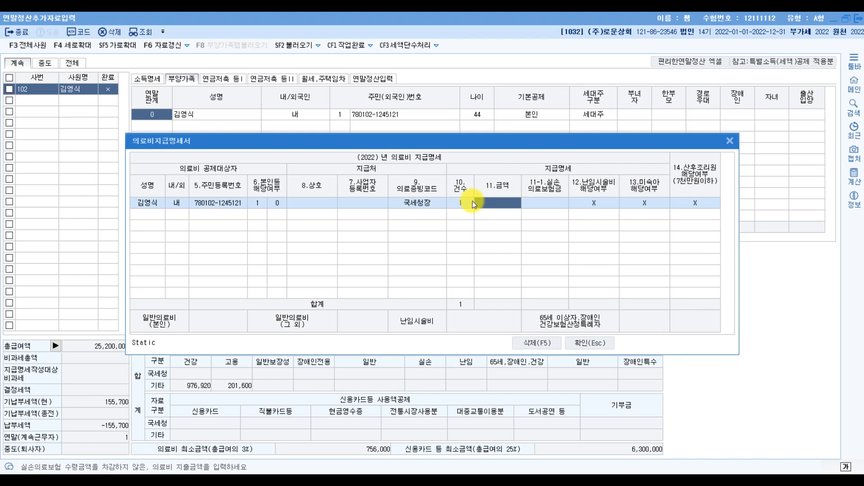
type("1500000")
key("Return")
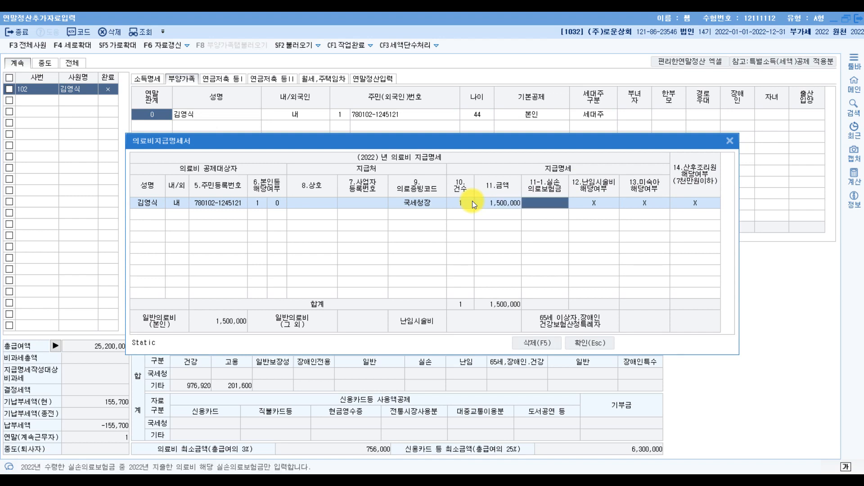
key("Return")
key("Return")
key("Return")
key("Return")
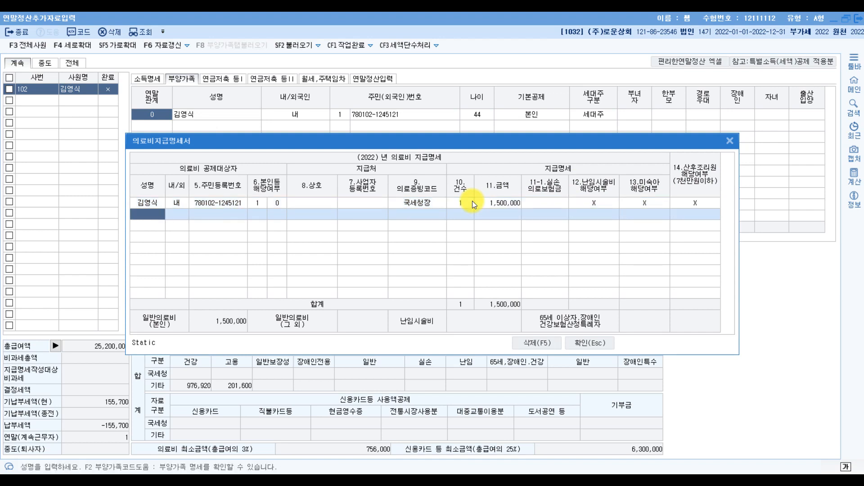
Step: Add a second 본인 line with 5.기타영수증, 1 case, 500,000, then close the statement
key("F2")
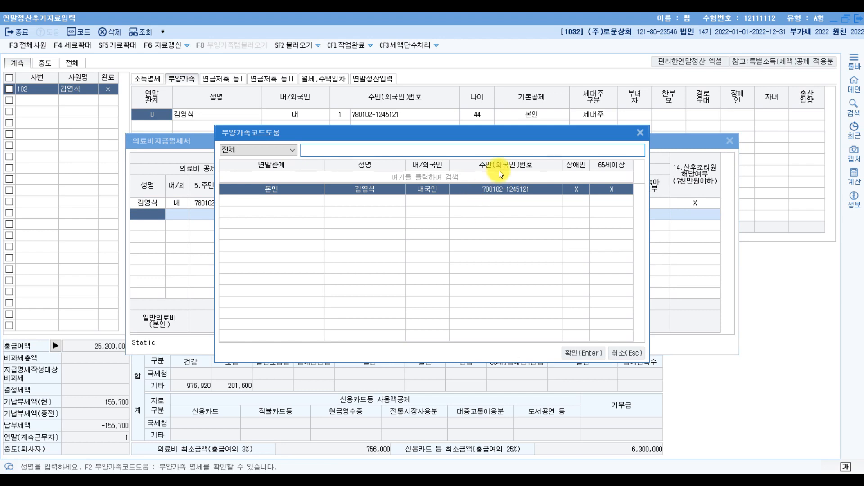
double_click(373, 187)
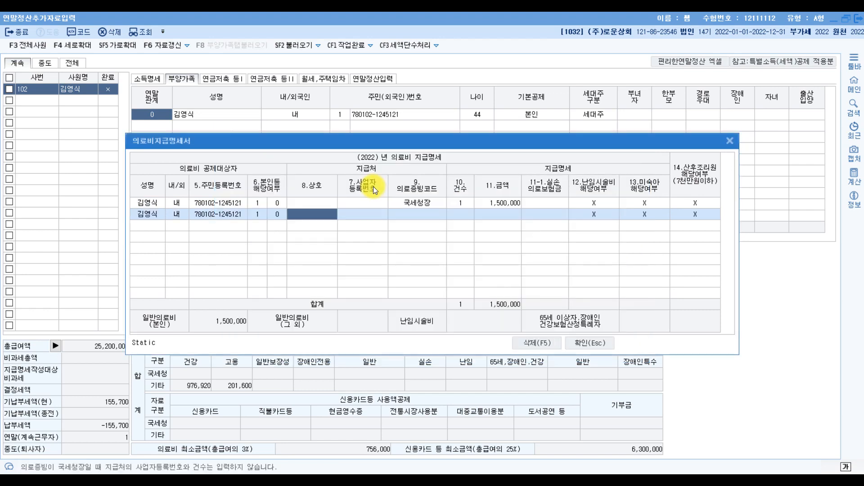
key("Return")
key("Return")
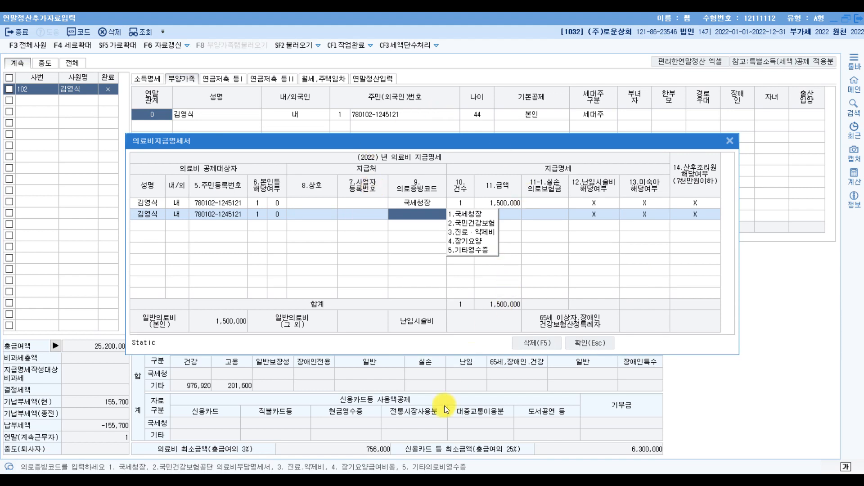
left_click(475, 250)
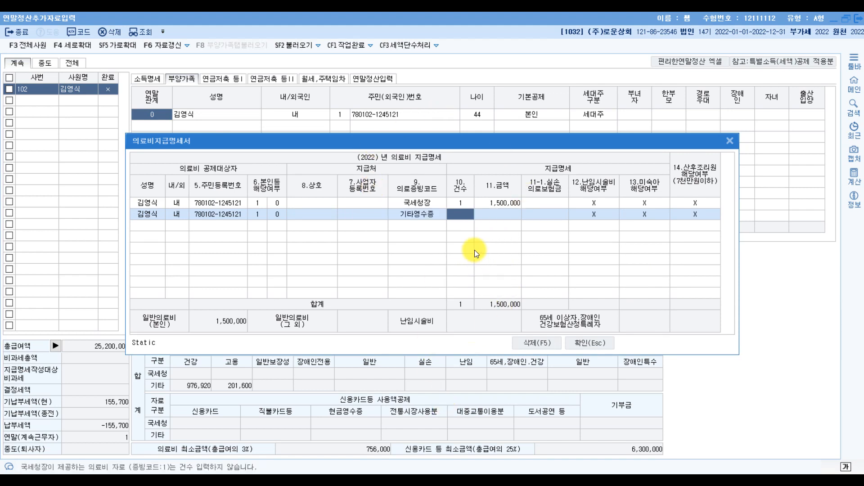
type("1")
key("Return")
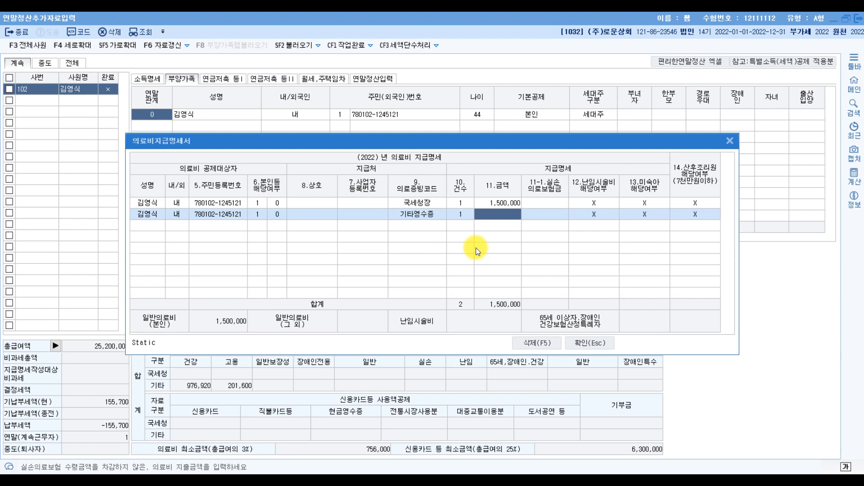
type("5000000")
key("Return")
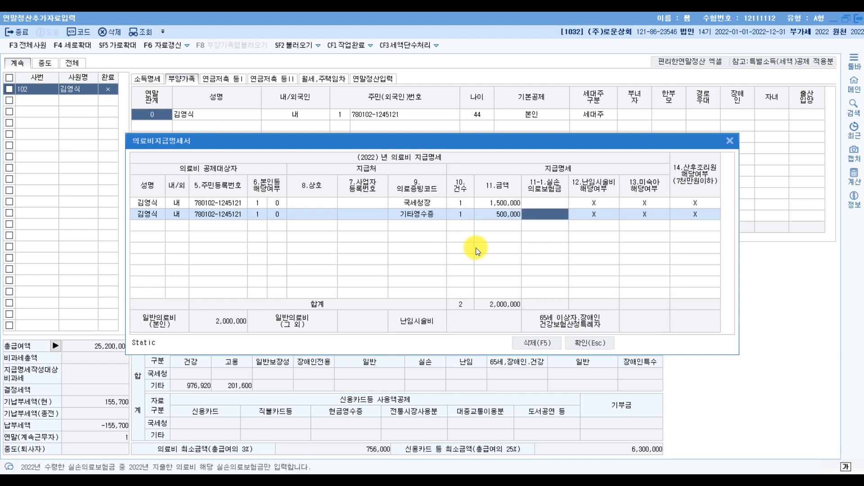
key("Return")
key("Return")
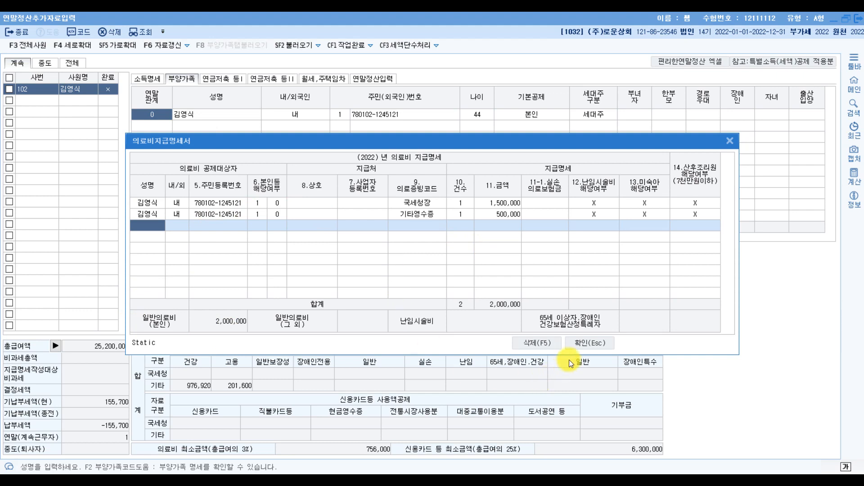
left_click(588, 344)
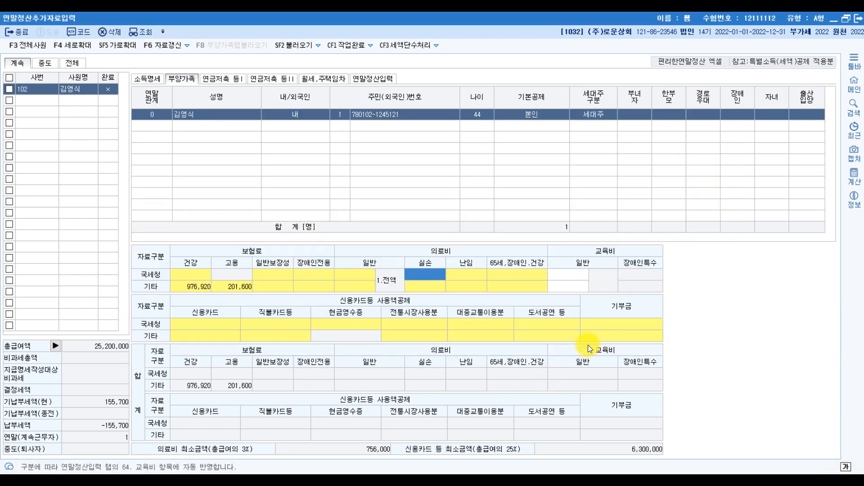
Step: Check on the 연말정산입력 tab that 61.의료비 shows 2,000,000 spent and a 186,600 credit
left_click(377, 77)
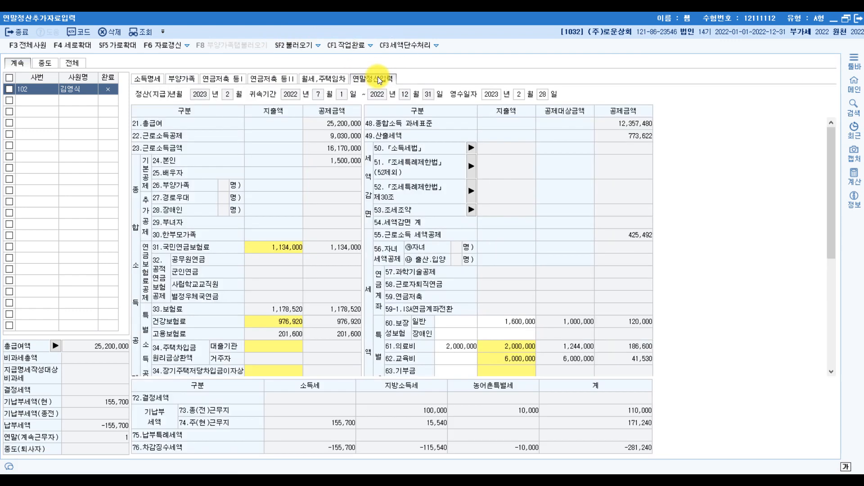
left_click(405, 350)
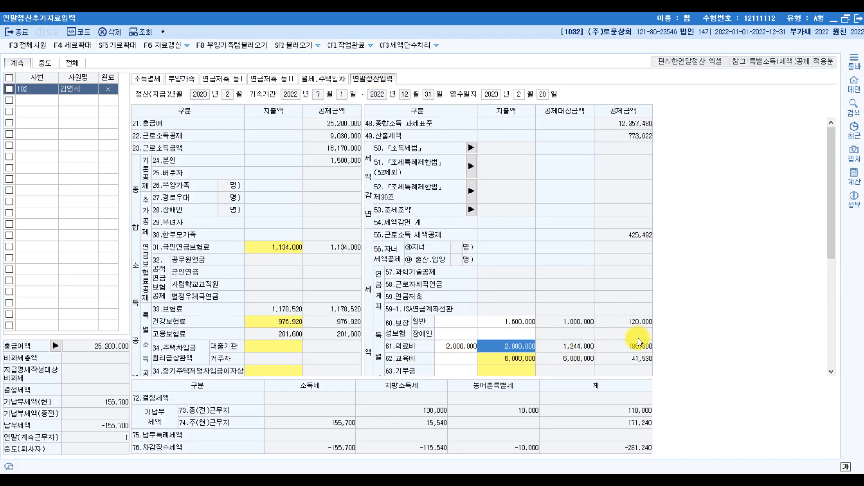
Step: Circle 의료비(본인) and underline the credit-card payment note and the 질병 치료비 포함 note
key("alt+Tab")
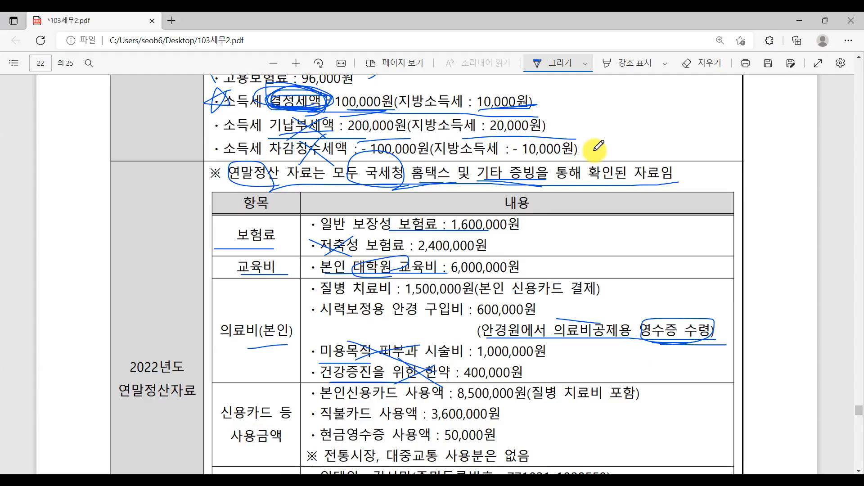
left_click_drag(272, 310, 270, 335)
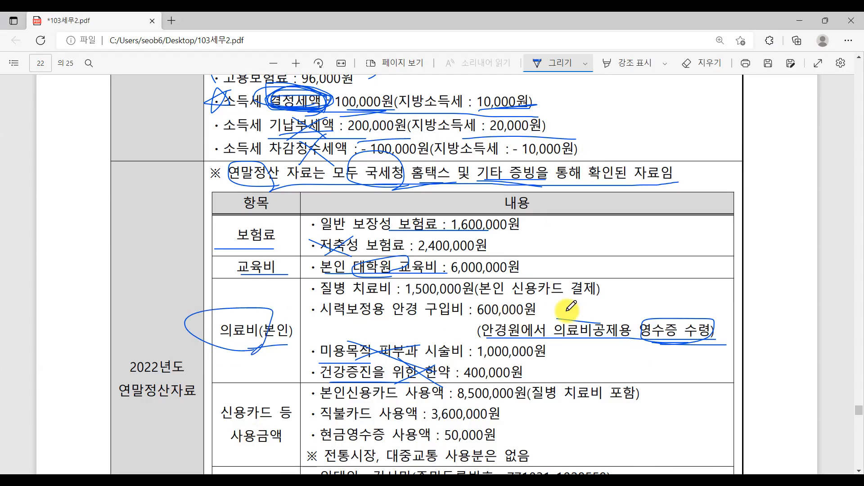
left_click_drag(487, 299, 590, 299)
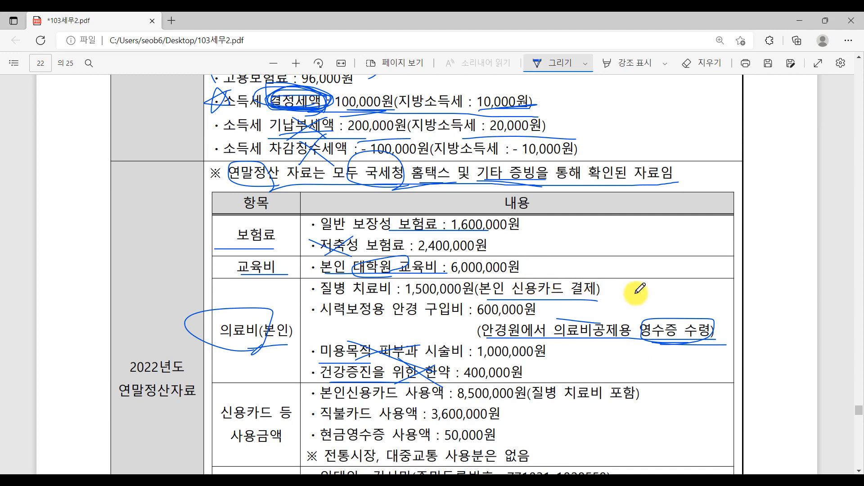
scroll(622, 289, "down", 4)
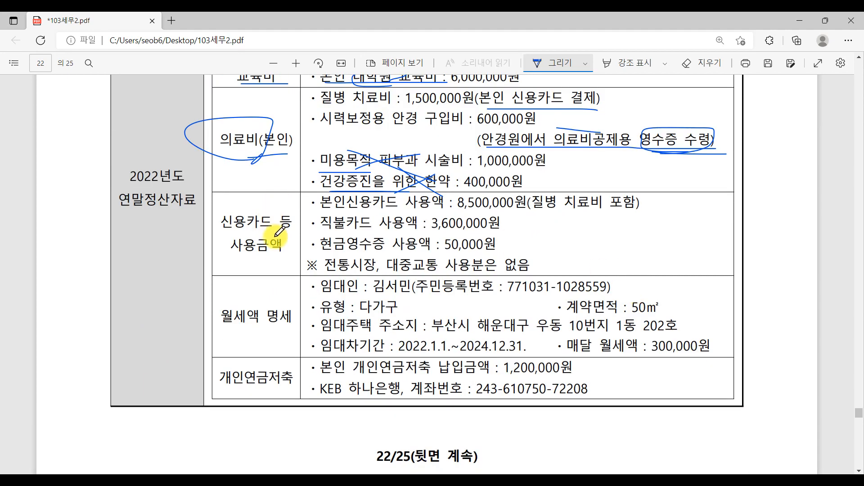
left_click_drag(530, 212, 644, 212)
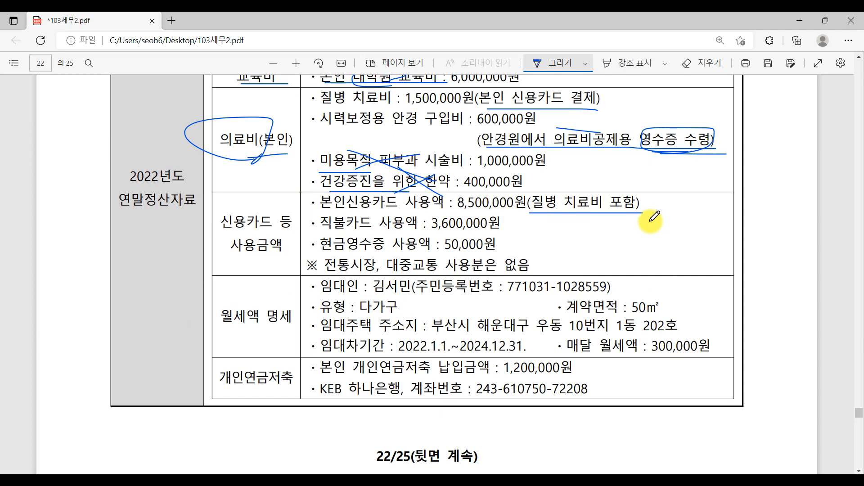
scroll(653, 217, "up", 3)
scroll(653, 217, "down", 2)
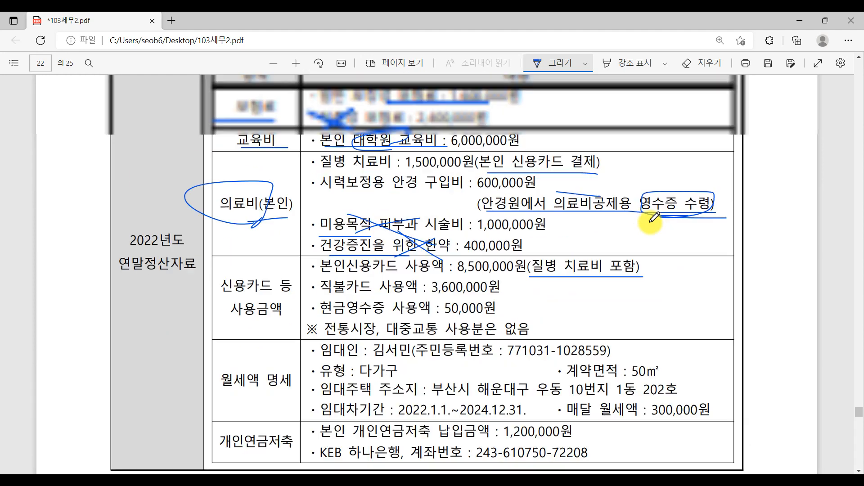
scroll(654, 216, "down", 3)
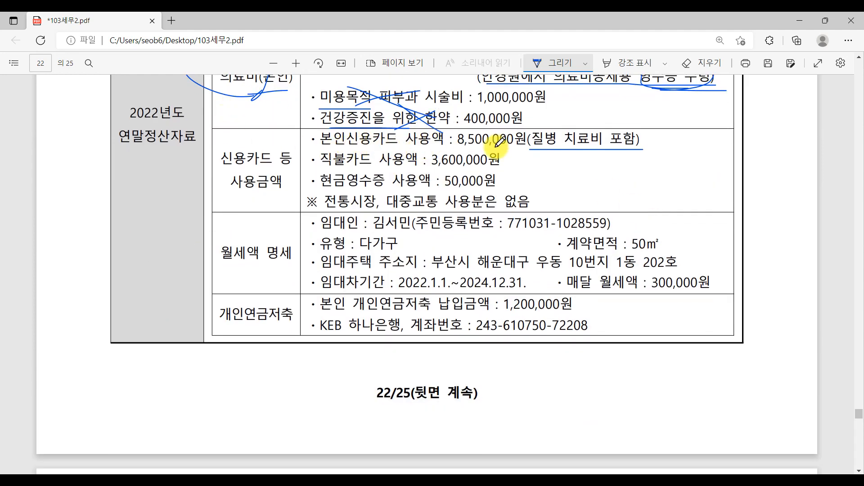
Step: Open the 42.신용카드 등 사용액 deduction breakdown from the settlement tab
left_click(374, 481)
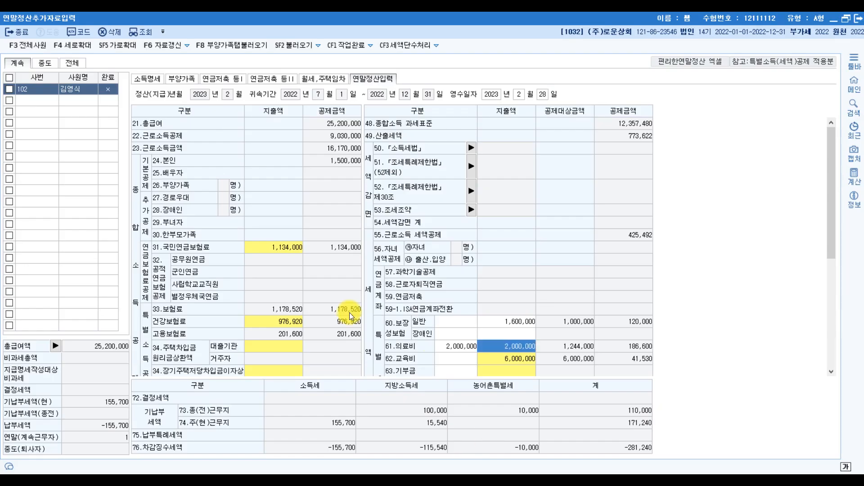
scroll(218, 352, "down", 6)
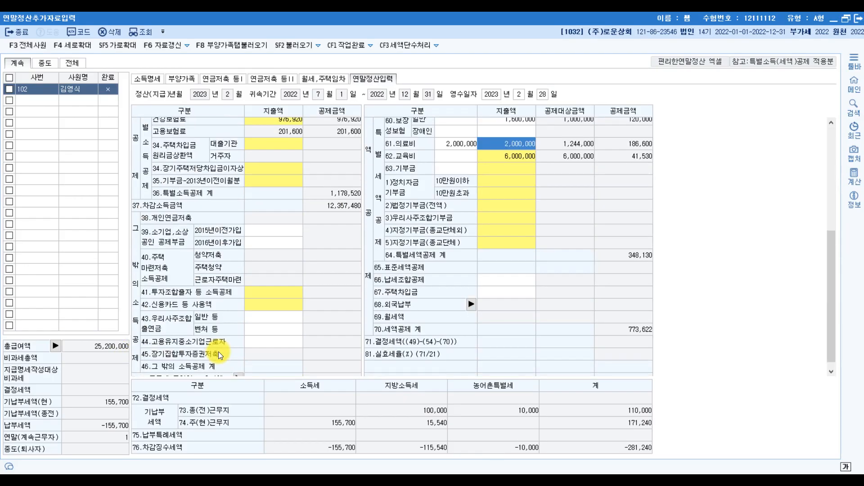
left_click(269, 293)
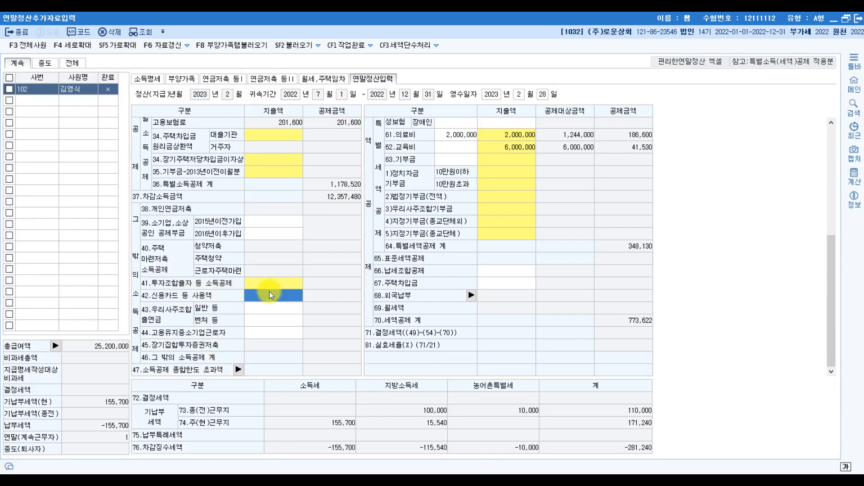
double_click(269, 293)
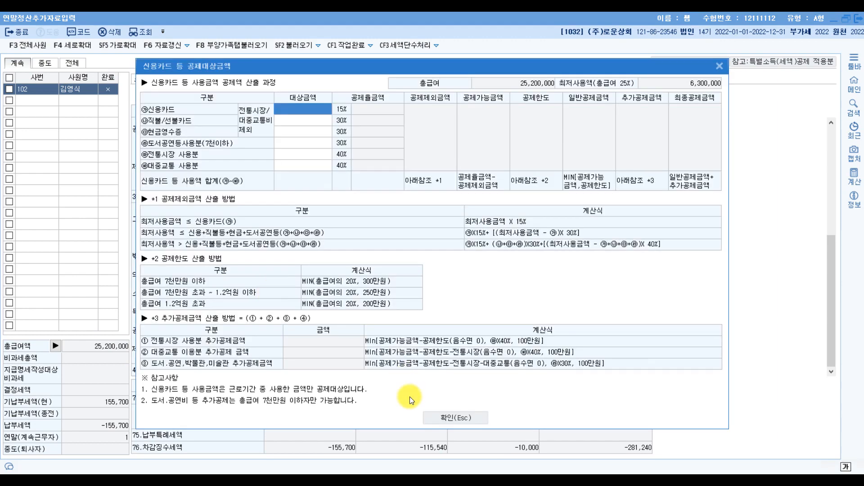
left_click(455, 417)
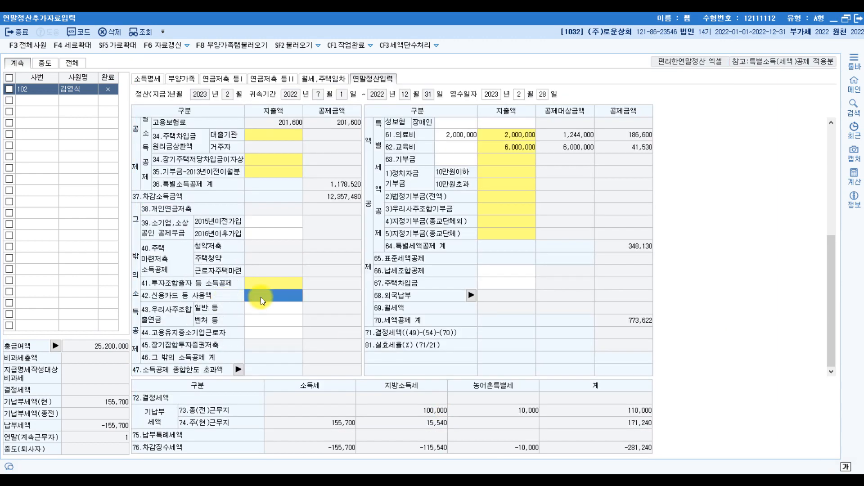
double_click(261, 296)
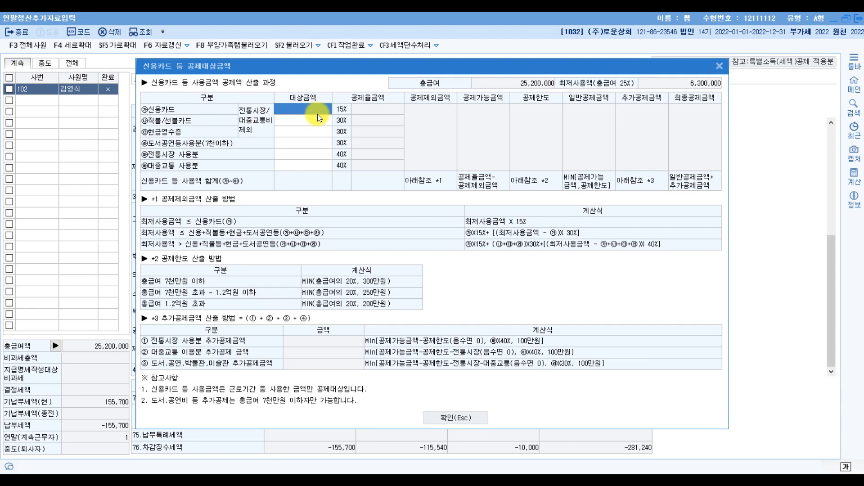
Step: Enter 8,500,000 credit card, 3,600,000 debit/prepaid and 50,000 cash receipts, giving a 1,425,000 deduction
type("8,500,000")
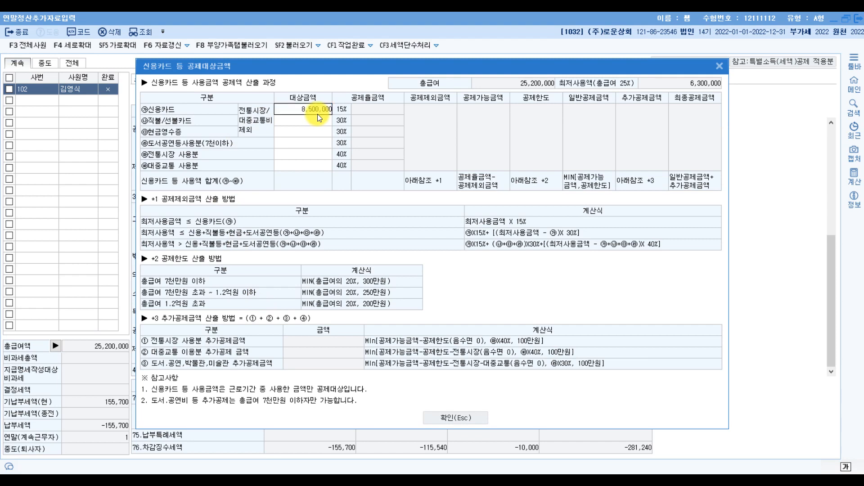
key("Return")
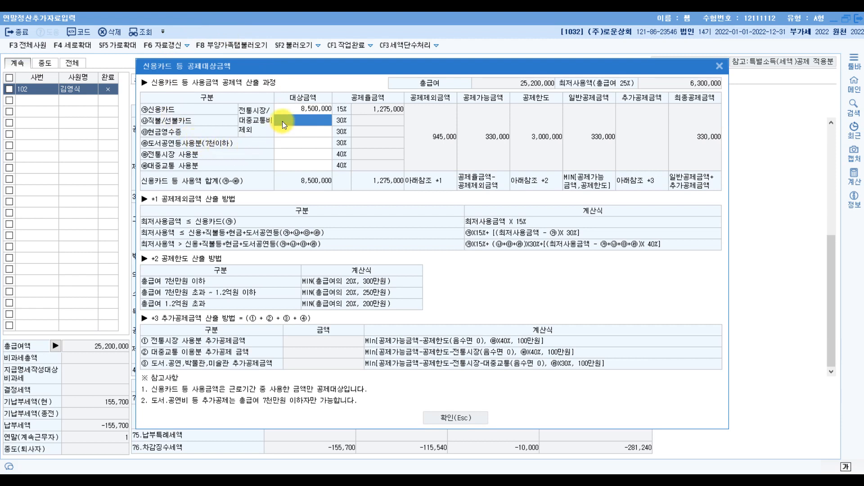
type("3600000")
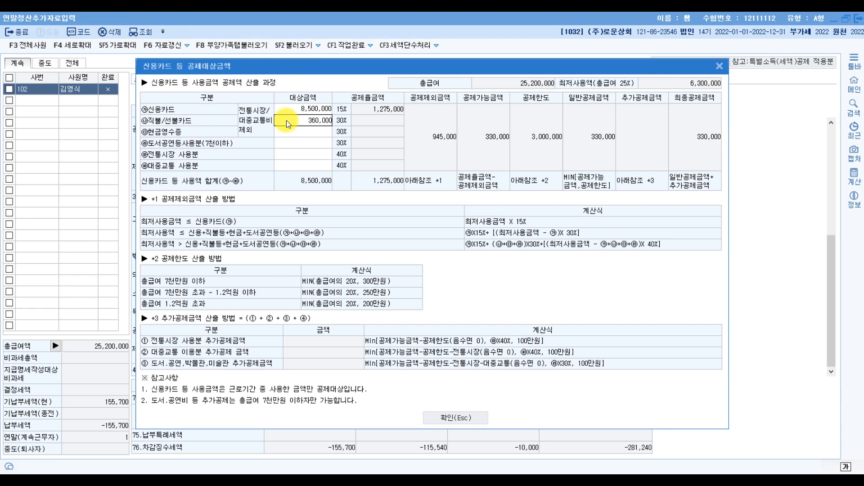
key("Return")
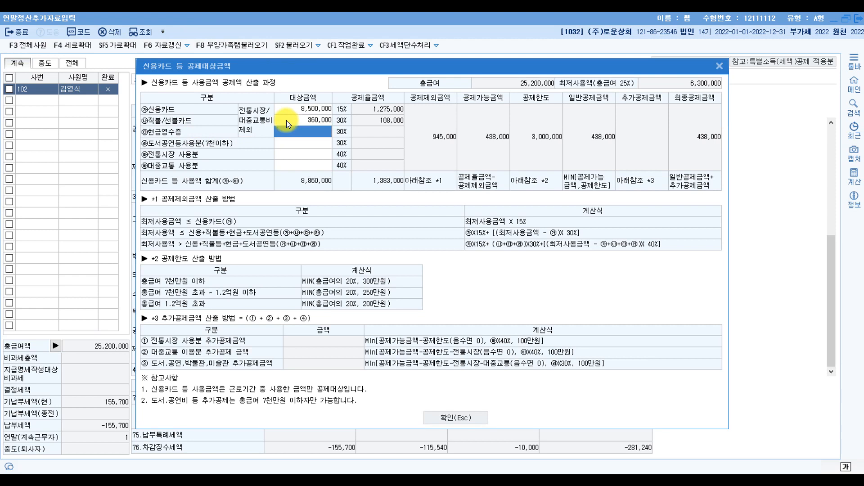
left_click(318, 120)
key("BackSpace")
key("Return")
type("8")
key("Return")
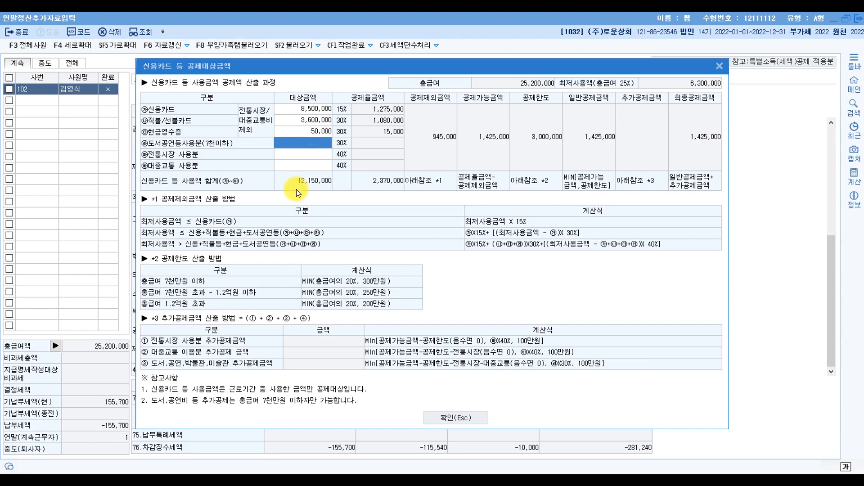
Step: Underline the 50,000원 cash-receipt line and the no traditional market/public transport note, then close the card details
key("alt+Tab")
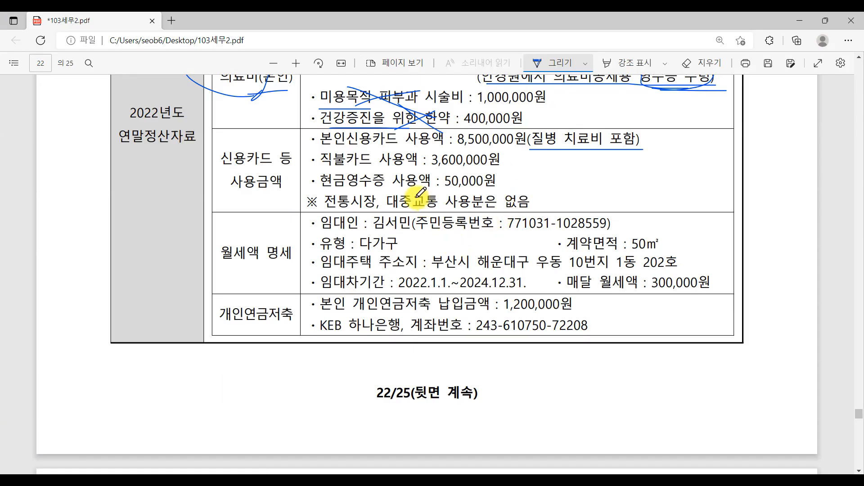
left_click_drag(339, 213, 546, 213)
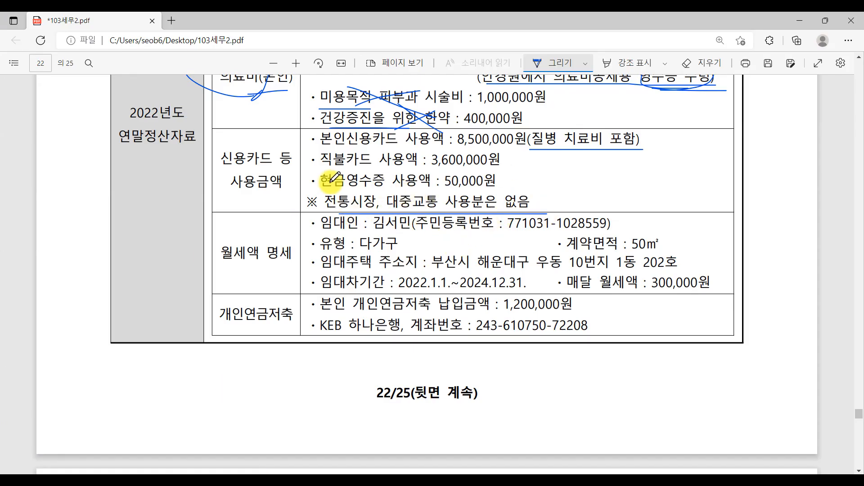
left_click_drag(301, 189, 501, 189)
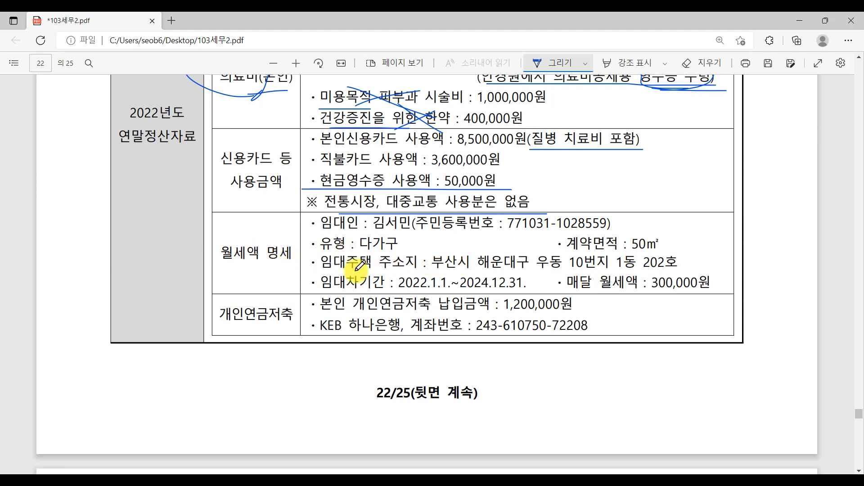
scroll(257, 270, "up", 1)
scroll(260, 268, "up", 10)
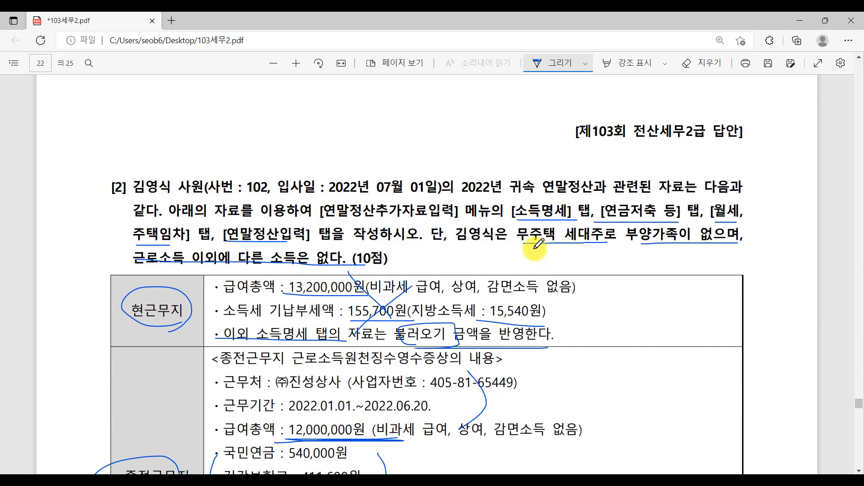
mouse_move(523, 230)
left_mouse_down()
mouse_move(603, 239)
mouse_move(526, 247)
left_mouse_up()
scroll(542, 338, "down", 5)
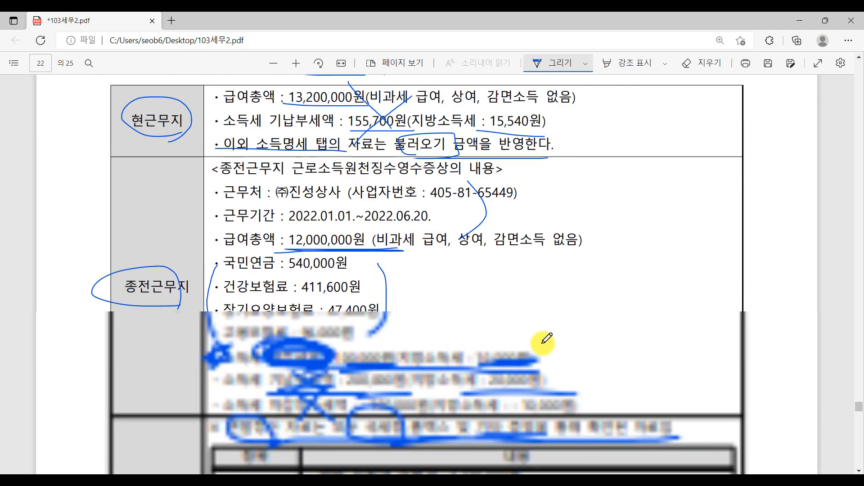
scroll(546, 341, "down", 10)
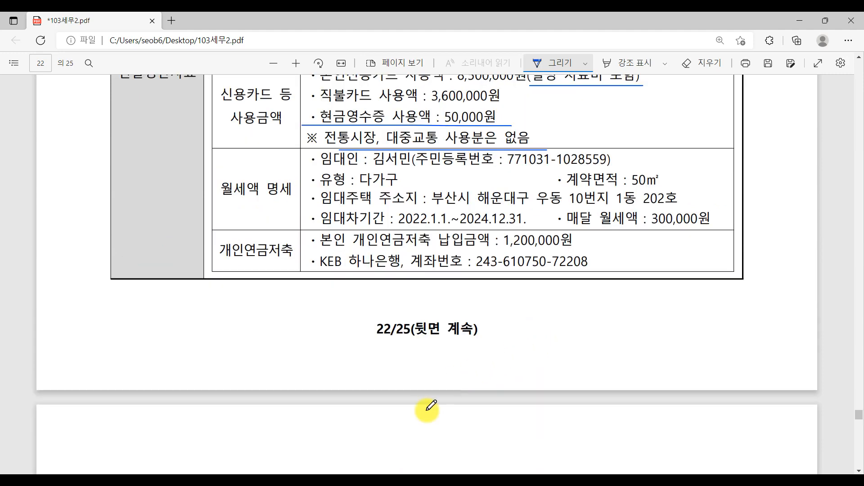
scroll(415, 421, "up", 3)
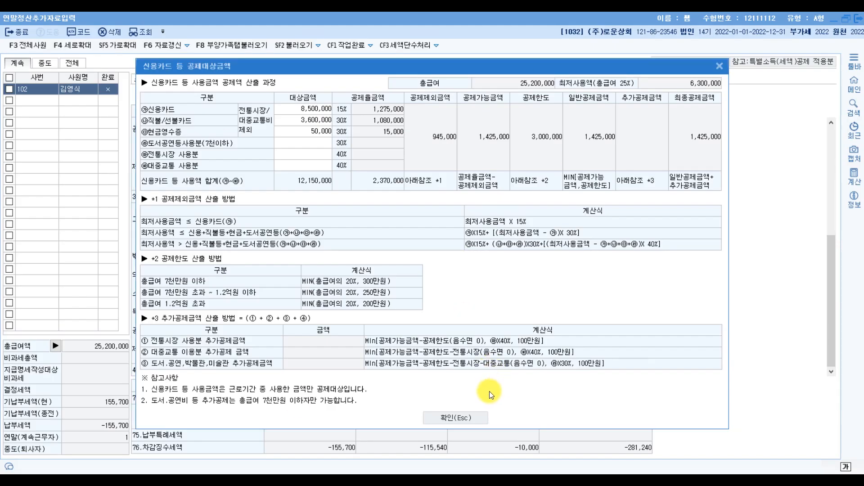
left_click(469, 416)
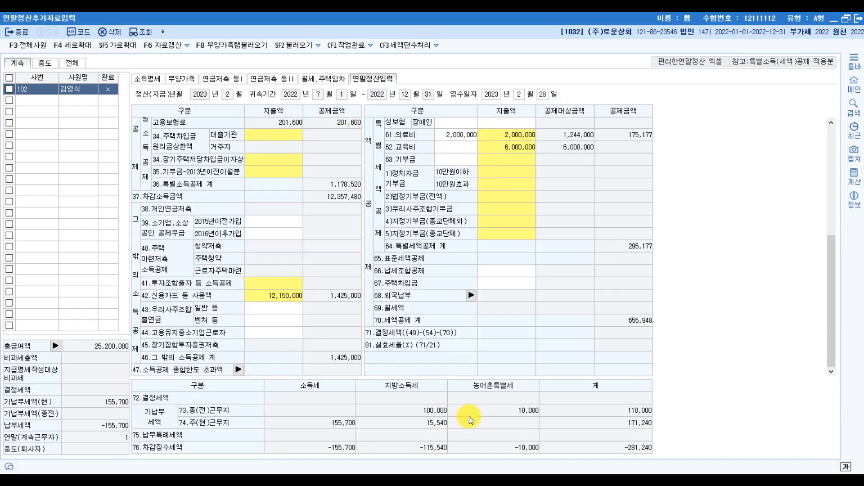
Step: On the 월세,주택임차 tab, enter the landlord's name and resident registration number
left_click(323, 80)
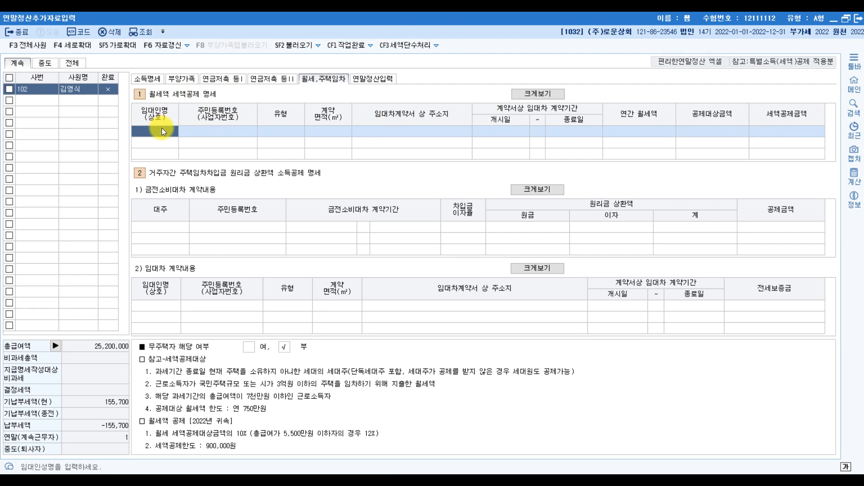
key("Return")
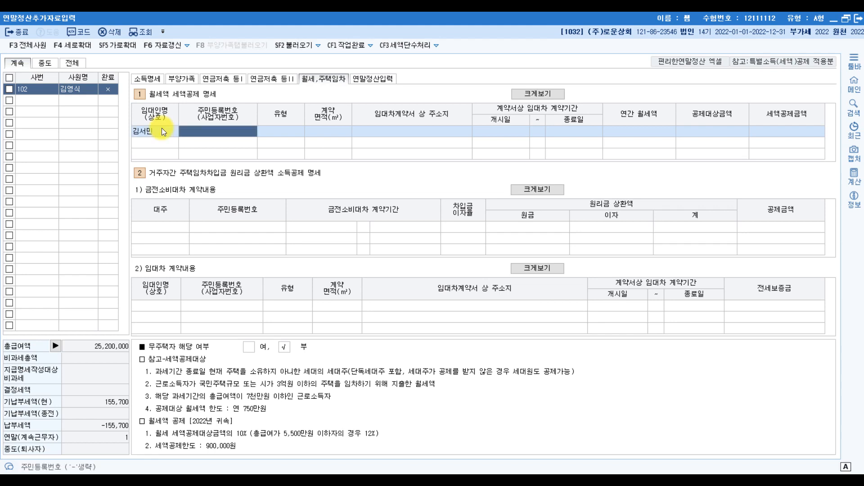
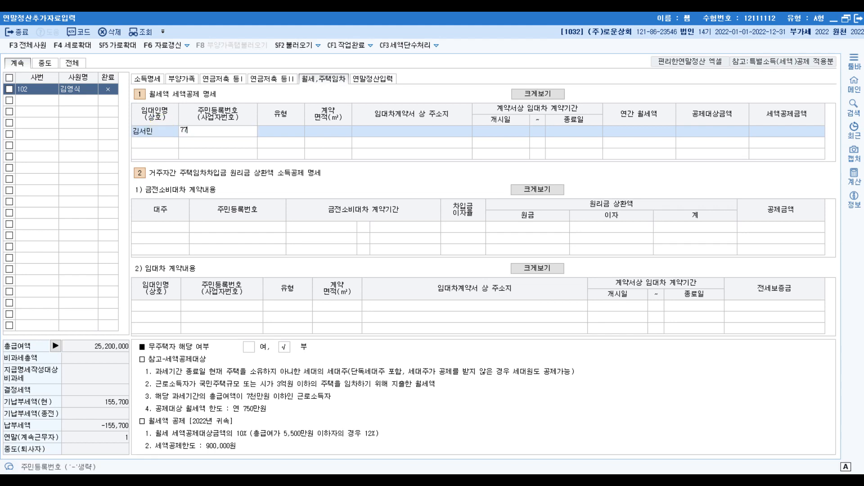
key("Return")
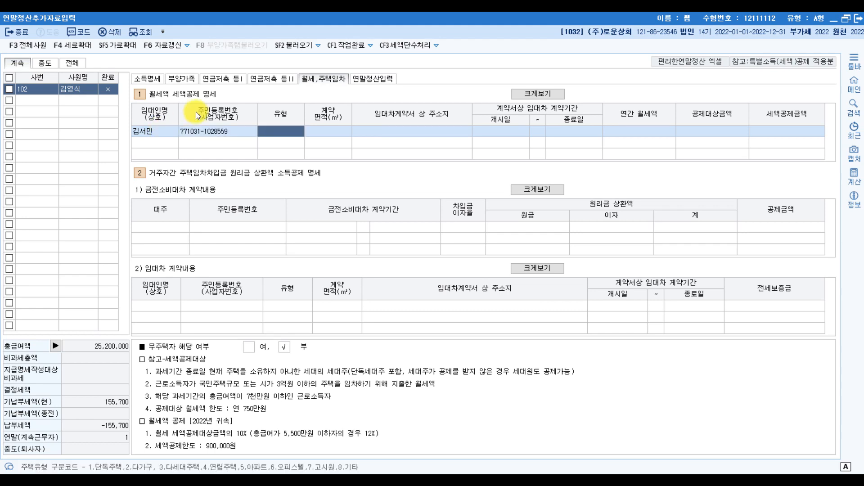
left_click(288, 137)
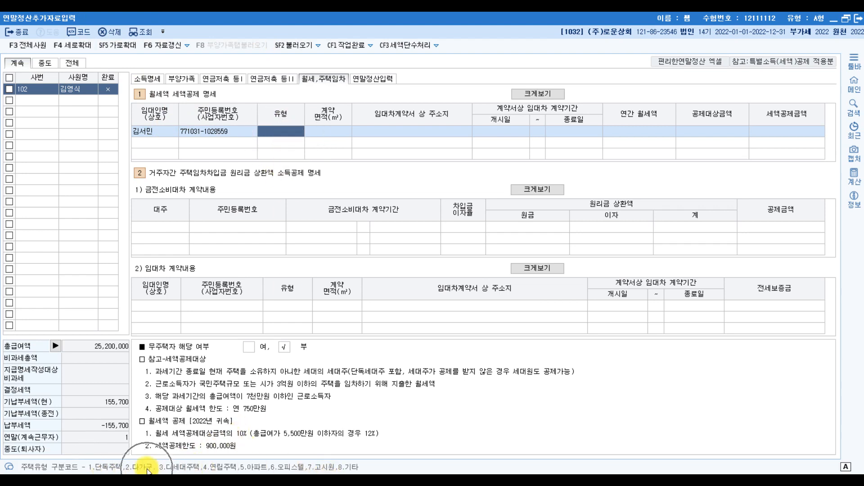
Step: Set the housing type to 2 (다가구), confirmed against the PDF, with a 50 m² area
left_click(334, 481)
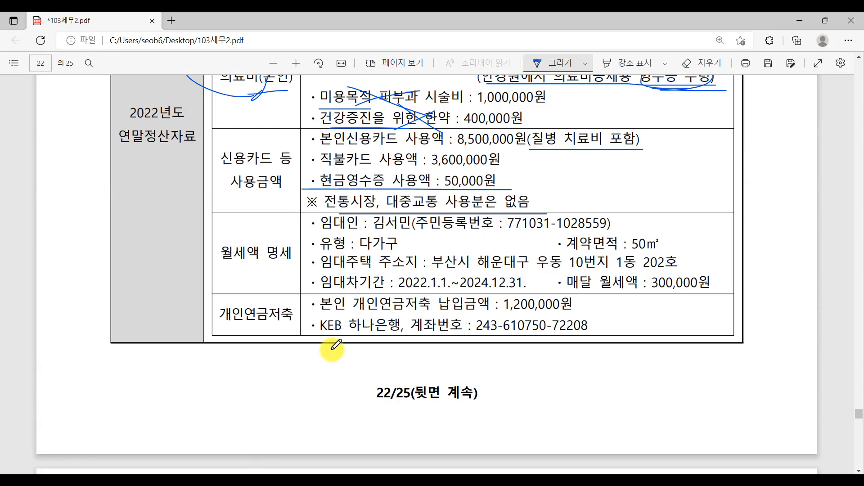
left_click_drag(345, 252, 397, 248)
left_click(362, 480)
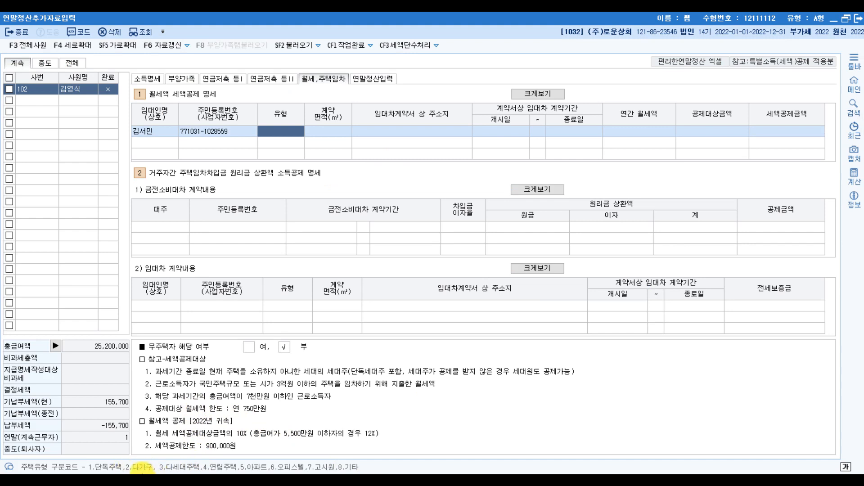
type("2")
key("Return")
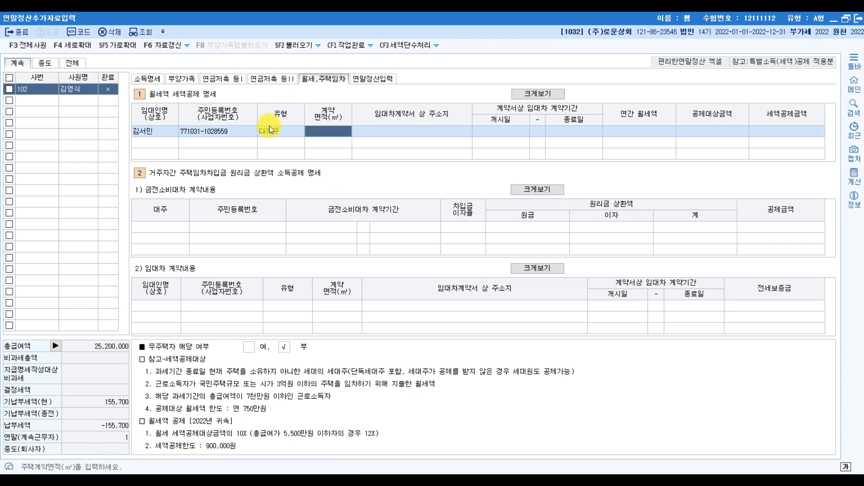
type("50")
key("Return")
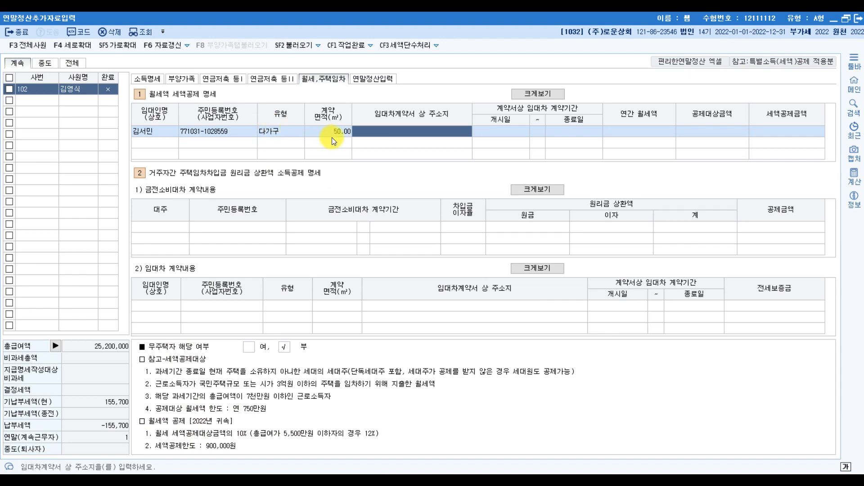
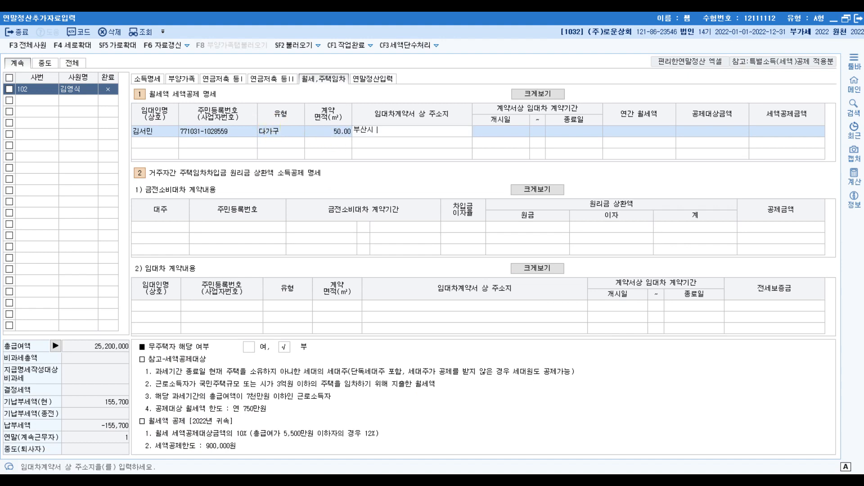
Step: Enter the rented home's address, lease 2022-01-01 to 2024-12-31, and 300,000 annual rent
key("Return")
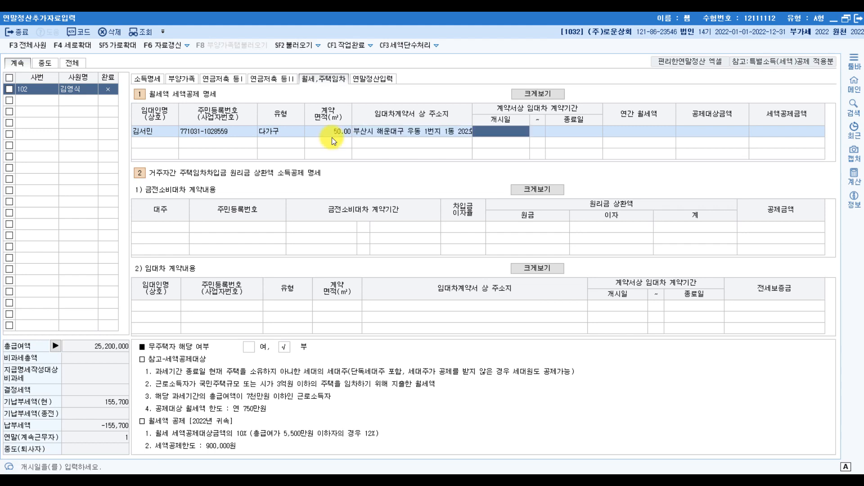
type("20220101")
key("Return")
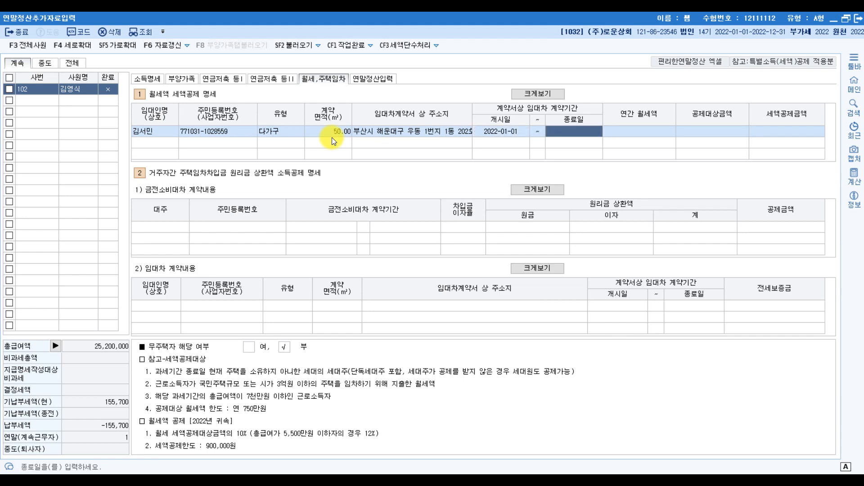
type("2024-12-3")
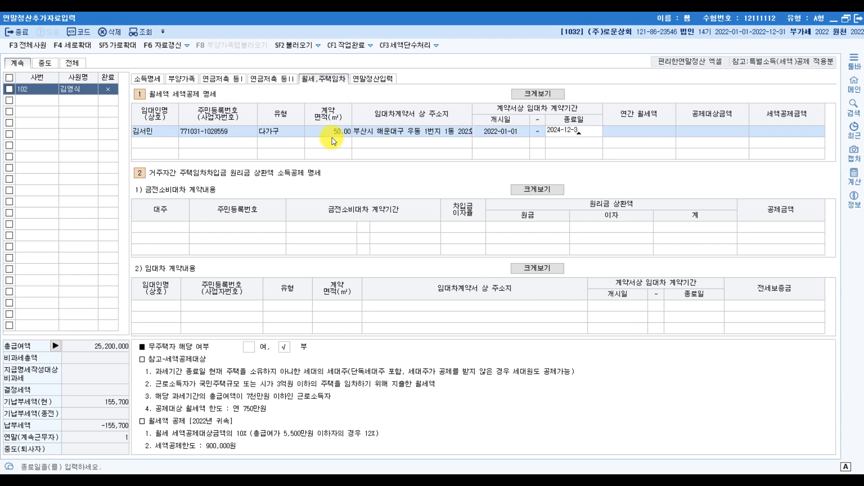
type("1")
key("Return")
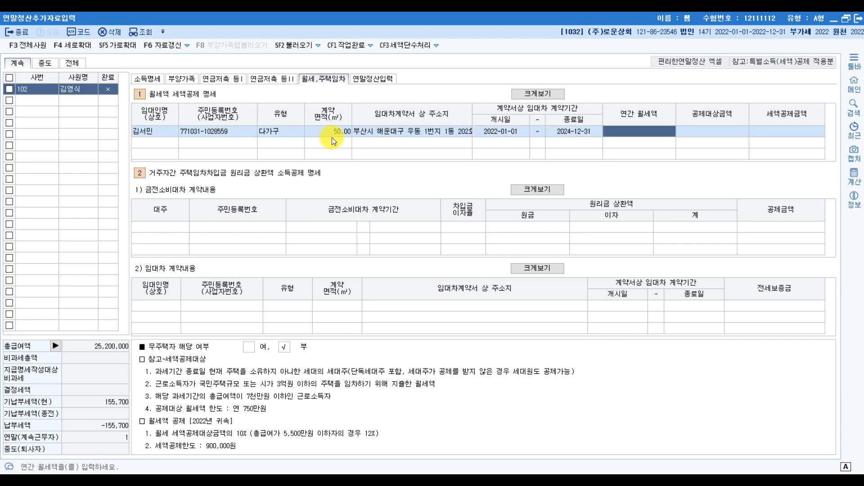
type("3000000")
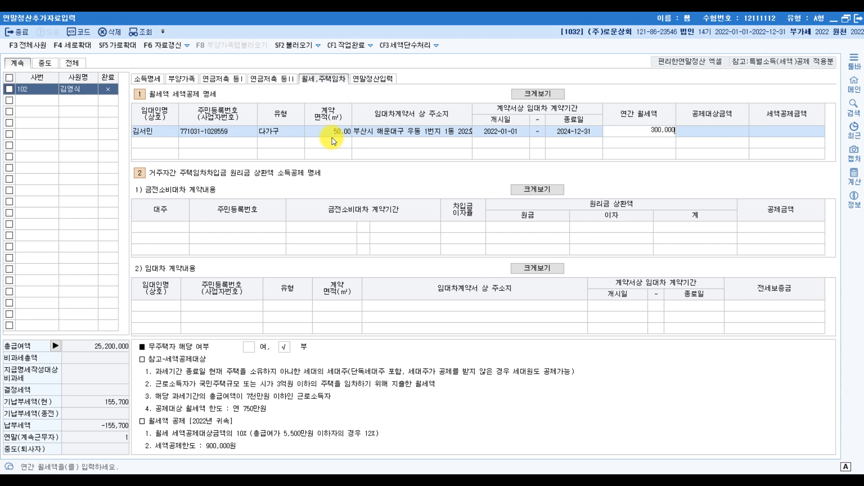
key("Return")
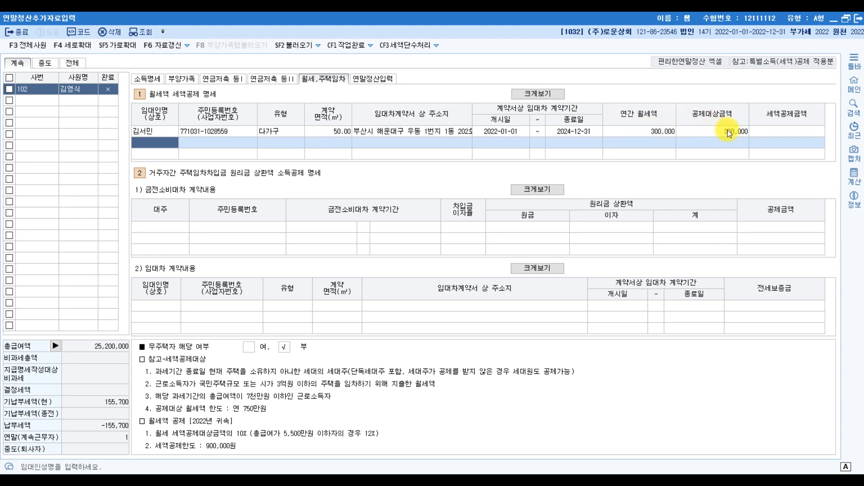
left_click(662, 131)
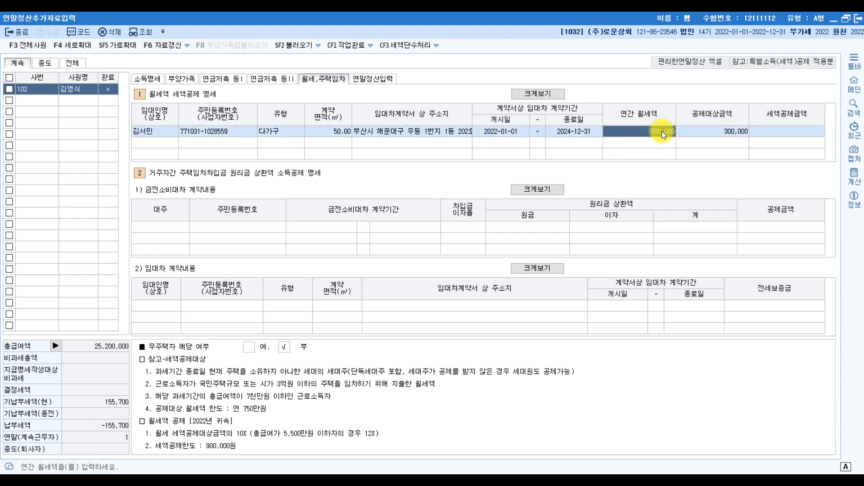
key("Hangul")
Step: Underline 개인연금저축, 본인, 하나은행 and the pension account number, and circle 개인
key("alt+Tab")
left_click_drag(228, 329, 299, 329)
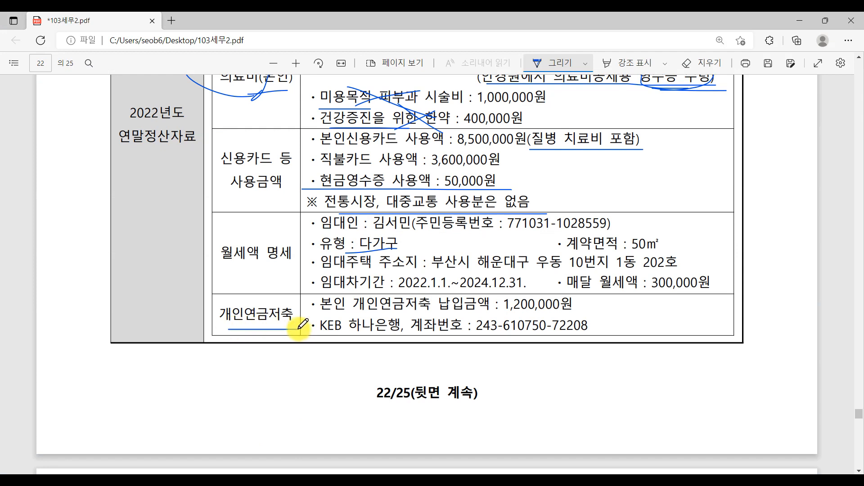
left_click(323, 316)
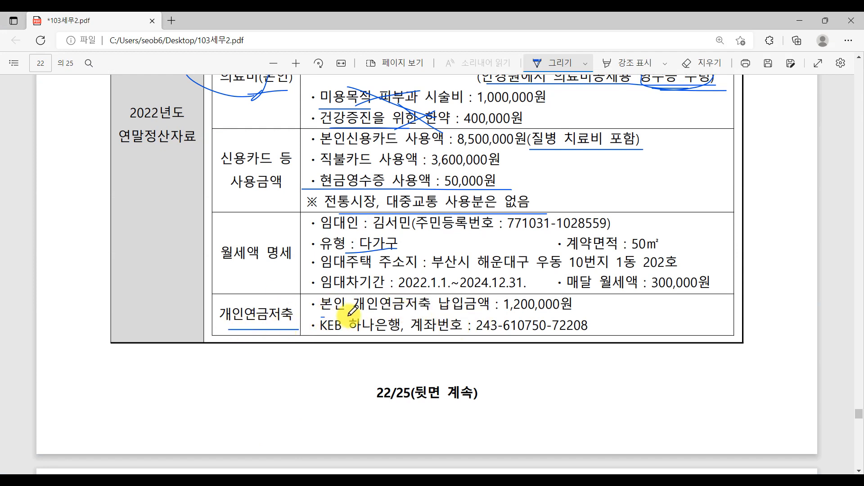
left_click_drag(323, 317, 347, 317)
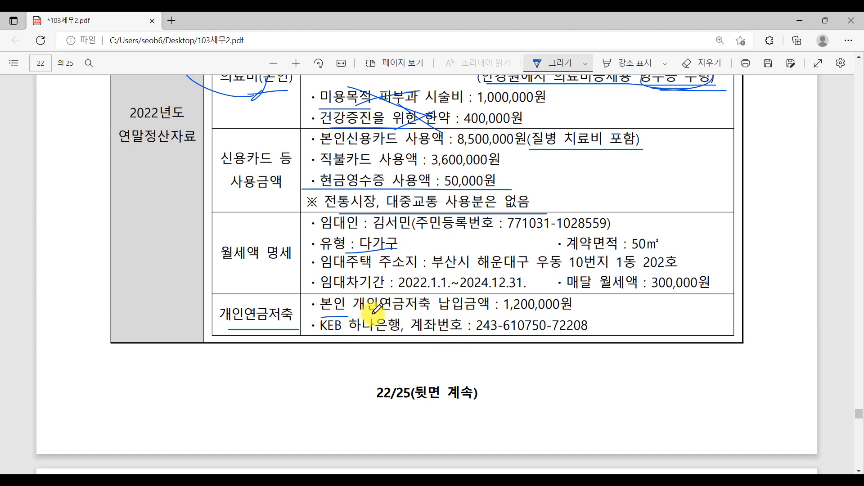
mouse_move(379, 290)
left_mouse_down()
mouse_move(372, 312)
mouse_move(440, 310)
left_mouse_up()
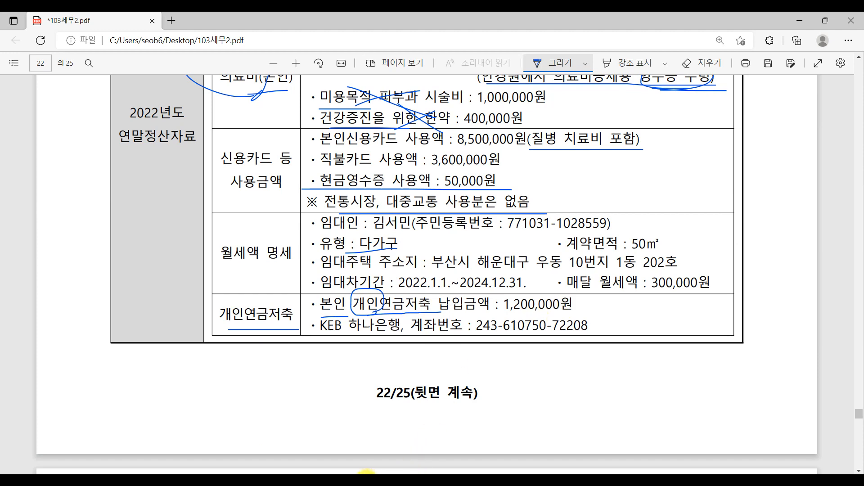
left_click_drag(365, 336, 409, 335)
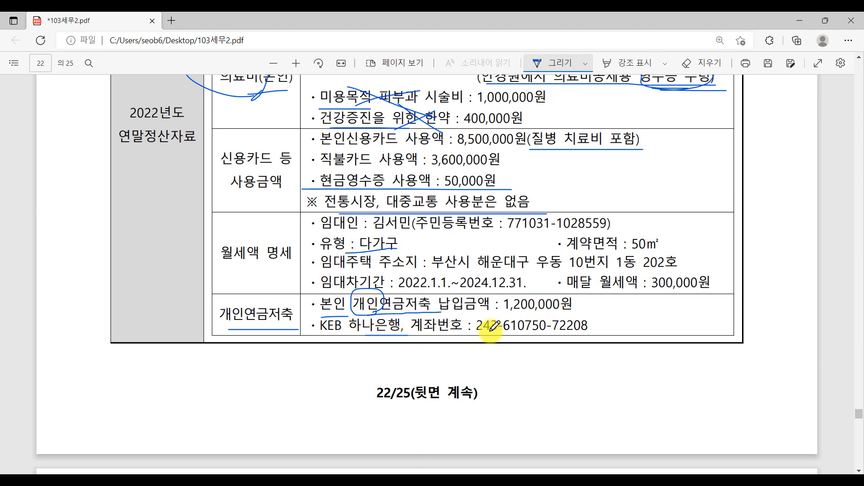
left_click_drag(480, 338, 601, 339)
key("alt+Tab")
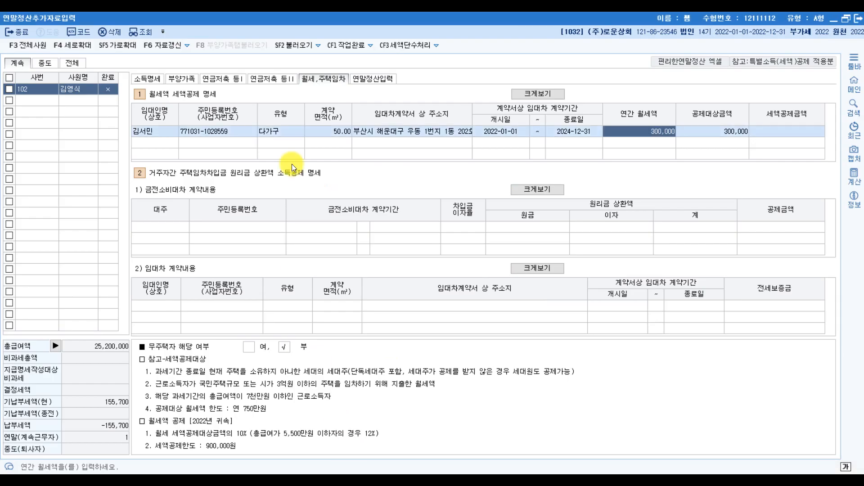
Step: On the 연금저축 tab, start a 1.개인연금저축 row at KEB 하나은행 (code 305)
left_click(221, 78)
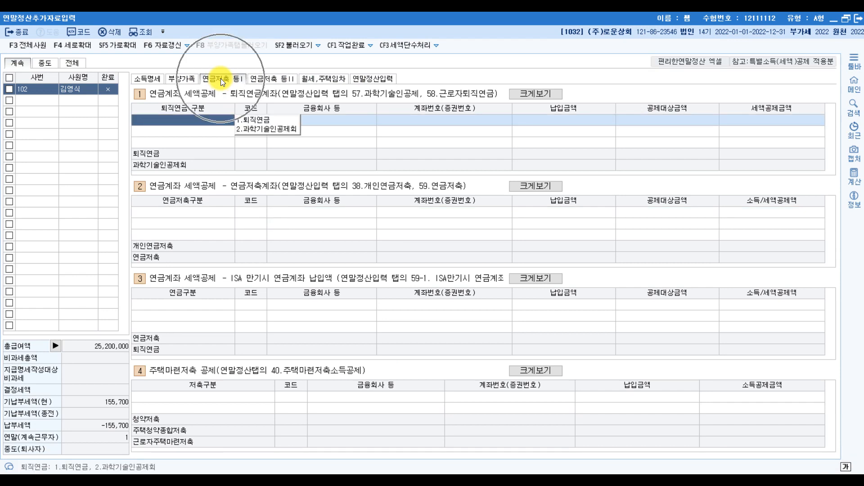
left_click(203, 215)
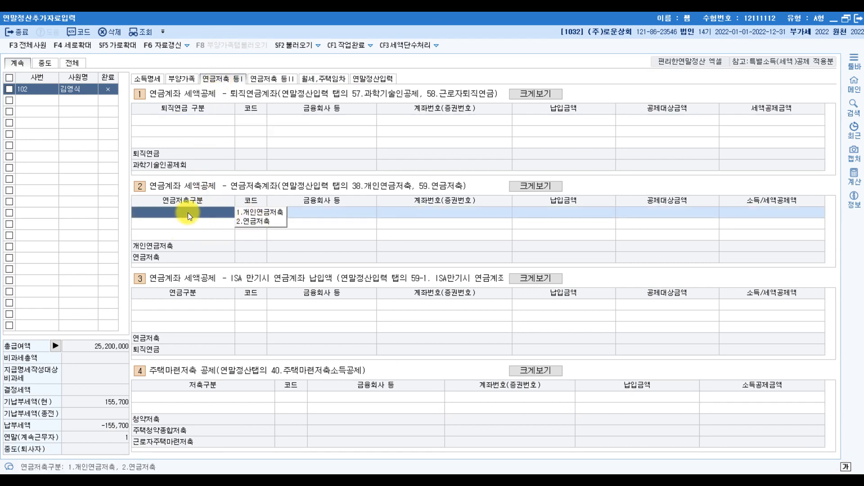
left_click(262, 212)
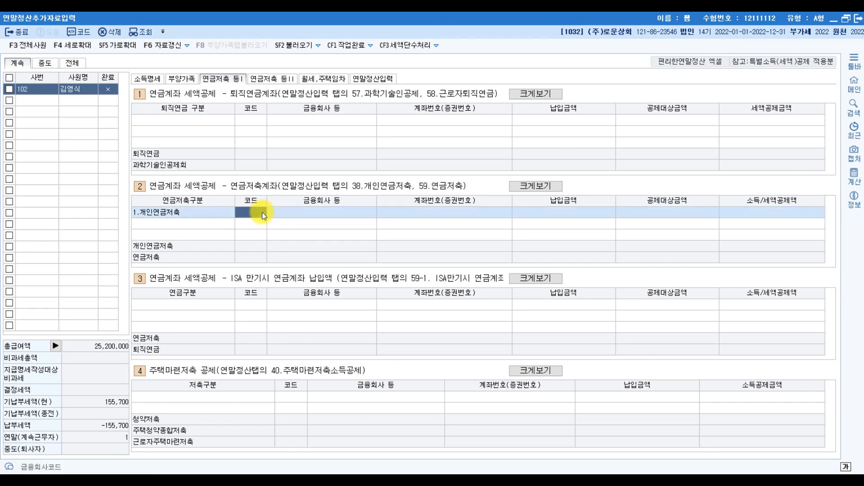
key("F2")
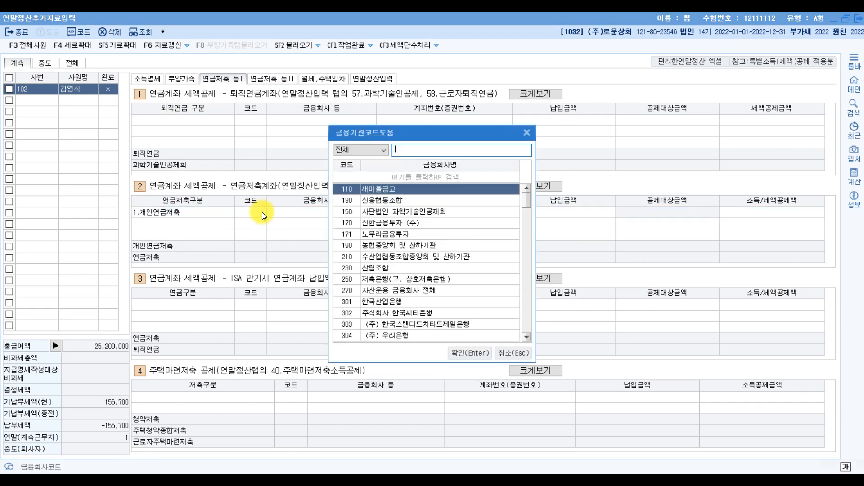
type("하나")
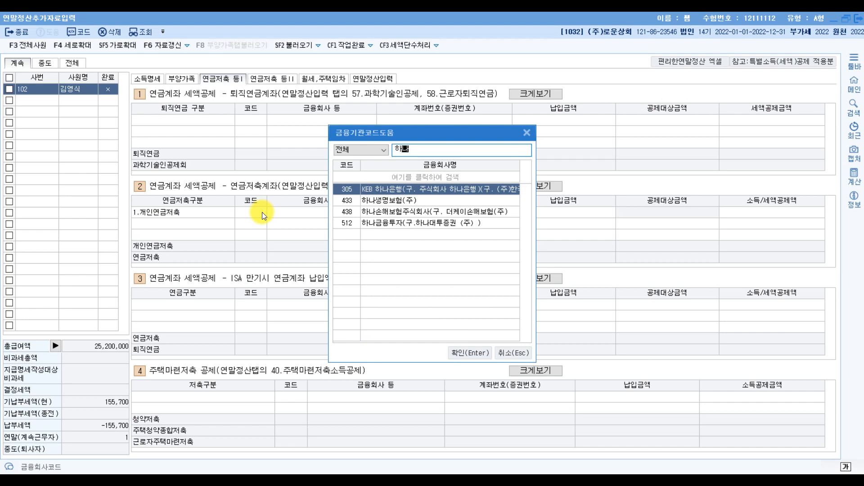
key("Return")
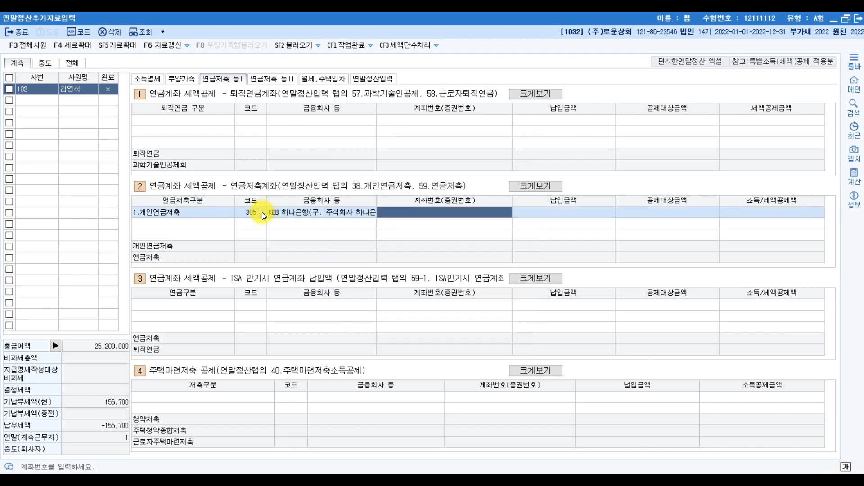
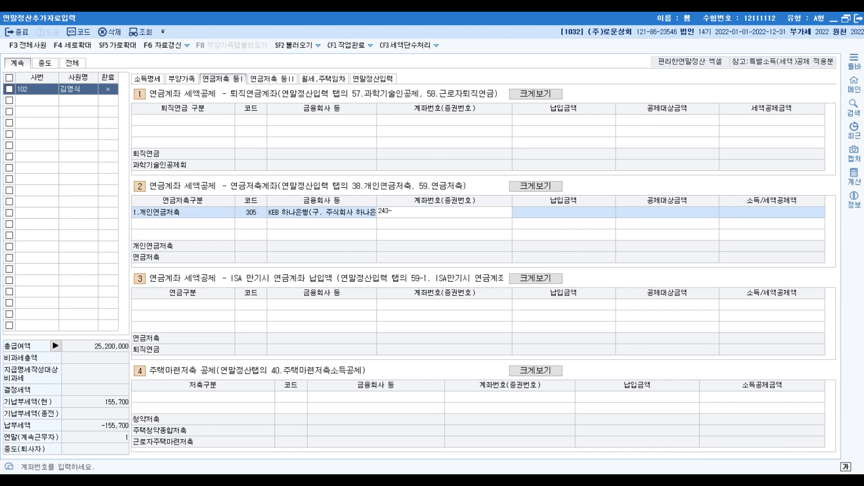
Step: Enter the pension account number and 1,200,000 paid, giving a 480,000 credit
key("Return")
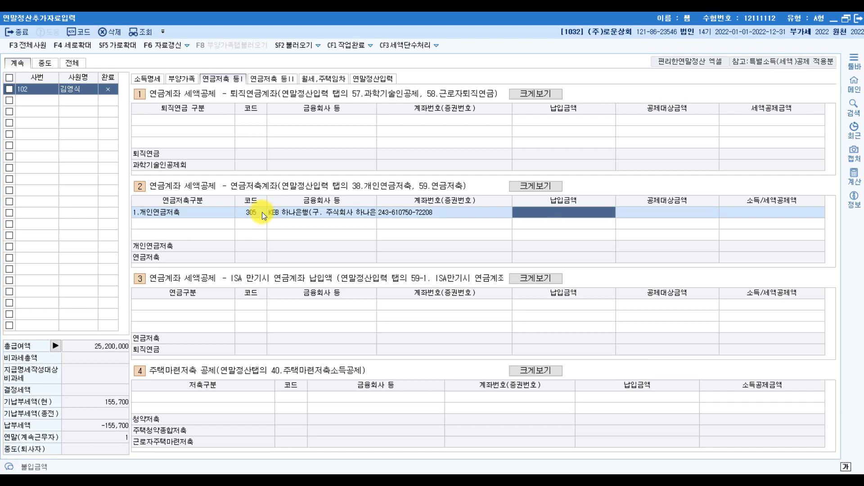
type("1200000")
key("Return")
key("Return")
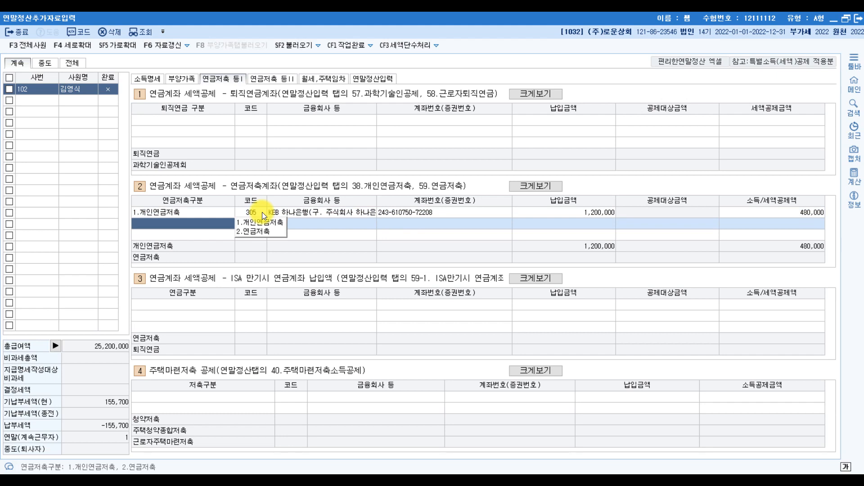
left_click(609, 212)
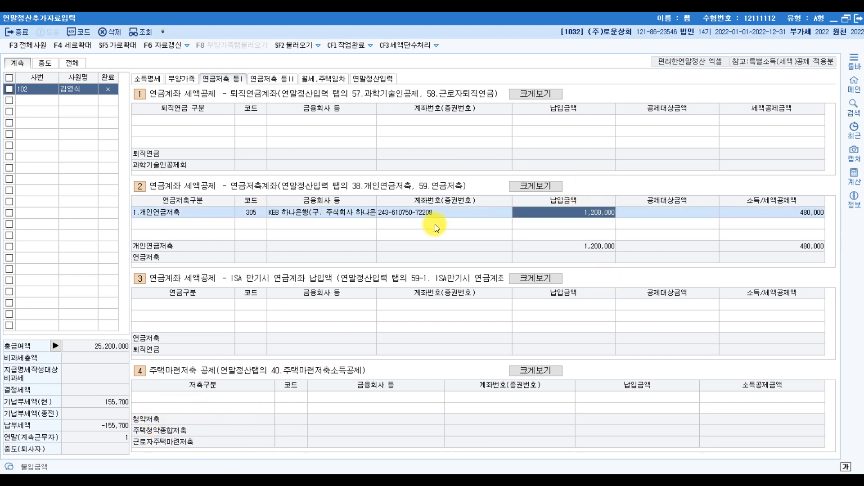
key("alt+Tab")
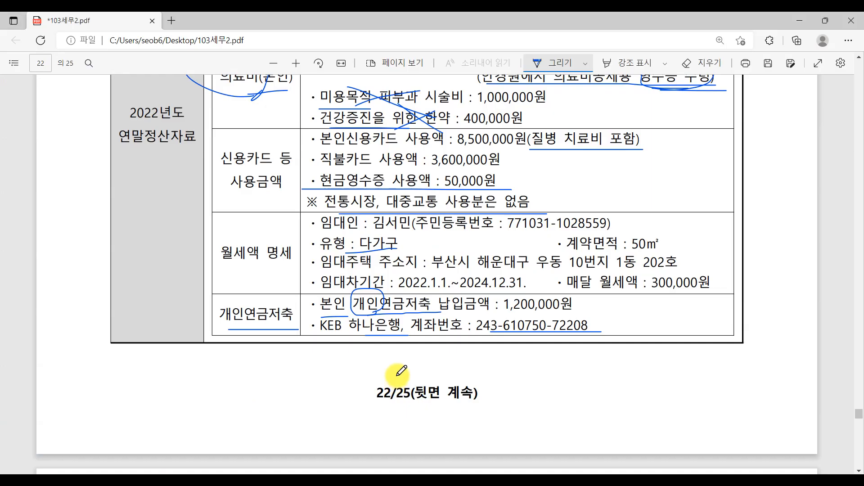
Step: Check the totals on KcLep's 연말정산입력 settlement tab
scroll(378, 366, "down", 5)
scroll(378, 366, "down", 5)
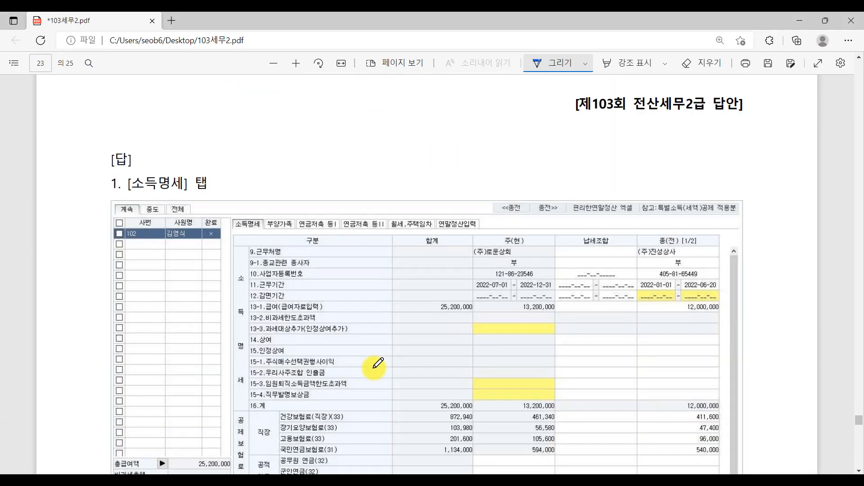
scroll(378, 365, "up", 6)
scroll(374, 366, "up", 6)
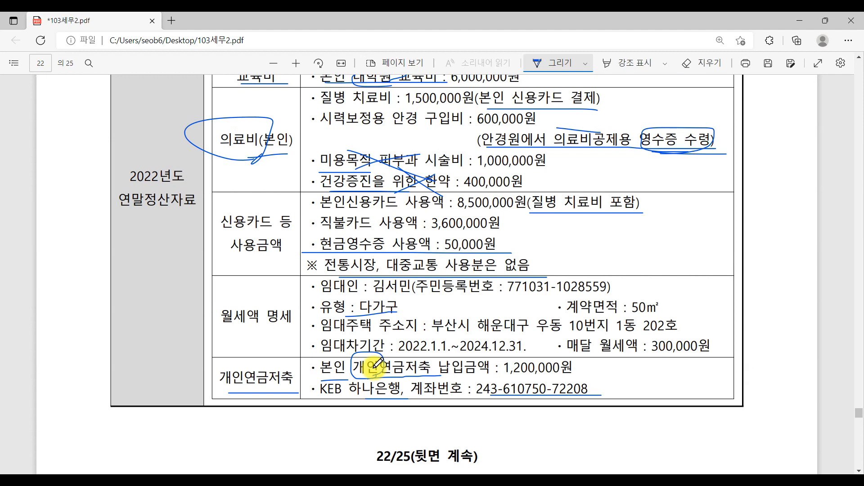
scroll(375, 364, "up", 10)
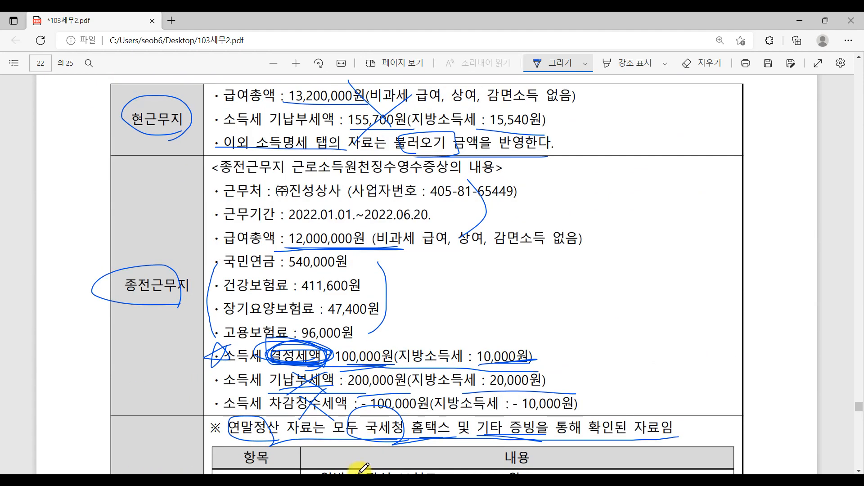
left_click(344, 402)
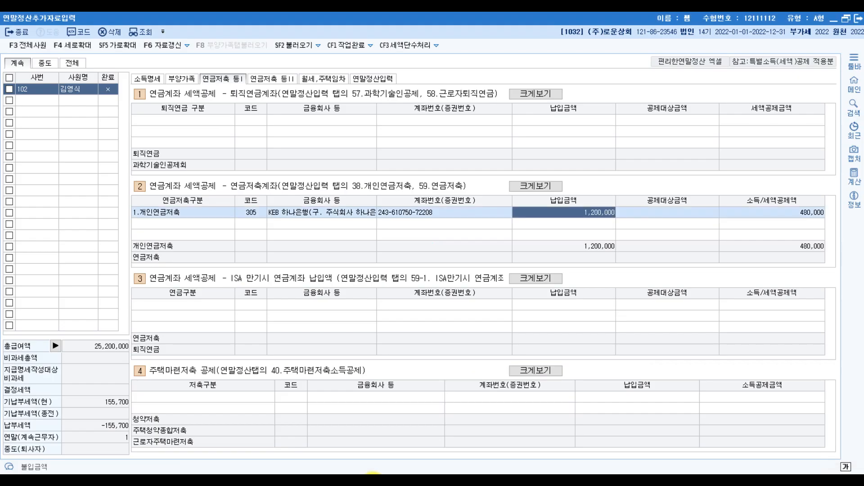
left_click(377, 78)
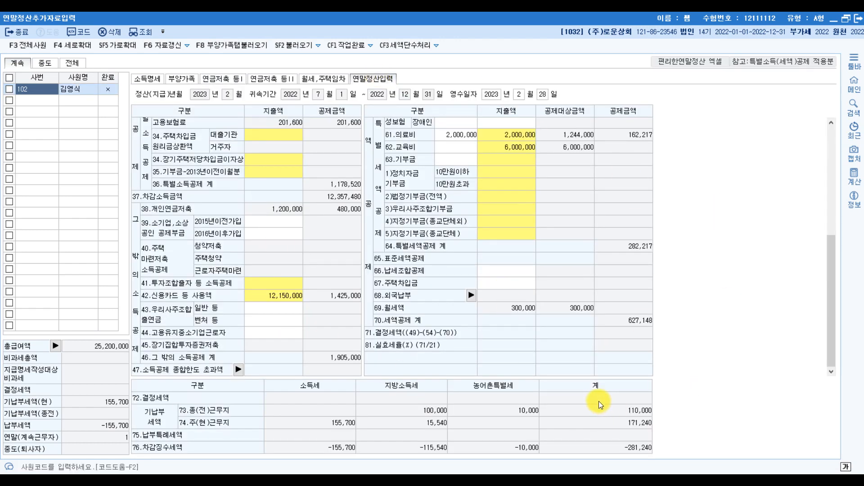
Step: Back in the exam PDF, circle the problem's (10점) score in ink
key("alt+Tab")
scroll(593, 382, "up", 2)
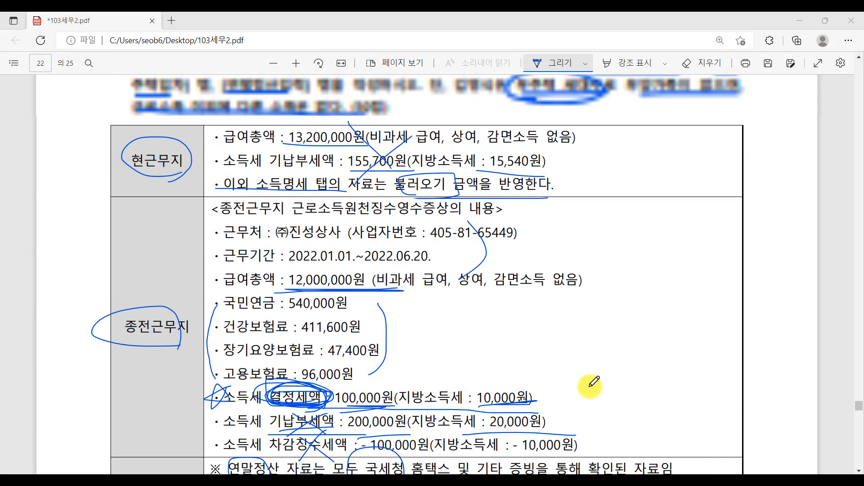
scroll(594, 383, "up", 5)
mouse_move(377, 334)
left_mouse_down()
mouse_move(391, 332)
mouse_move(372, 333)
left_mouse_up()
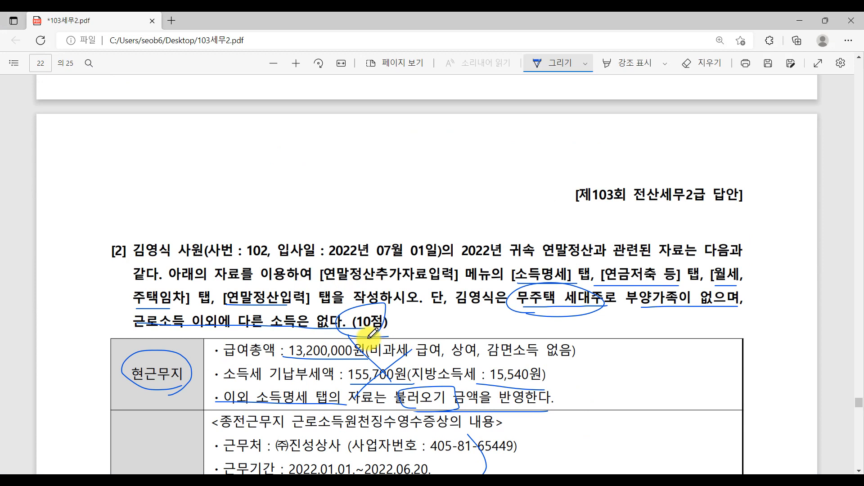